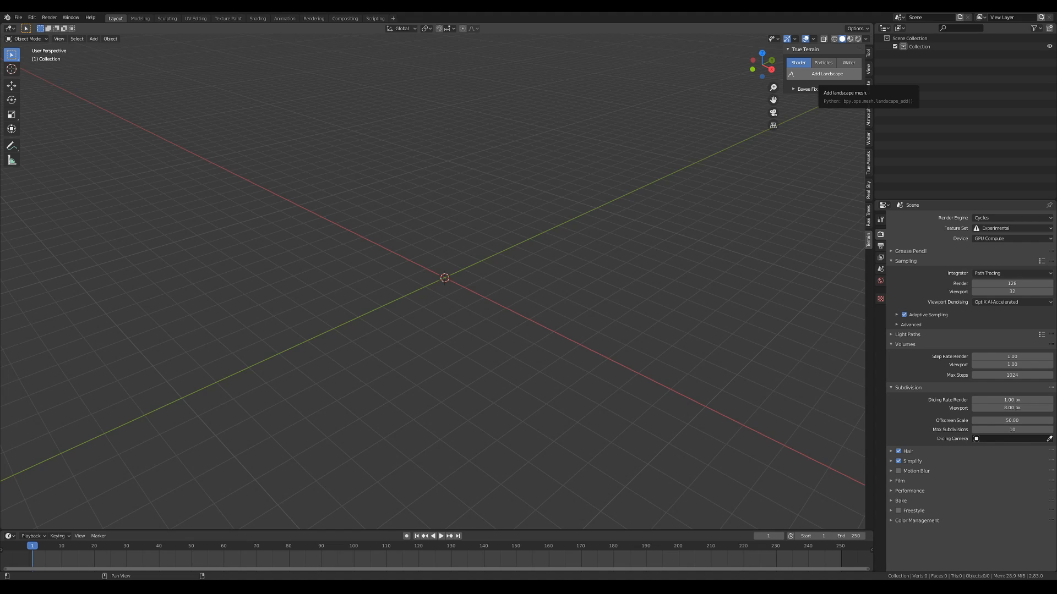
Step: Add a True Terrain landscape mesh, scale it by 15 and apply its scale
click(830, 74)
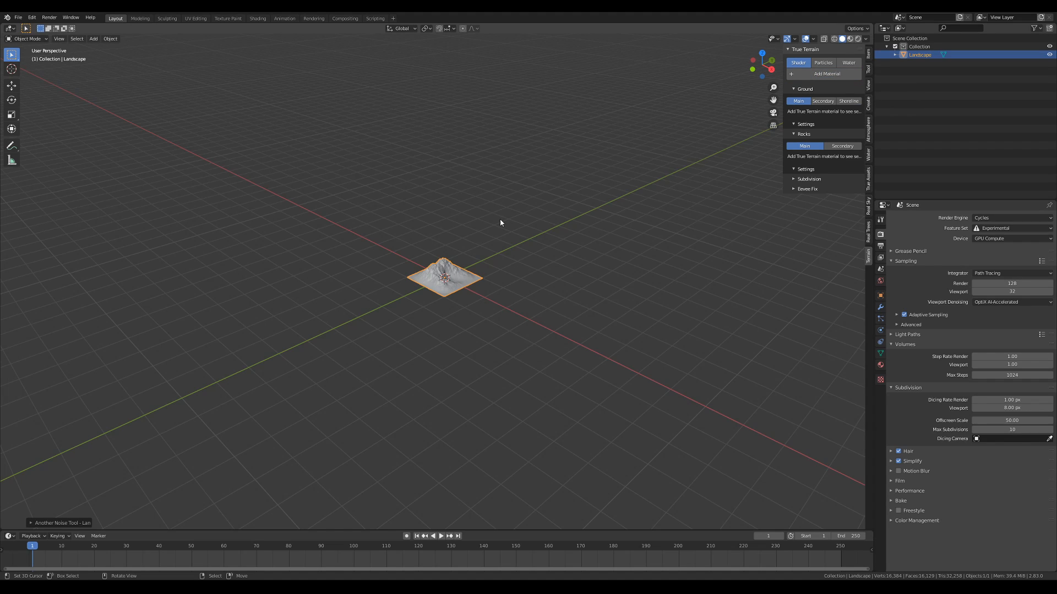
text(s)
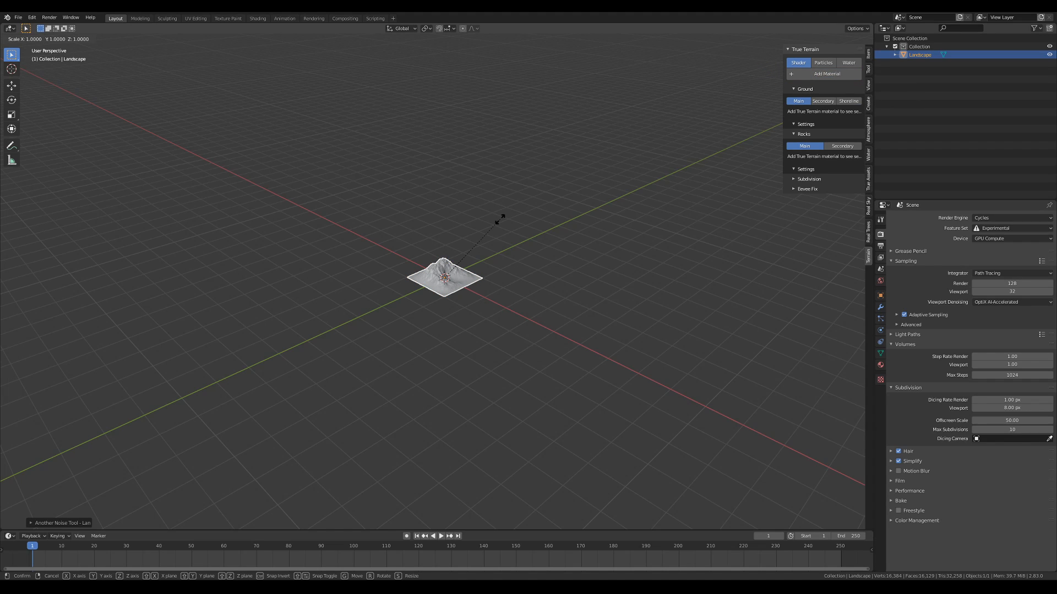
text(15)
key(Return)
key(ctrl+a)
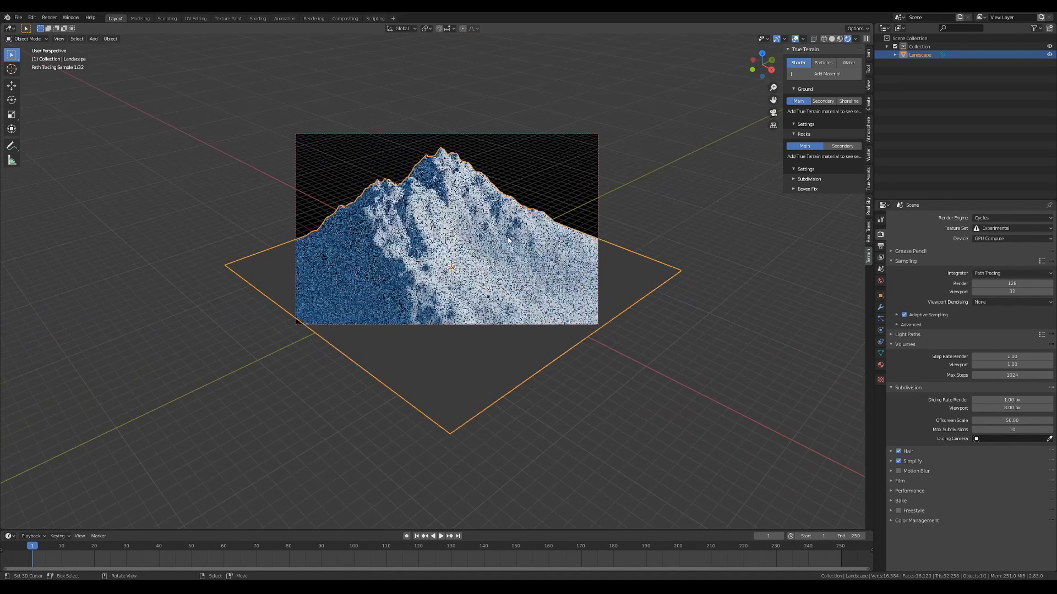
Step: Add the True Terrain material to the landscape and choose Clay004 as the main ground texture
click(818, 76)
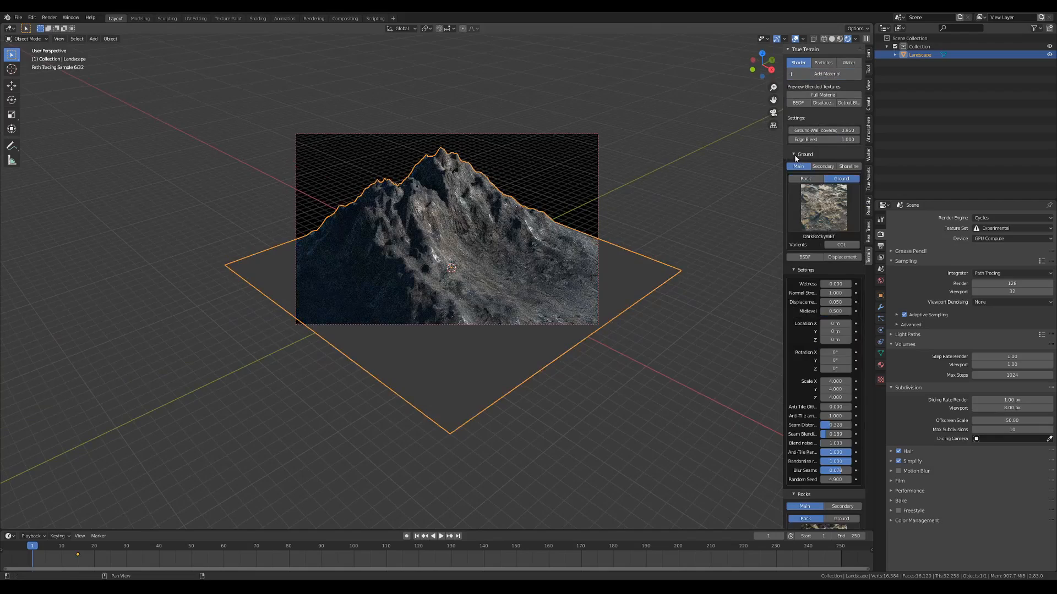
click(853, 216)
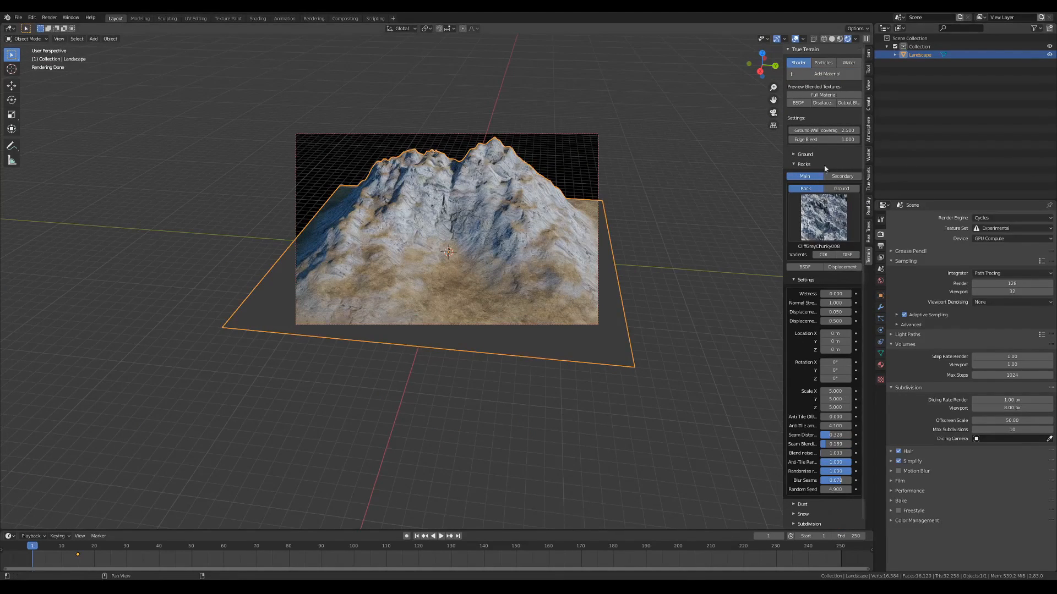
click(799, 164)
click(799, 164)
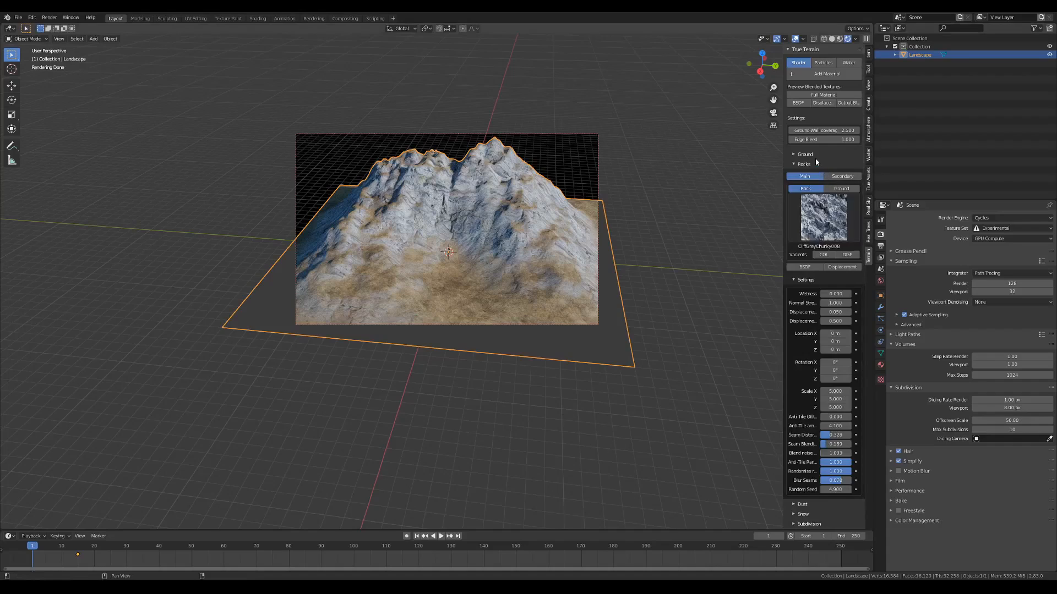
Step: Add a secondary ground node that is blended in with a Noise and Strata Mask
click(805, 154)
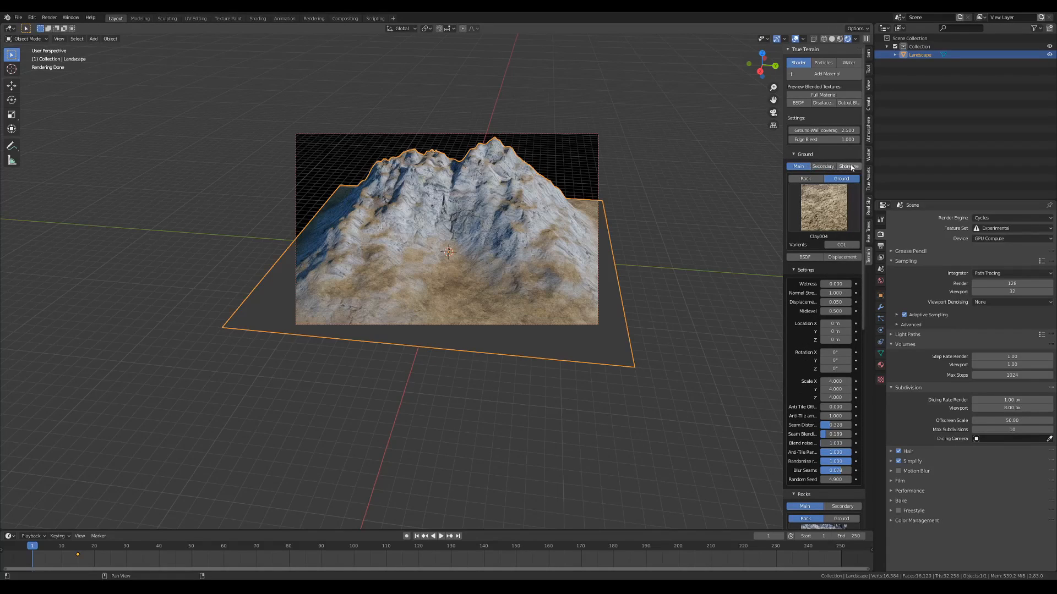
click(833, 166)
click(857, 179)
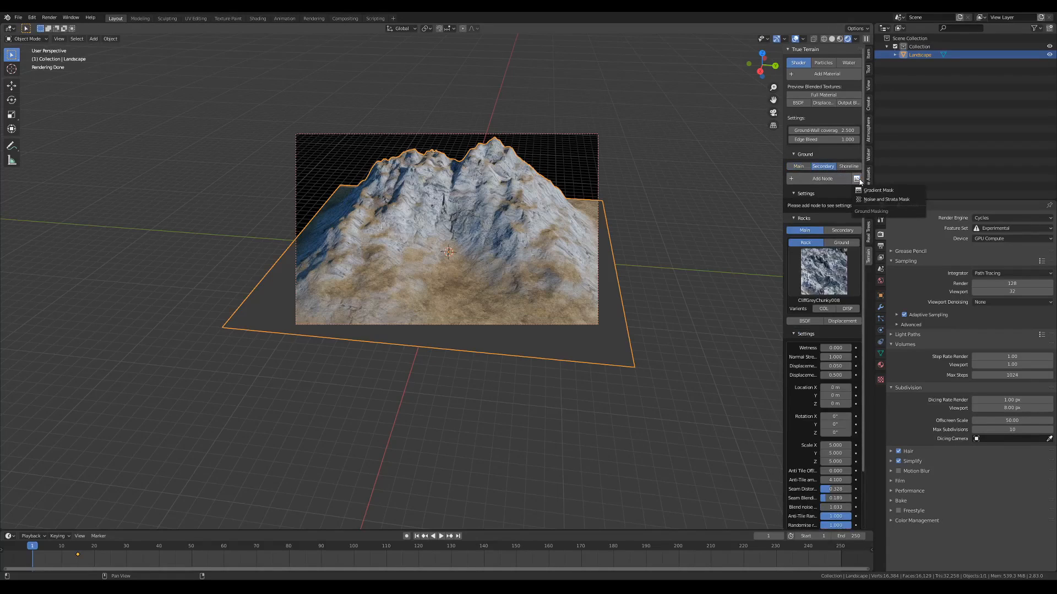
click(871, 201)
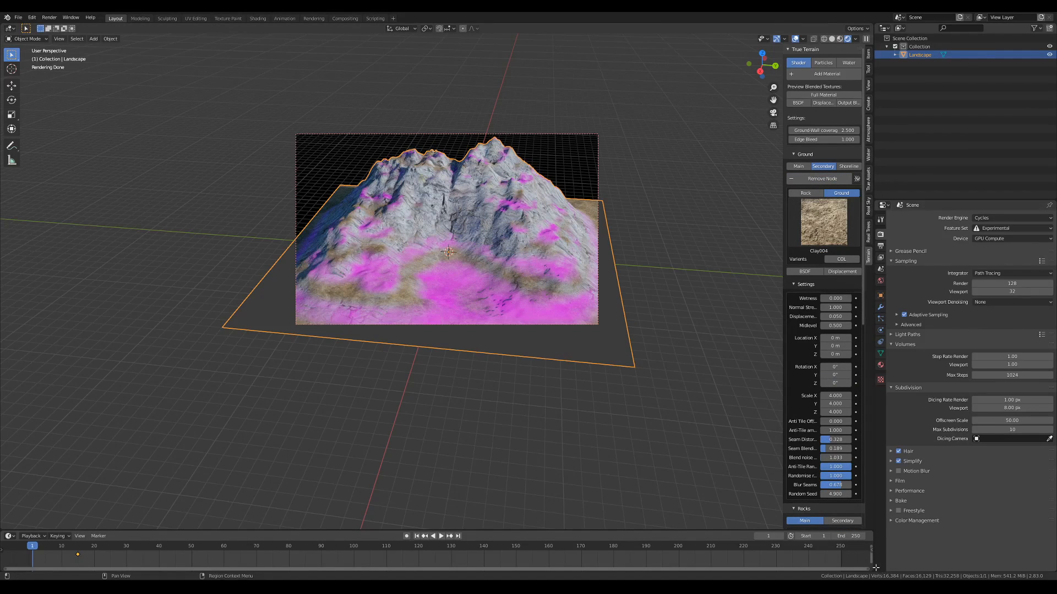
Step: Split the properties area to open a Shader Editor showing the Terrain material's nodes, and widen both areas
drag(877, 569, 743, 322)
click(883, 265)
click(629, 321)
Step: Widen the Noise and Strata Mask node in the Terrain material so its setting names are fully readable
scroll(750, 444, up, 5)
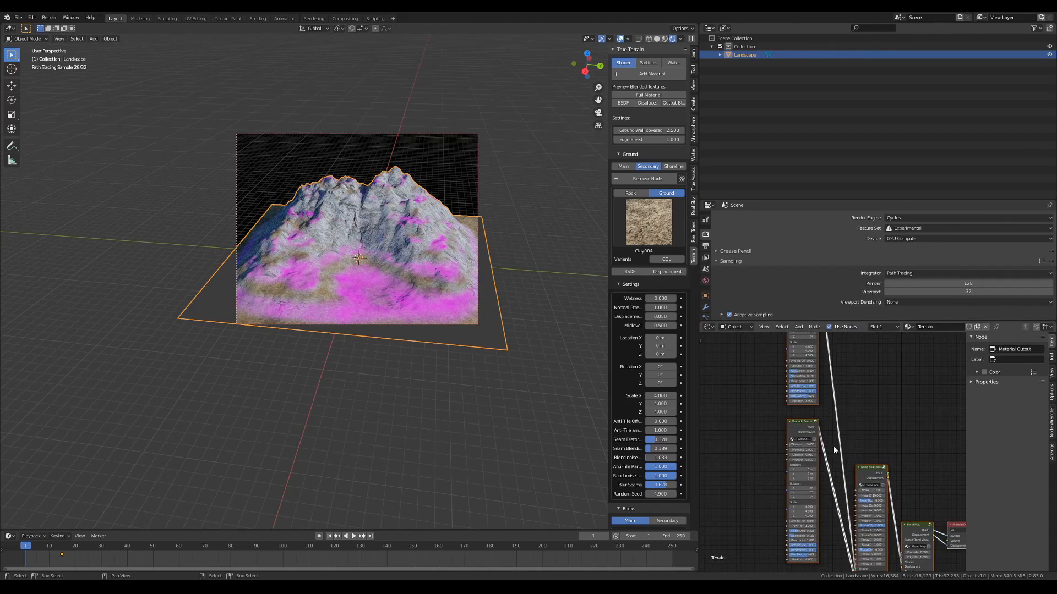
middle_drag(896, 442, 816, 363)
scroll(820, 369, up, 4)
click(773, 400)
middle_drag(791, 406, 853, 358)
scroll(856, 356, up, 4)
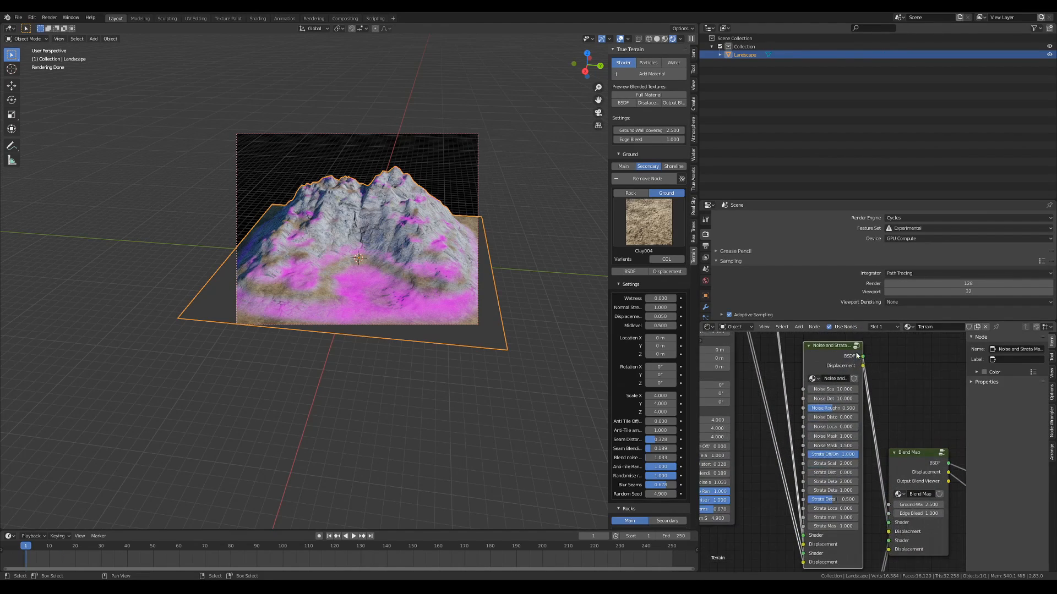
scroll(803, 364, up, 3)
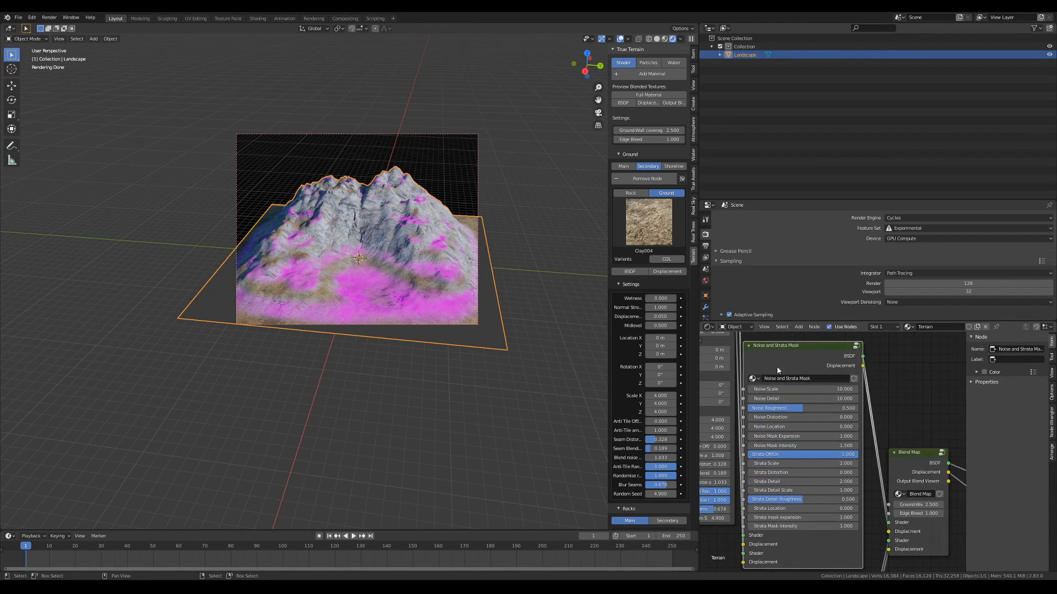
middle_drag(778, 365, 826, 358)
Step: Turn off the strata in the Noise and Strata Mask node by setting Strata Off/On to 0
middle_drag(351, 273, 415, 275)
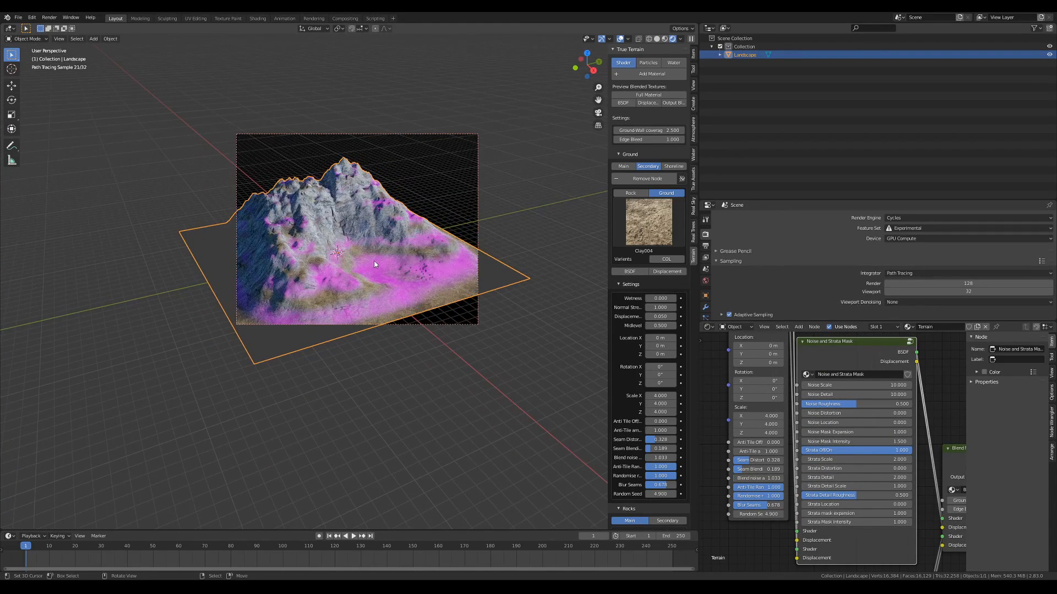
scroll(900, 425, up, 2)
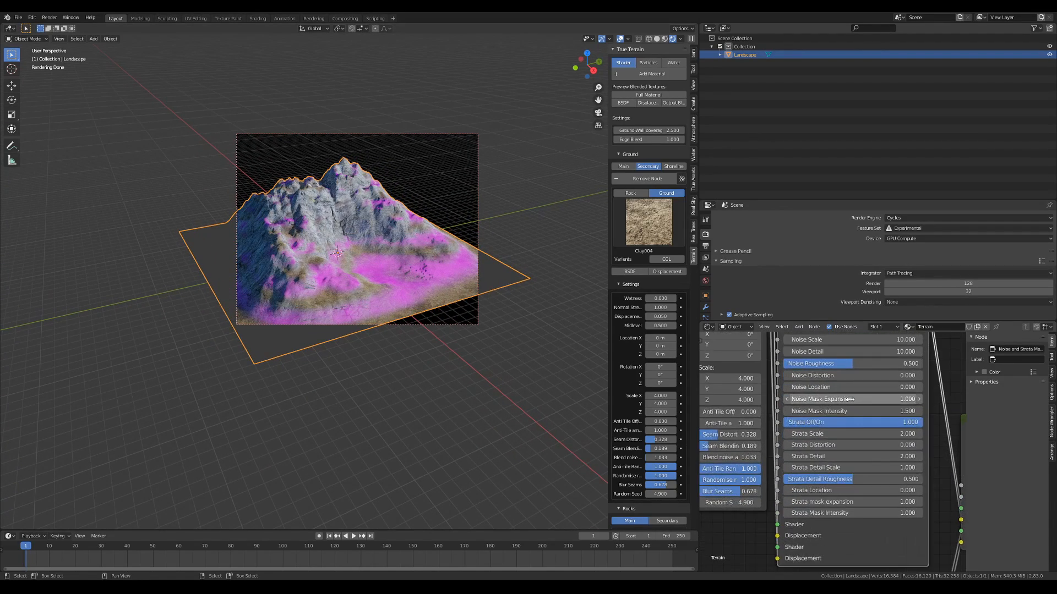
drag(900, 425, 783, 421)
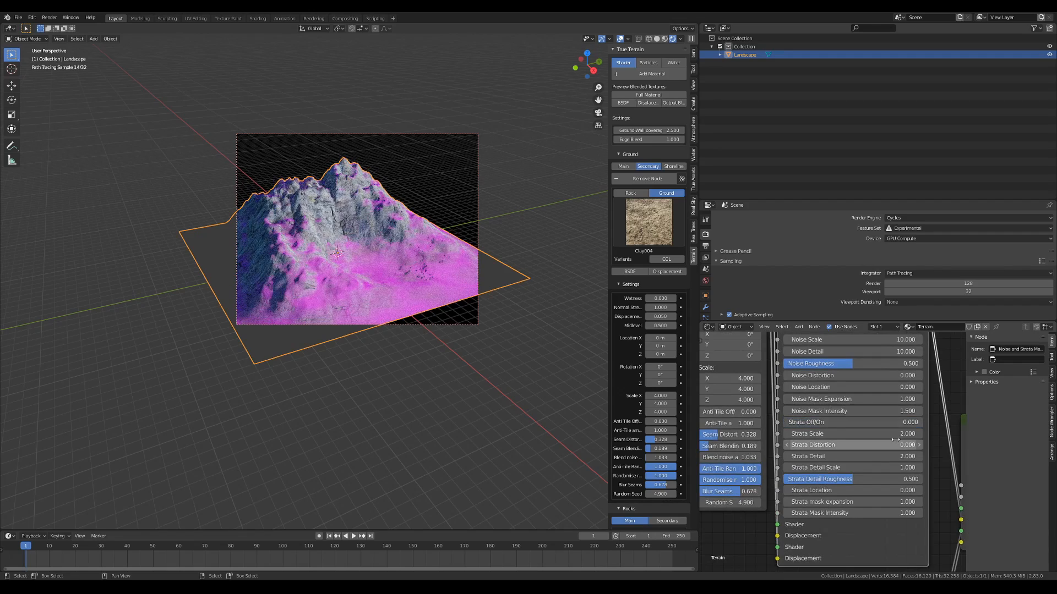
middle_drag(851, 385, 852, 415)
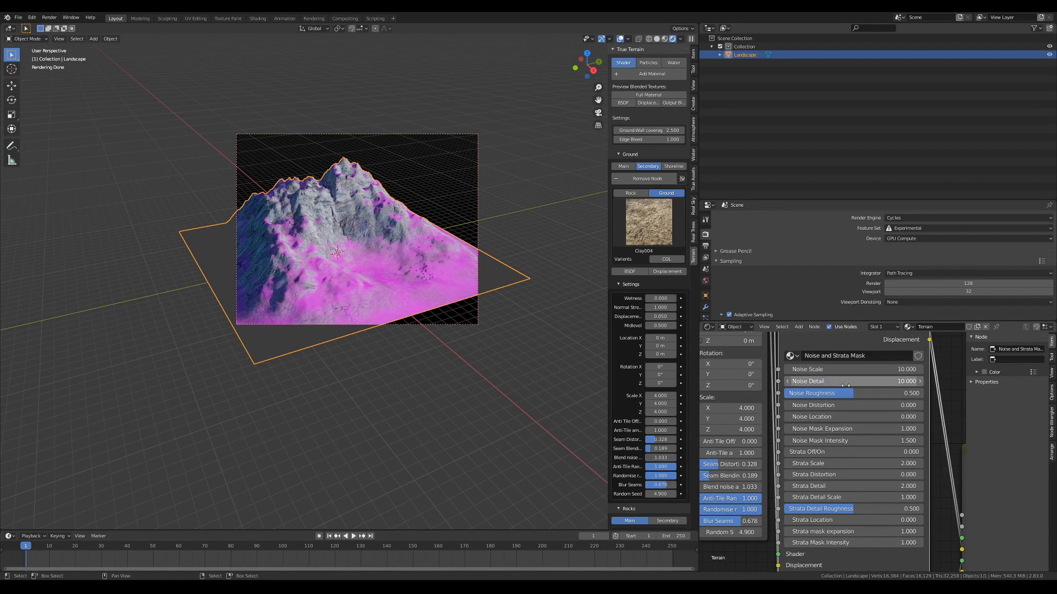
Step: Set the mask's Noise Scale to 2, Noise Mask Expansion to 5.75 and Noise Mask Intensity to 113.3
click(858, 369)
text(2)
key(Return)
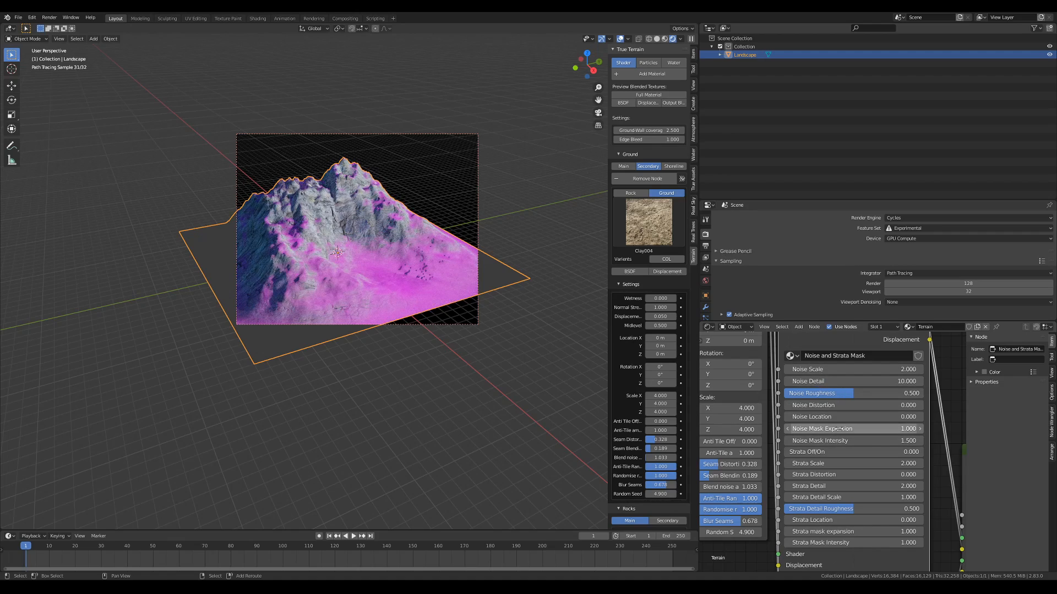
drag(825, 428, 1034, 440)
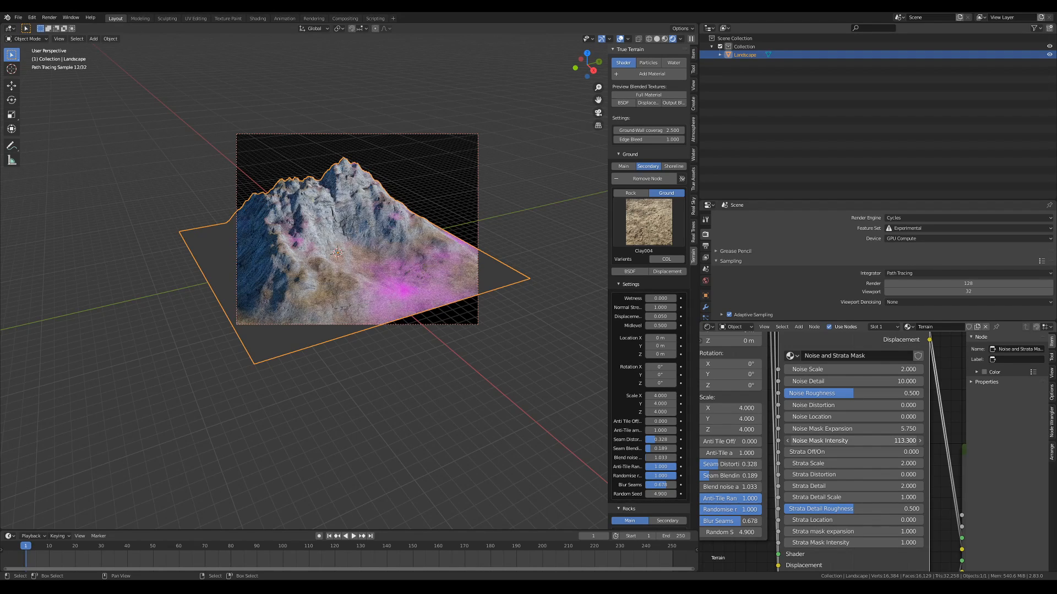
Step: Choose GrassShort001 as the secondary ground texture and widen the True Terrain settings
click(653, 228)
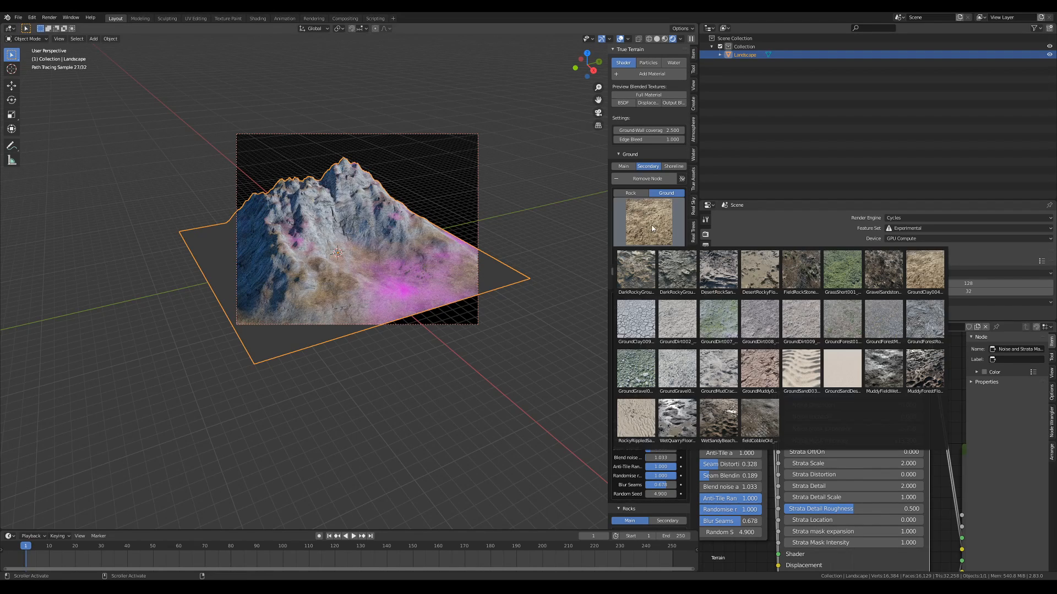
click(857, 277)
drag(608, 179, 560, 185)
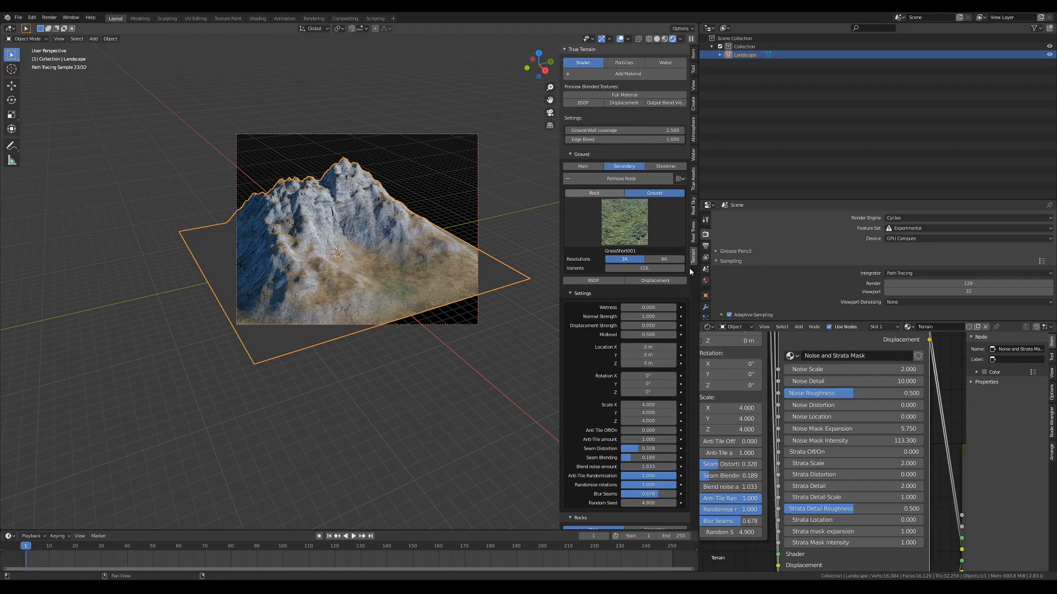
Step: Raise the grass mask's Noise Mask Intensity to 192.8 and set its Noise Mask Expansion to 5.01
drag(837, 441, 990, 440)
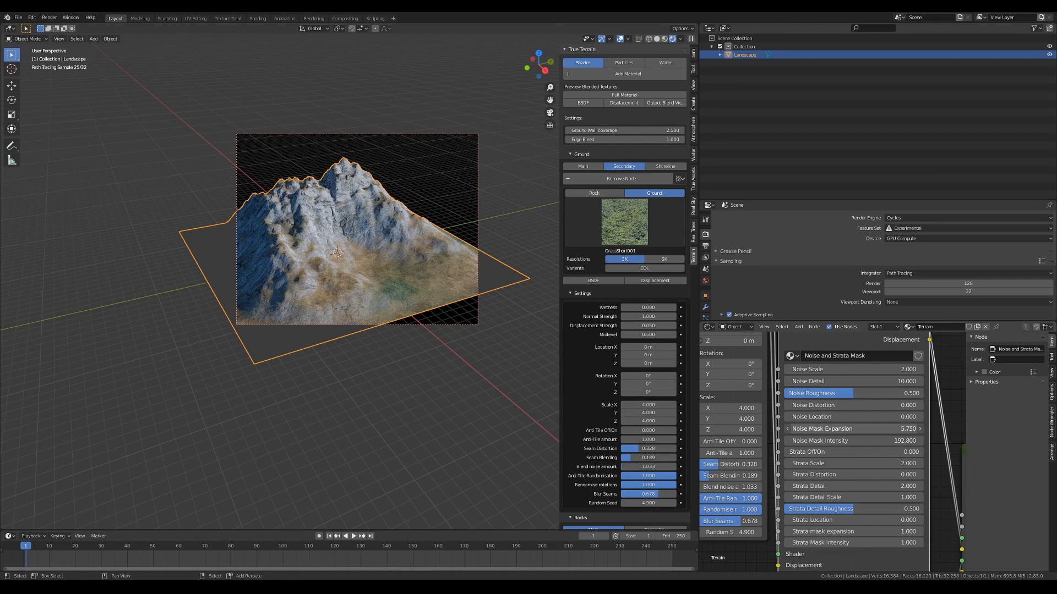
drag(853, 428, 813, 429)
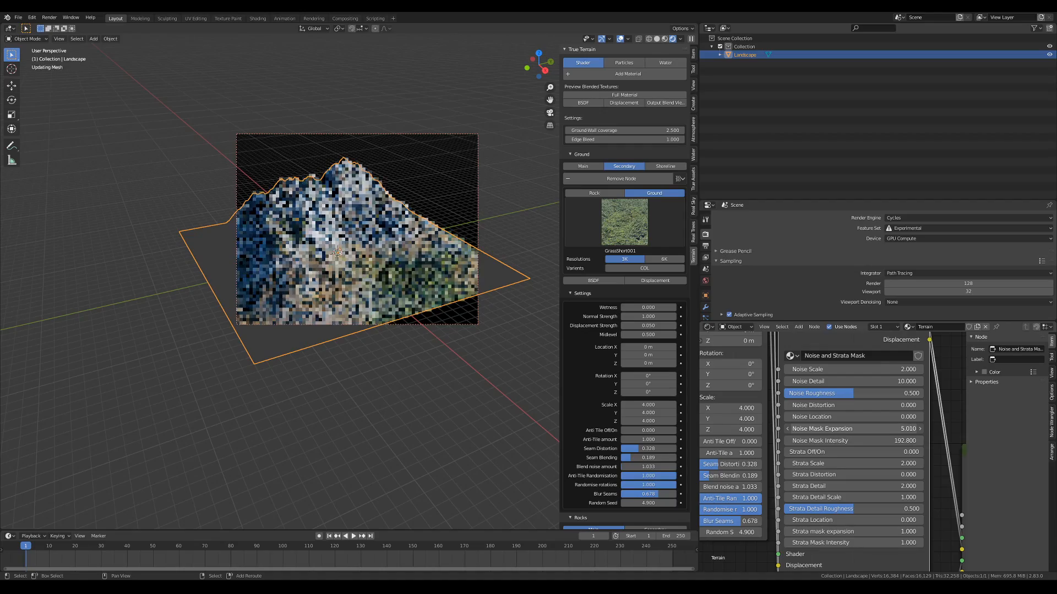
mouse_move(451, 242)
middle_down()
mouse_move(410, 242)
mouse_move(360, 263)
mouse_move(425, 253)
mouse_move(388, 246)
mouse_move(358, 258)
mouse_move(335, 219)
mouse_move(391, 230)
middle_up()
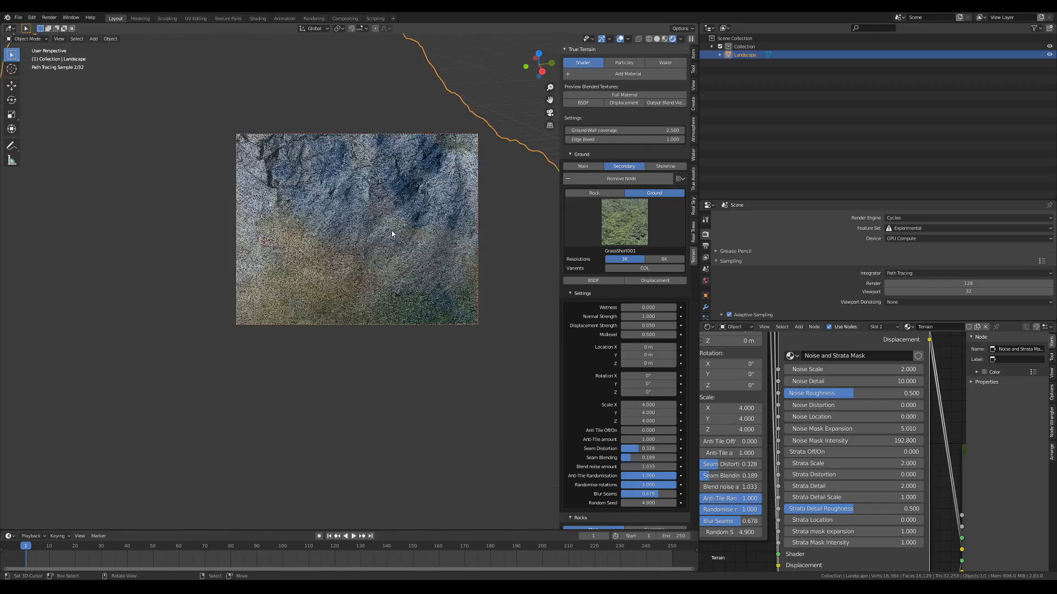
Step: Change the secondary ground's displacement strength and set the main ground's displacement strength to 0
shift+middle_drag(379, 282, 406, 196)
click(652, 326)
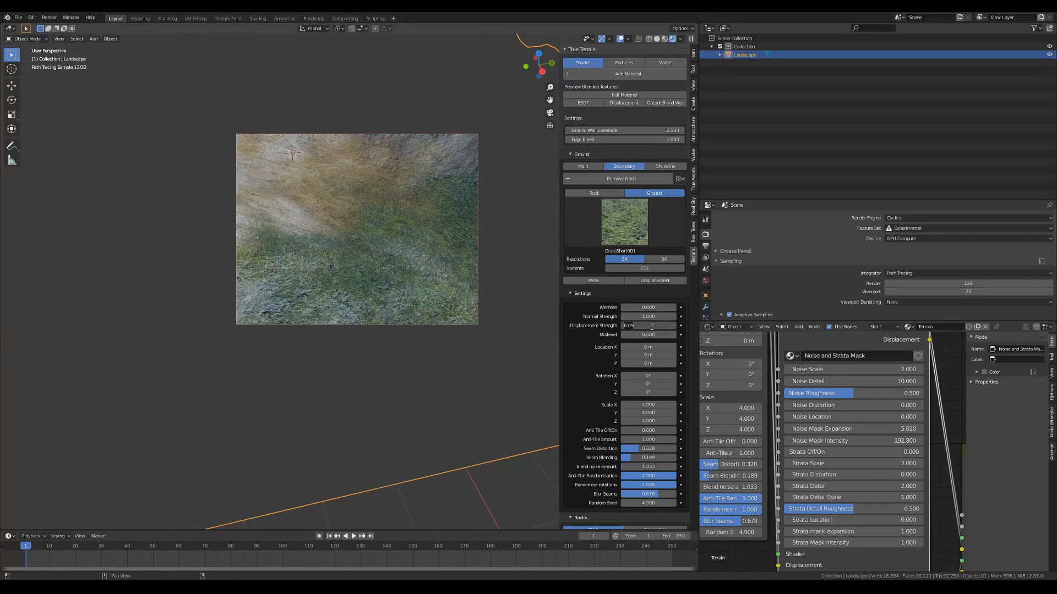
key(Return)
click(586, 155)
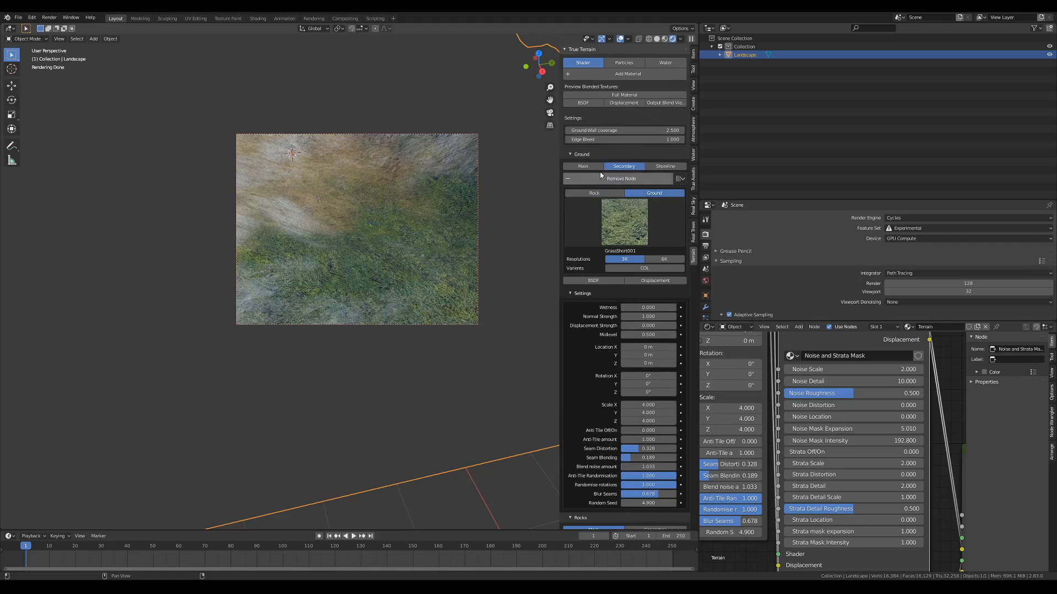
click(582, 155)
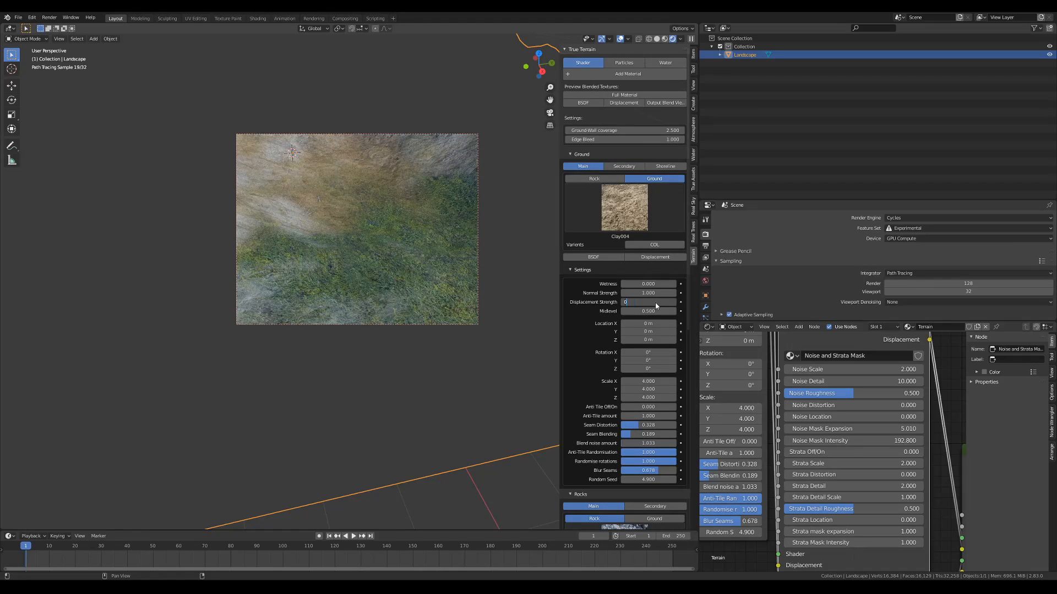
key(Return)
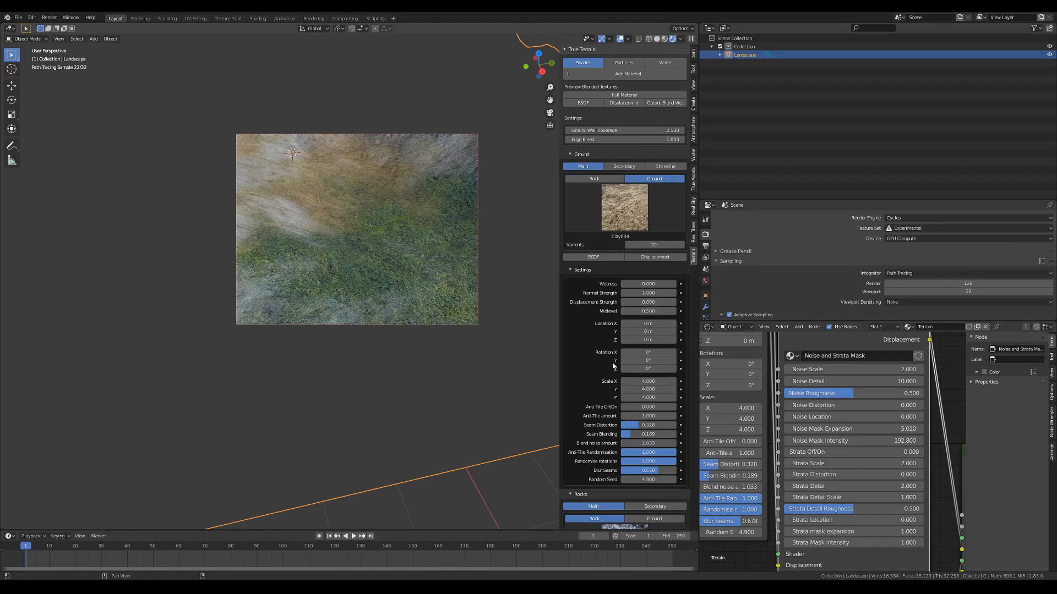
Step: Set the main ground texture's X, Y and Z scale to 100 and check the tiling up close
mouse_move(358, 290)
middle_down()
mouse_move(378, 236)
mouse_move(421, 220)
middle_up()
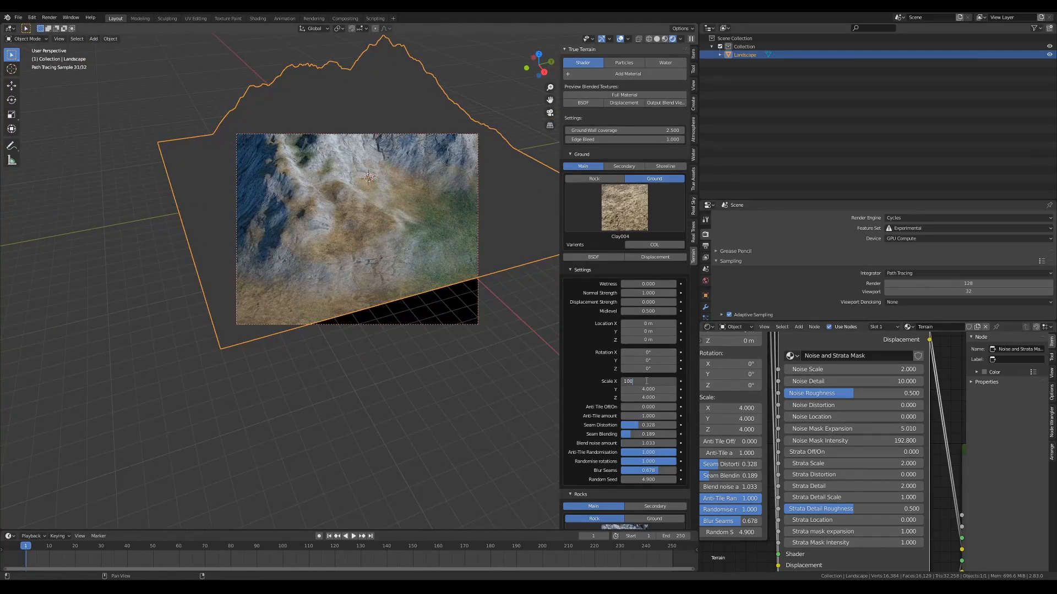
key(Return)
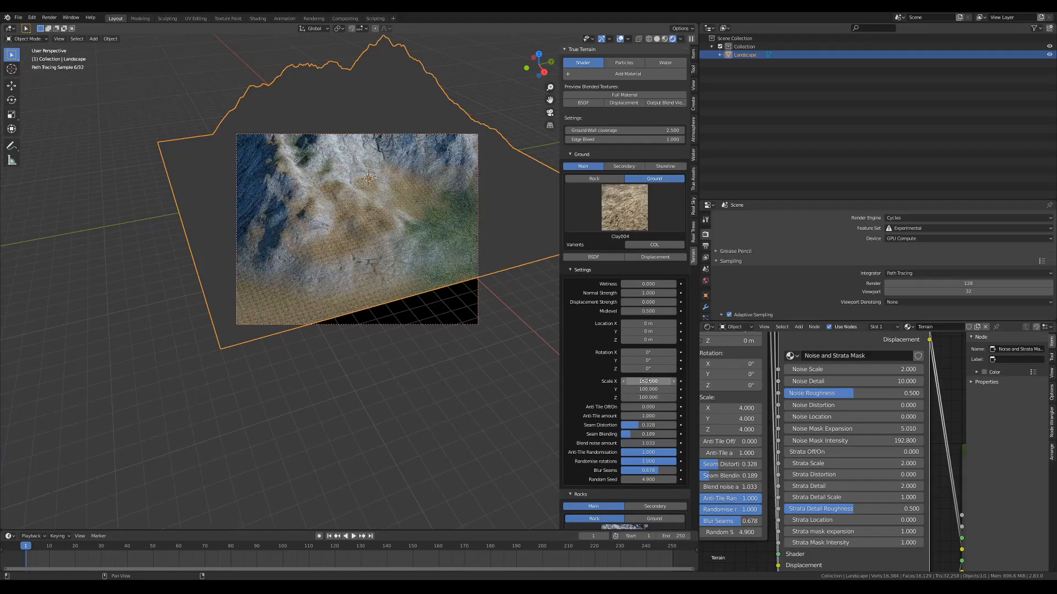
middle_drag(468, 275, 310, 239)
mouse_move(415, 267)
middle_down()
mouse_move(352, 259)
mouse_move(359, 244)
middle_up()
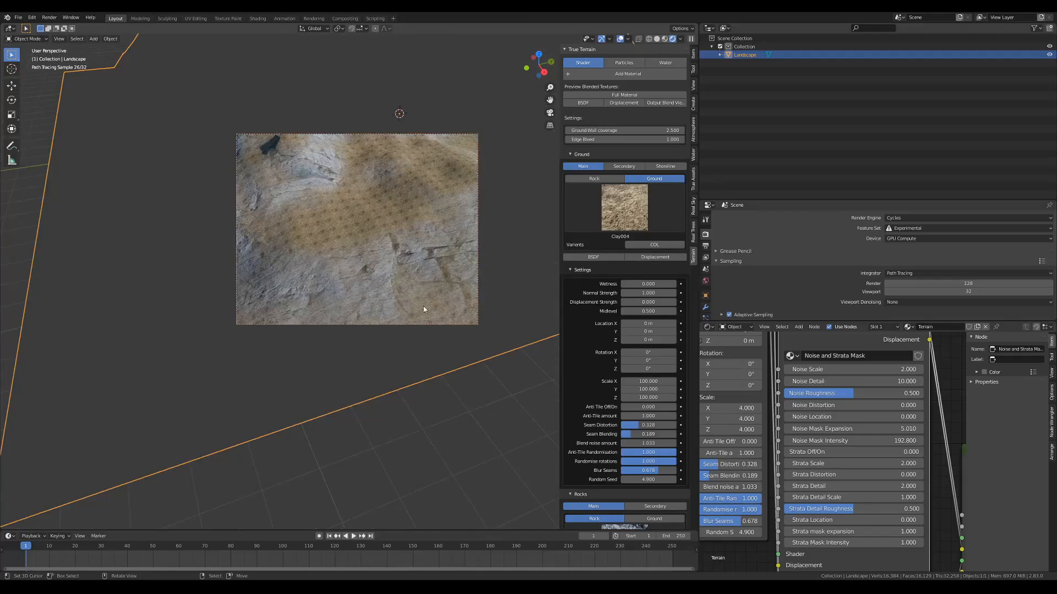
mouse_move(424, 306)
middle_down()
mouse_move(358, 281)
mouse_move(407, 280)
middle_up()
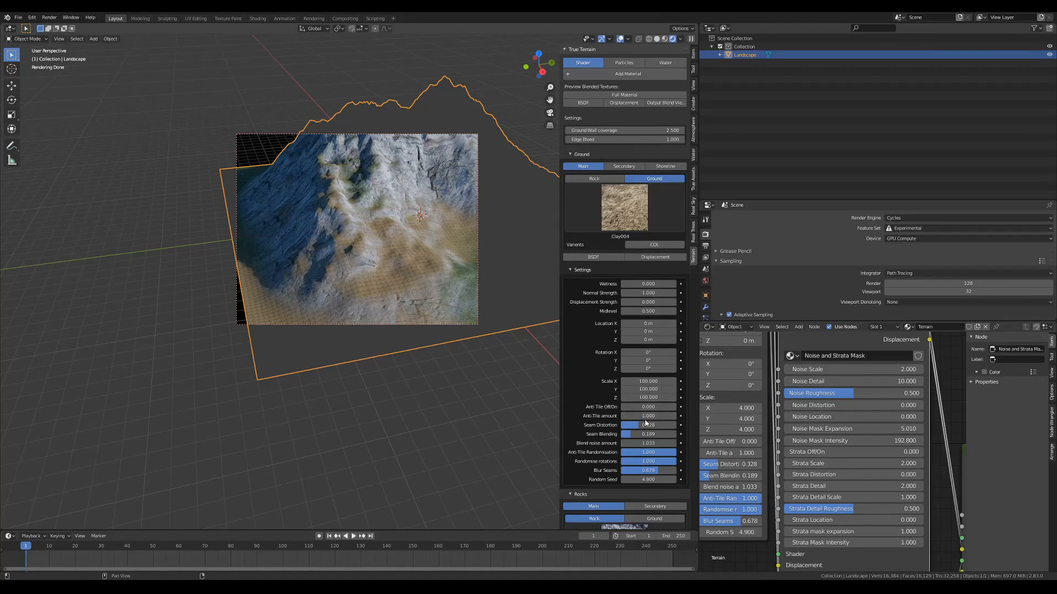
Step: Turn on anti-tiling for the main ground by setting Anti Tile Off/On to 1, with an Anti-Tile amount of 50
drag(665, 407, 675, 407)
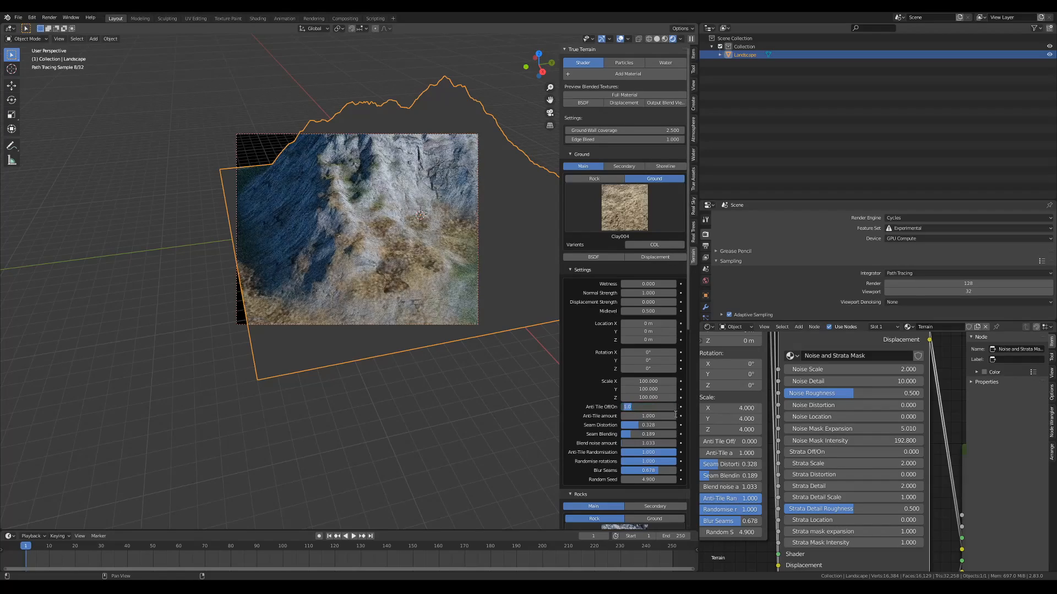
click(645, 416)
key(Return)
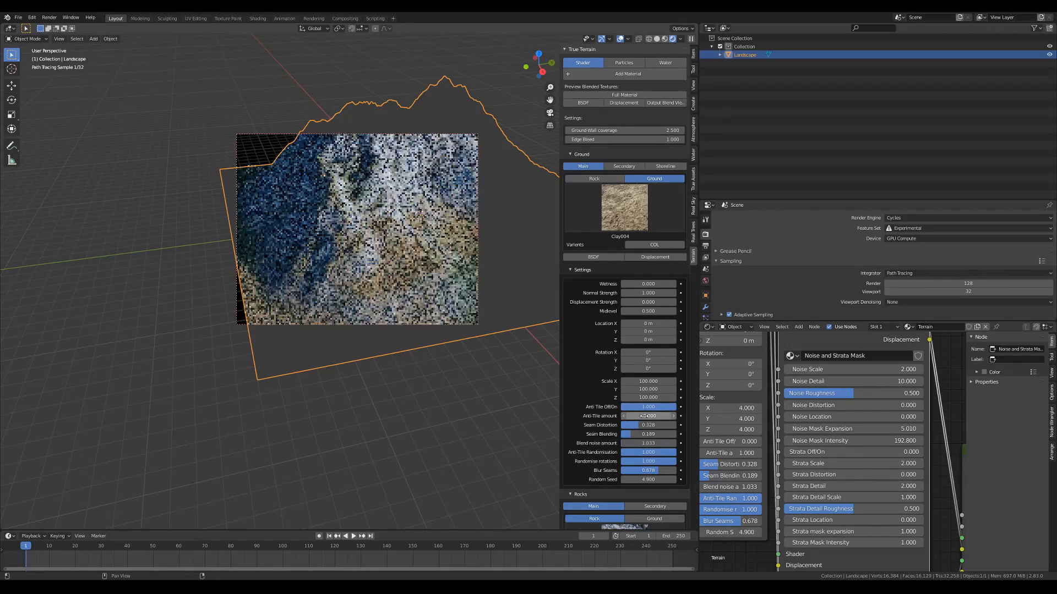
drag(645, 416, 668, 410)
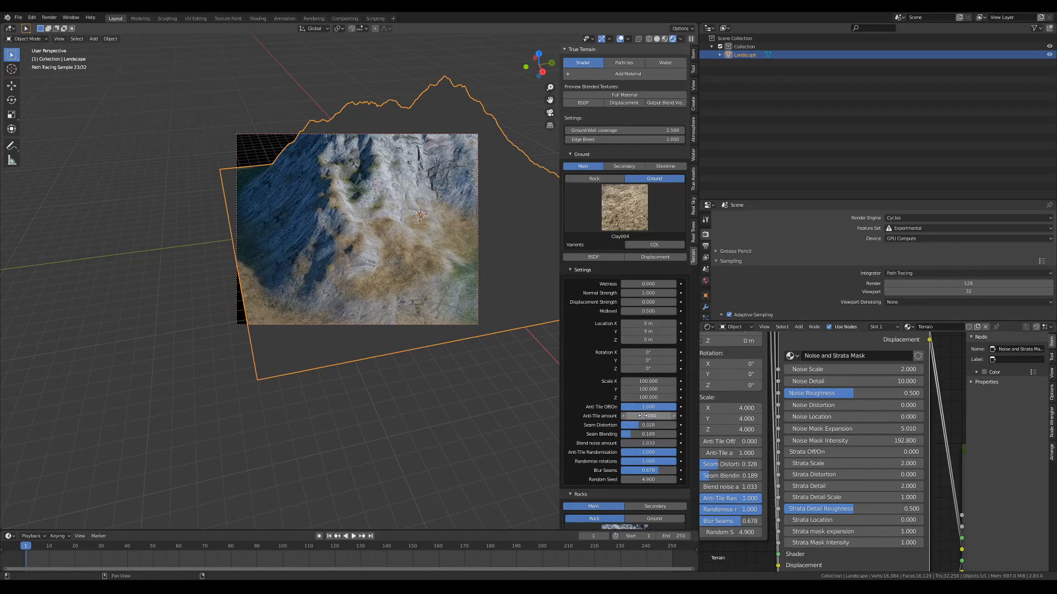
scroll(380, 268, up, 8)
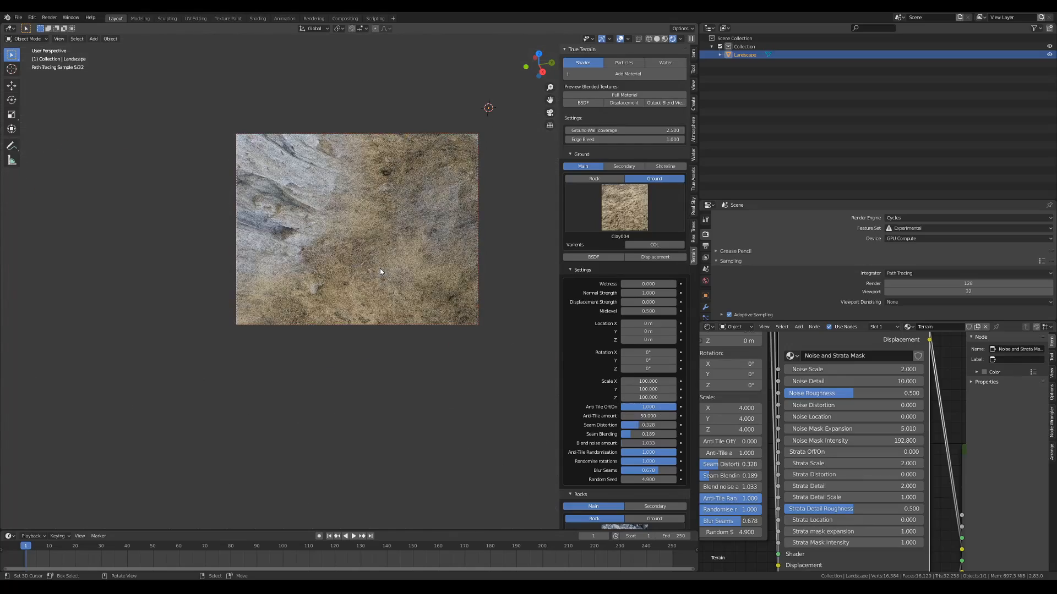
Step: Try Anti-Tile amounts of 500 and 50000 on the main ground texture, checking the ground up close each time
scroll(380, 269, down, 8)
middle_drag(380, 271, 644, 414)
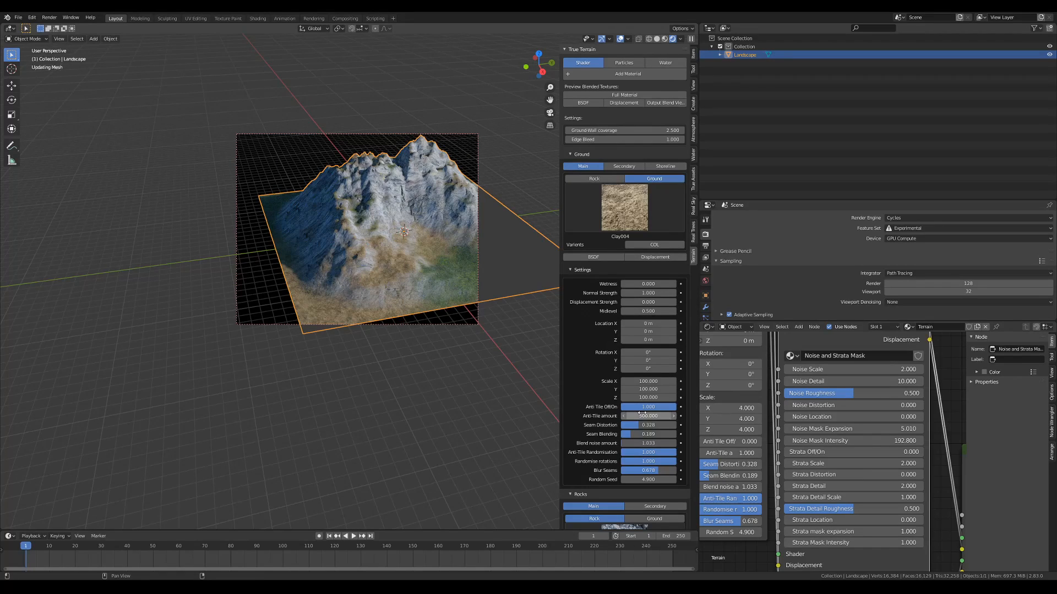
scroll(405, 301, up, 10)
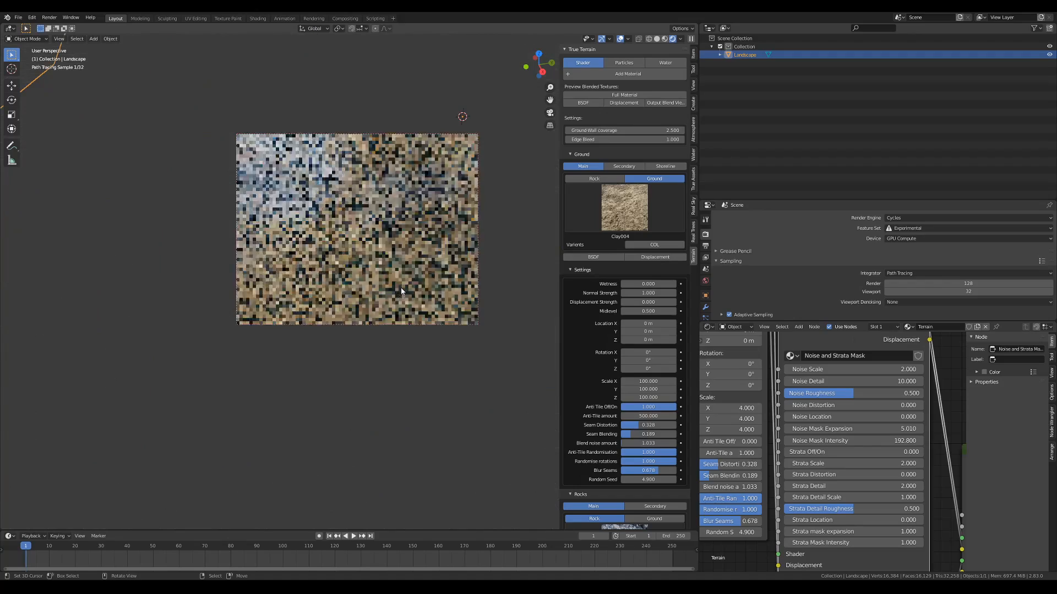
scroll(401, 288, down, 10)
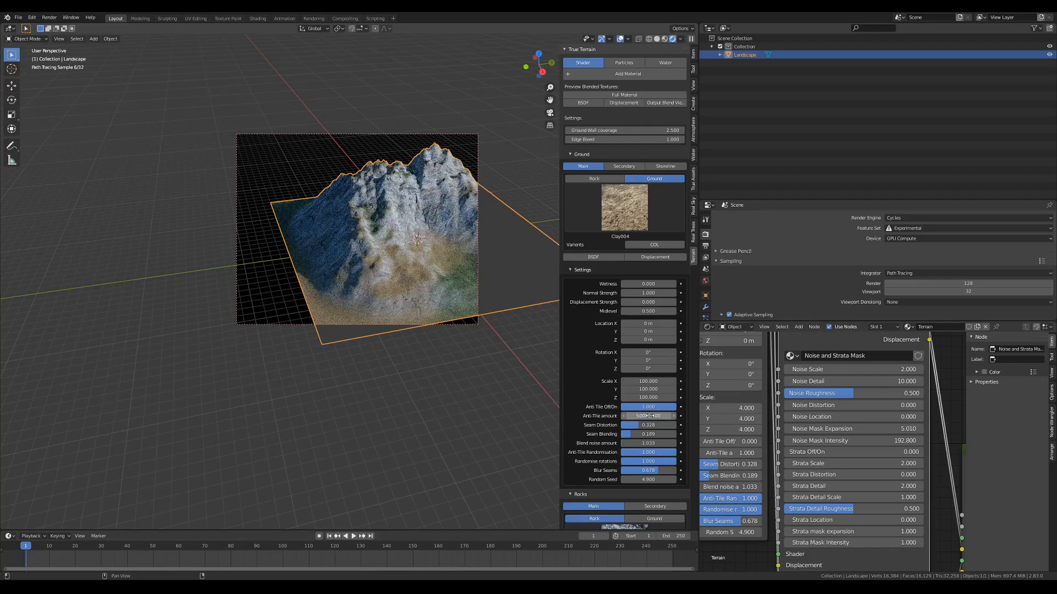
scroll(421, 308, up, 8)
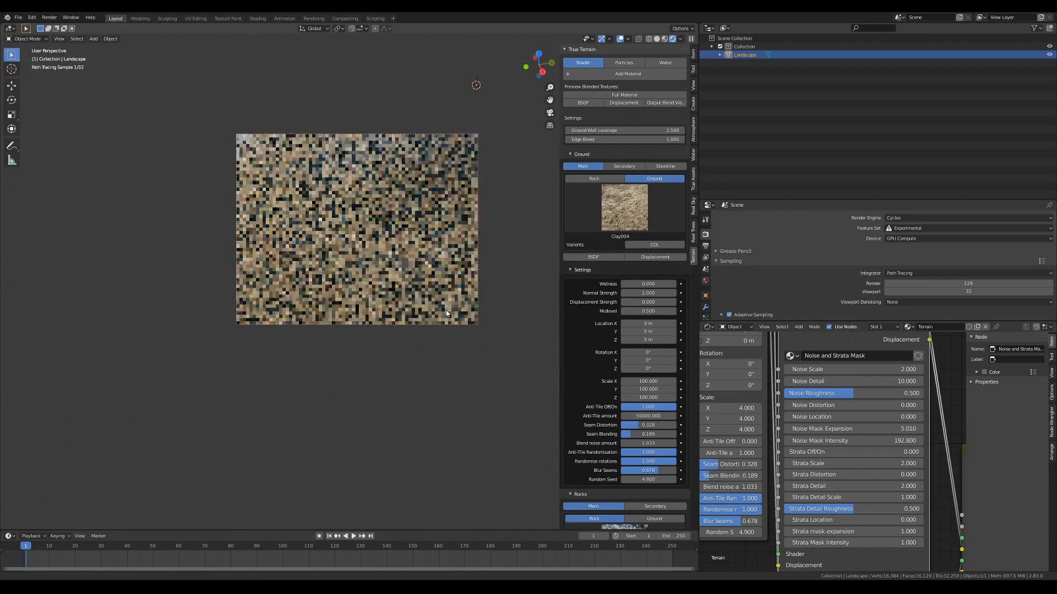
scroll(418, 251, up, 2)
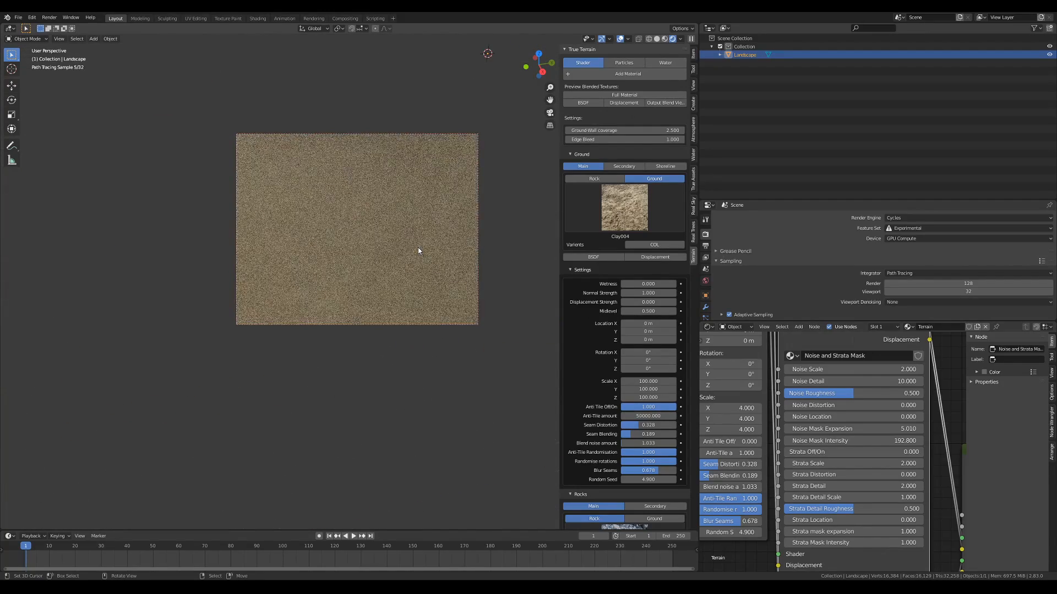
scroll(418, 249, down, 10)
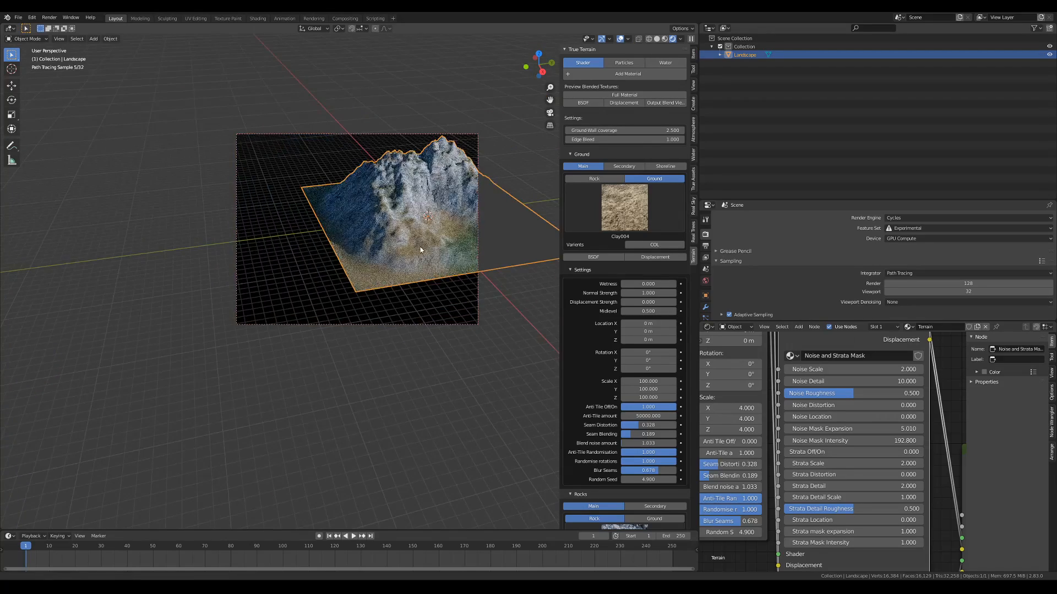
Step: Set the main ground's Anti Tile Off/On to 0 and its X, Y and Z scale to 500, inspecting the tiling up close
drag(668, 409, 616, 409)
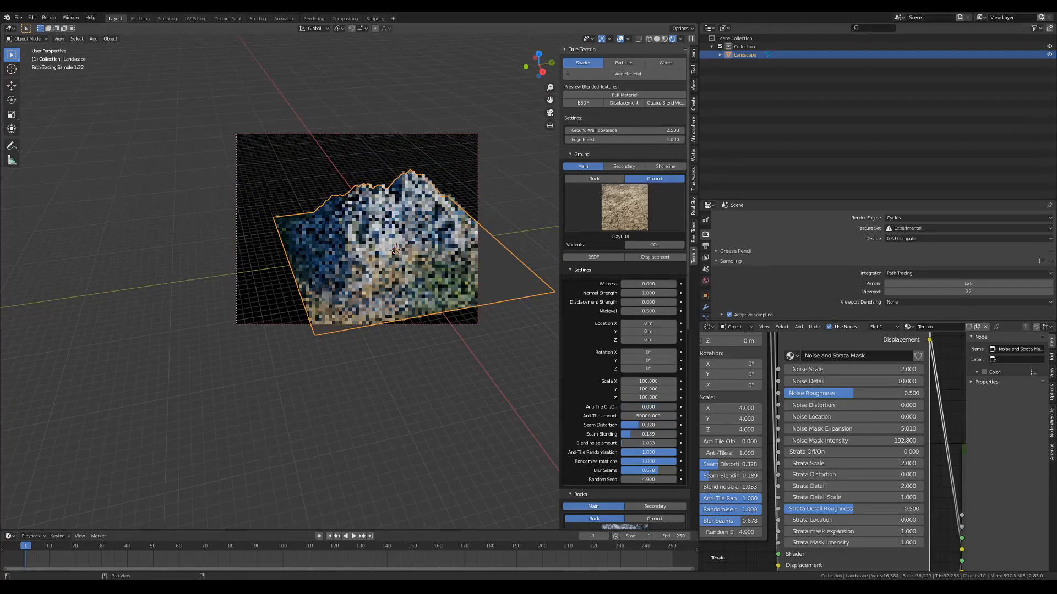
click(652, 380)
text(500)
key(Return)
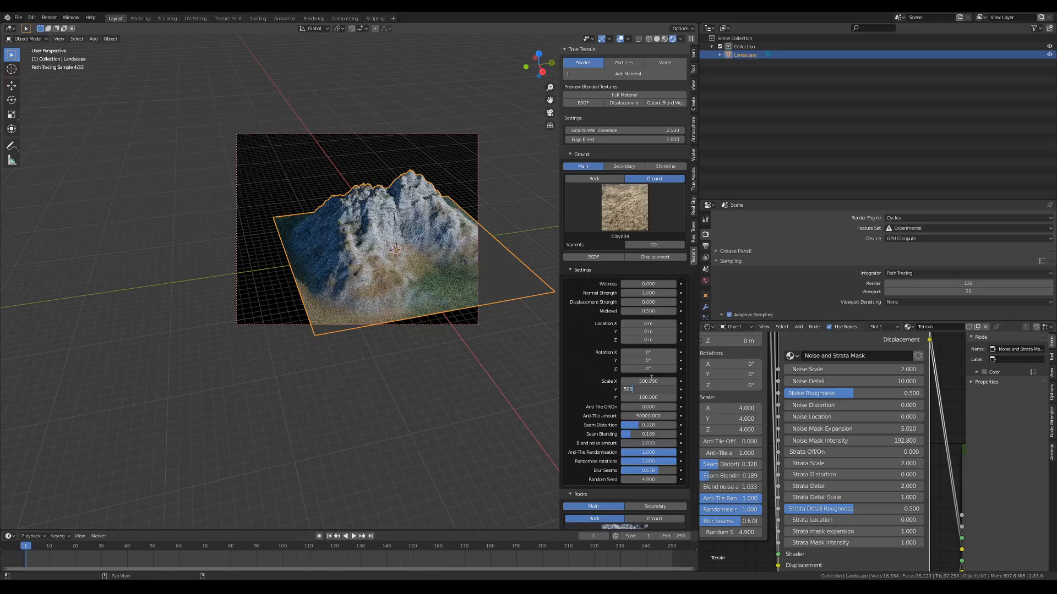
scroll(413, 289, up, 5)
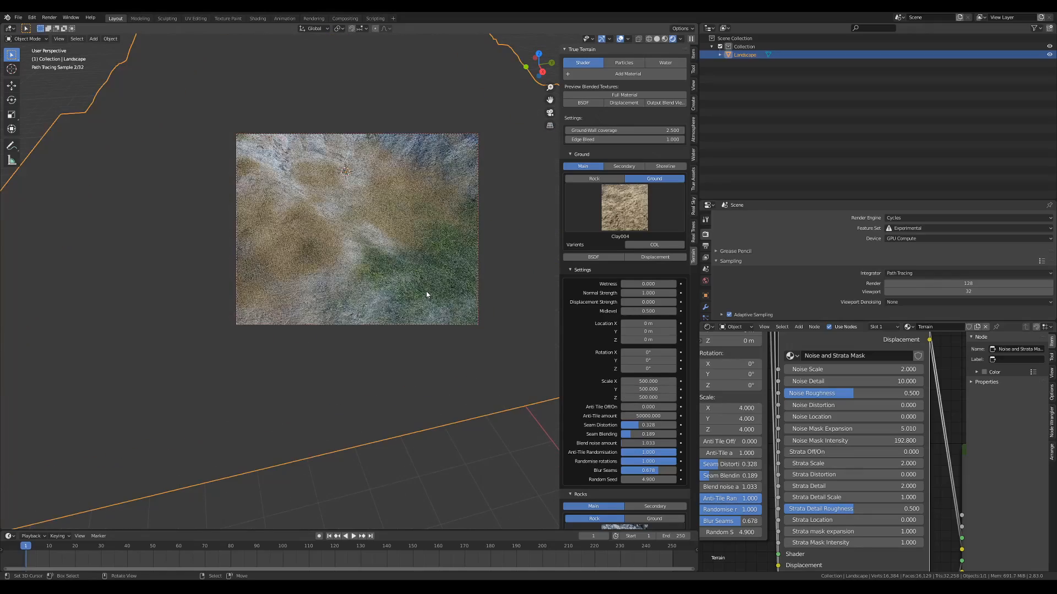
scroll(303, 253, up, 4)
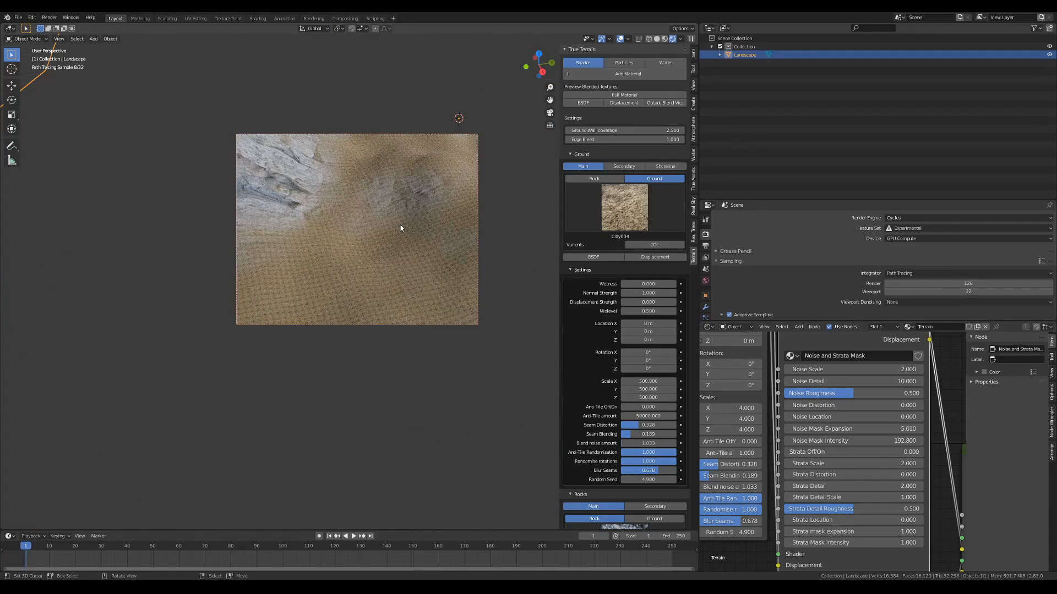
Step: Turn the main ground's anti-tiling back on at 1 with an Anti-Tile amount of 500, and view the whole mountain
drag(628, 406, 676, 406)
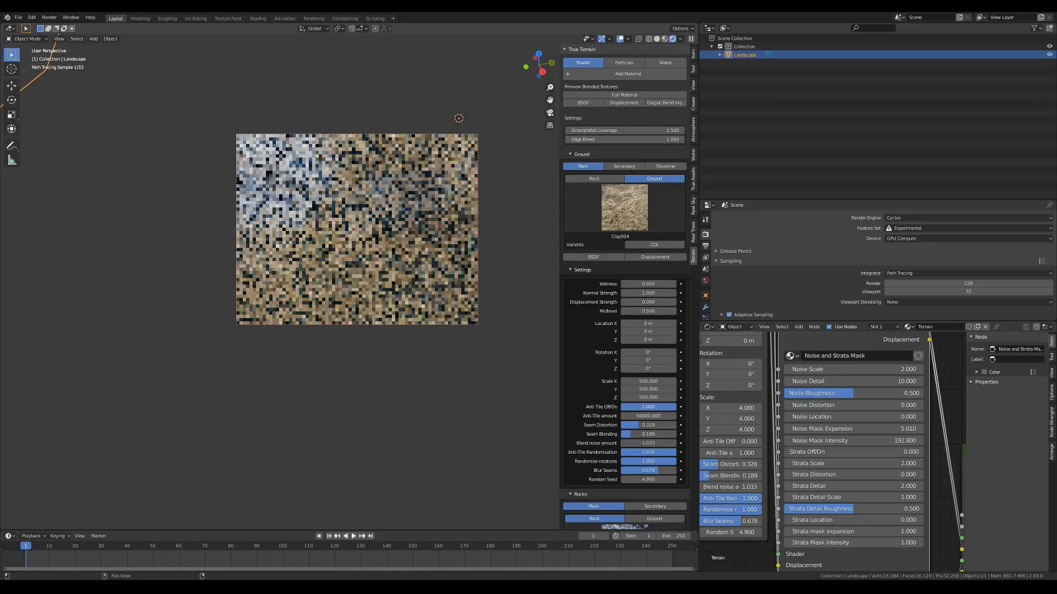
click(650, 414)
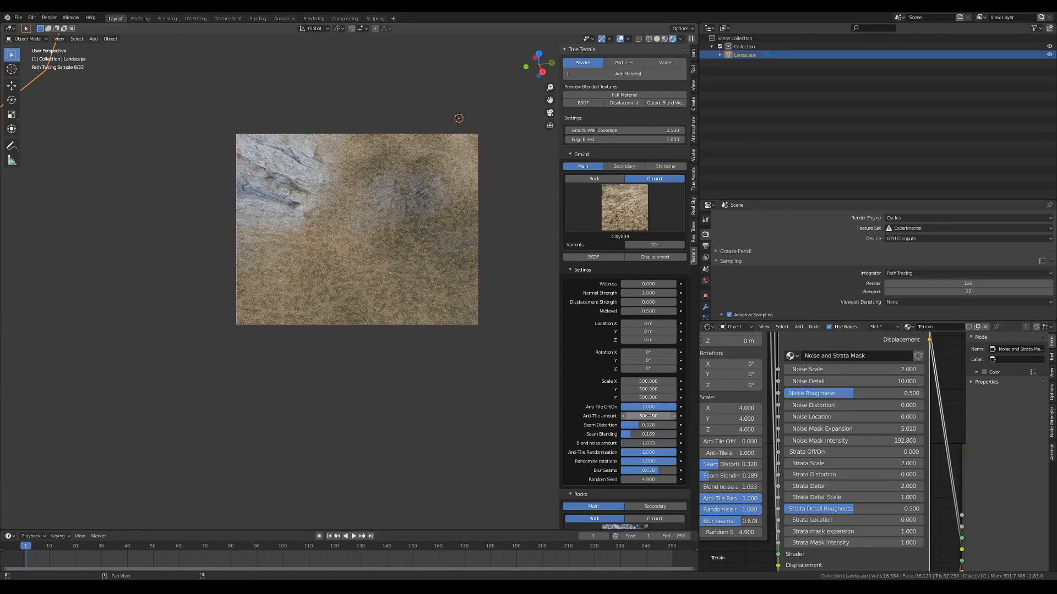
key(Return)
scroll(397, 241, down, 4)
middle_drag(398, 241, 358, 250)
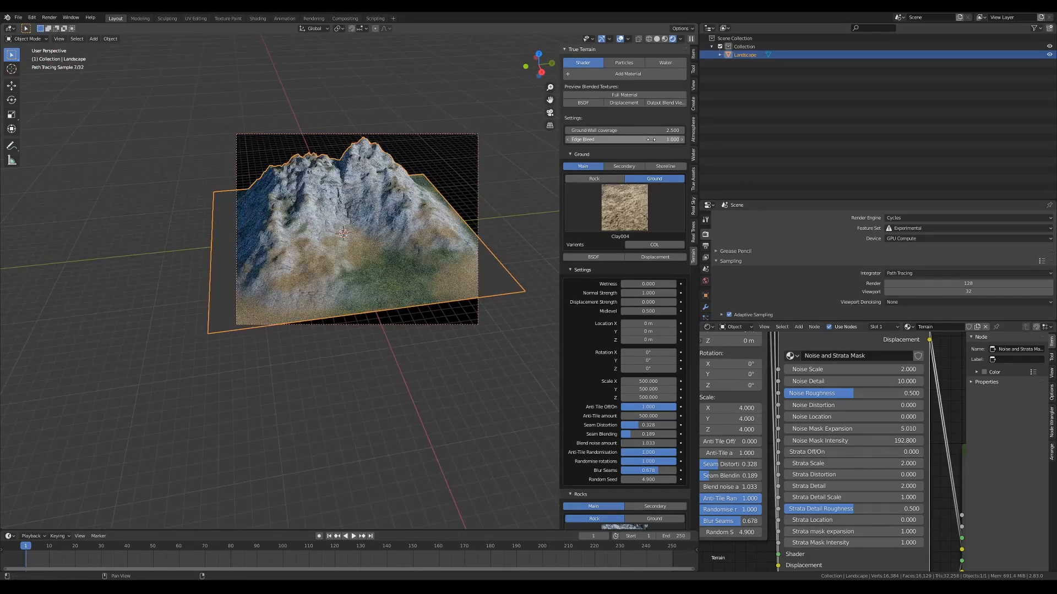
Step: Add a shoreline ground node and raise the Shore Location empty about 1.4 m along the global Z axis
click(664, 167)
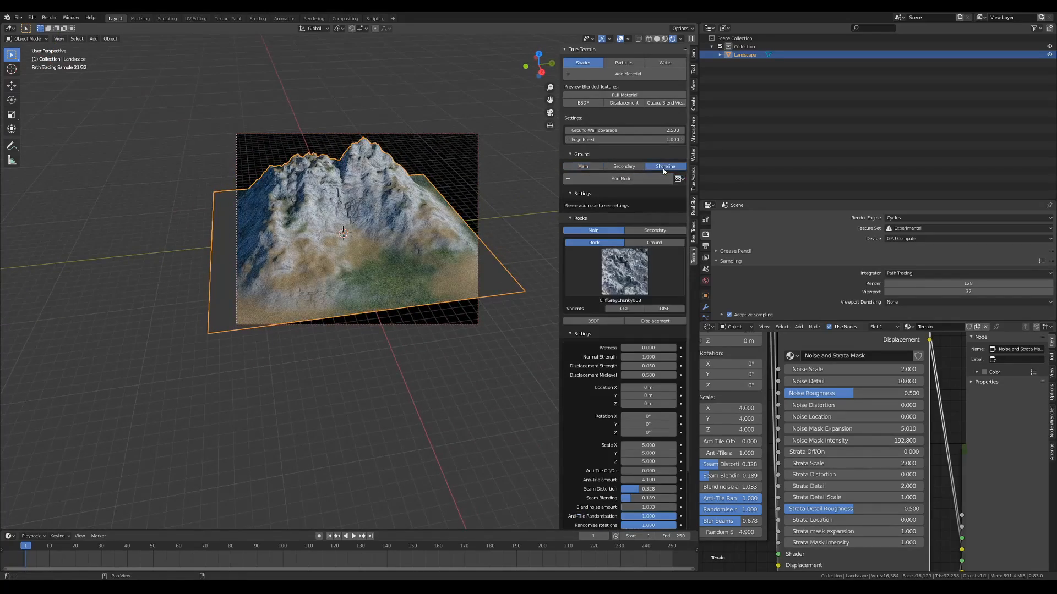
click(622, 179)
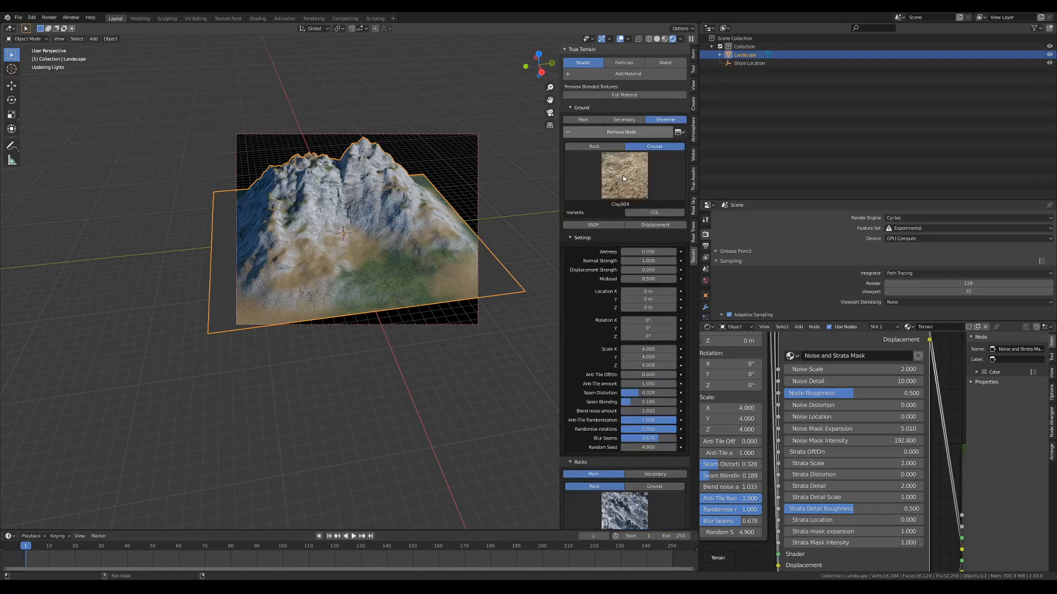
click(757, 65)
shift+middle_drag(377, 165, 431, 154)
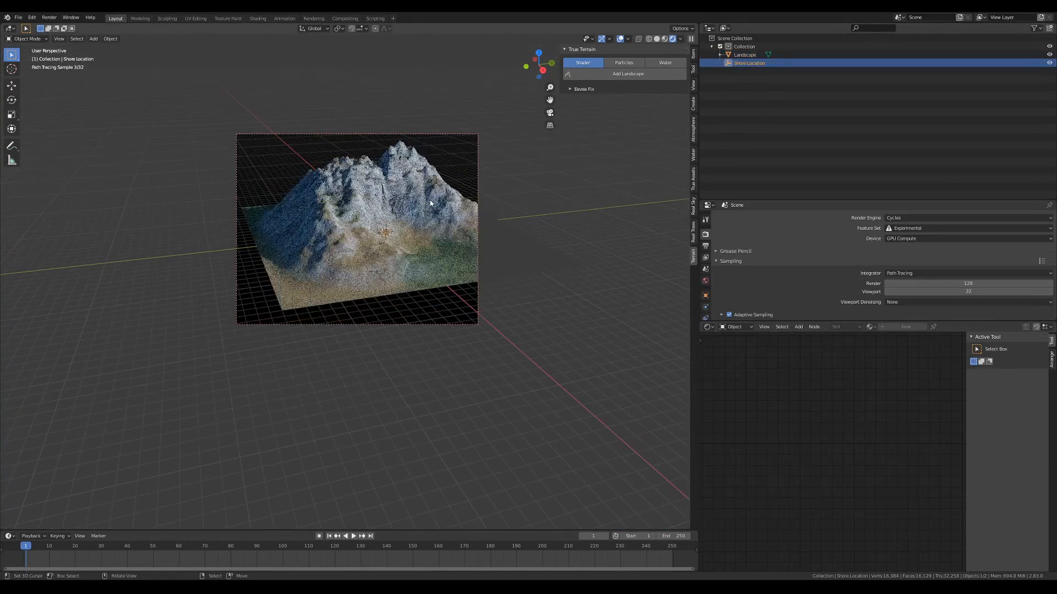
key(g)
click(438, 213)
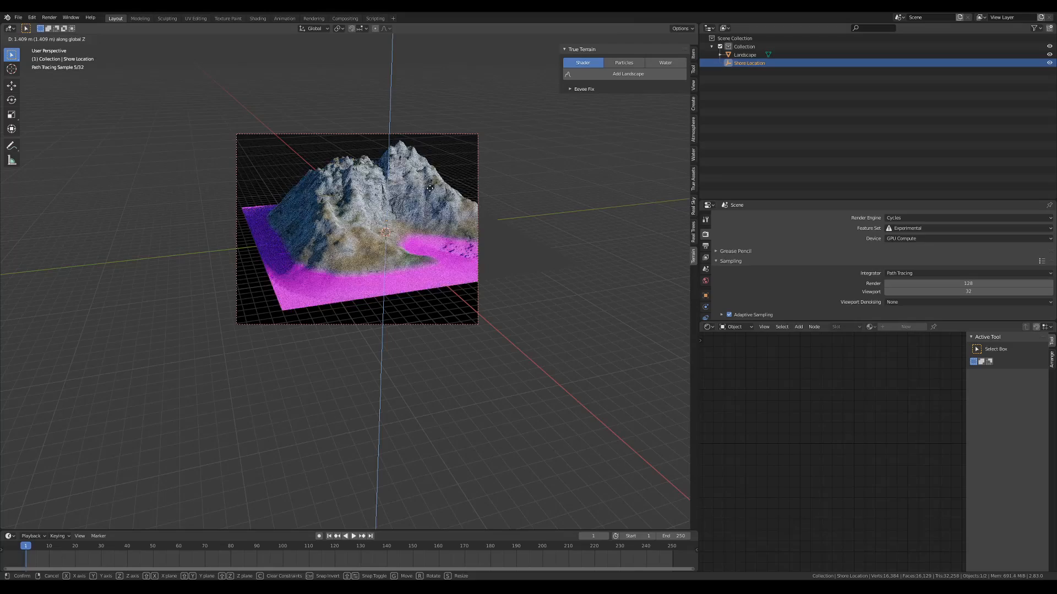
Step: Scale up the Shore Location empty to soften the blend between the shoreline and the mountain
middle_drag(440, 217, 416, 221)
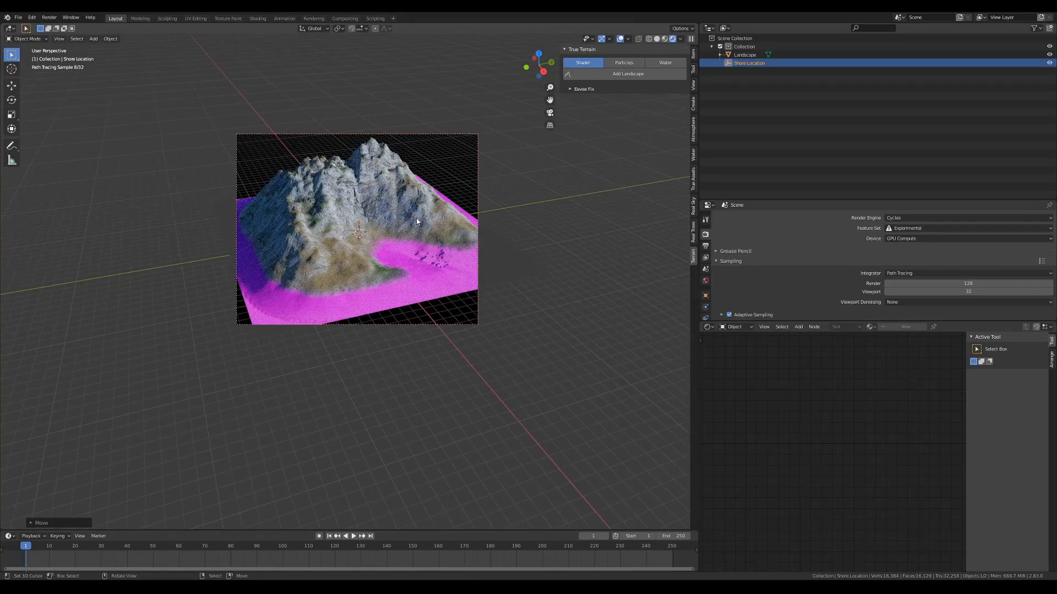
key(s)
click(441, 207)
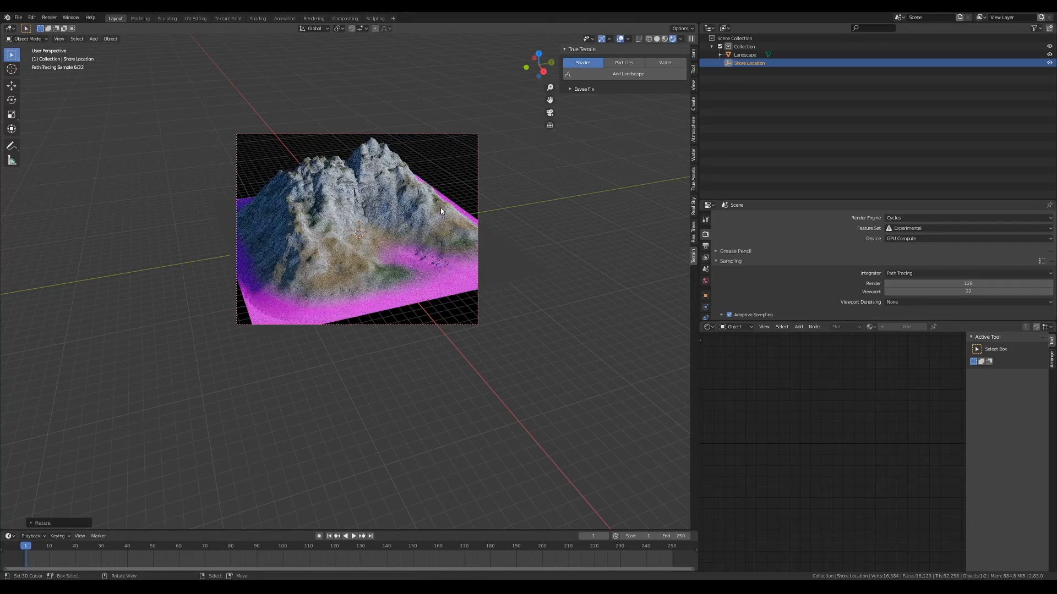
Step: Select the landscape, assign the SandDesertFlat001 ground texture to the shoreline, and inspect the sand
click(457, 260)
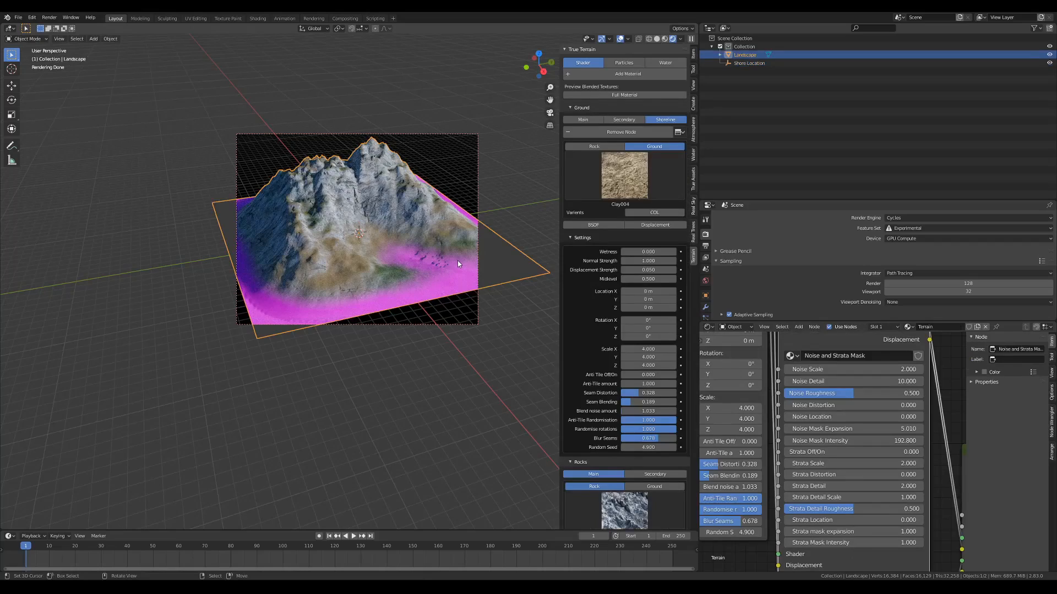
click(652, 170)
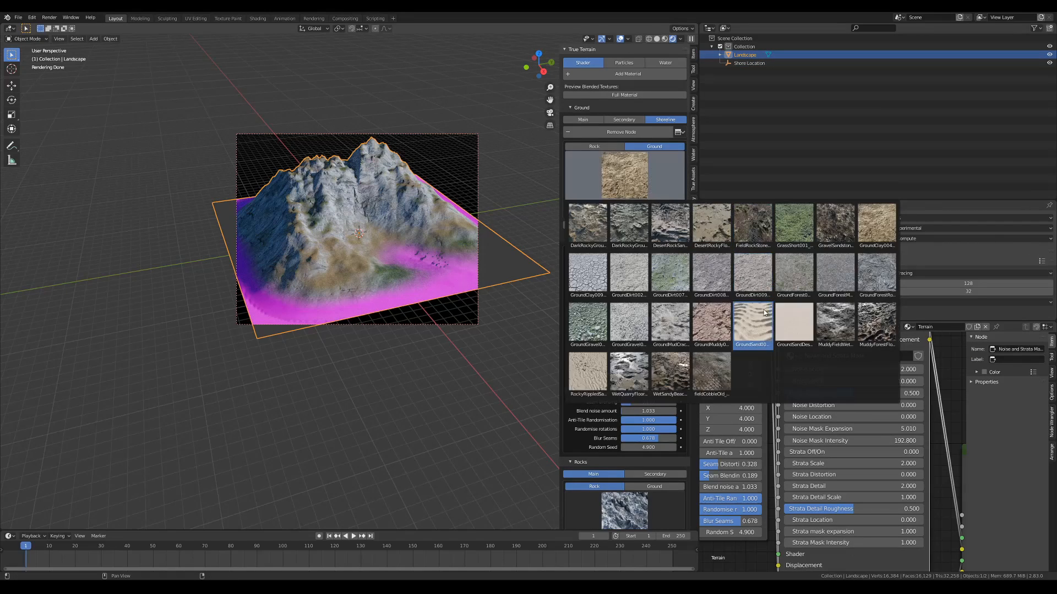
click(794, 316)
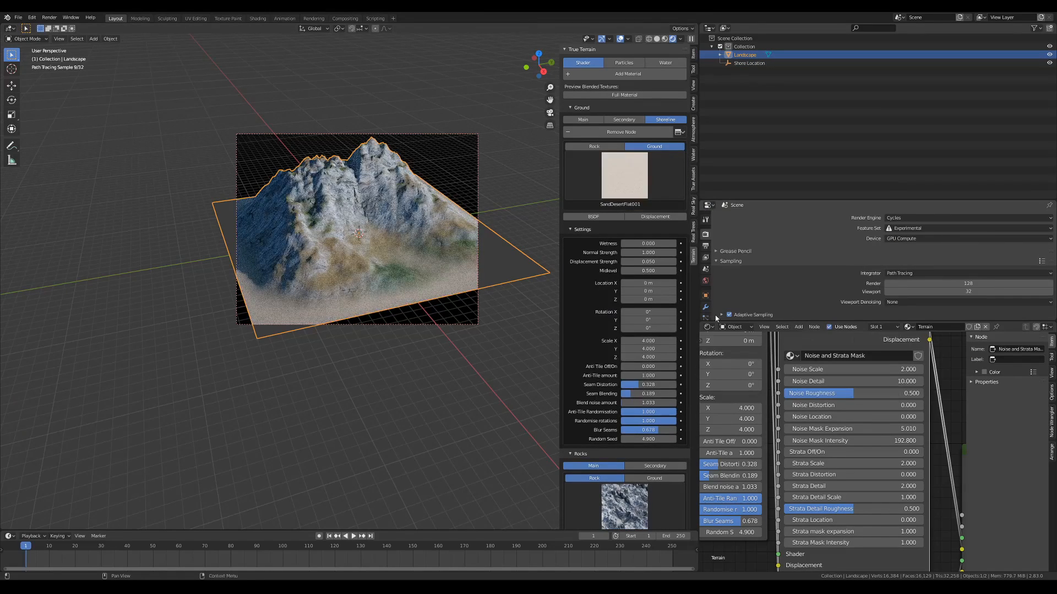
scroll(383, 271, up, 8)
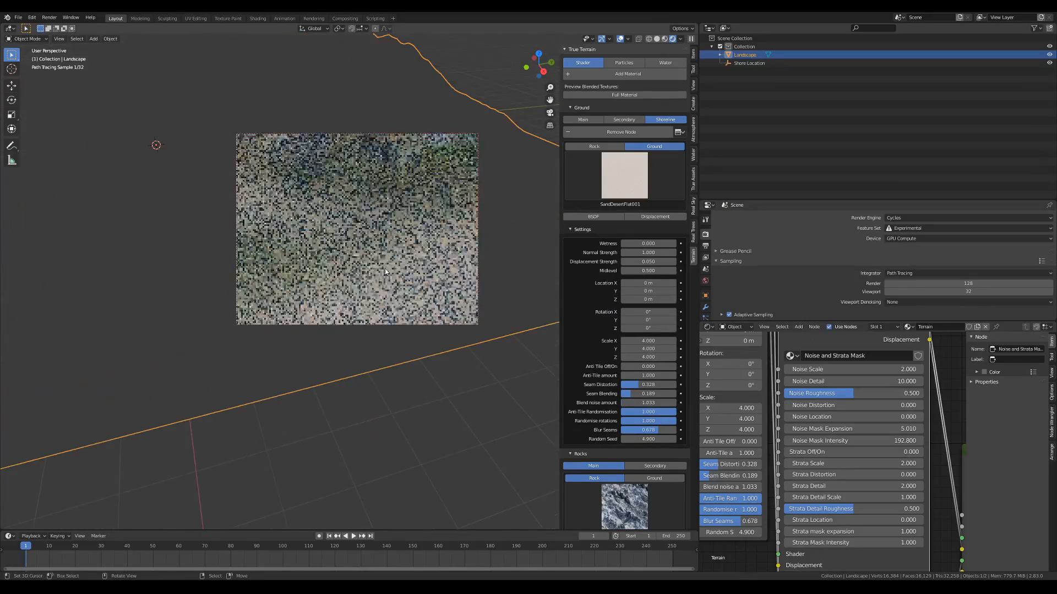
scroll(384, 269, down, 8)
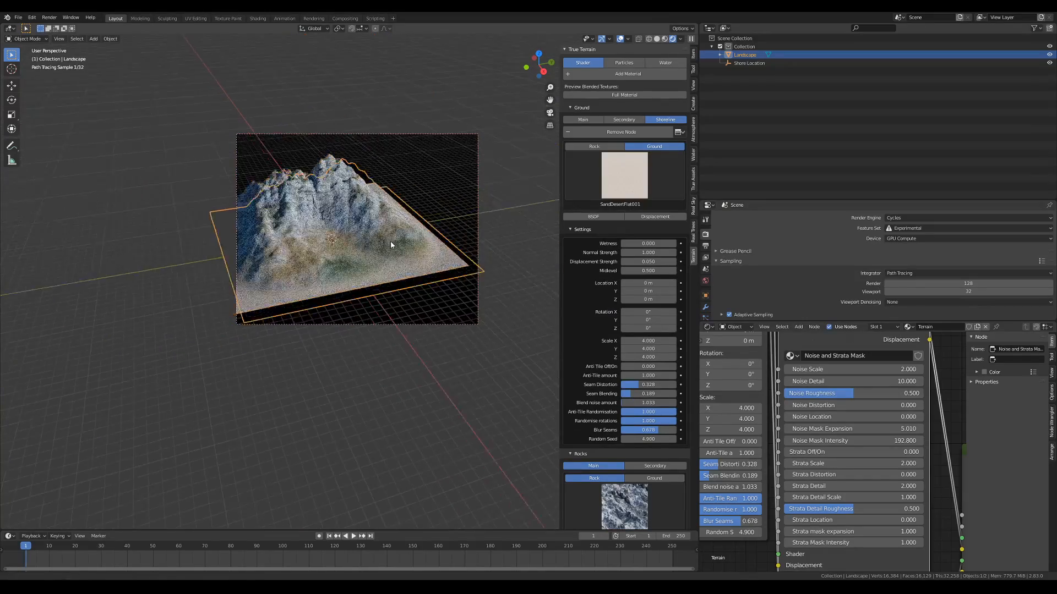
middle_drag(398, 248, 454, 245)
scroll(424, 246, up, 3)
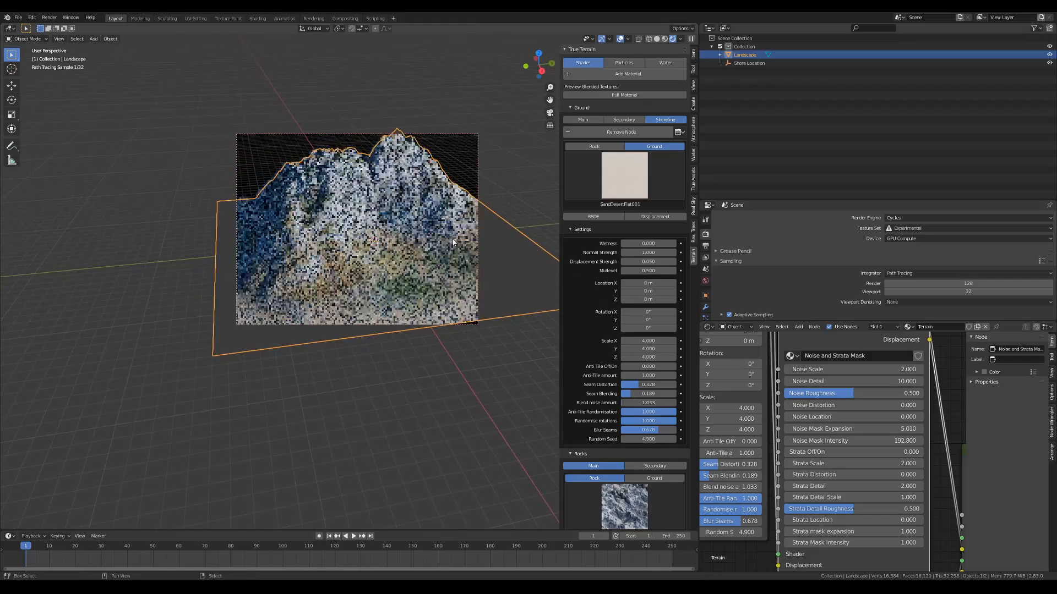
Step: Try a Wetness of 1 on the shoreline sand and lower it again after viewing the terrain
click(638, 244)
text(1)
key(Return)
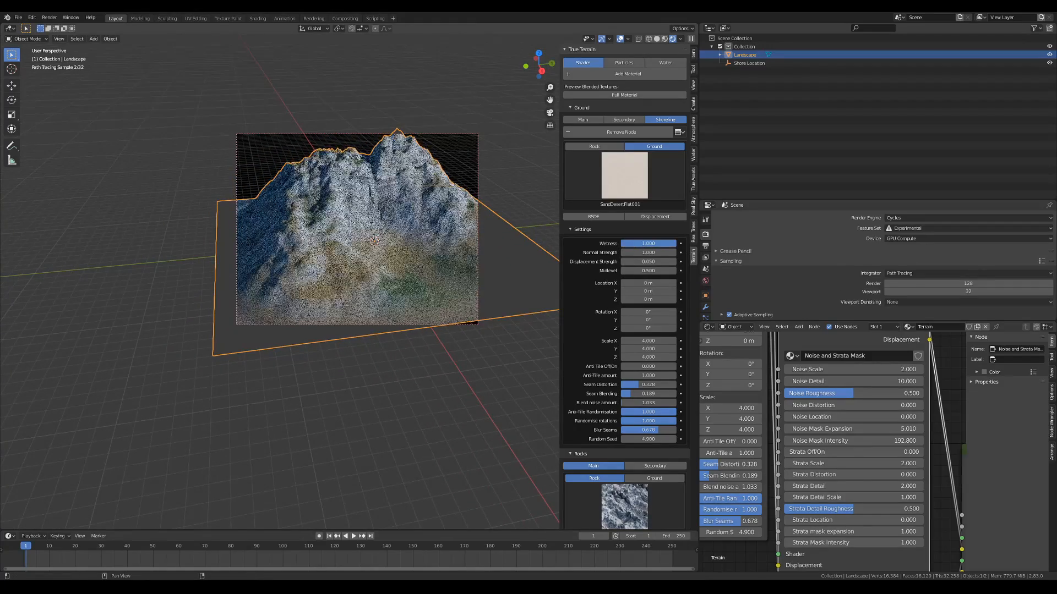
middle_drag(506, 271, 367, 271)
drag(656, 244, 602, 244)
middle_drag(353, 145, 484, 237)
Step: Collapse the ground settings and try a Wetness of 1 on the main rocks, resetting it to 0
click(581, 109)
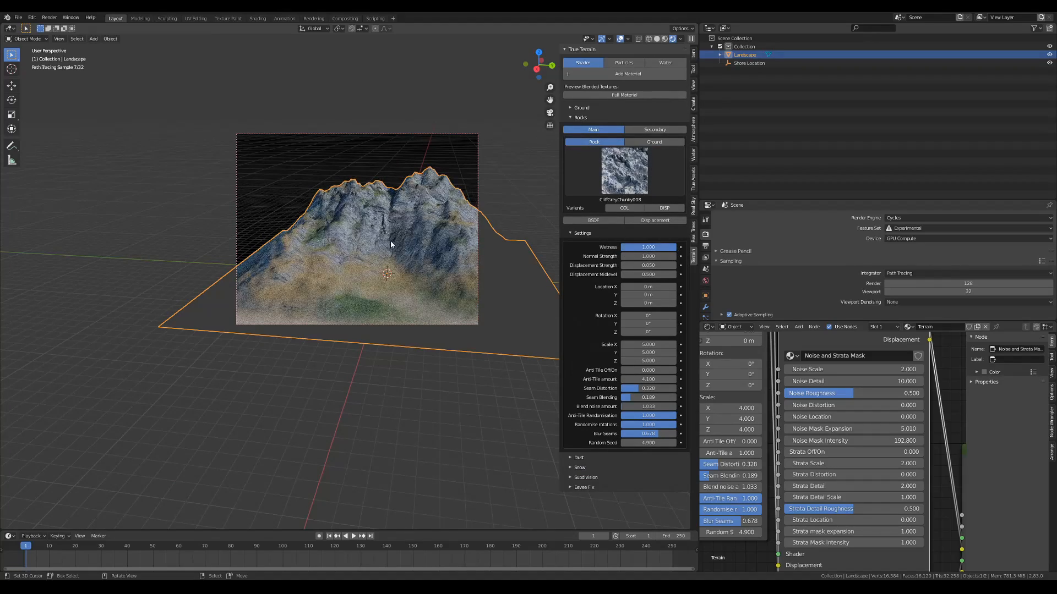
mouse_move(388, 241)
middle_down()
mouse_move(475, 241)
mouse_move(385, 246)
middle_up()
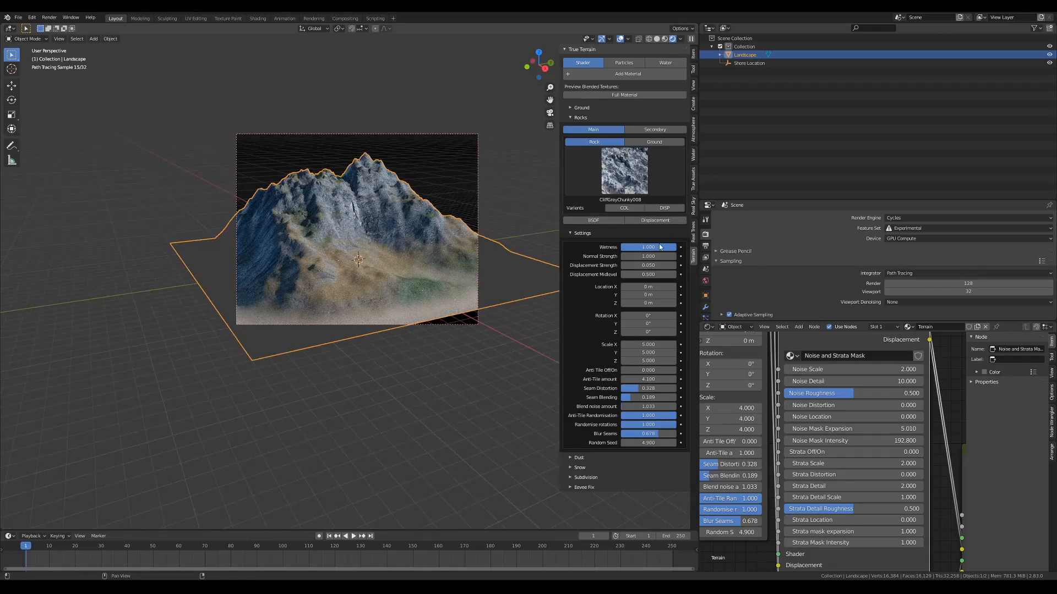
drag(663, 247, 621, 247)
middle_drag(443, 241, 411, 240)
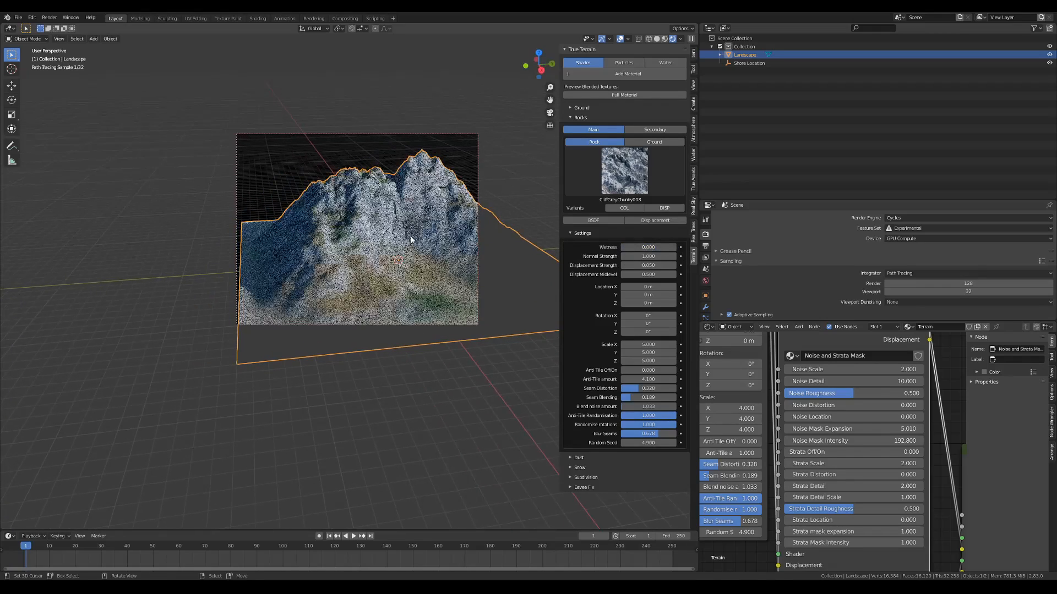
Step: Add a secondary rock node and bring its Noise and Strata Mask settings into view in the shader node graph
click(658, 130)
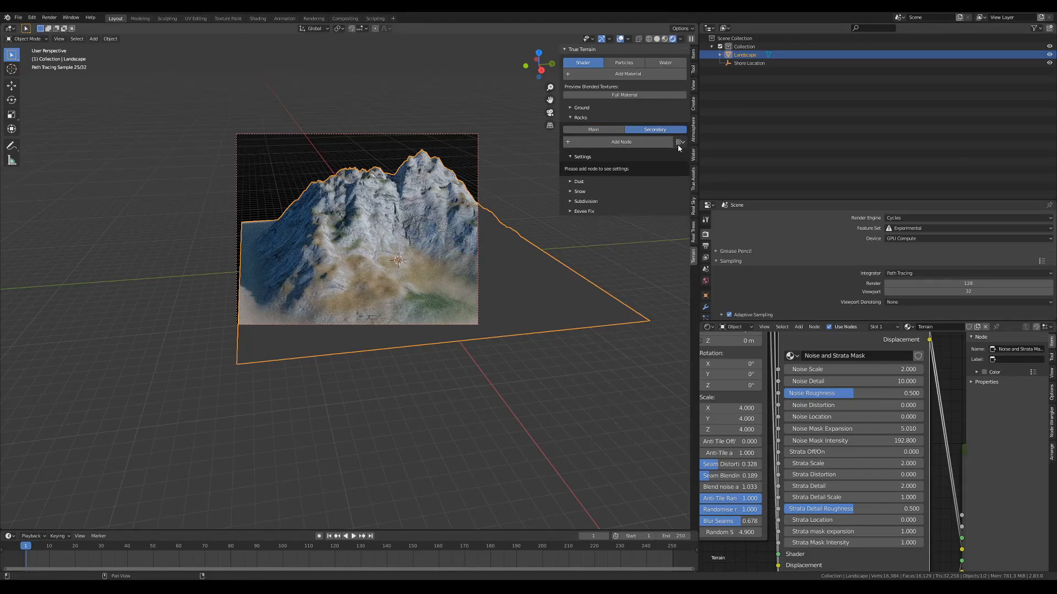
click(623, 144)
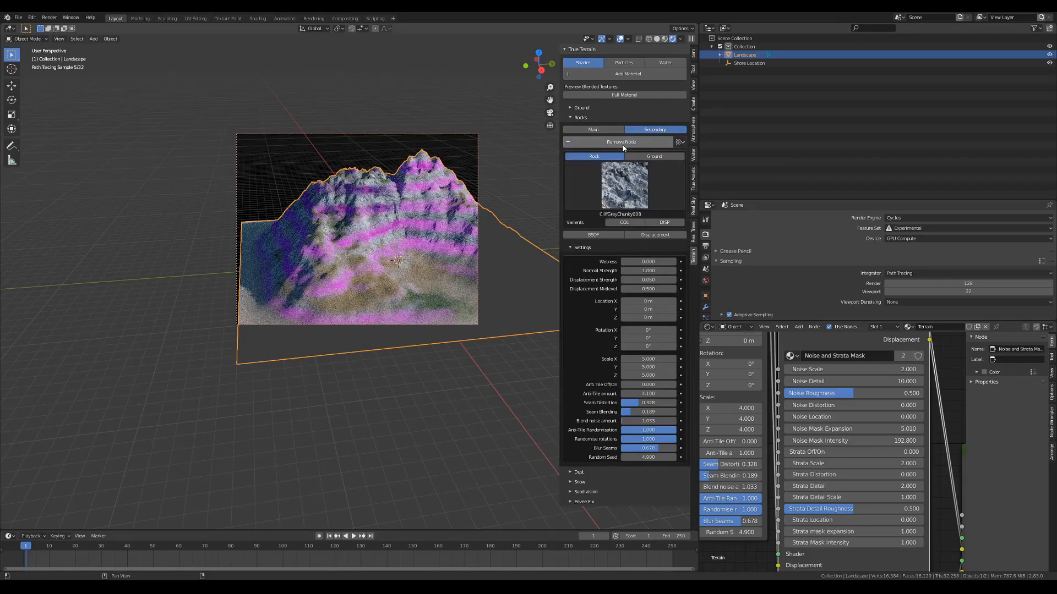
middle_drag(438, 242, 408, 237)
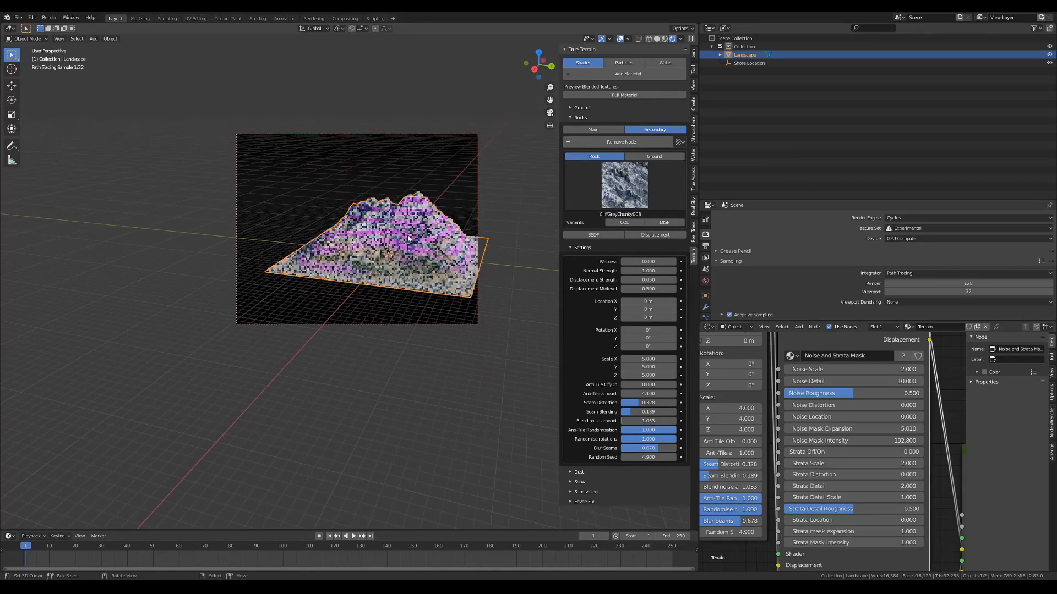
scroll(845, 448, down, 3)
middle_drag(844, 448, 809, 394)
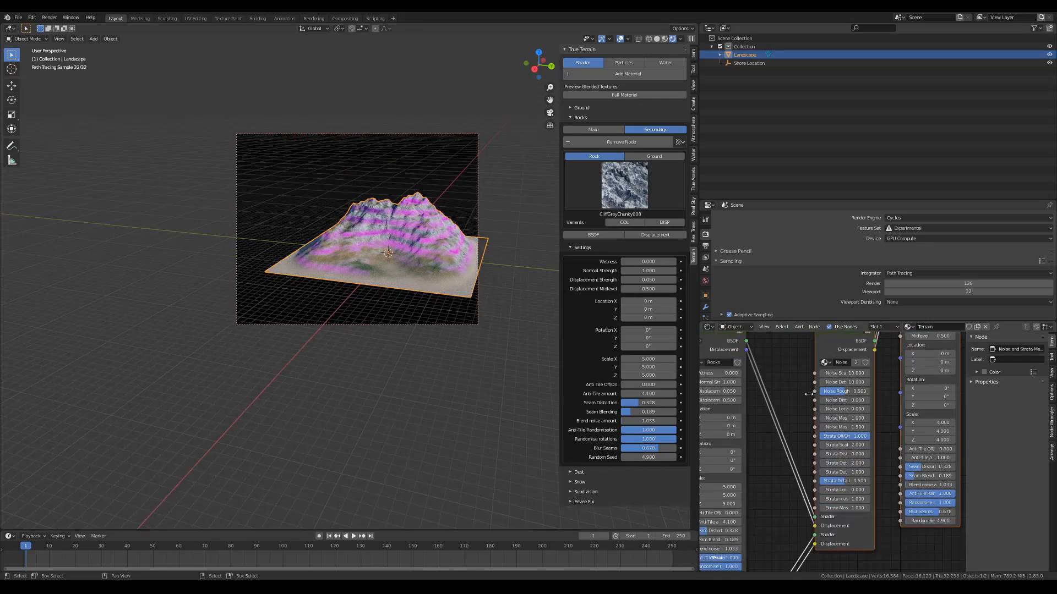
scroll(808, 394, up, 1)
drag(815, 353, 754, 345)
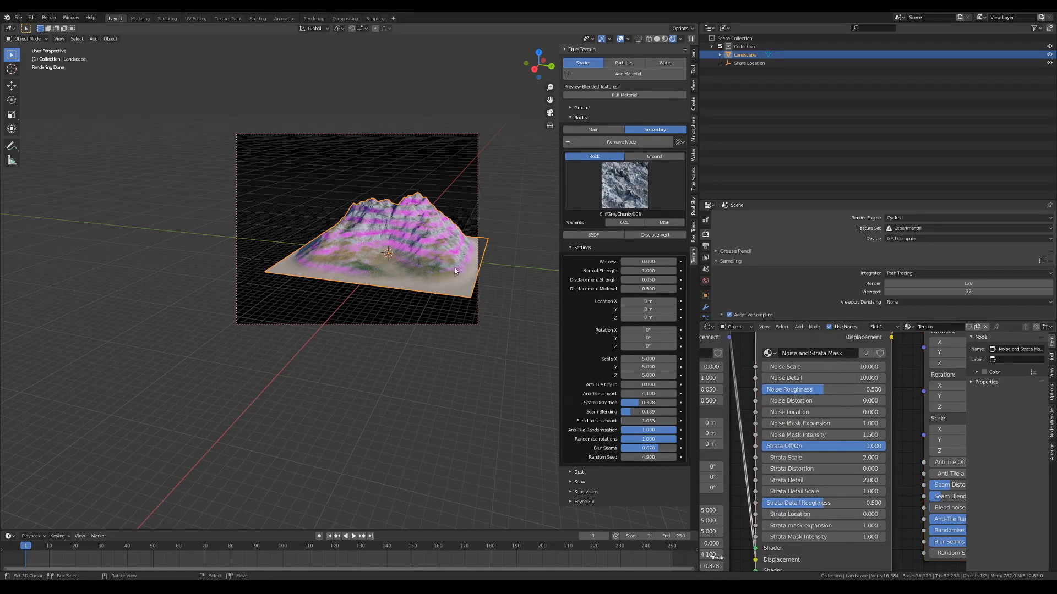
mouse_move(395, 227)
middle_down()
mouse_move(407, 226)
mouse_move(401, 234)
middle_up()
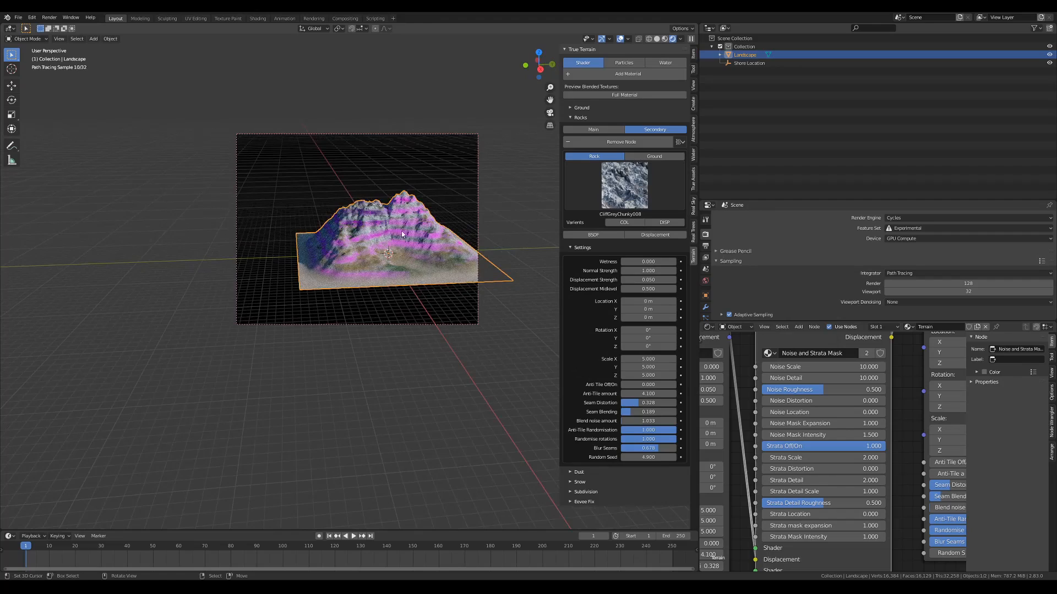
Step: Set the Strata Scale to 0.5 and the Strata Distortion to 18.3 on the secondary rock's Noise and Strata Mask
scroll(417, 252, up, 4)
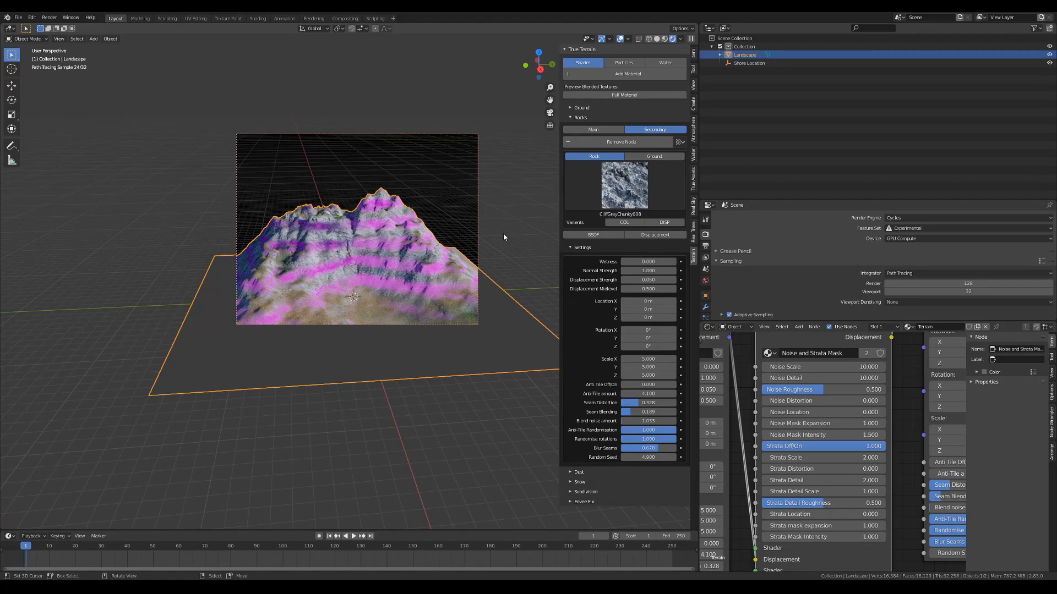
shift+scroll(855, 399, down, 4)
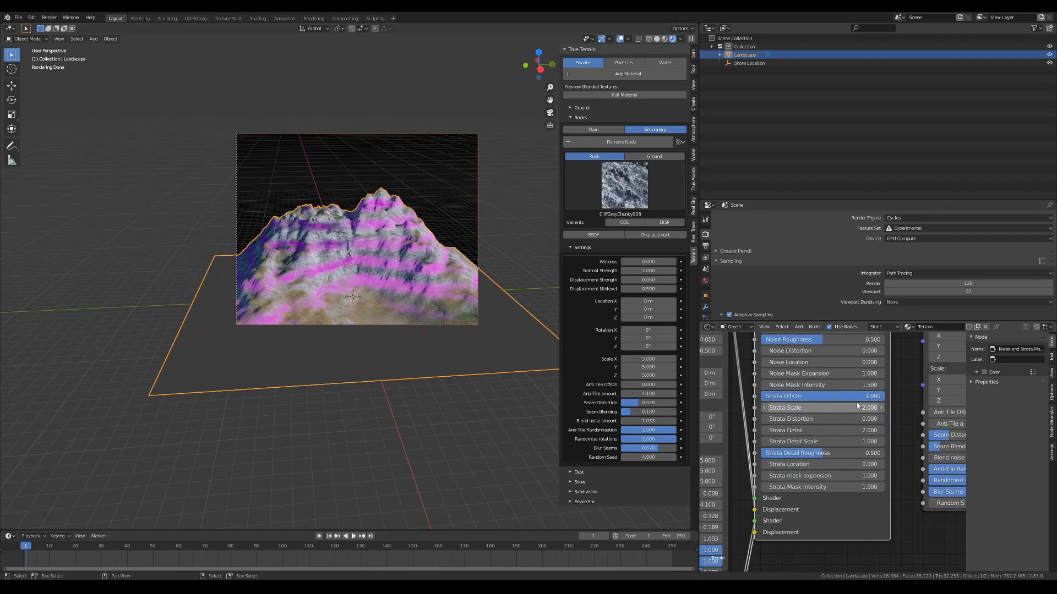
click(855, 407)
key(Return)
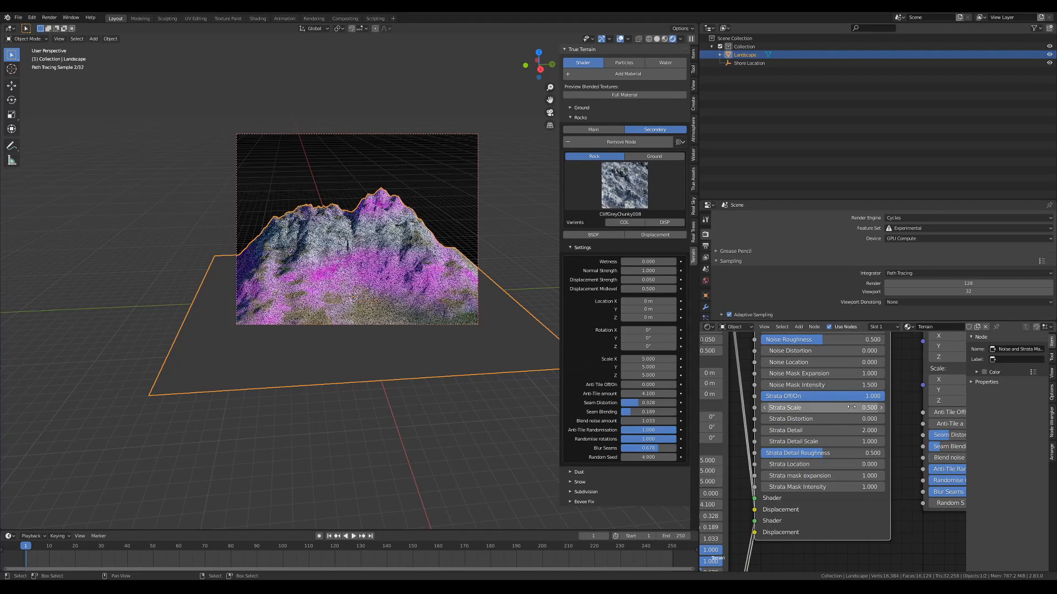
drag(834, 421, 908, 421)
Step: Assign the MossyDark100 rock texture to the secondary rock layer and inspect the mountain's rock faces
click(612, 193)
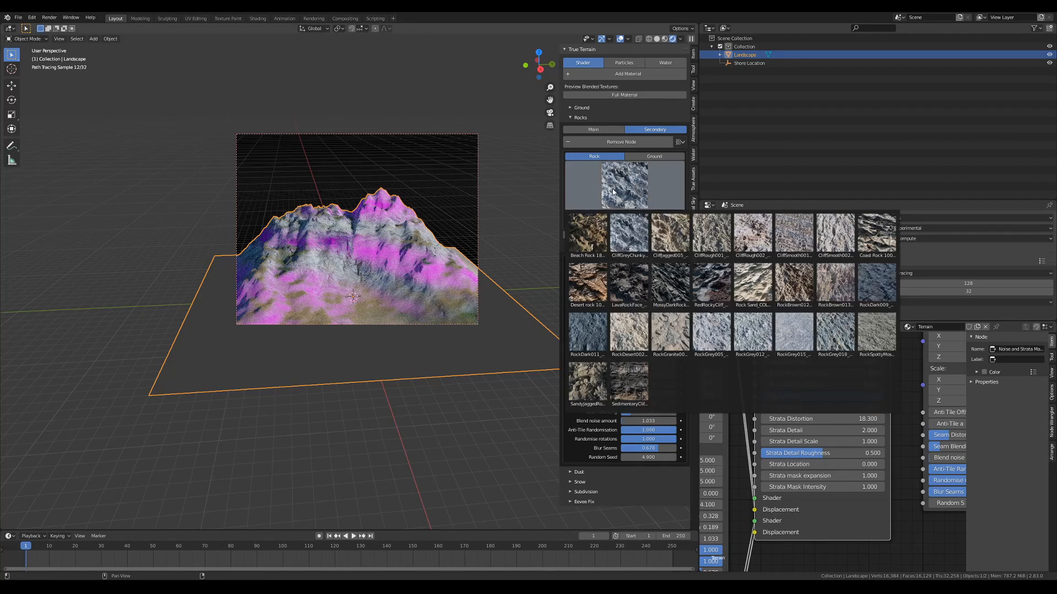
click(680, 284)
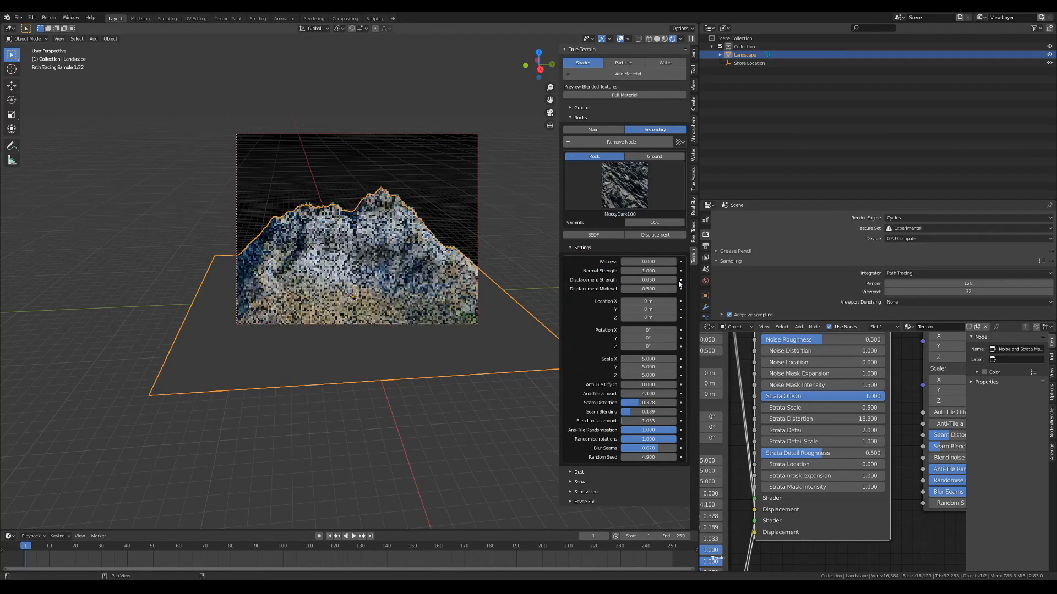
scroll(400, 251, up, 2)
mouse_move(400, 250)
middle_down()
mouse_move(373, 254)
mouse_move(458, 256)
mouse_move(369, 254)
mouse_move(420, 258)
mouse_move(406, 255)
middle_up()
scroll(372, 253, up, 2)
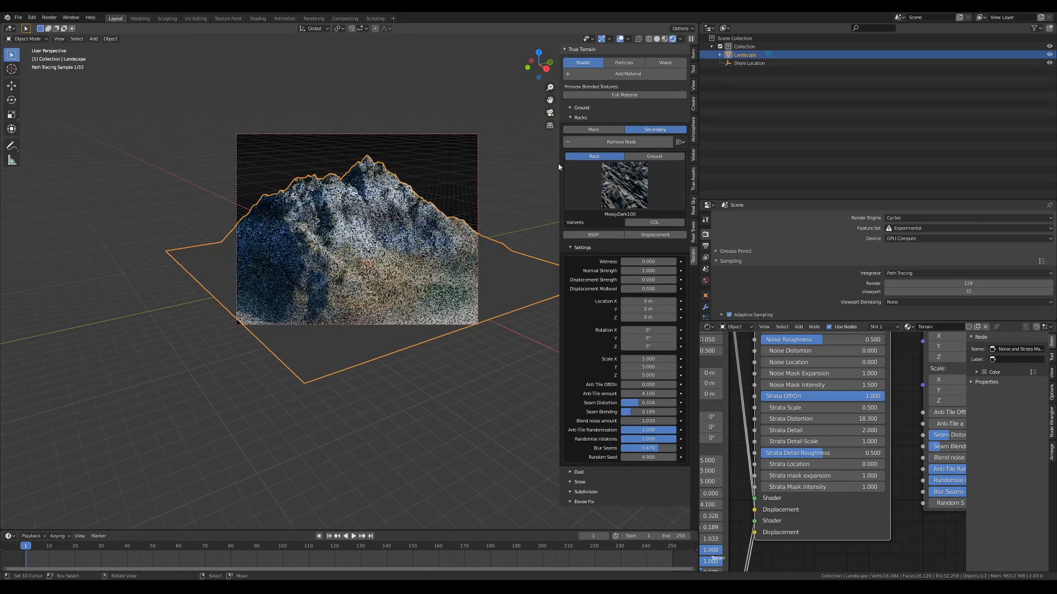
Step: Collapse the rock settings and add a snow node to the landscape material
click(581, 117)
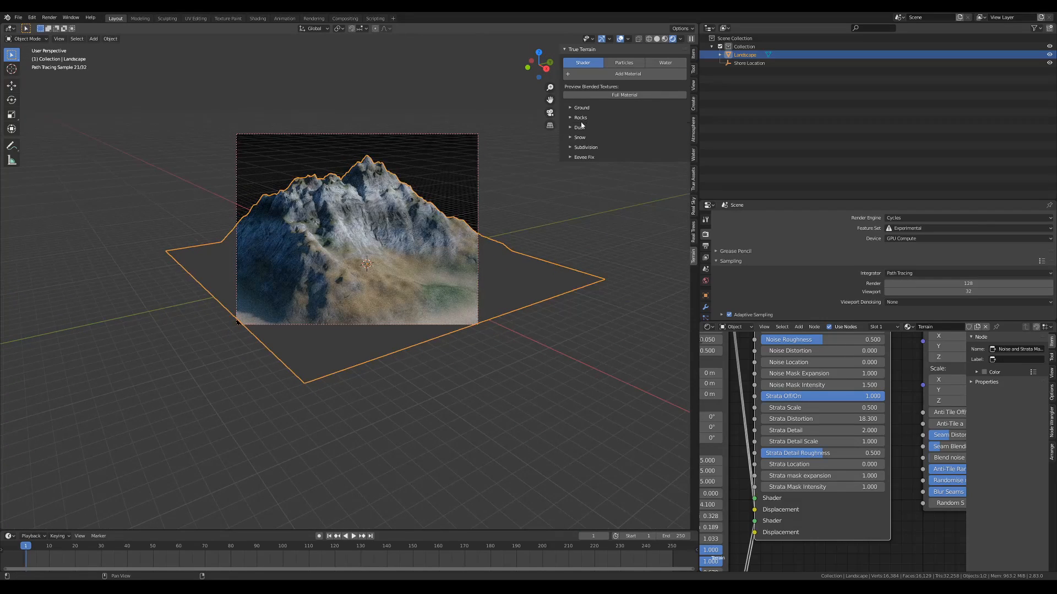
click(579, 138)
click(616, 149)
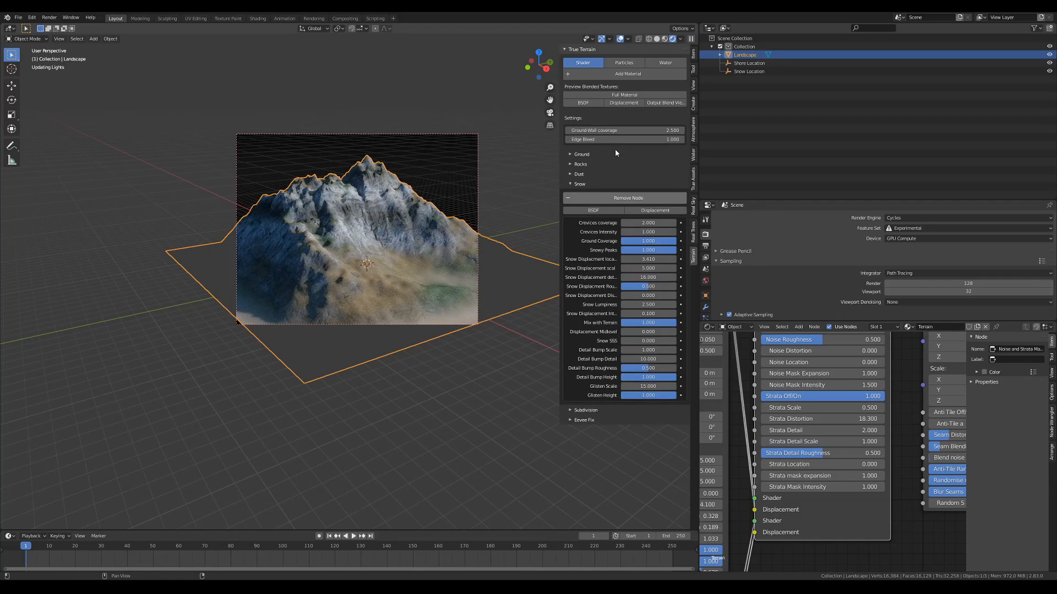
scroll(378, 224, down, 4)
middle_drag(424, 225, 387, 237)
Step: Check the Snow Location empty, reselect the landscape, and set the snow's Snowy Peaks to 0
click(745, 71)
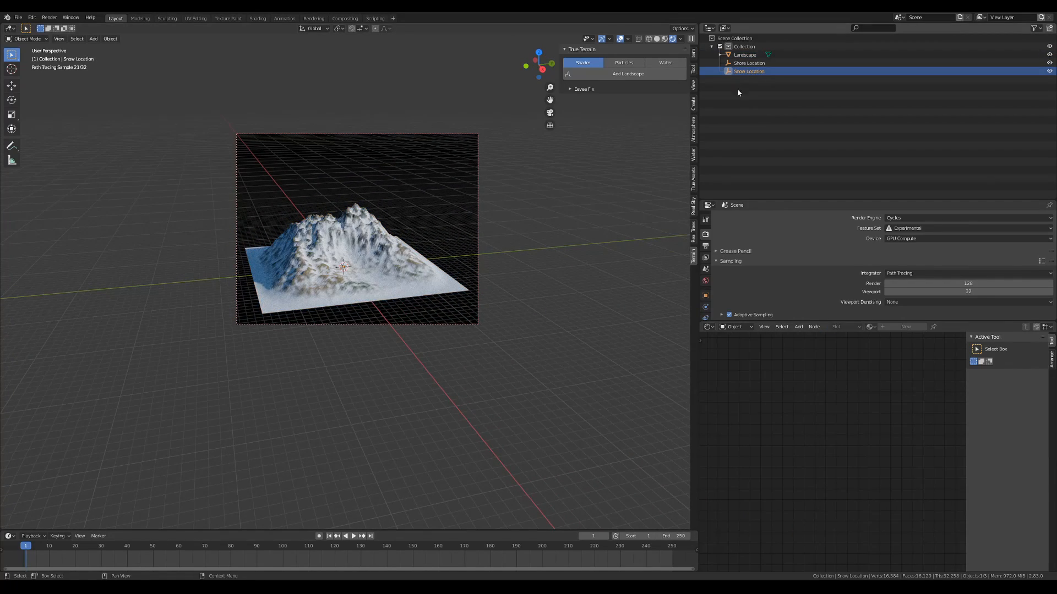
middle_drag(352, 303, 335, 262)
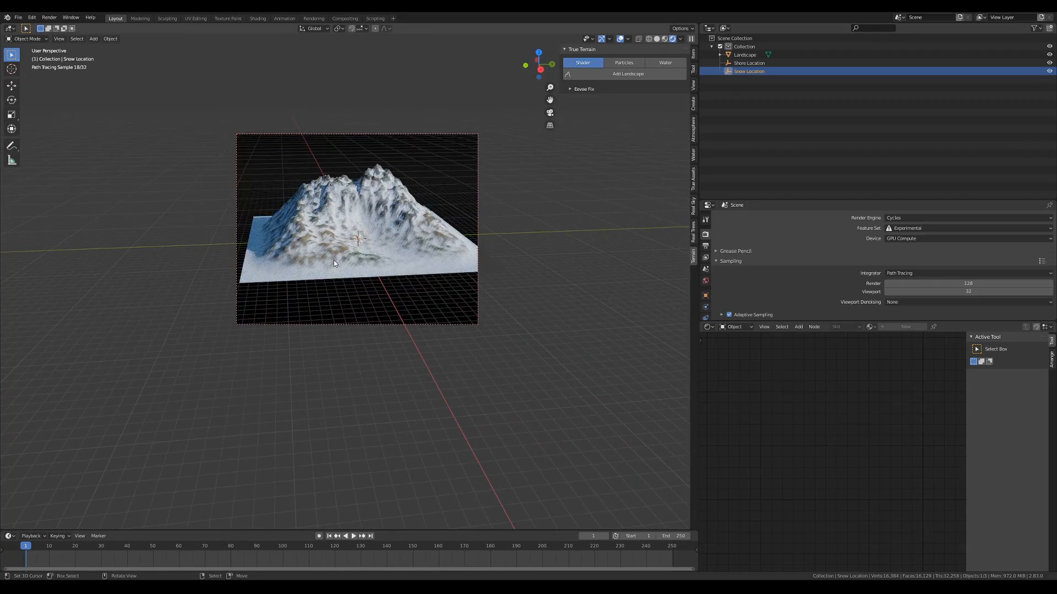
click(334, 262)
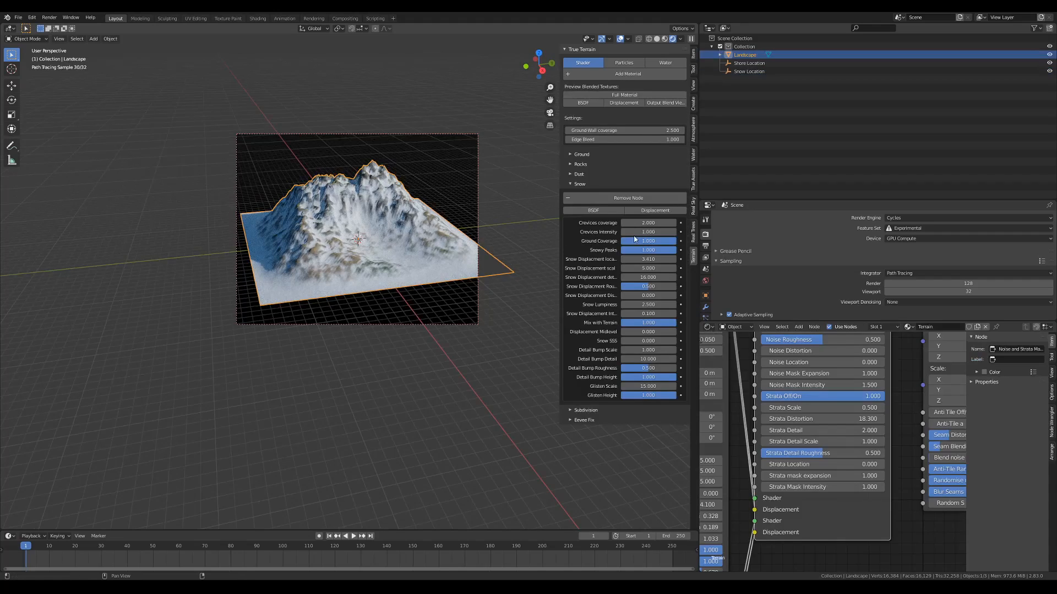
drag(675, 250, 620, 249)
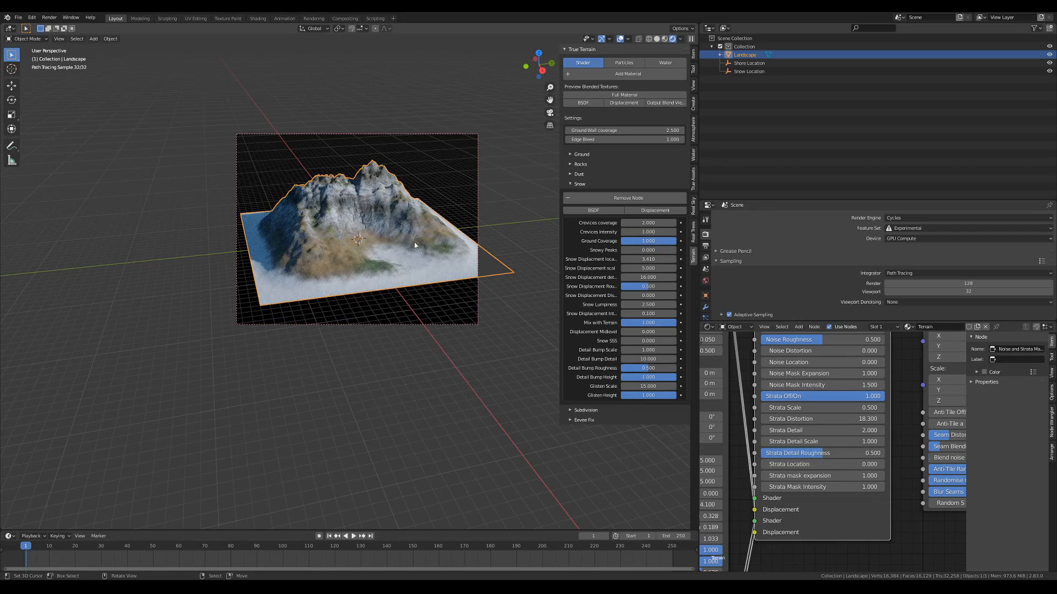
Step: Raise the Snow Location empty along the Z axis so the snow reaches higher up the mountain
click(749, 71)
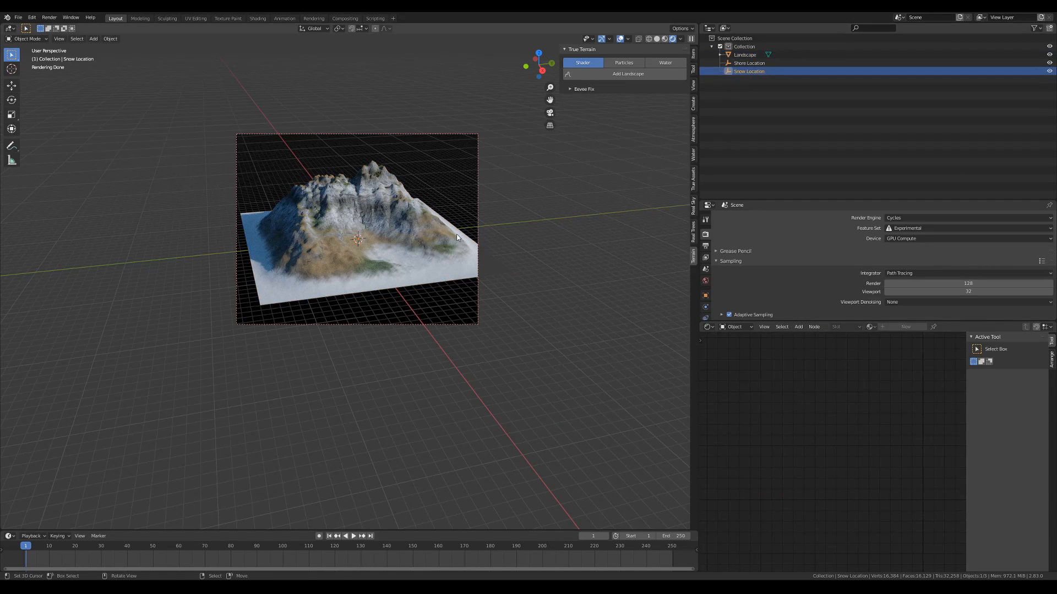
key(g)
key(z)
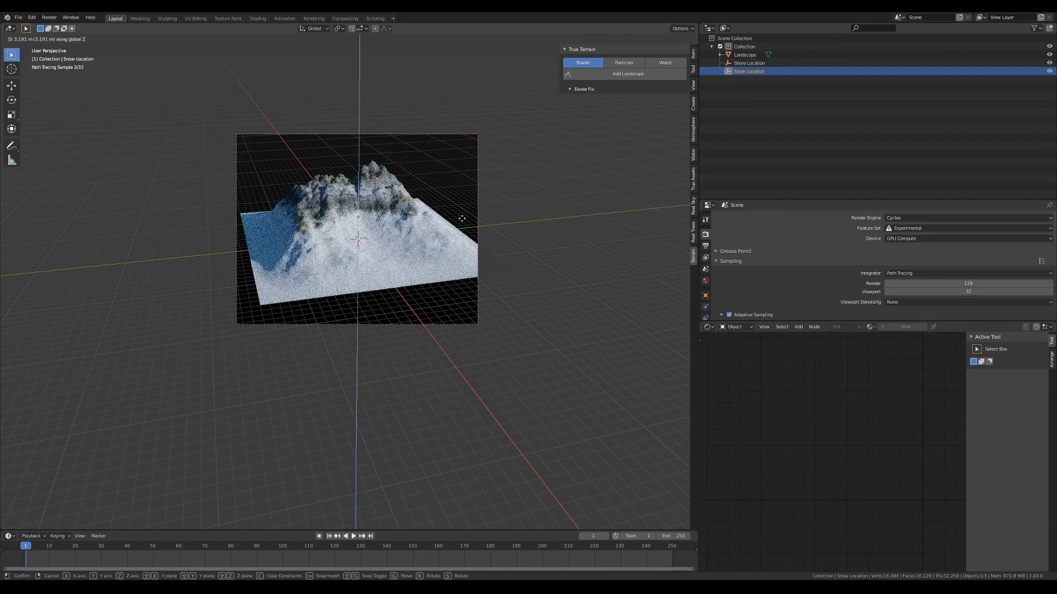
click(419, 237)
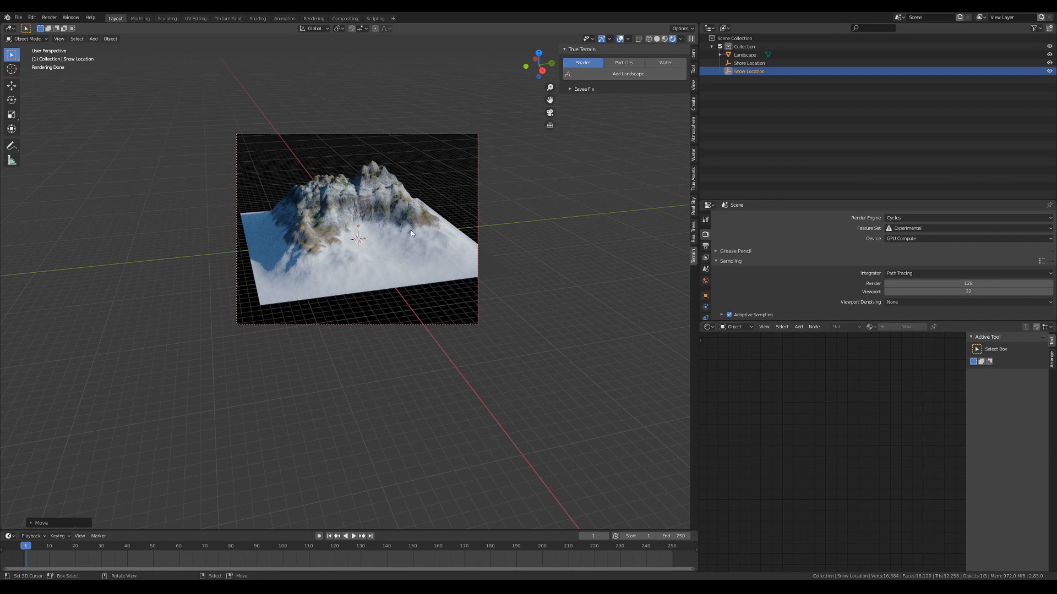
Step: Scale up the Snow Location empty to widen the snow transition and inspect the slopes up close
key(s)
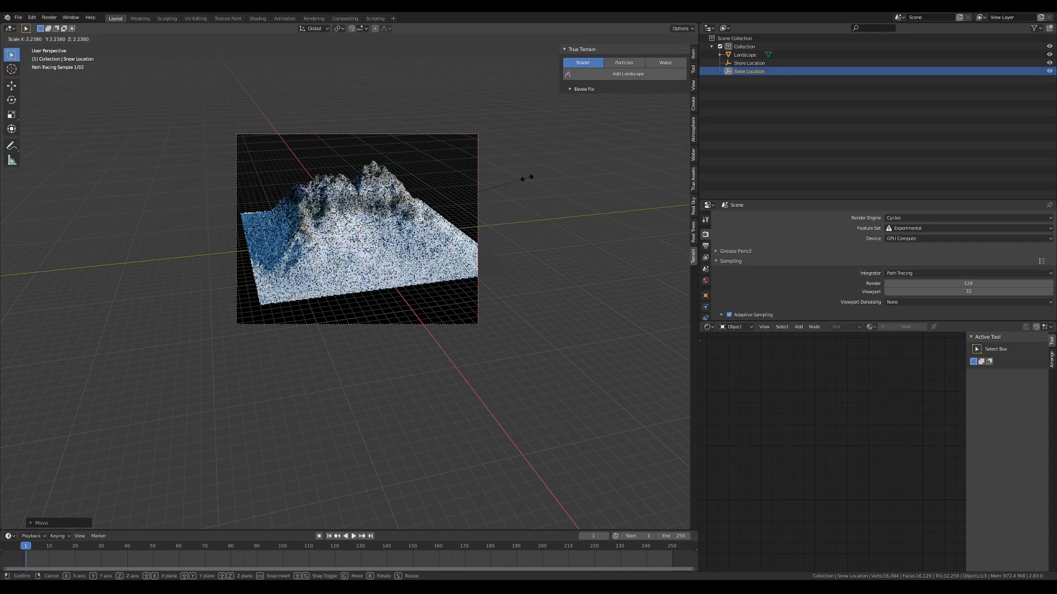
click(566, 167)
scroll(566, 167, up, 3)
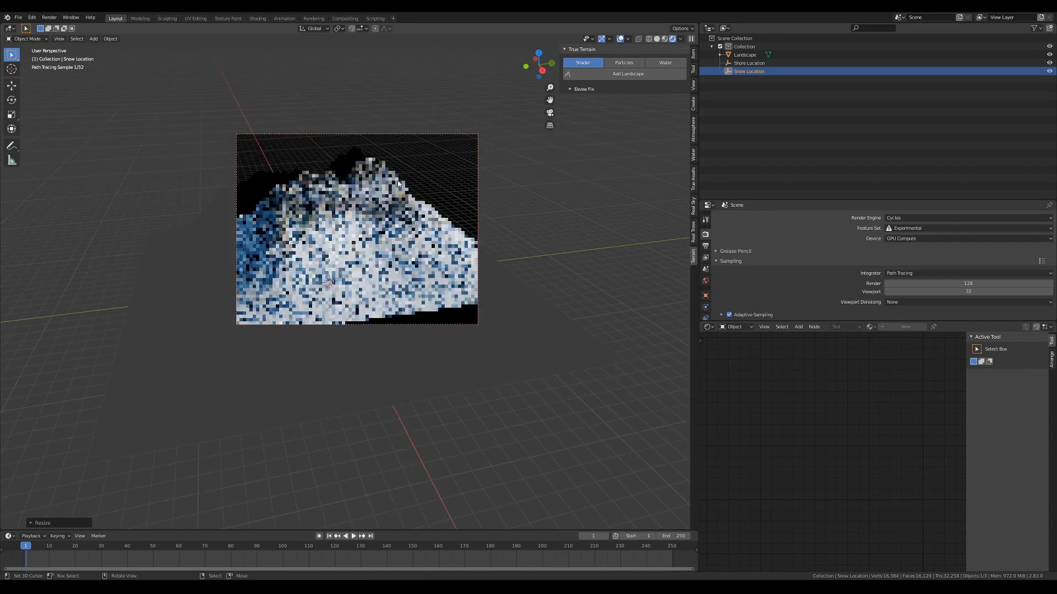
middle_drag(402, 189, 394, 286)
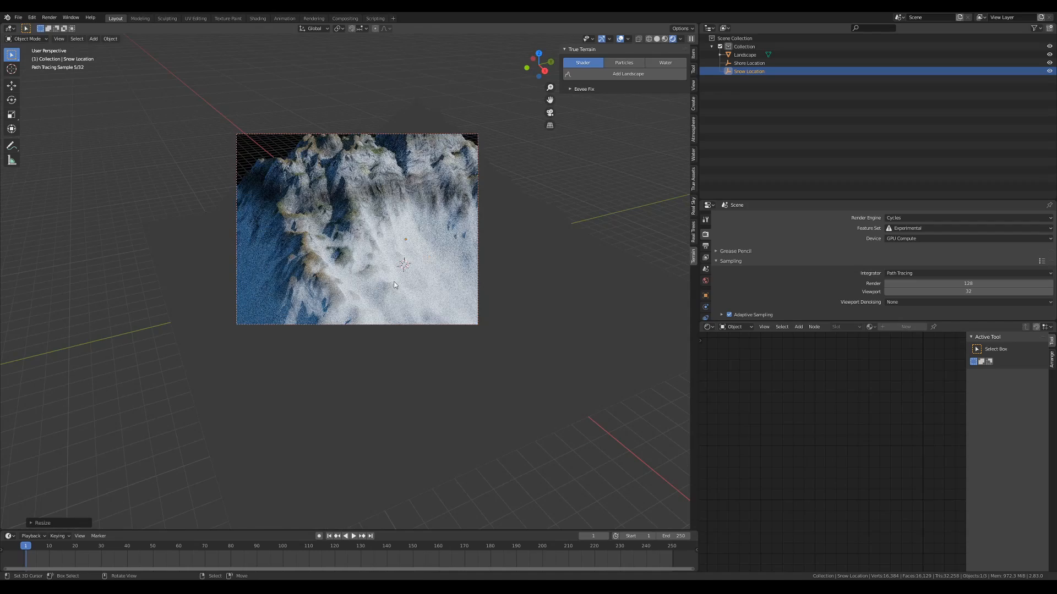
Step: Lower the Snow Location empty along the Z axis and view the whole mountain
key(g)
key(z)
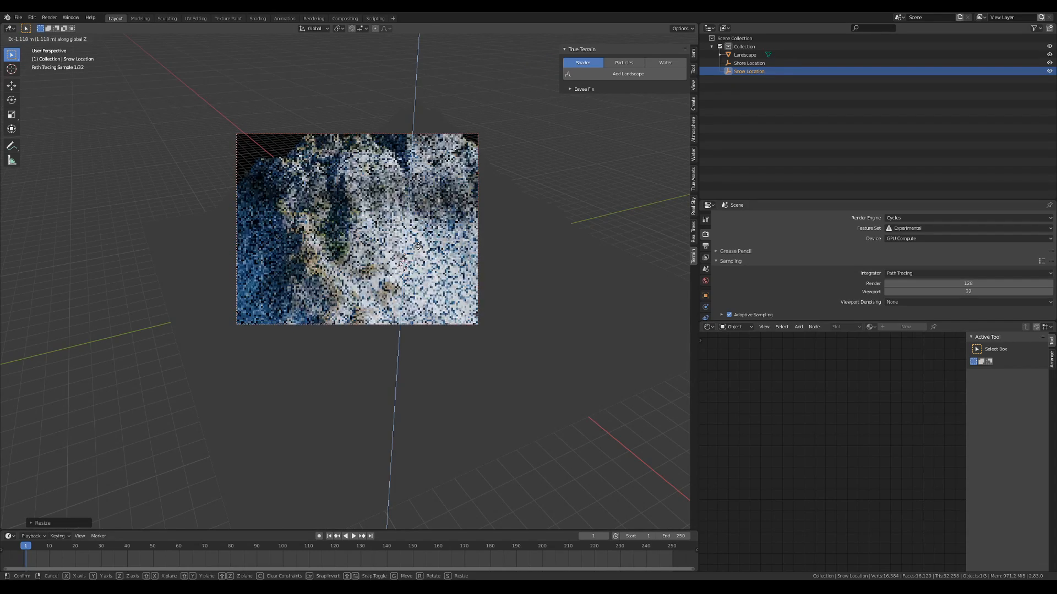
click(417, 248)
middle_drag(417, 248, 404, 227)
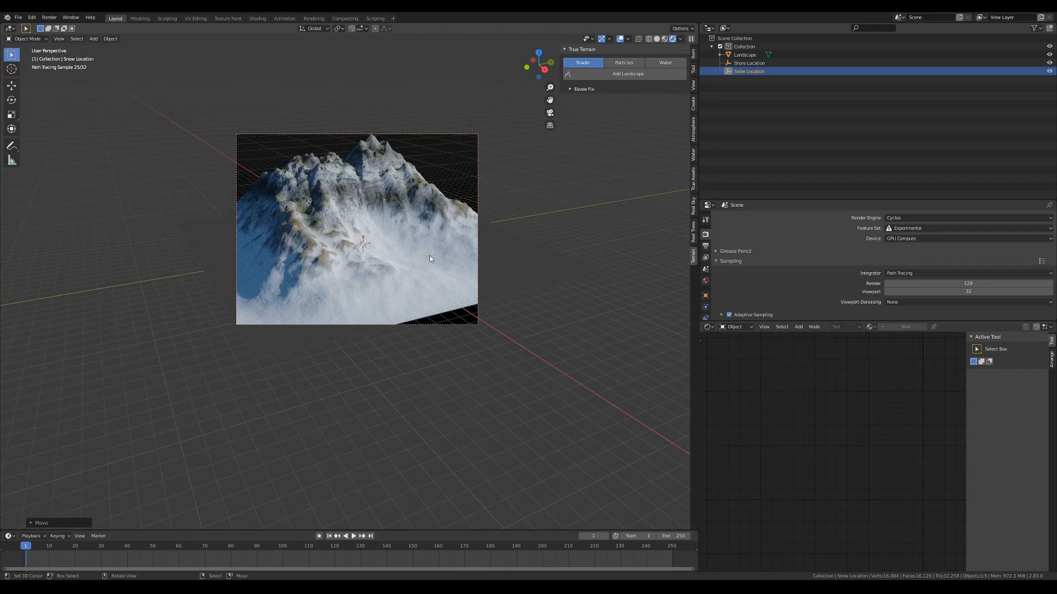
Step: Select the landscape, keep Snowy Peaks at 0, and add a subdivision modifier
click(390, 191)
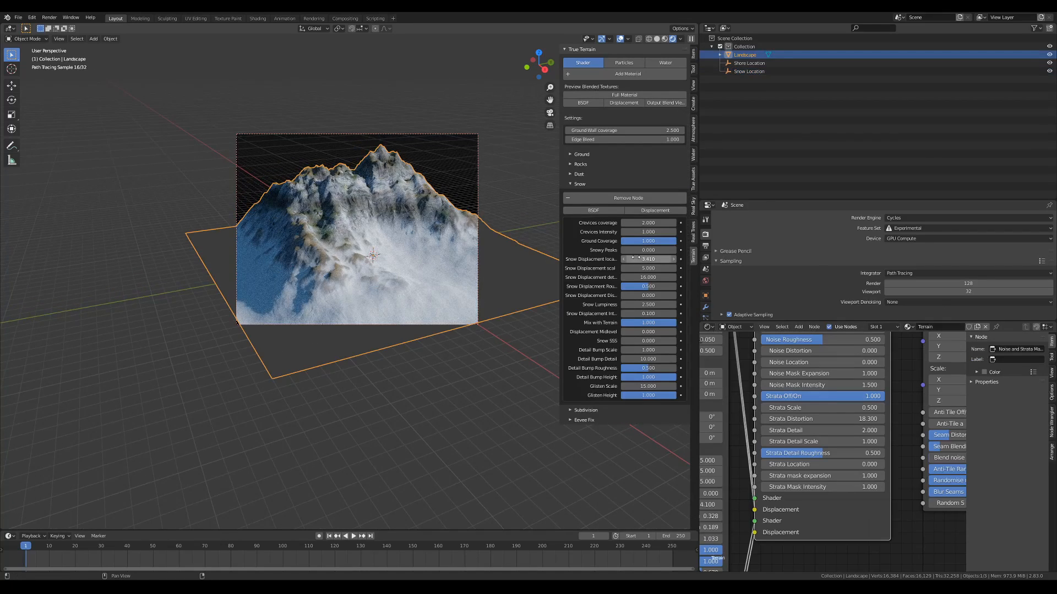
drag(639, 251, 617, 250)
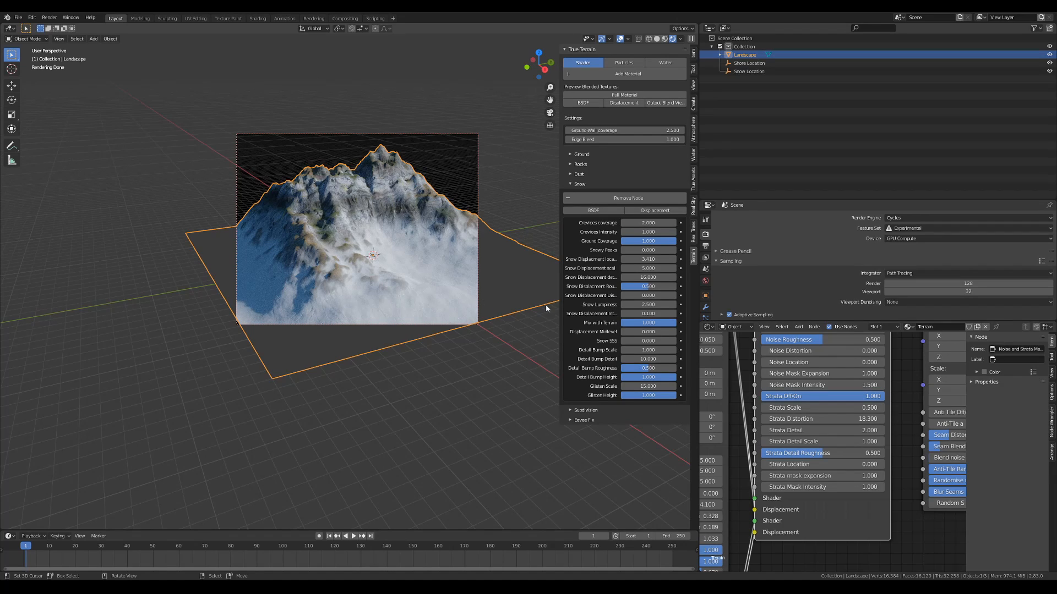
click(598, 410)
click(606, 424)
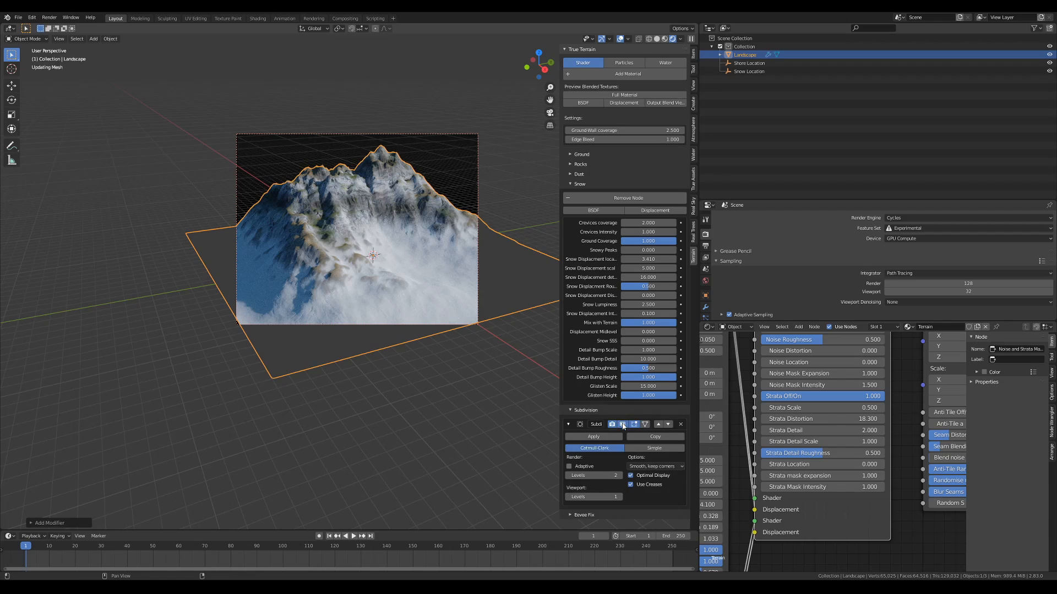
Step: Set the snow displacement intensity to 2, raise it to 3, and inspect the displaced snow on the slopes
shift+middle_drag(443, 282, 413, 258)
scroll(404, 256, up, 1)
click(638, 312)
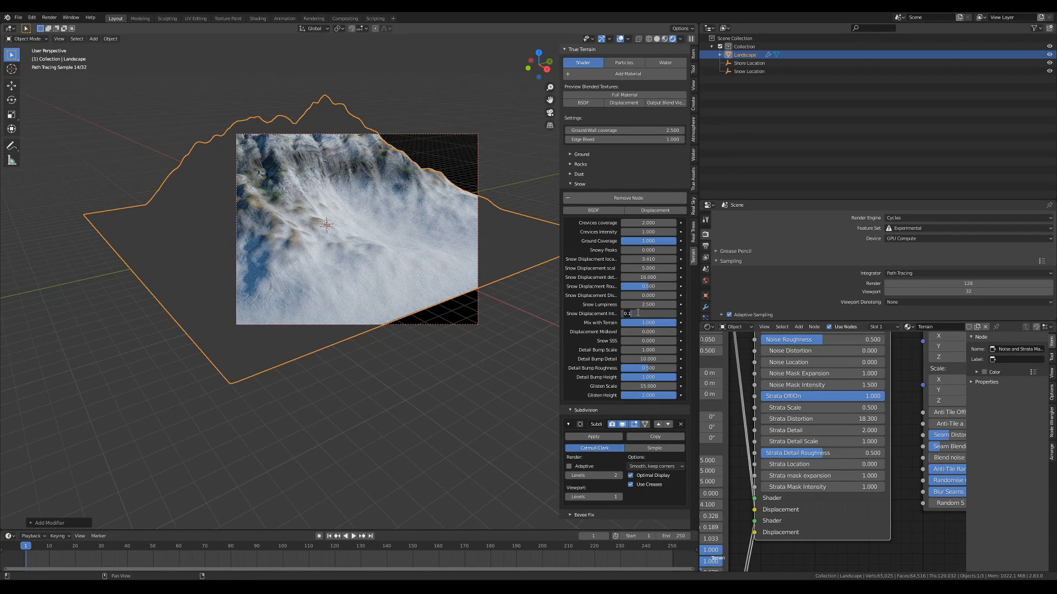
key(Return)
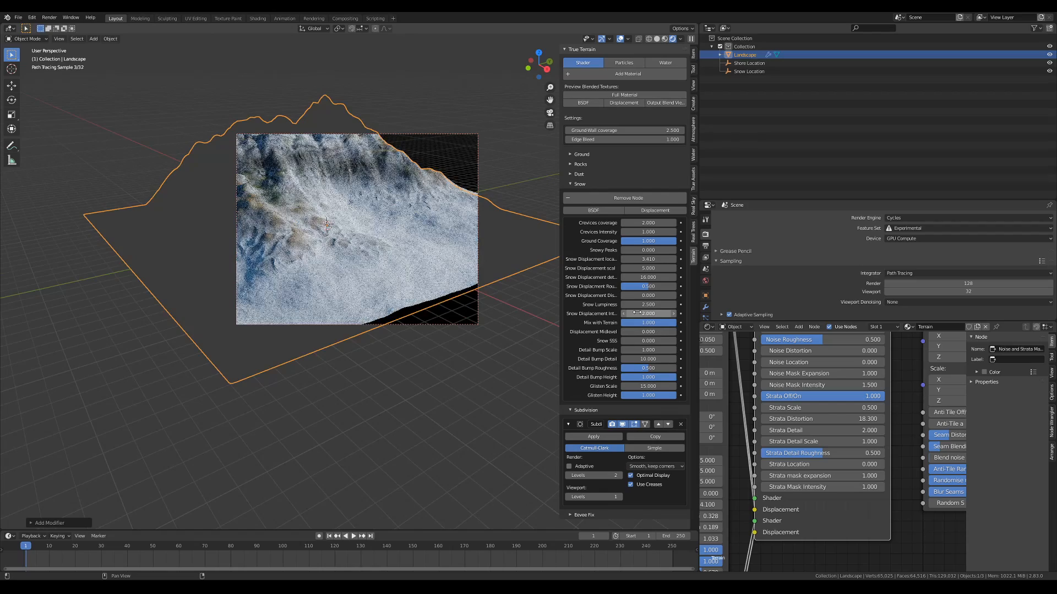
click(637, 312)
text(3)
key(Return)
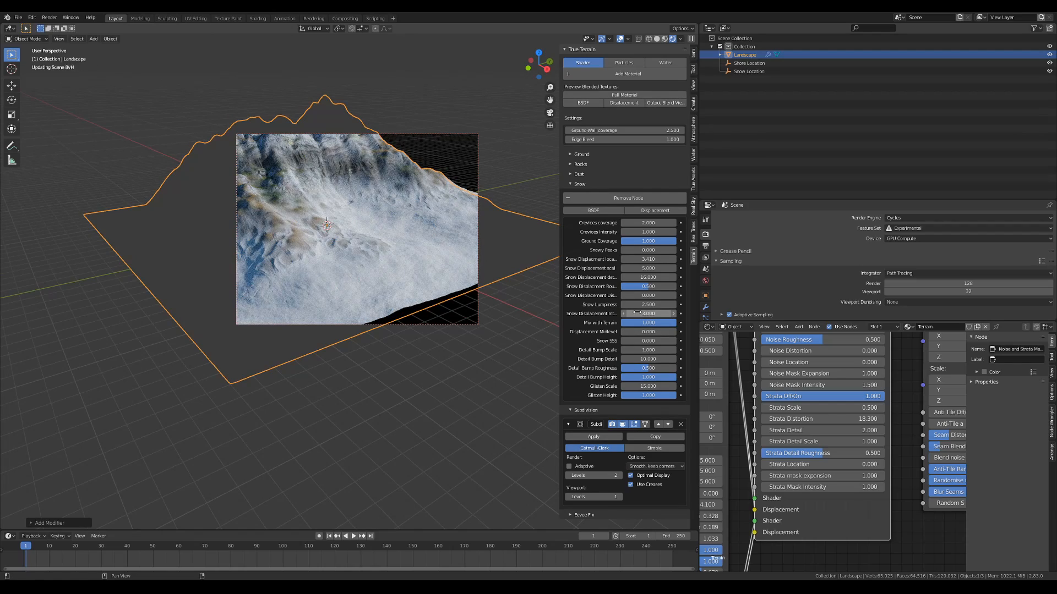
scroll(422, 236, down, 3)
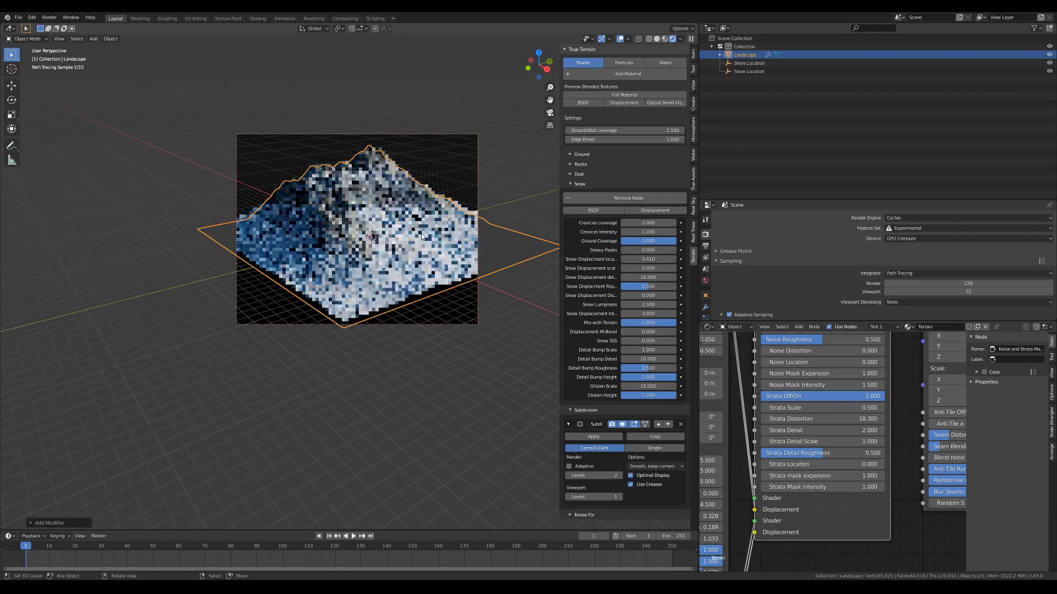
scroll(422, 234, up, 5)
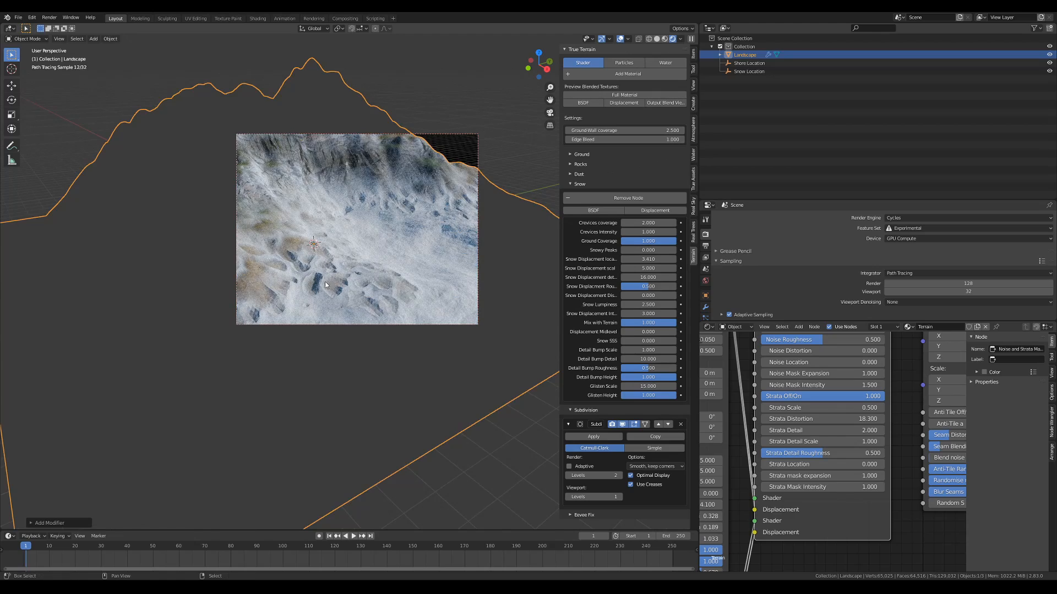
shift+middle_drag(324, 282, 398, 257)
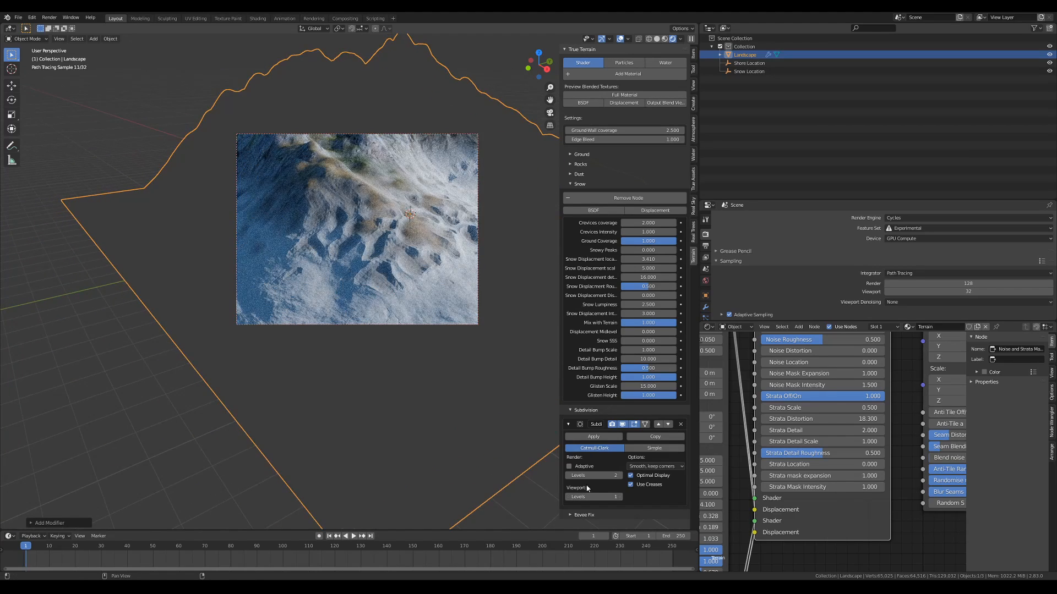
Step: Enable adaptive subdivision on the landscape, shade it smooth, and examine the snow detail up close
click(569, 467)
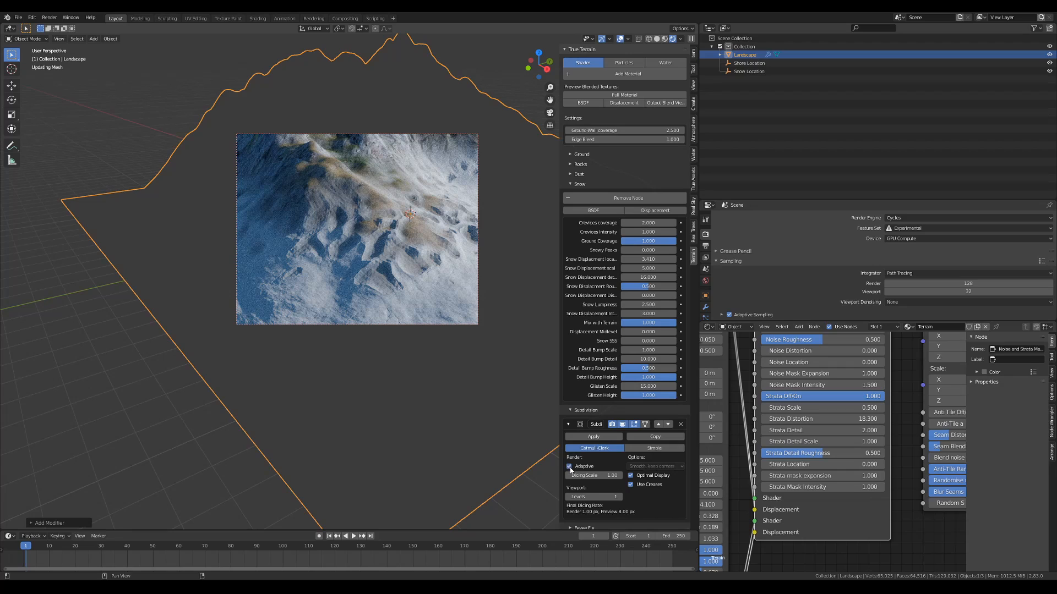
right_click(386, 200)
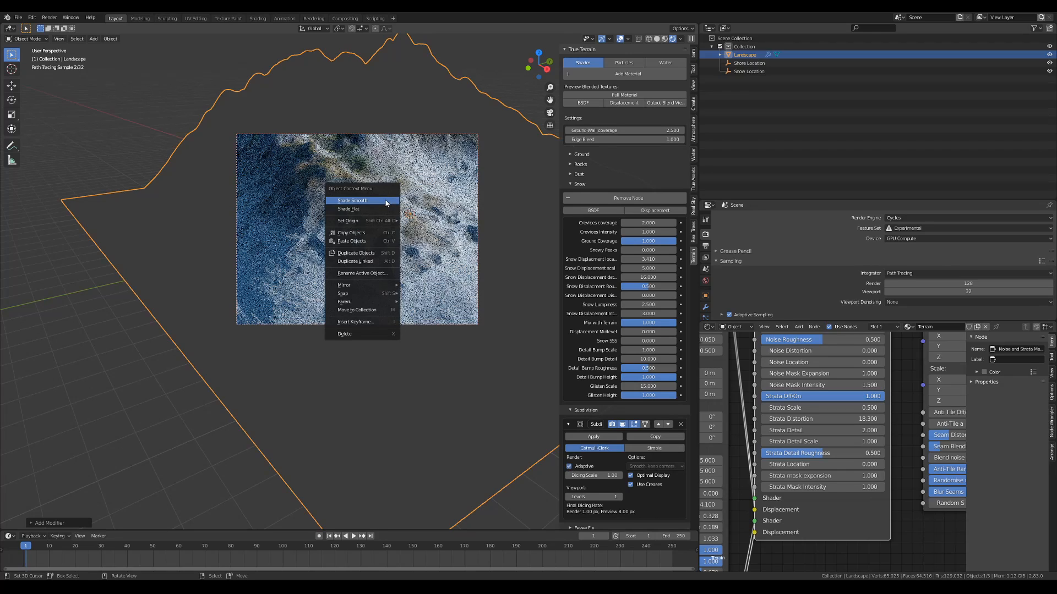
click(386, 201)
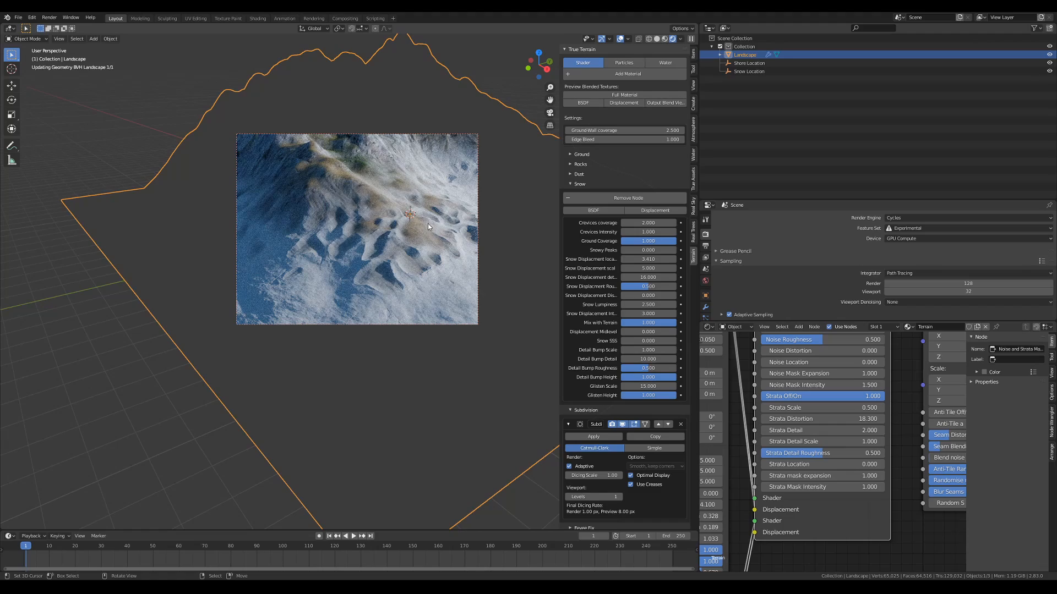
middle_drag(428, 224, 410, 231)
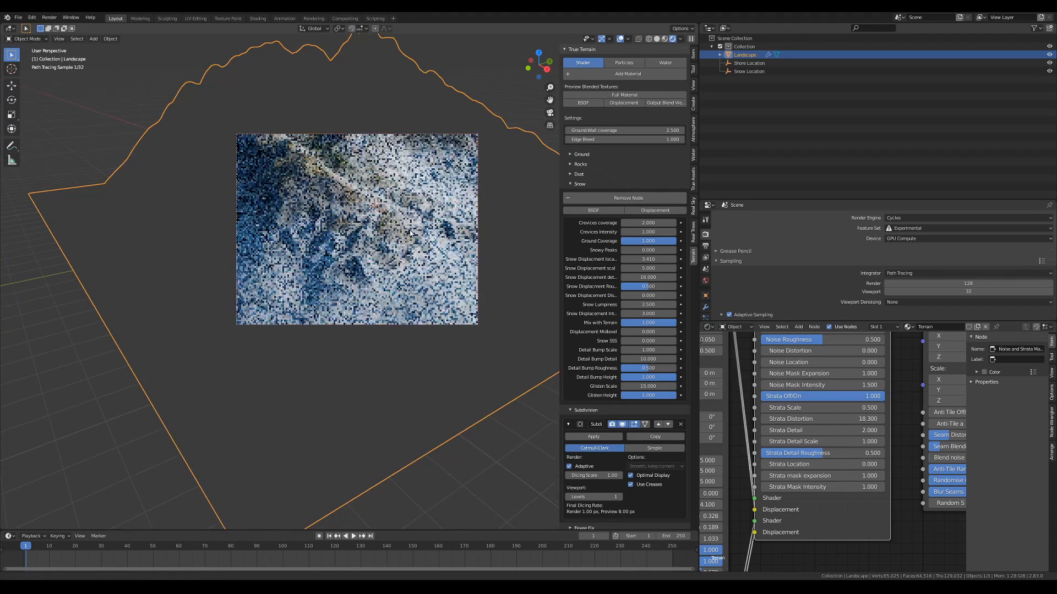
scroll(410, 233, up, 1)
middle_drag(342, 233, 410, 232)
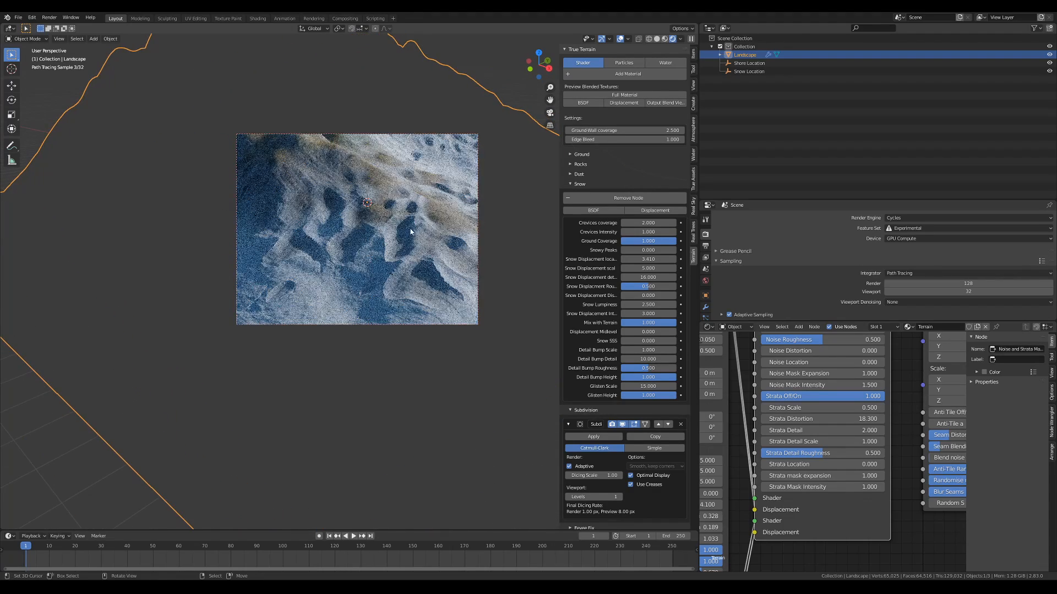
scroll(425, 278, down, 4)
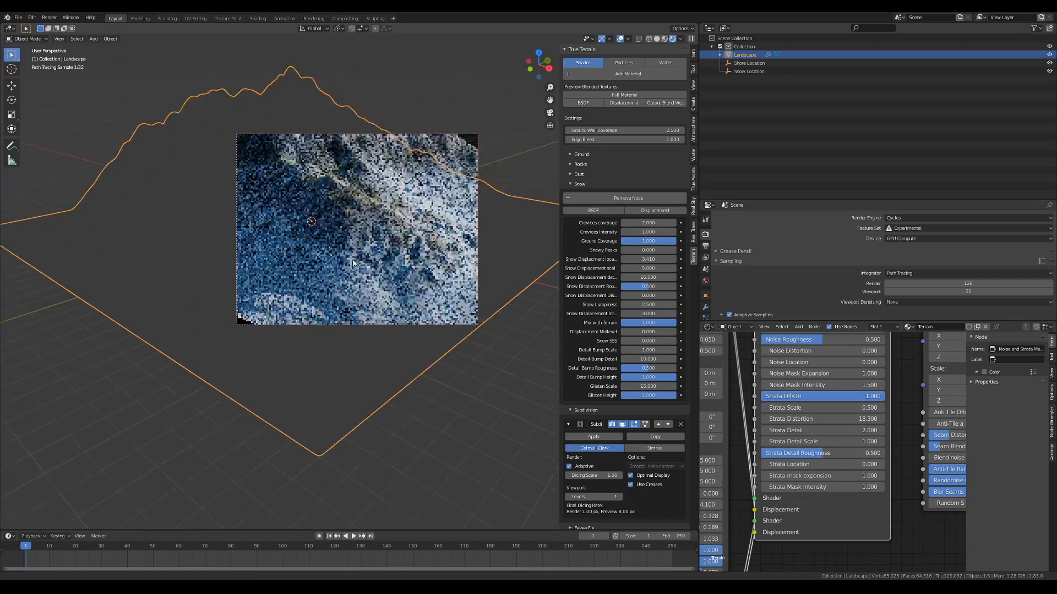
Step: Set the Snow Lumpiness to 3.5, inspect the slope up close, and raise it to 4
middle_drag(479, 280, 445, 289)
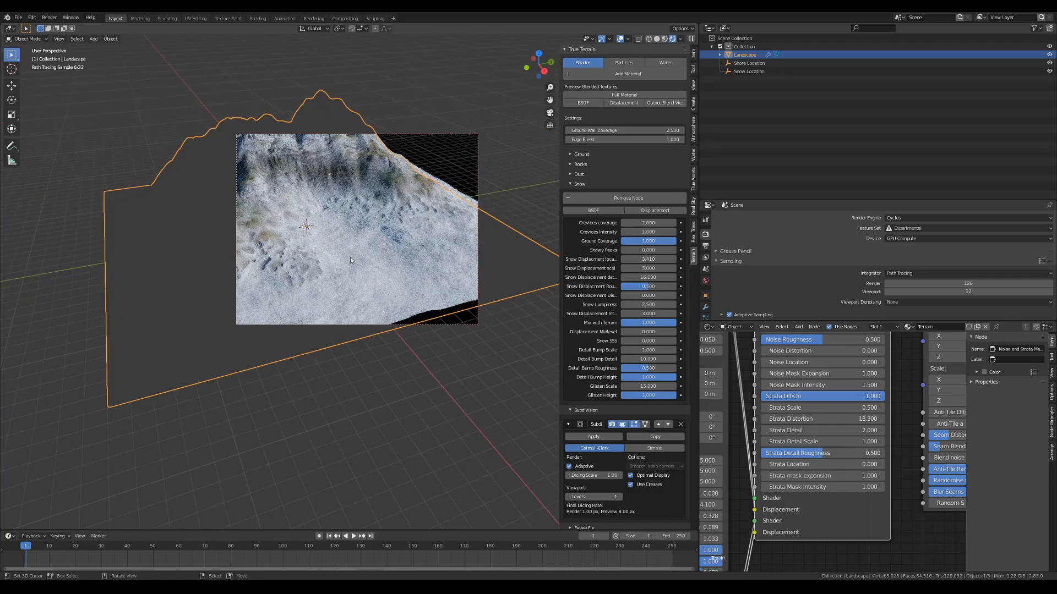
middle_drag(403, 243, 381, 249)
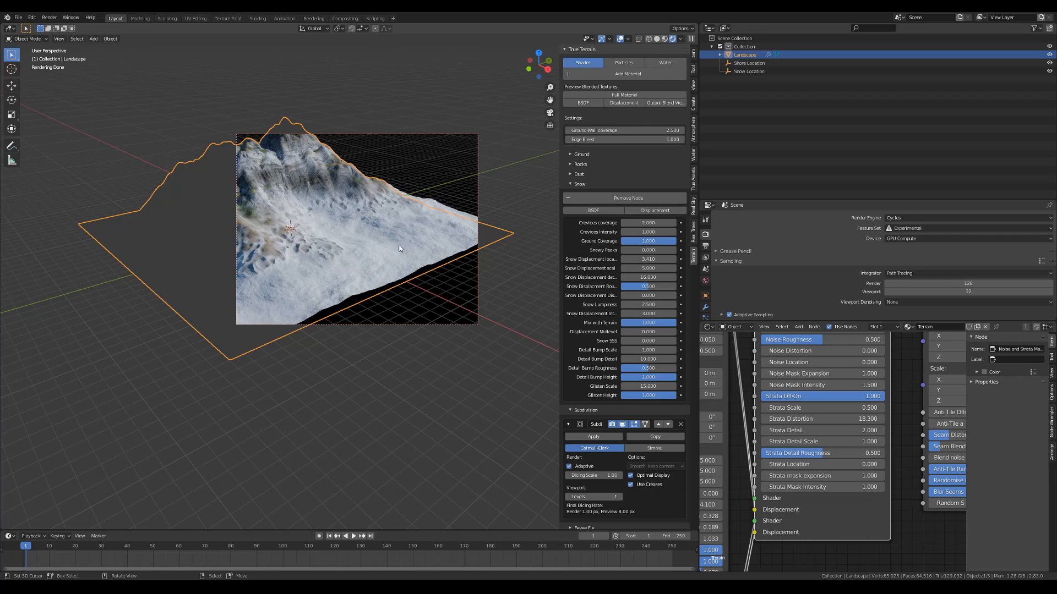
click(639, 305)
click(639, 306)
key(Return)
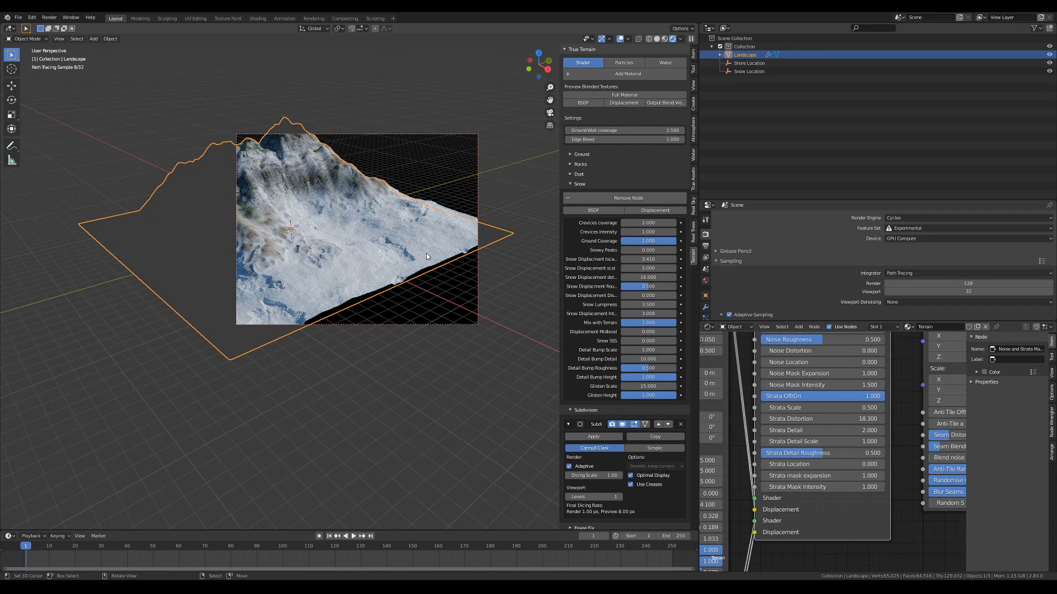
scroll(426, 254, up, 5)
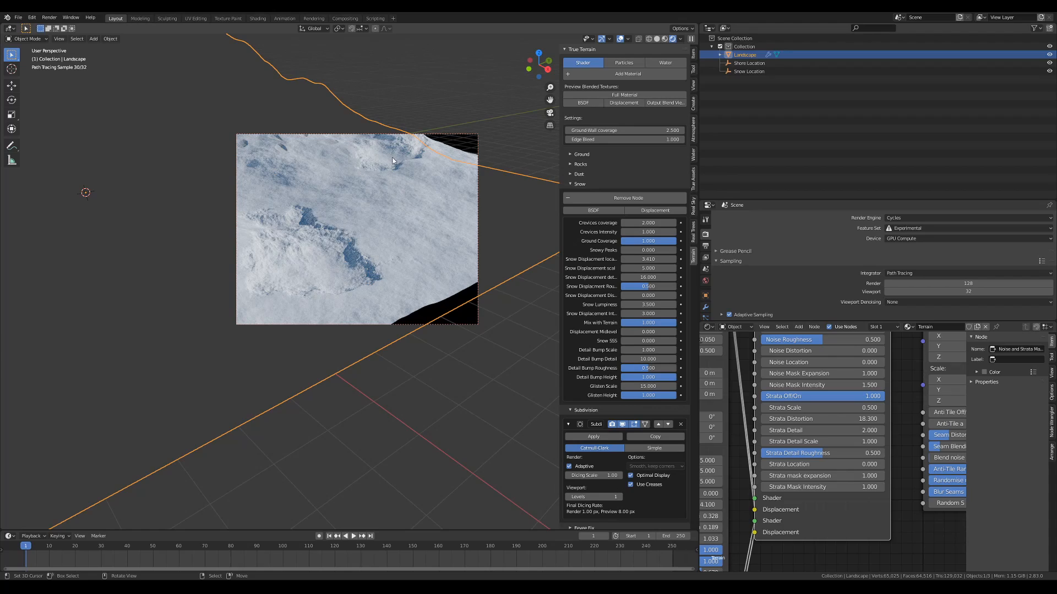
click(650, 306)
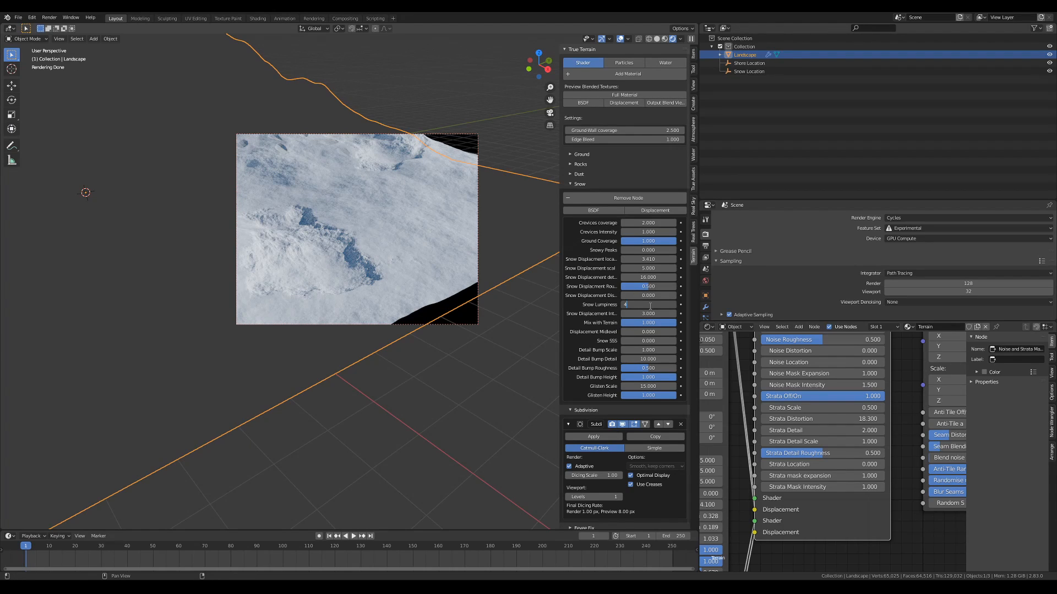
key(Return)
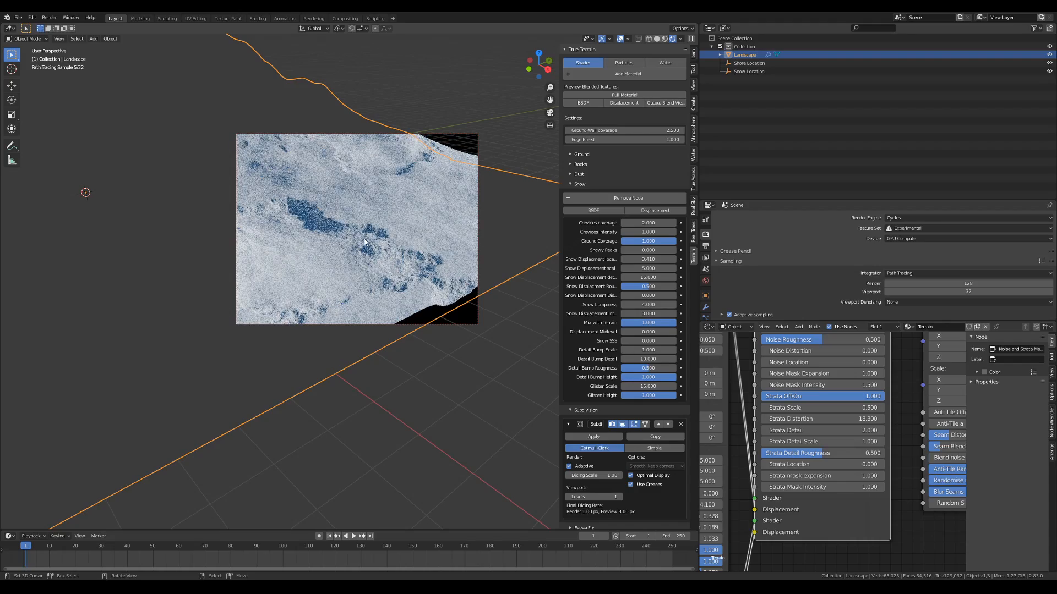
Step: Try a Snow Displacement location of 34.51 on the landscape and restore it to 3.41
middle_drag(356, 251, 410, 239)
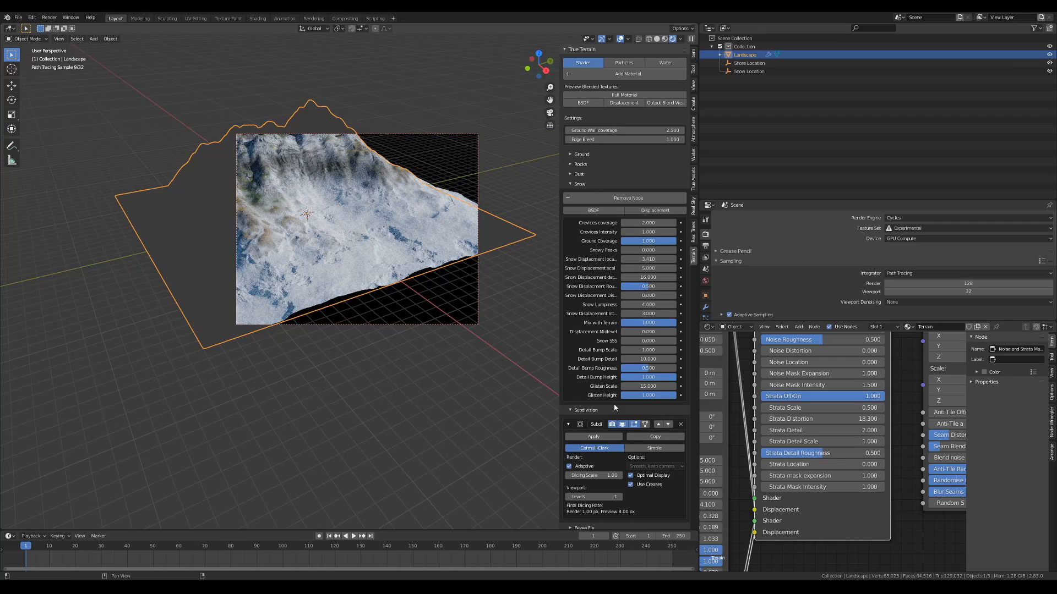
drag(559, 310, 506, 306)
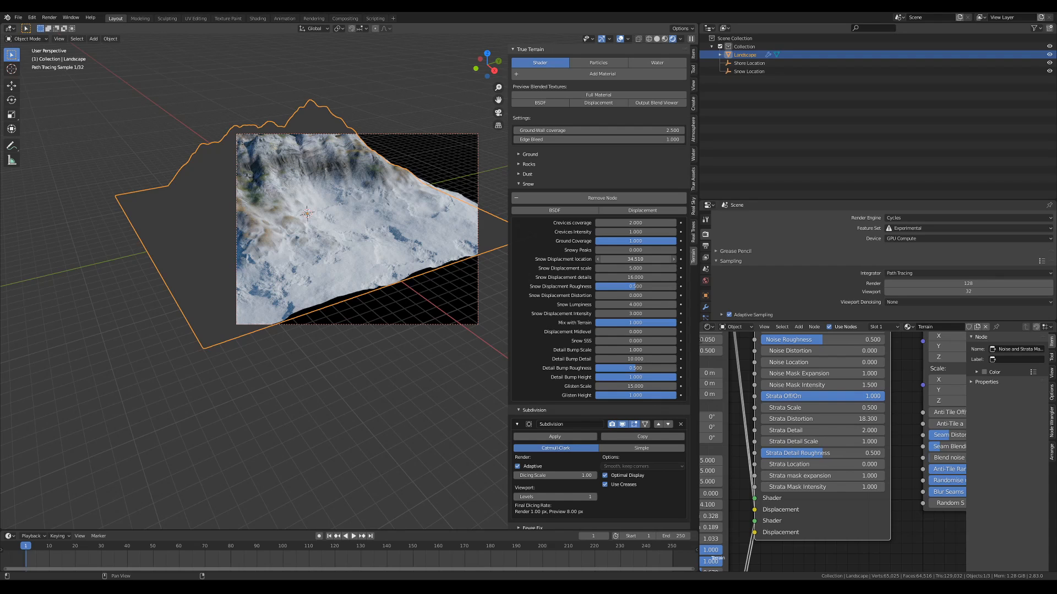
drag(631, 258, 623, 258)
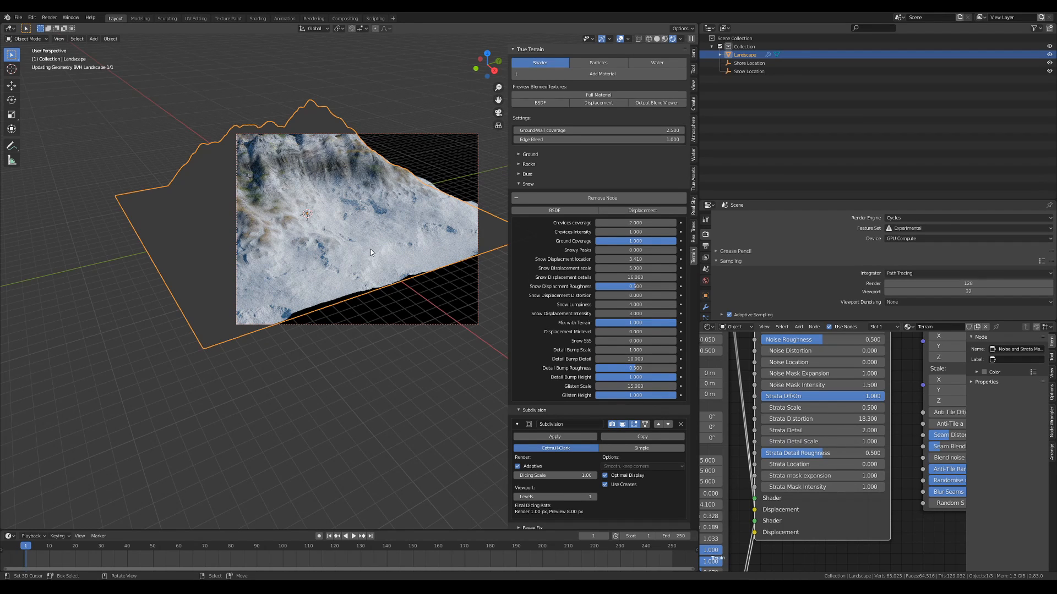
Step: Set the Snow SSS to 2, compare the effect on a close-up slope, and reduce it to 1.5
scroll(389, 237, up, 5)
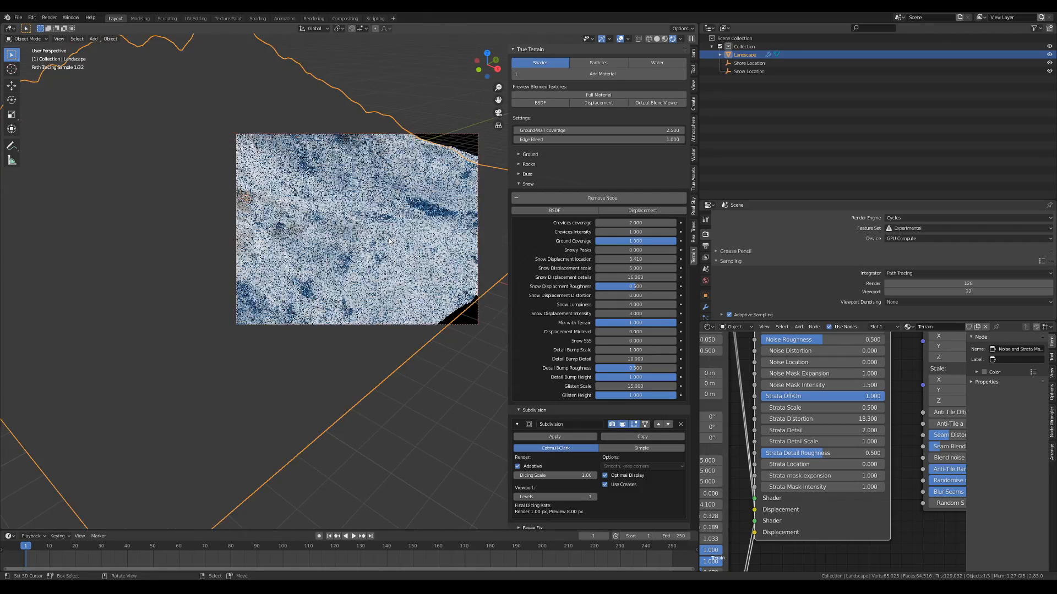
scroll(389, 240, up, 5)
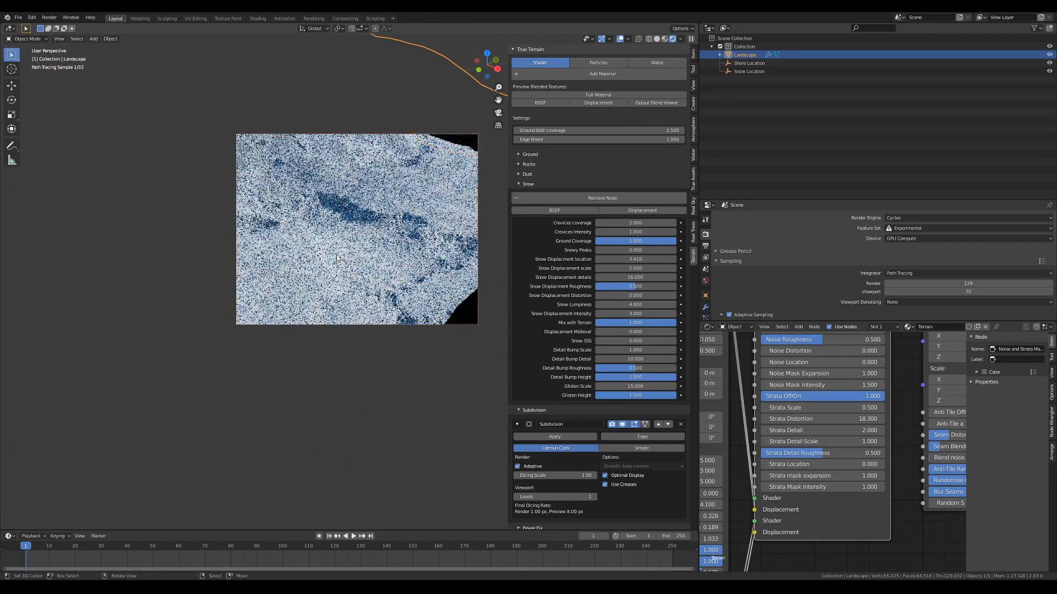
scroll(337, 258, up, 3)
shift+middle_drag(337, 258, 350, 286)
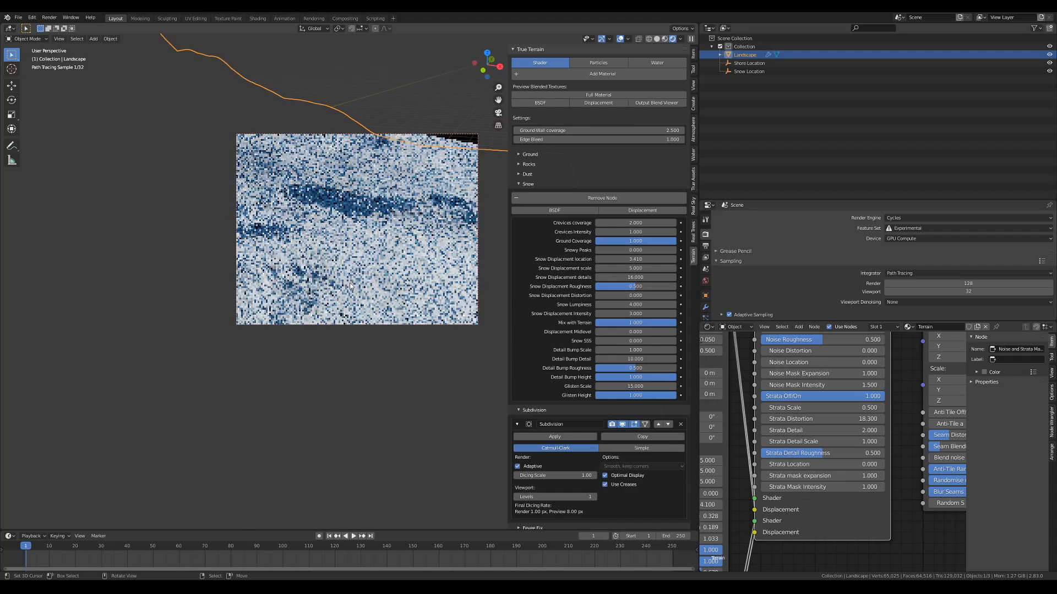
drag(508, 330, 594, 336)
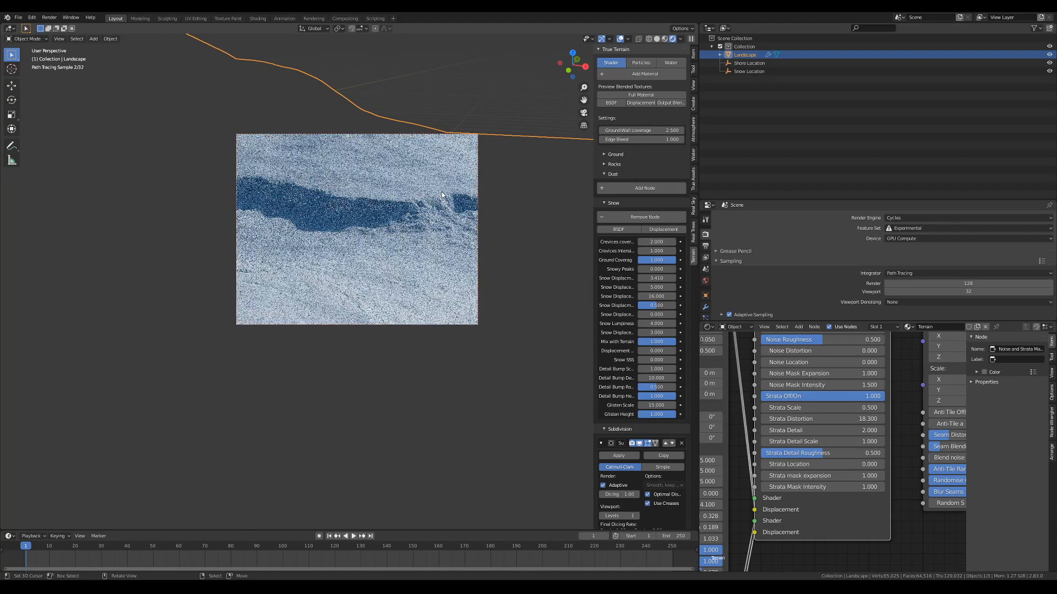
click(648, 360)
text(2)
key(Return)
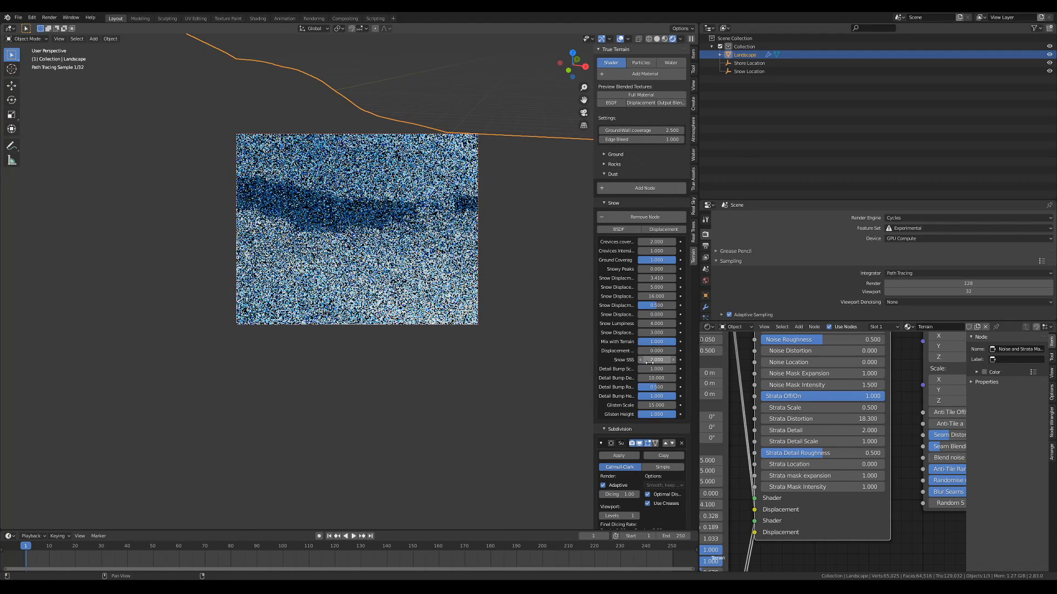
click(650, 363)
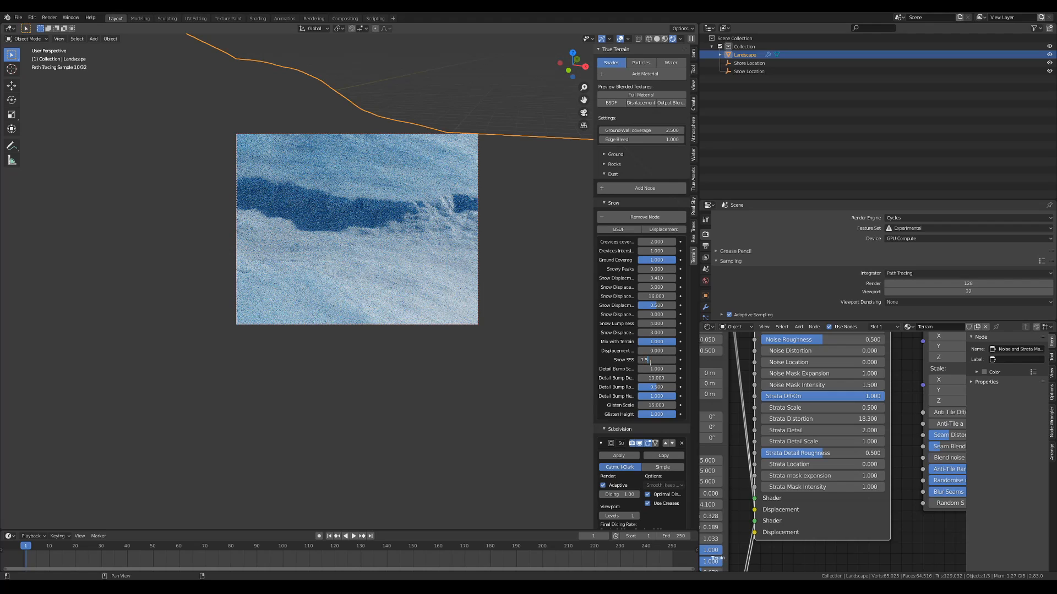
text(1.5)
key(Return)
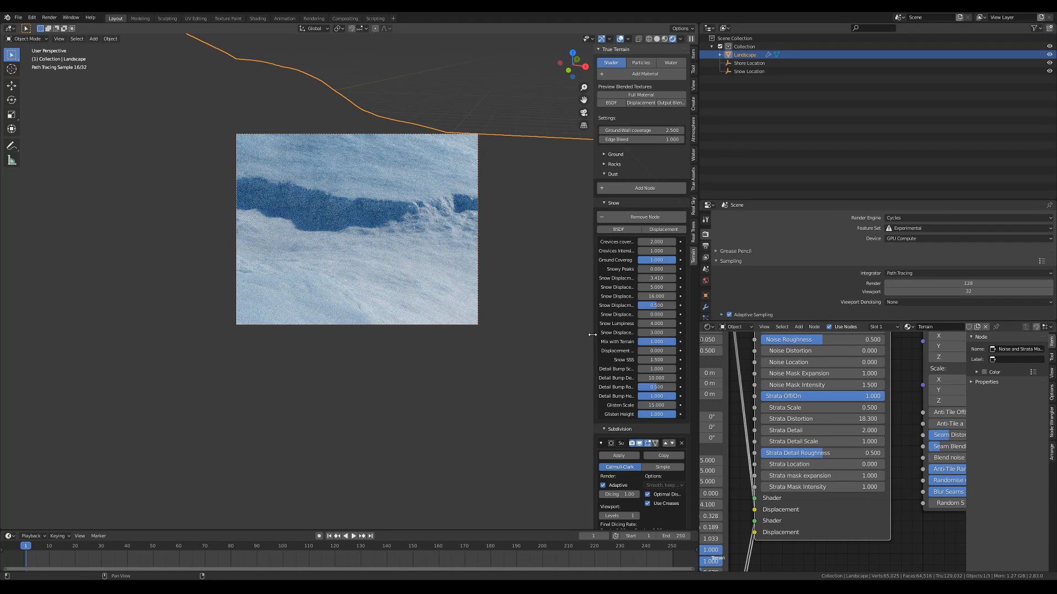
Step: Try Detail Bump Height values of 0, 1.05 and 5 to compare the fine bumps on the snow
drag(595, 339, 562, 337)
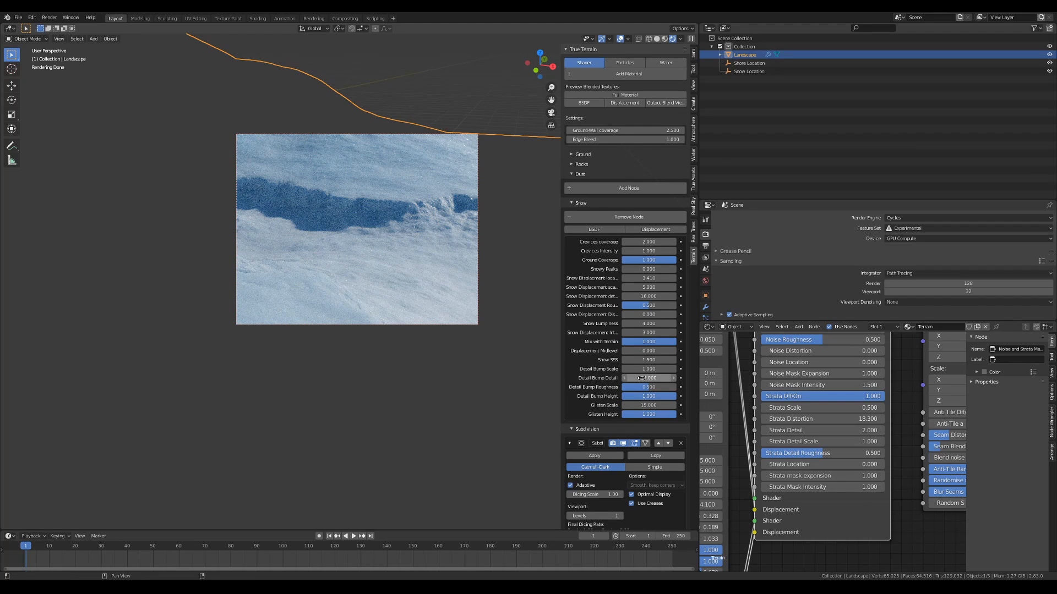
drag(646, 400, 621, 400)
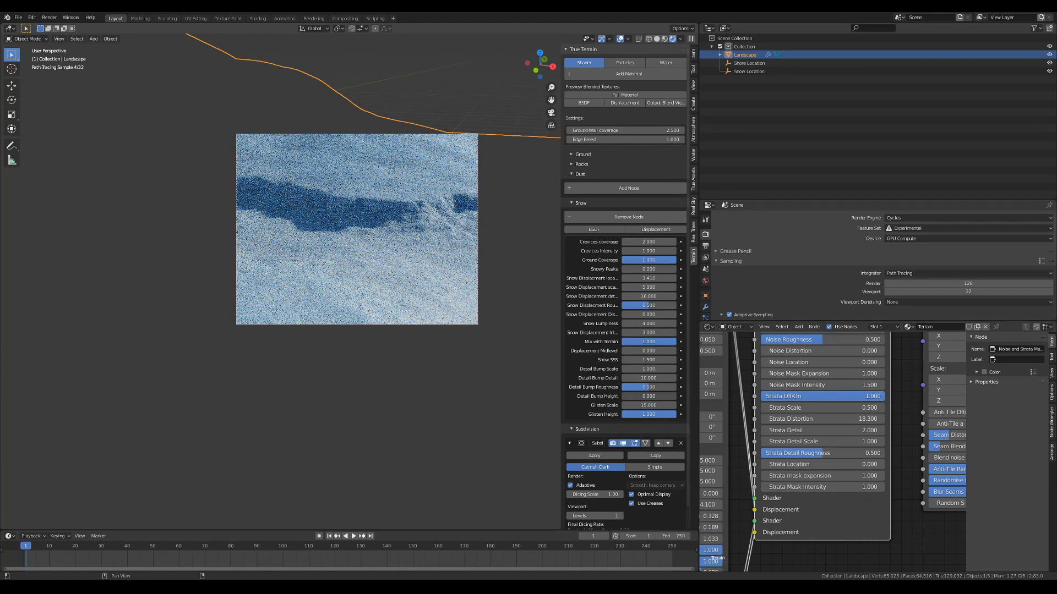
click(660, 396)
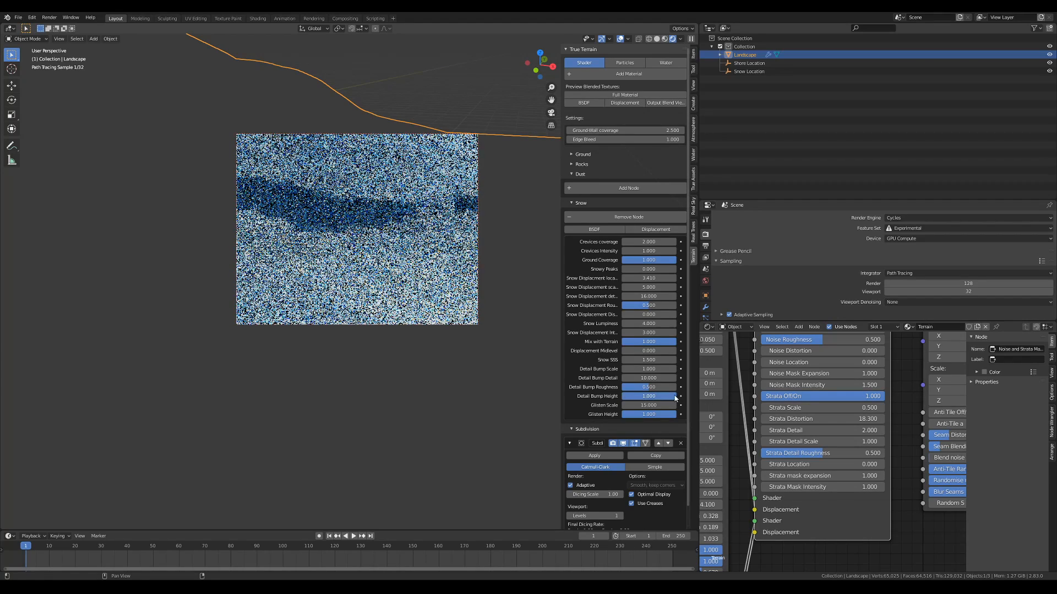
text(1.05)
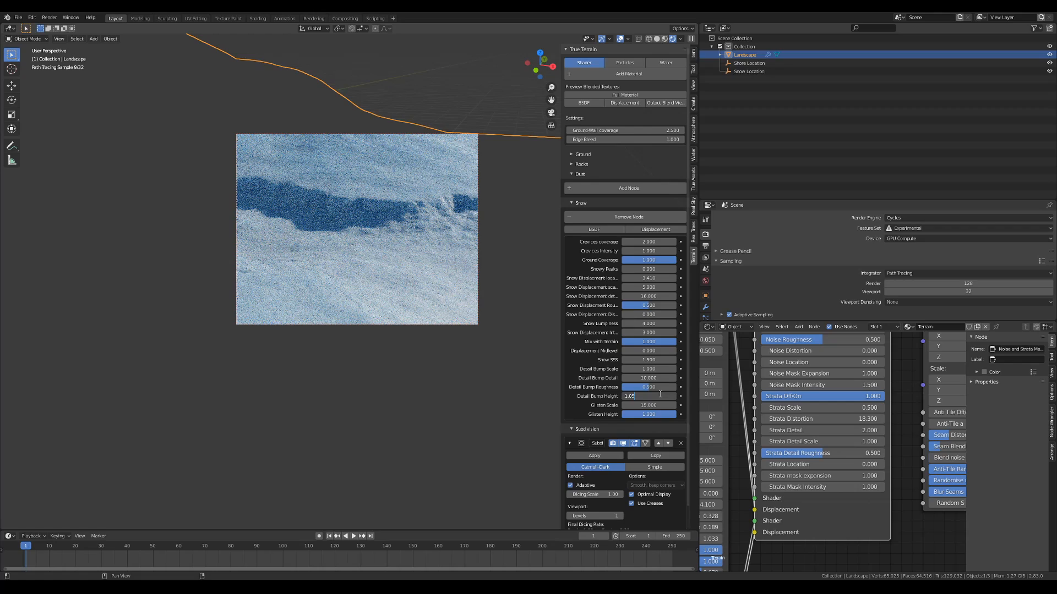
key(Return)
click(660, 395)
text(5)
key(Return)
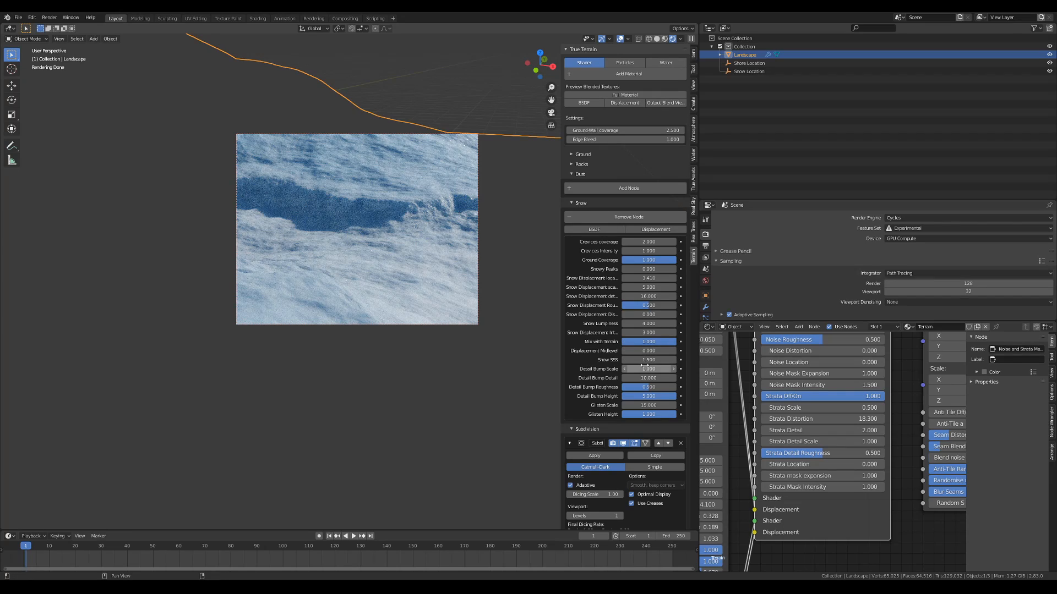
Step: Test different Detail Bump Scale values for the snow and set the scale to 3
drag(642, 369, 710, 369)
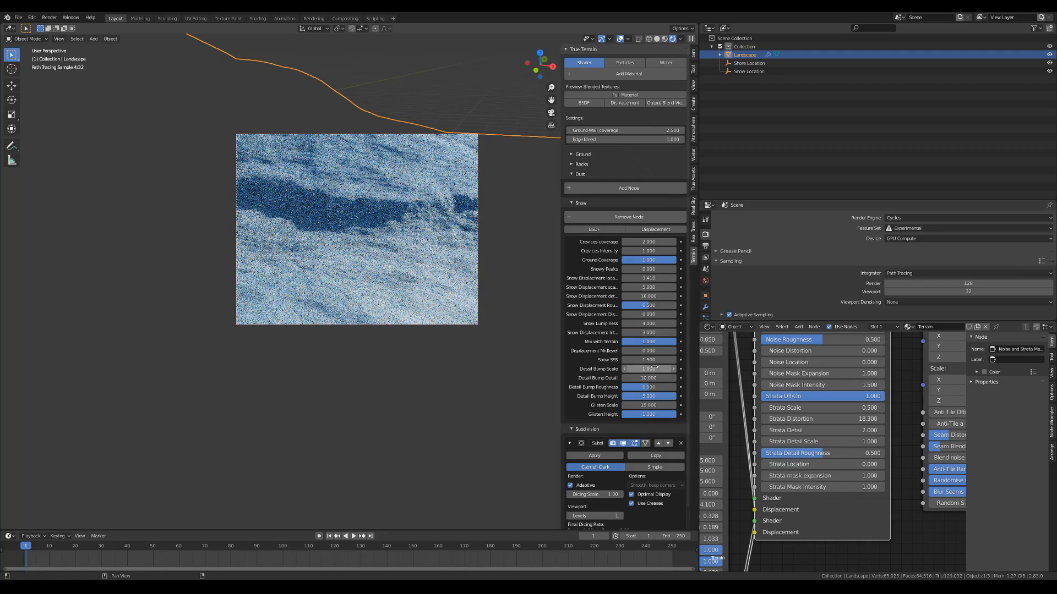
drag(649, 368, 566, 369)
drag(648, 368, 670, 369)
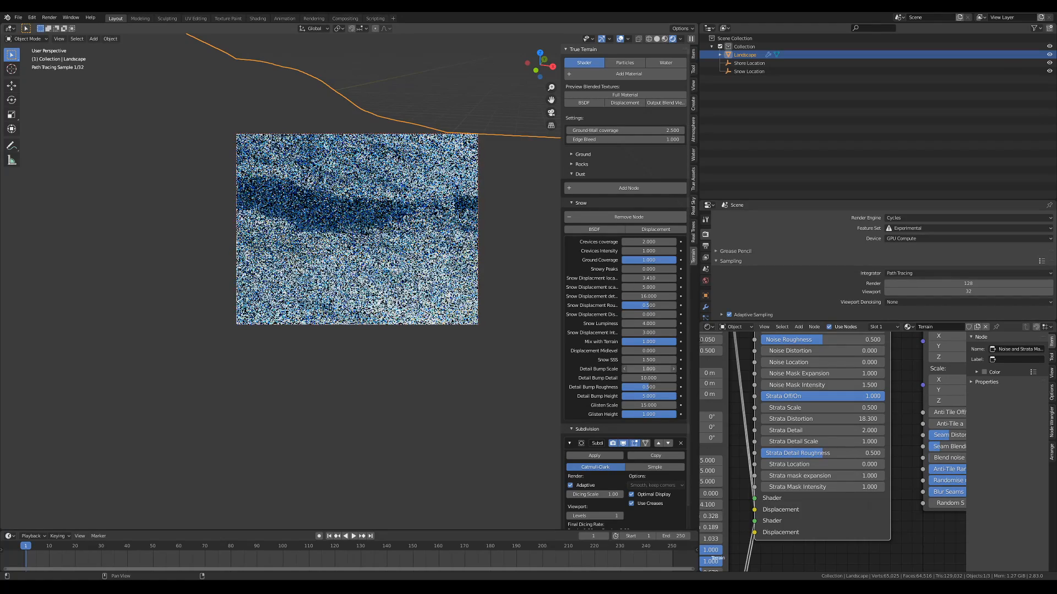
click(655, 369)
text(3)
key(Return)
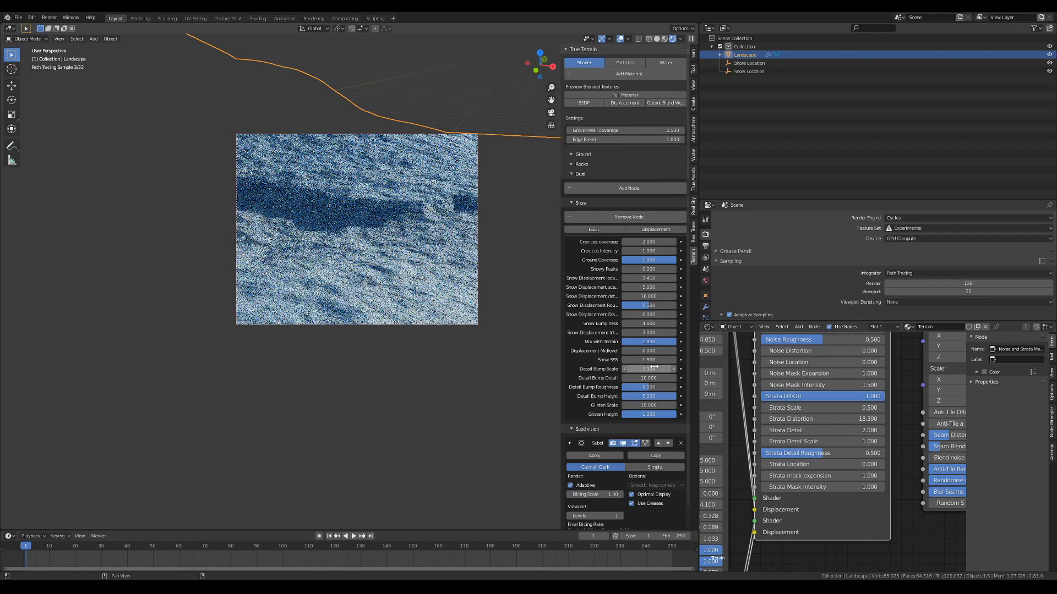
Step: Reduce the snow's Detail Bump Height to 1 and fine-tune it to 1.5
click(664, 395)
text(1)
key(Return)
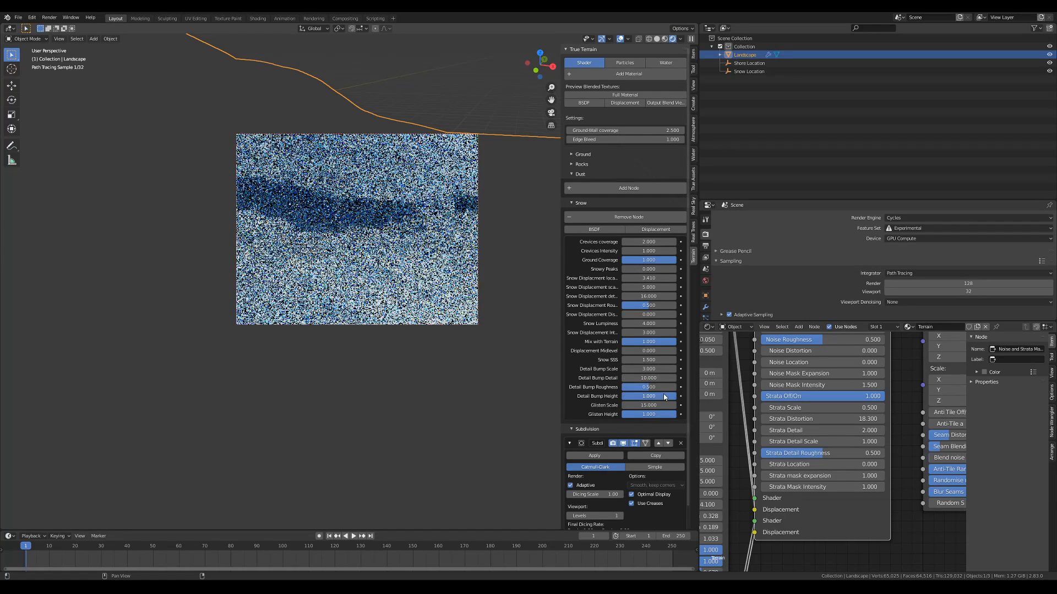
click(664, 397)
text(1.5)
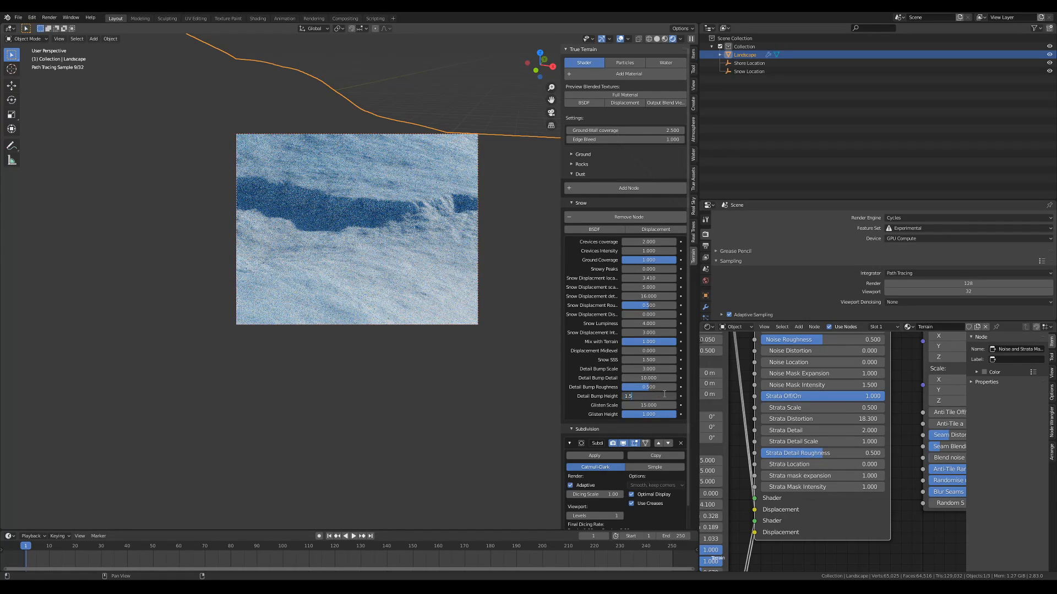
key(Return)
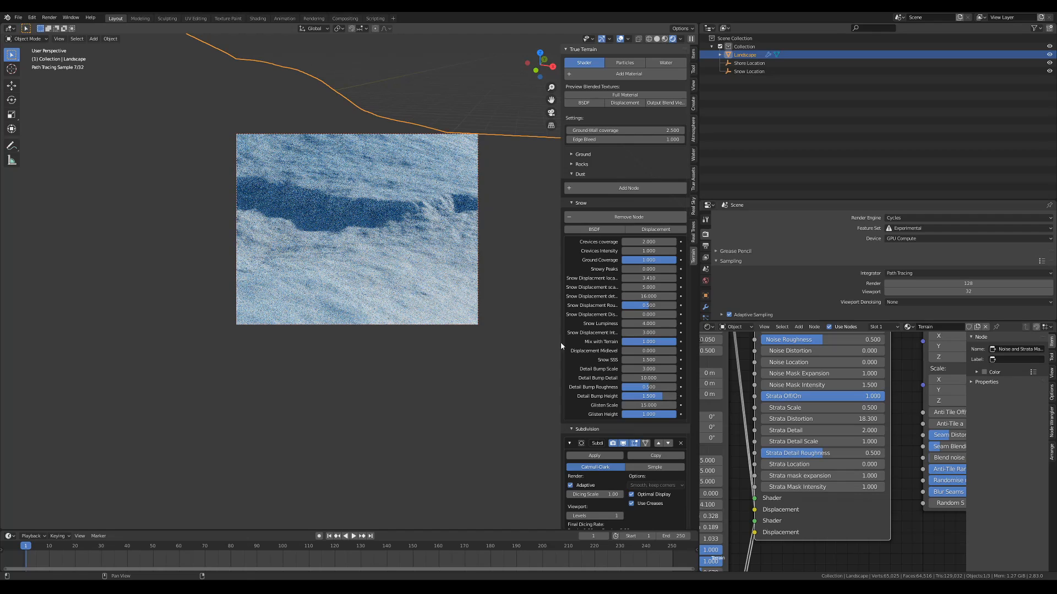
Step: Set the Snow Displacement Intensity to 5
click(648, 333)
text(3.0)
text(5)
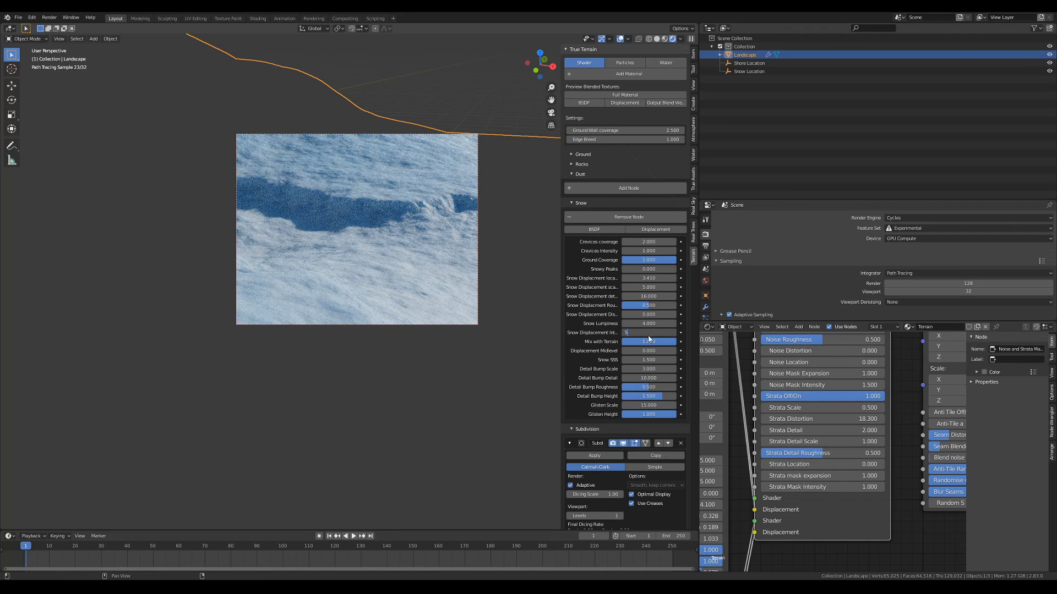
key(Return)
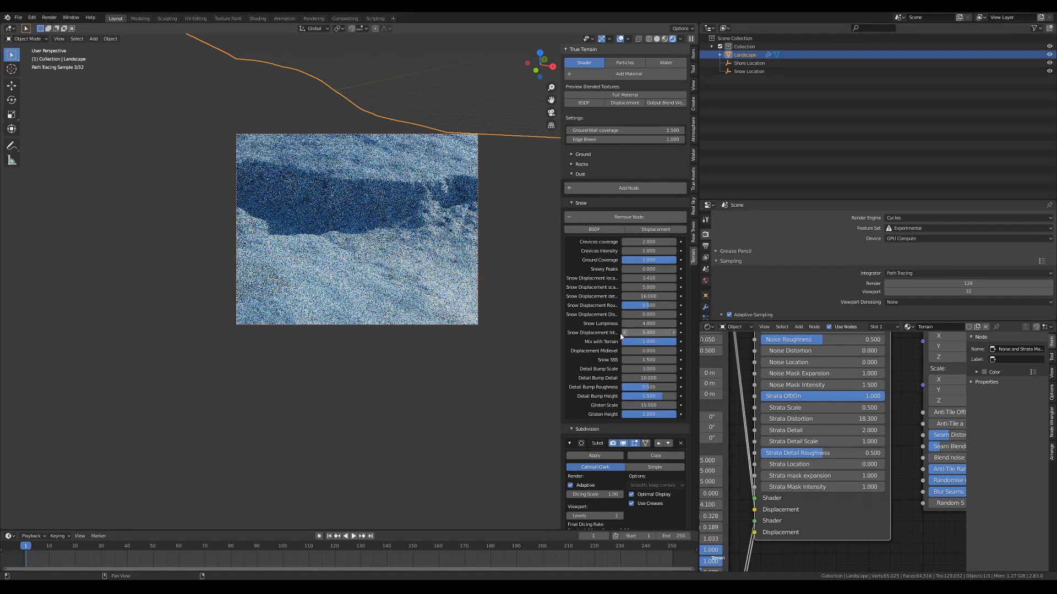
Step: Rotate the Pro Lighting: Skies world lighting to -60° to change how the sun falls on the close-up snow
scroll(439, 230, up, 4)
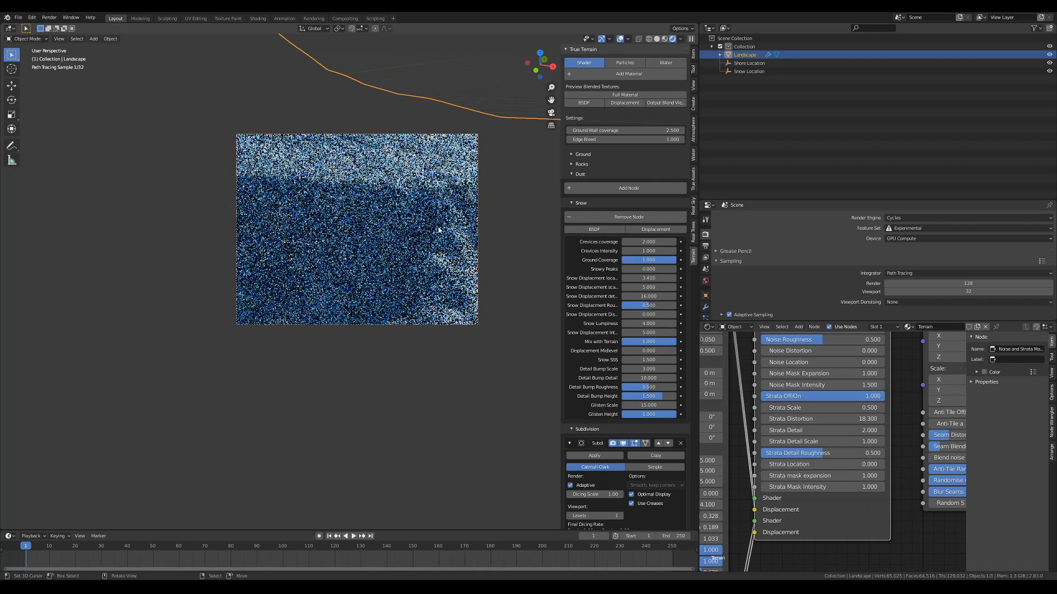
click(706, 281)
click(976, 268)
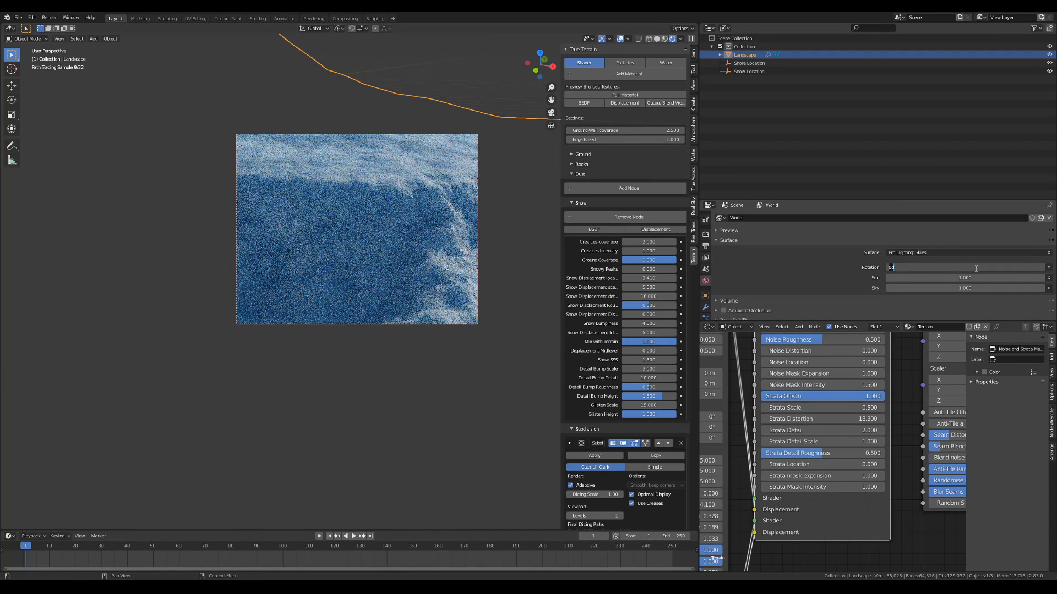
text(-60)
key(Return)
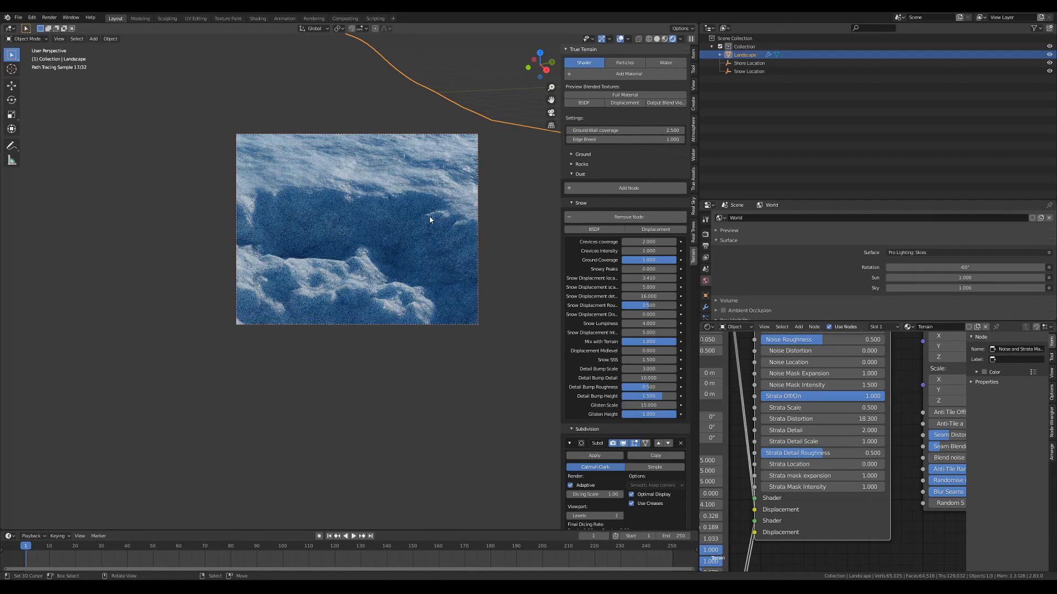
Step: Add a camera to the scene and align it to the current close-up view of the snow hollow
key(shift+a)
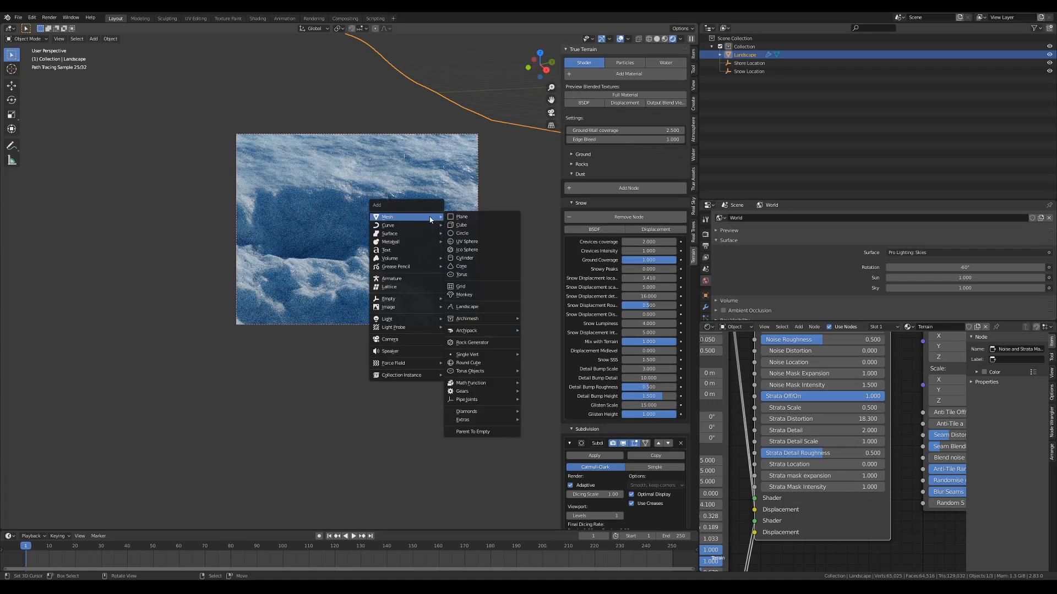
click(408, 339)
key(ctrl+alt+KP_0)
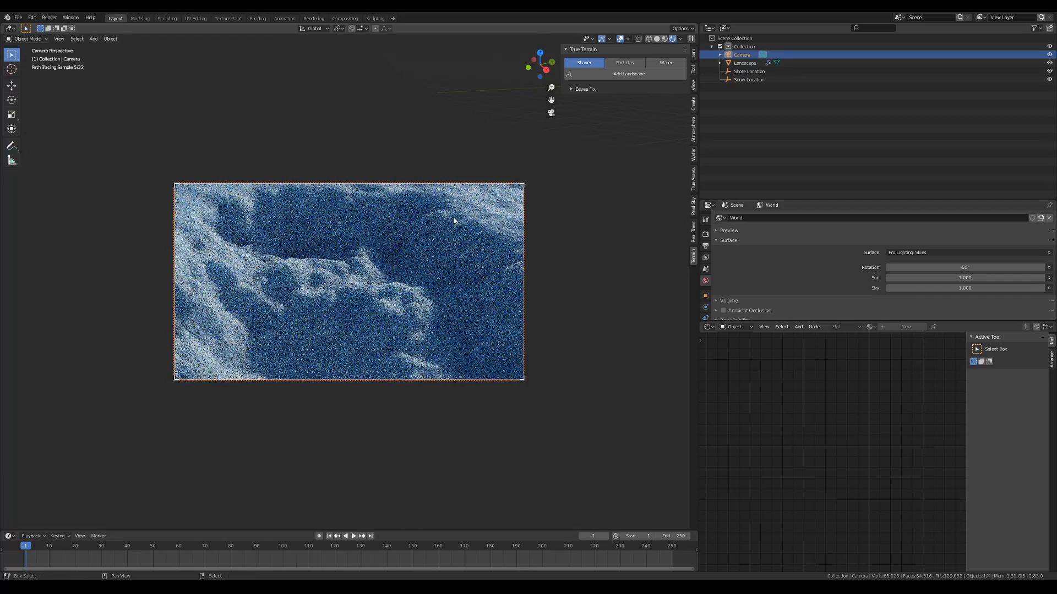
shift+middle_drag(466, 205, 446, 227)
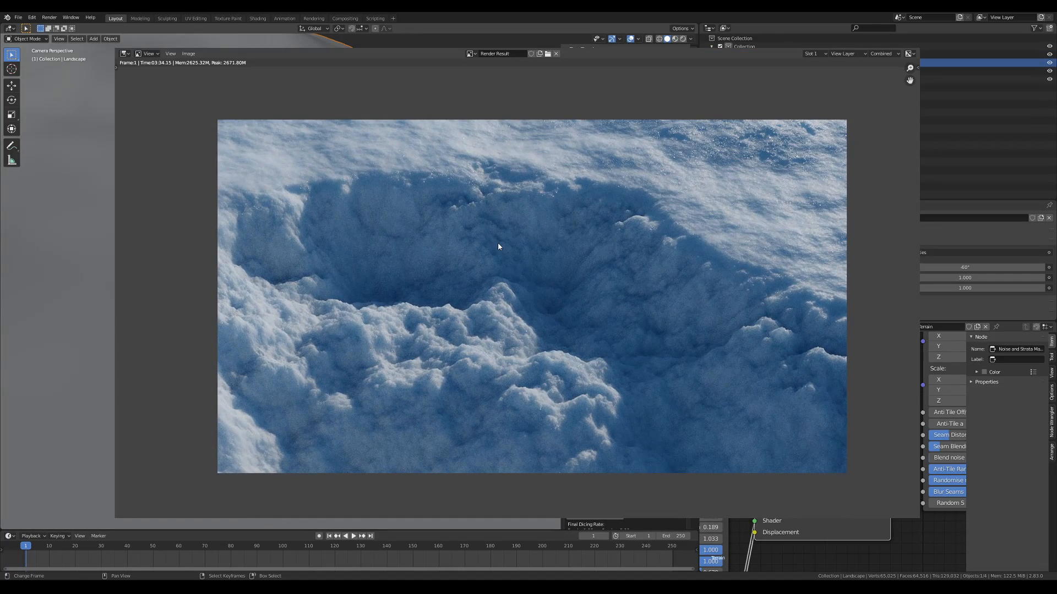
Step: Inspect the finished snow render up close, examining the hollow, the lit ridges and the sparkling slope, and close it
scroll(456, 278, up, 5)
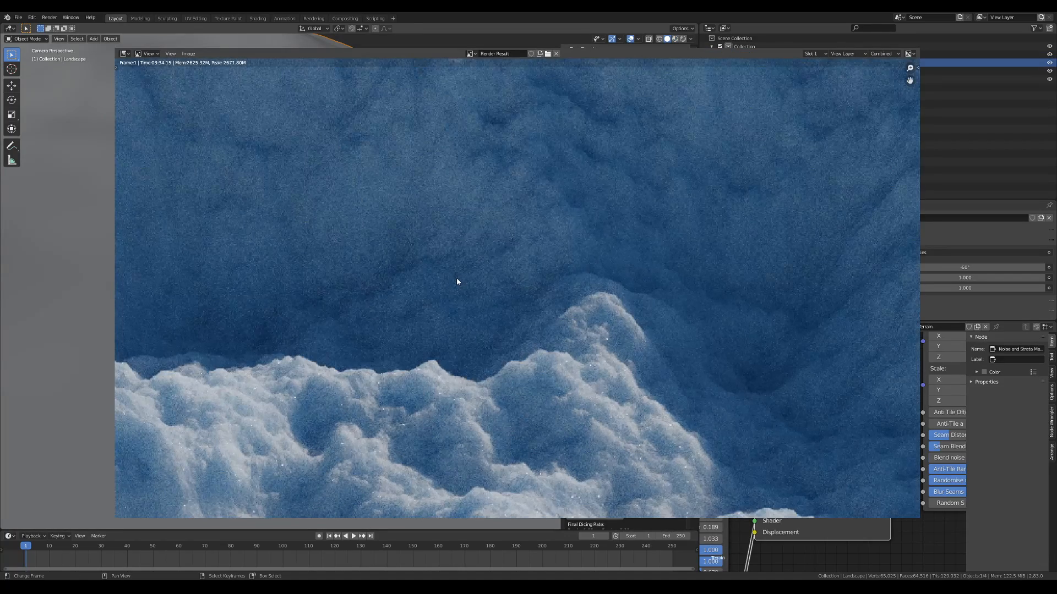
middle_drag(655, 345, 532, 279)
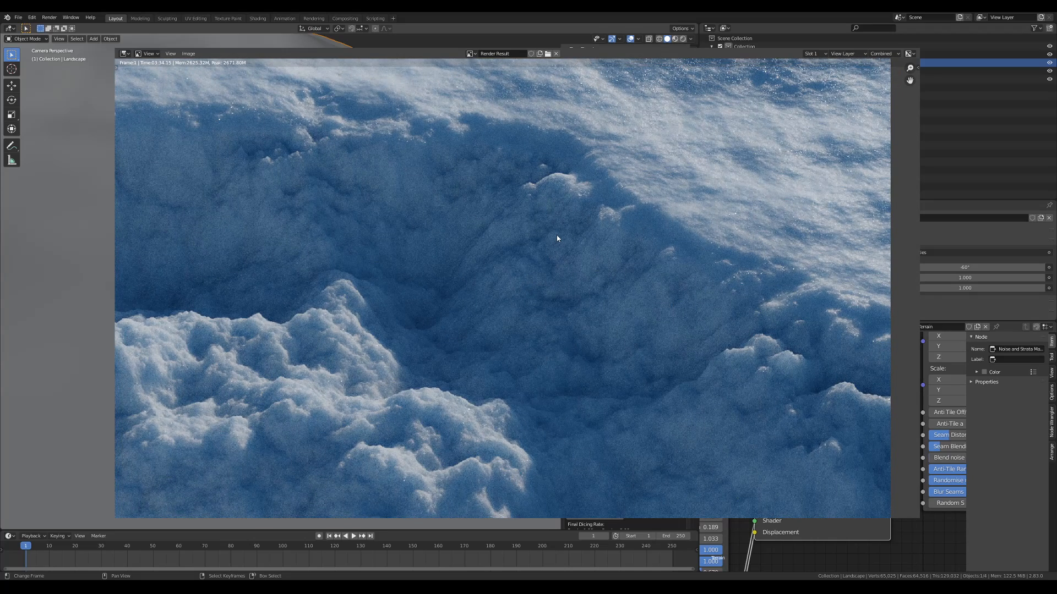
middle_drag(533, 195, 609, 269)
middle_drag(533, 289, 471, 249)
scroll(471, 248, down, 2)
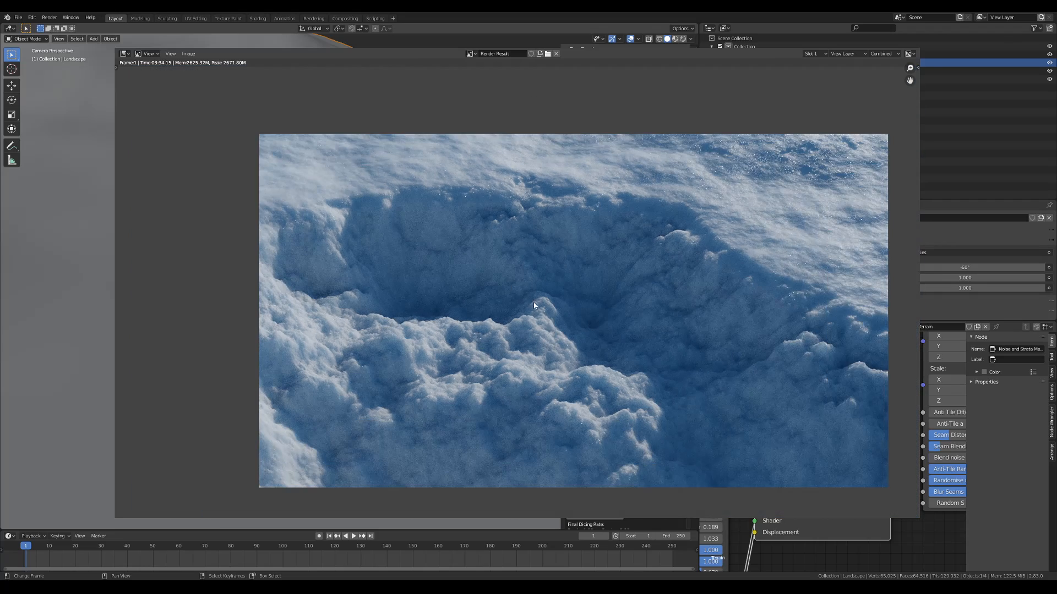
middle_drag(532, 303, 463, 278)
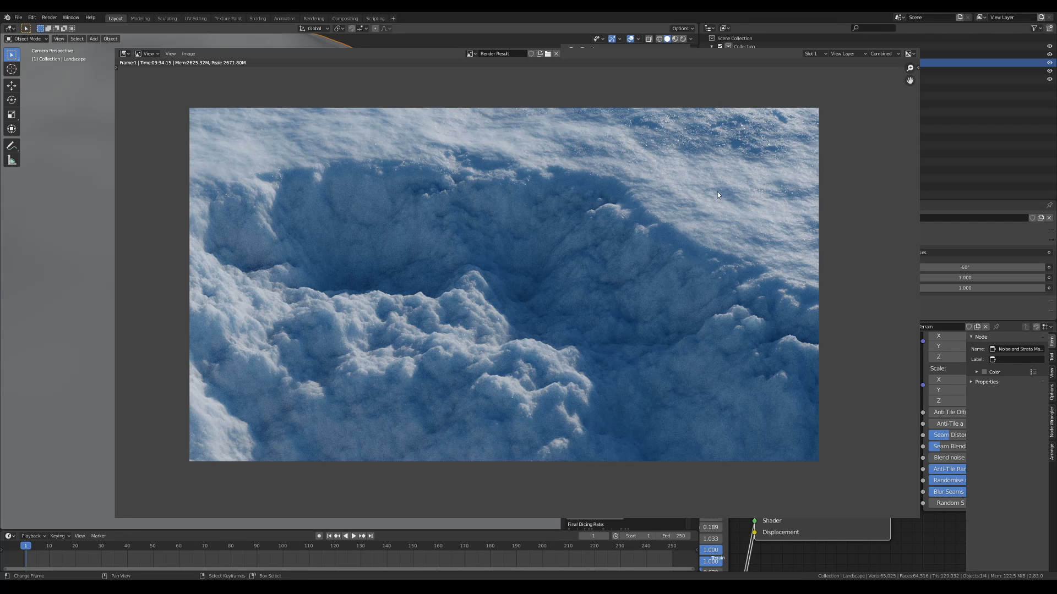
middle_drag(684, 190, 643, 222)
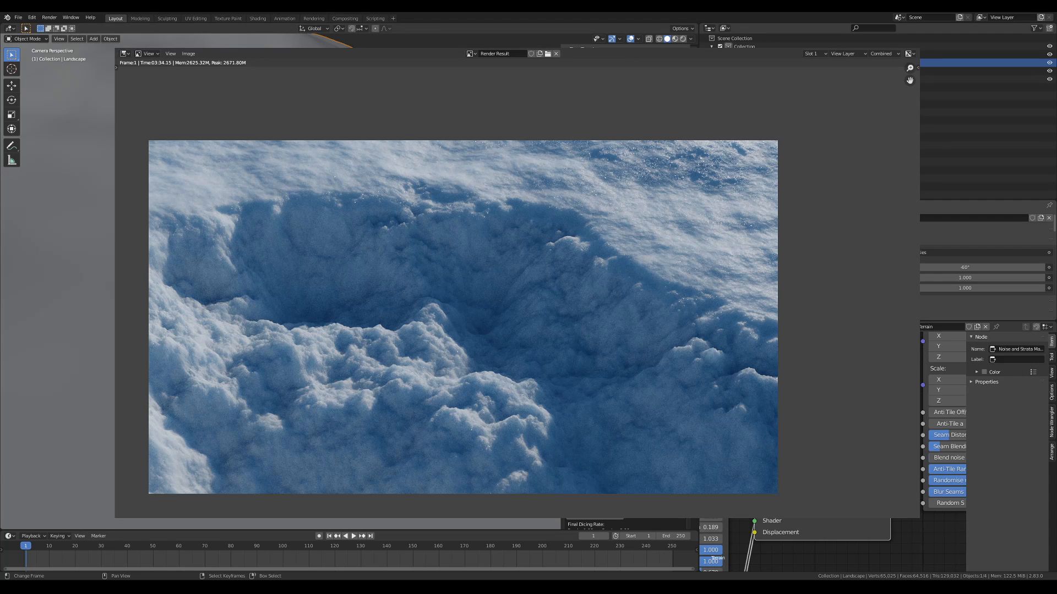
key(Escape)
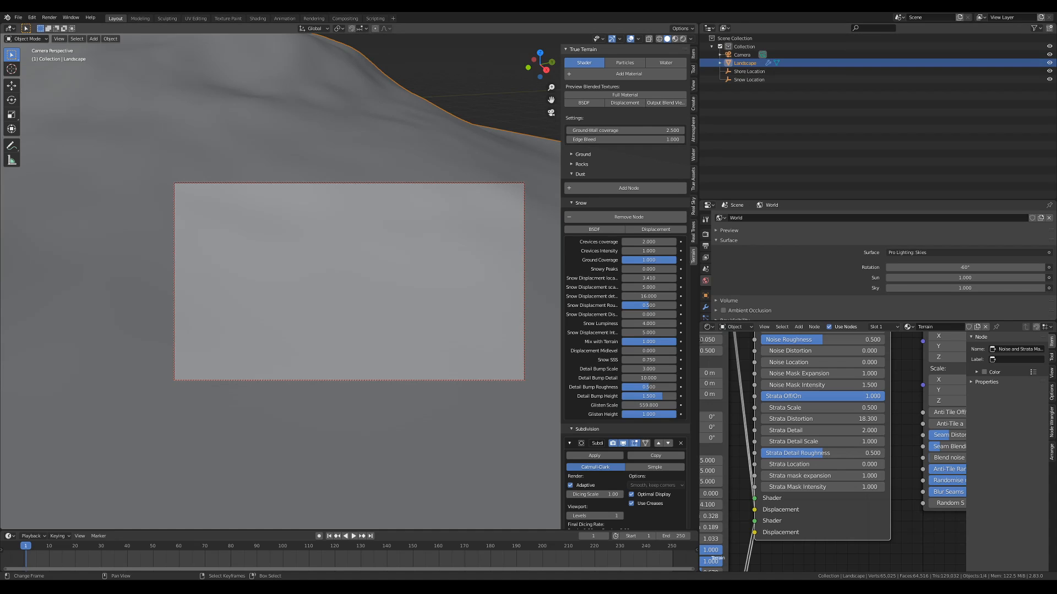
Step: Add a True Terrain water mesh to the mountain scene and make it the selected object
scroll(349, 281, down, 4)
middle_drag(275, 127, 400, 241)
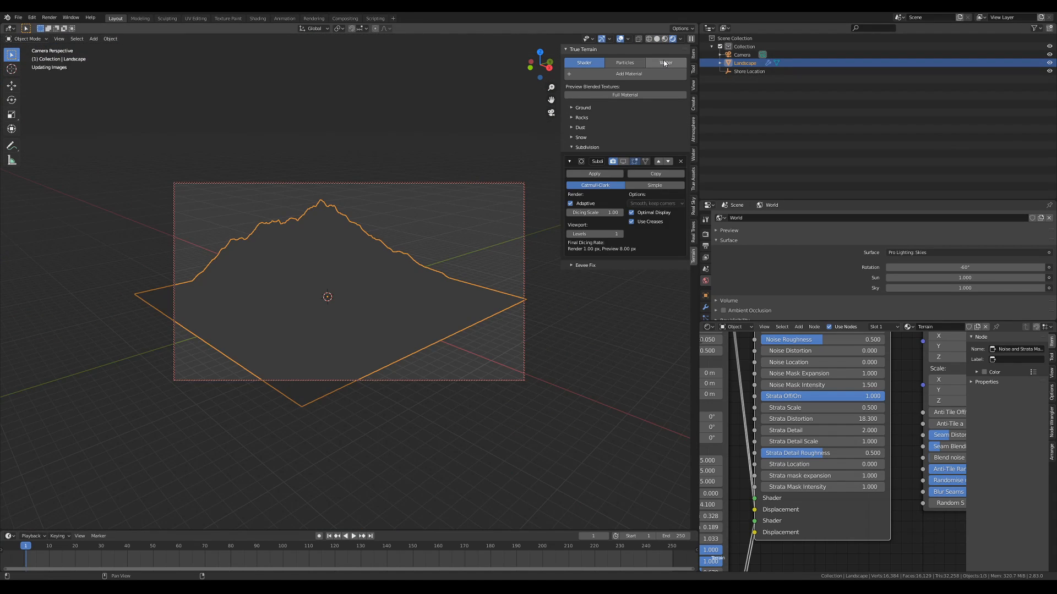
click(664, 63)
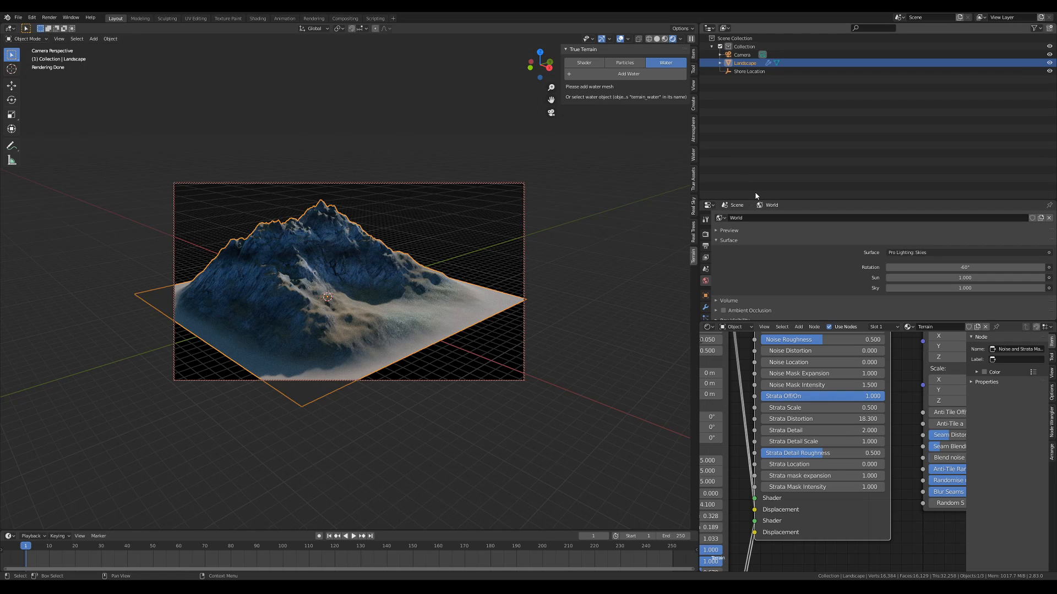
click(627, 74)
click(756, 82)
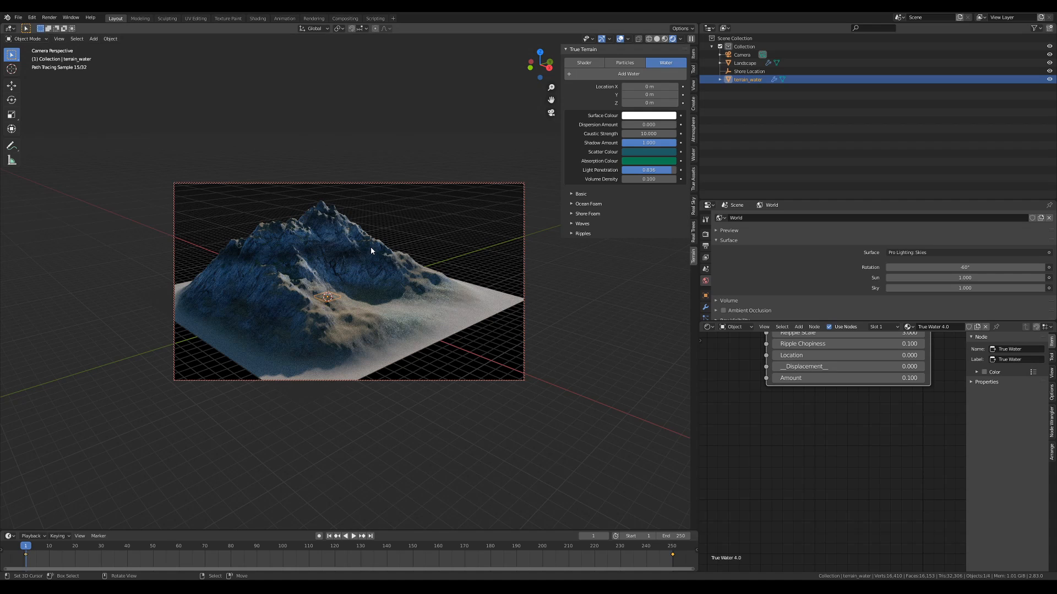
Step: Scale the water mesh up by a factor of 50 and apply its scale
text(s50)
key(Return)
key(ctrl+a)
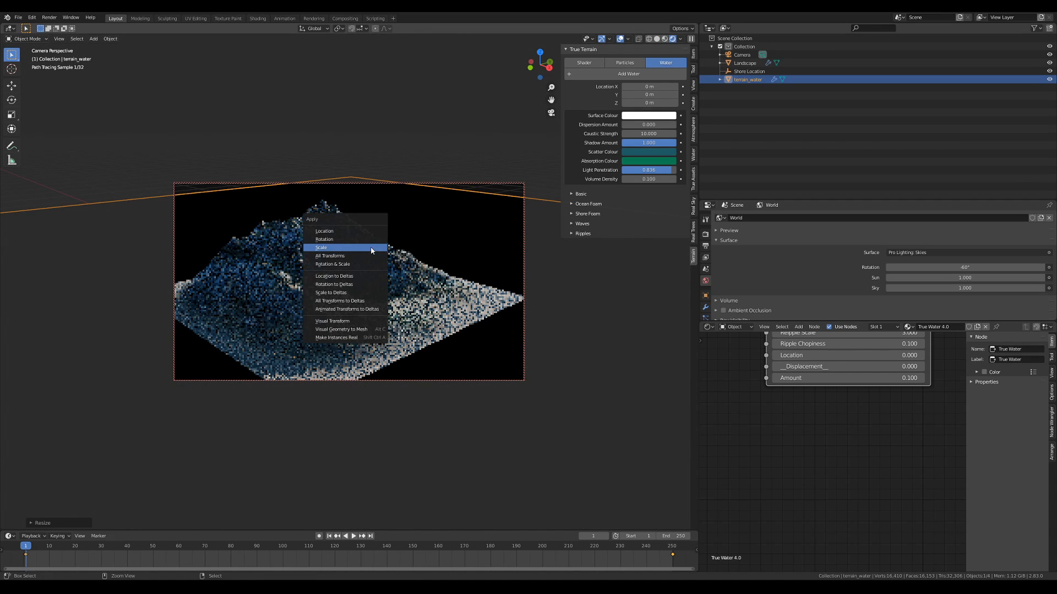
click(372, 250)
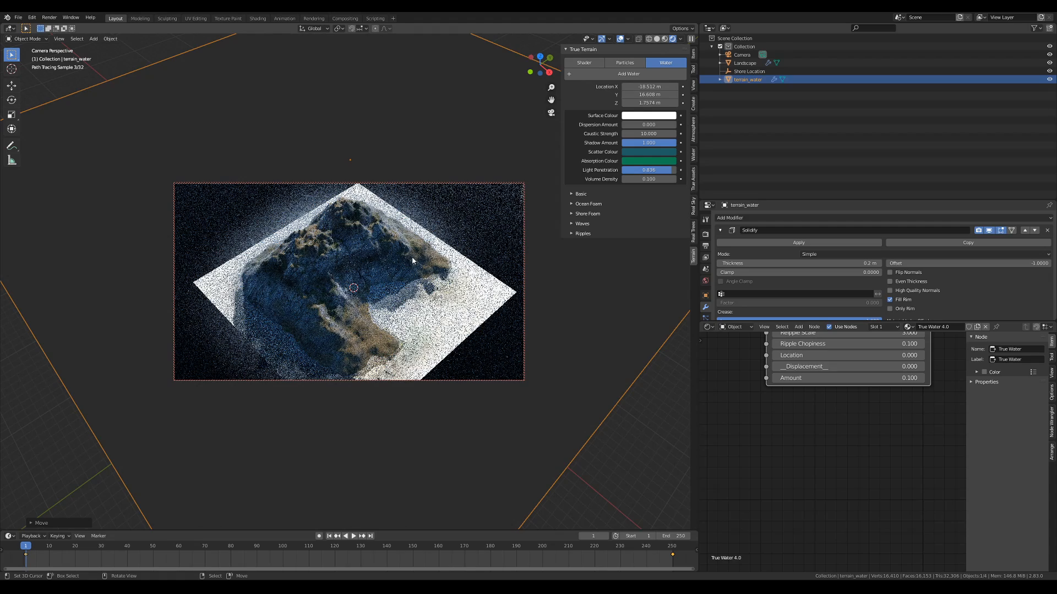
Step: Set the water's Solidify modifier thickness to 20 m and collapse that modifier
middle_drag(442, 247, 445, 206)
click(831, 263)
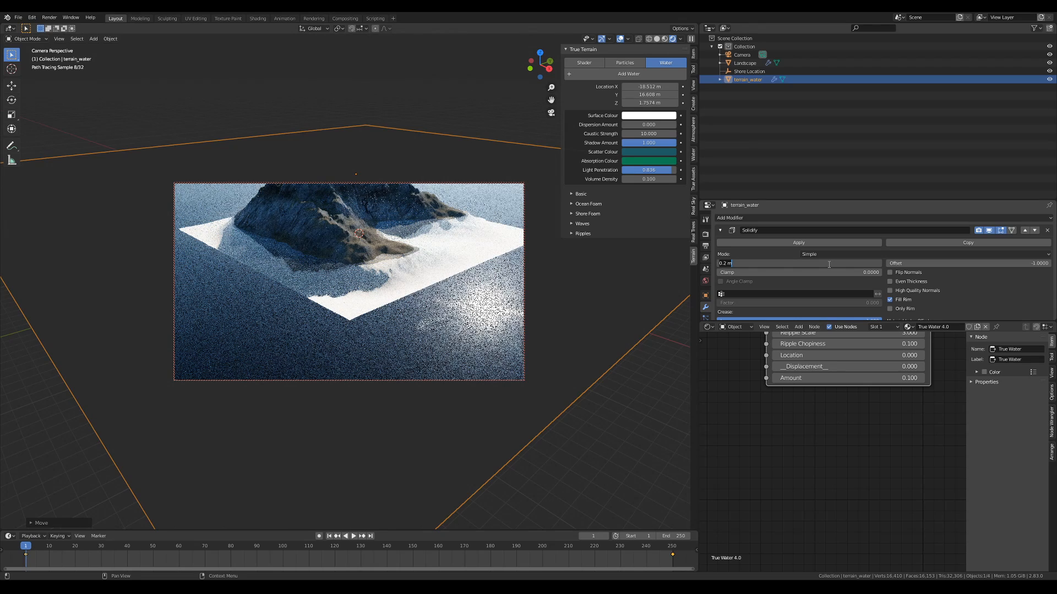
text(20)
key(Return)
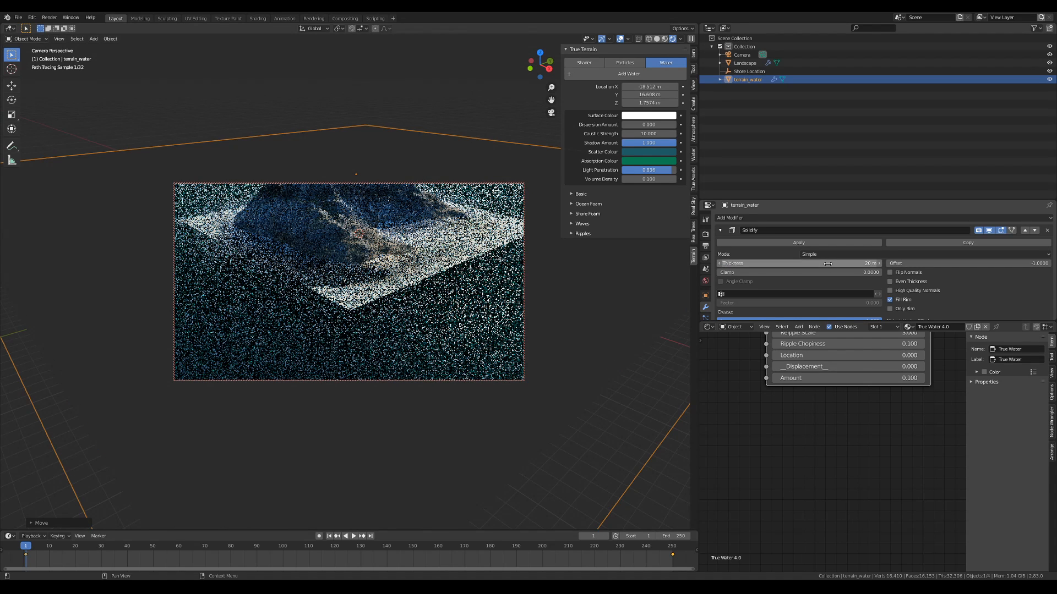
click(720, 230)
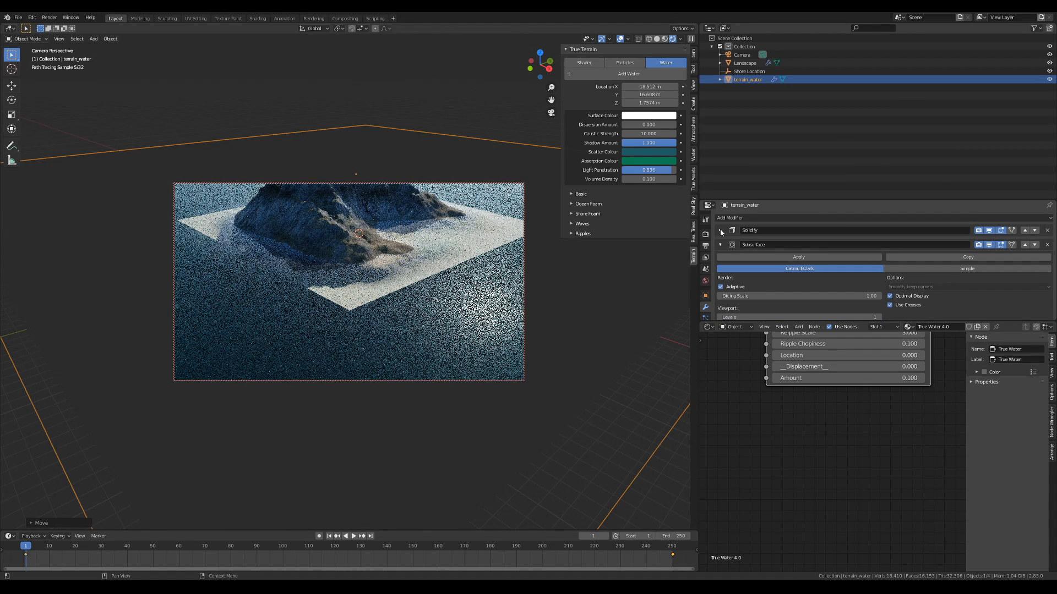
Step: Set the water's Volume Density to 2.5
shift+middle_drag(449, 237, 455, 276)
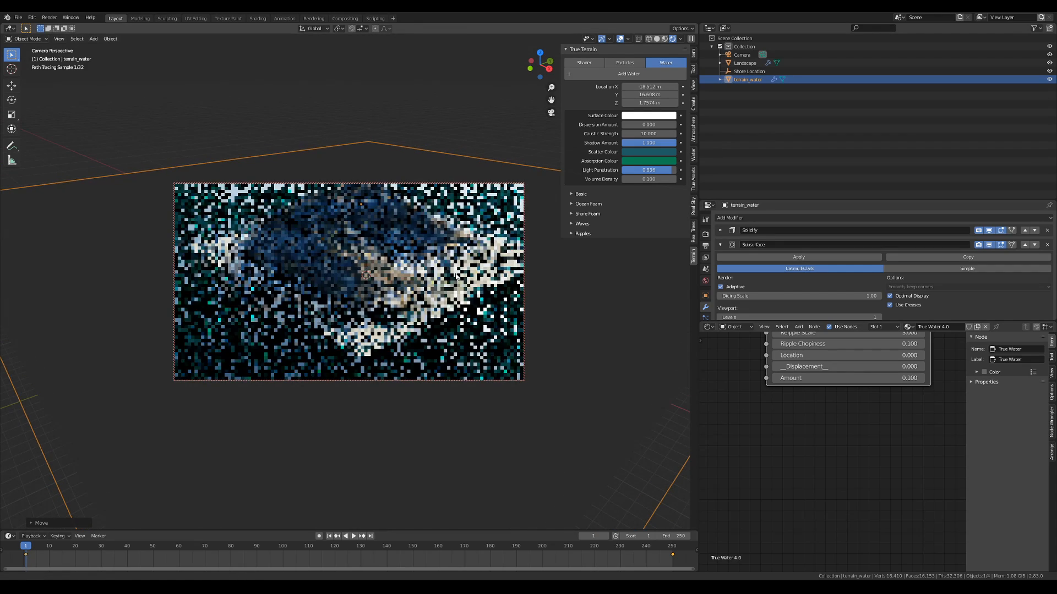
click(647, 178)
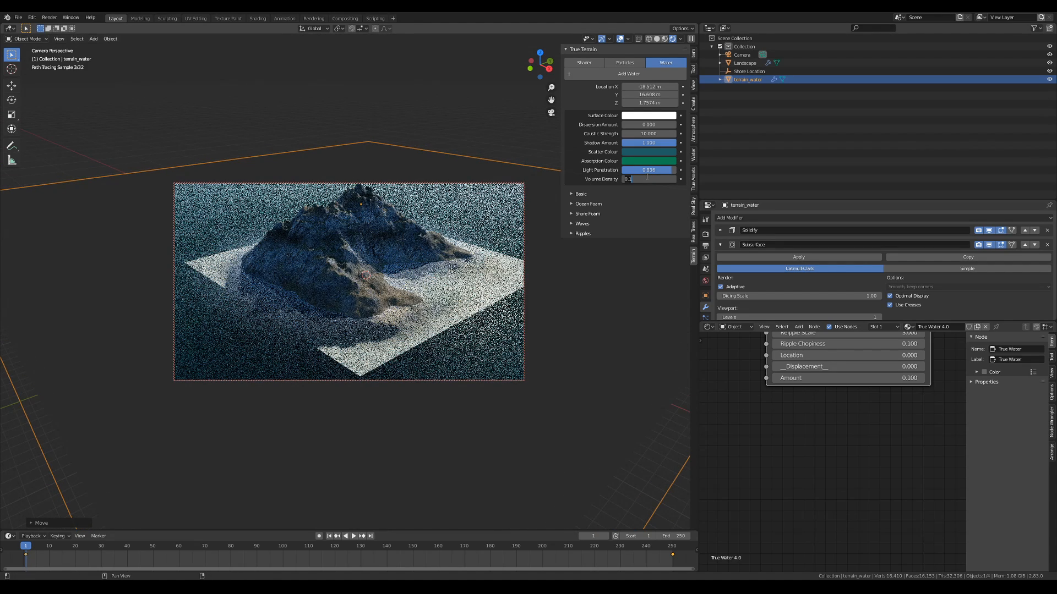
text(2.5)
key(Return)
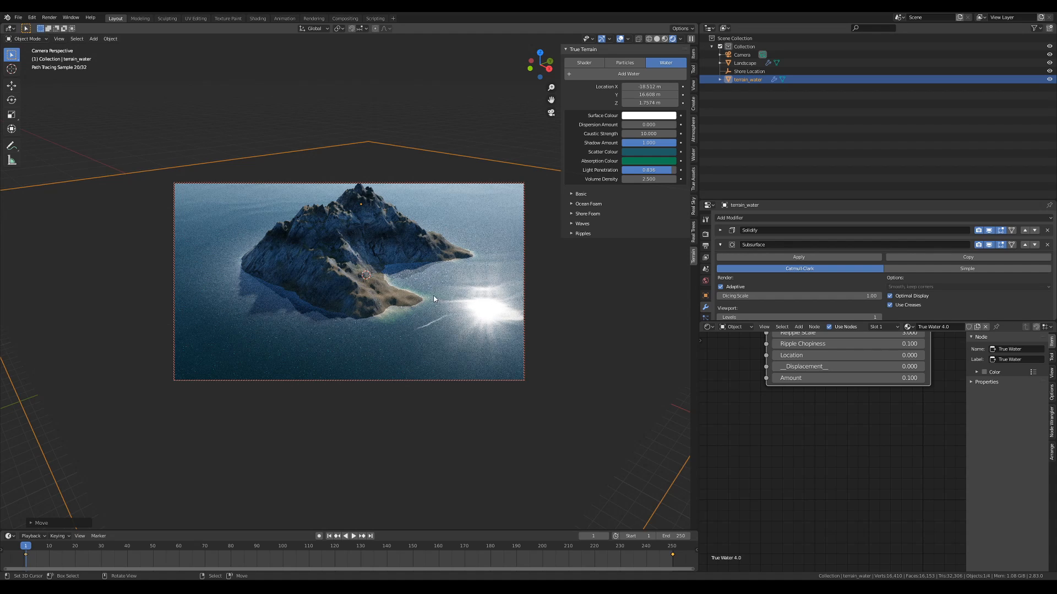
Step: Adjust the shore foam's Add Noise amount and set its Distance From Shore to 0.25
click(588, 213)
drag(628, 303, 653, 302)
click(645, 265)
key(BackSpace)
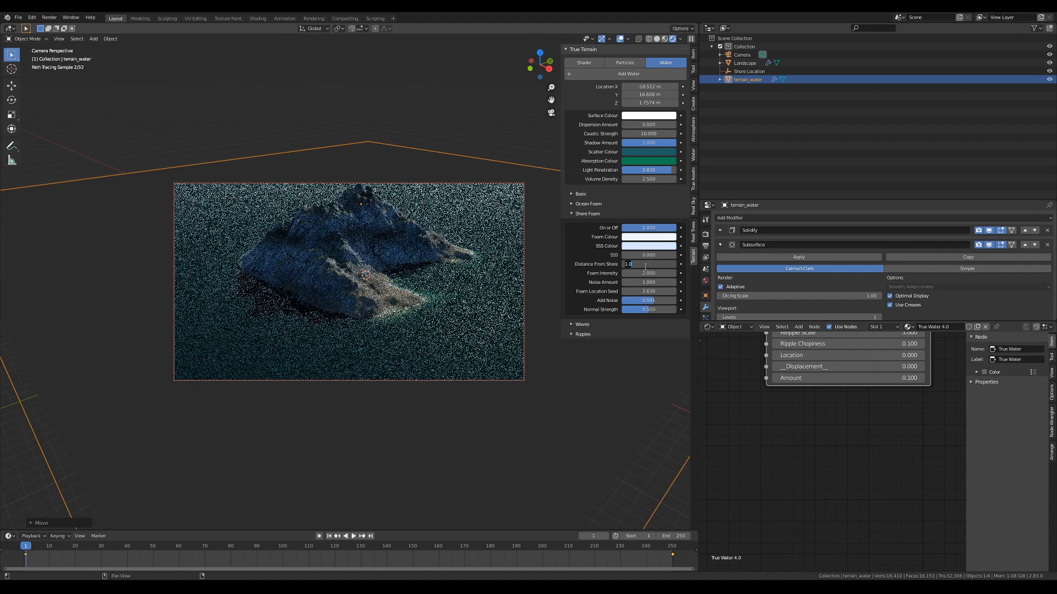
text(.25)
key(Return)
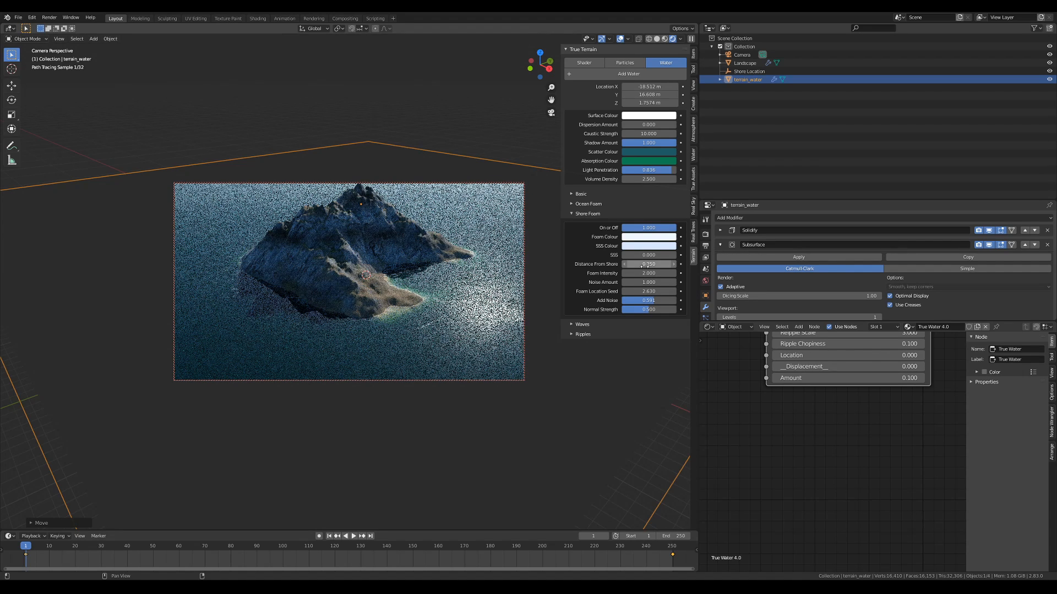
Step: Set the shore foam's Foam Intensity to 10
click(651, 274)
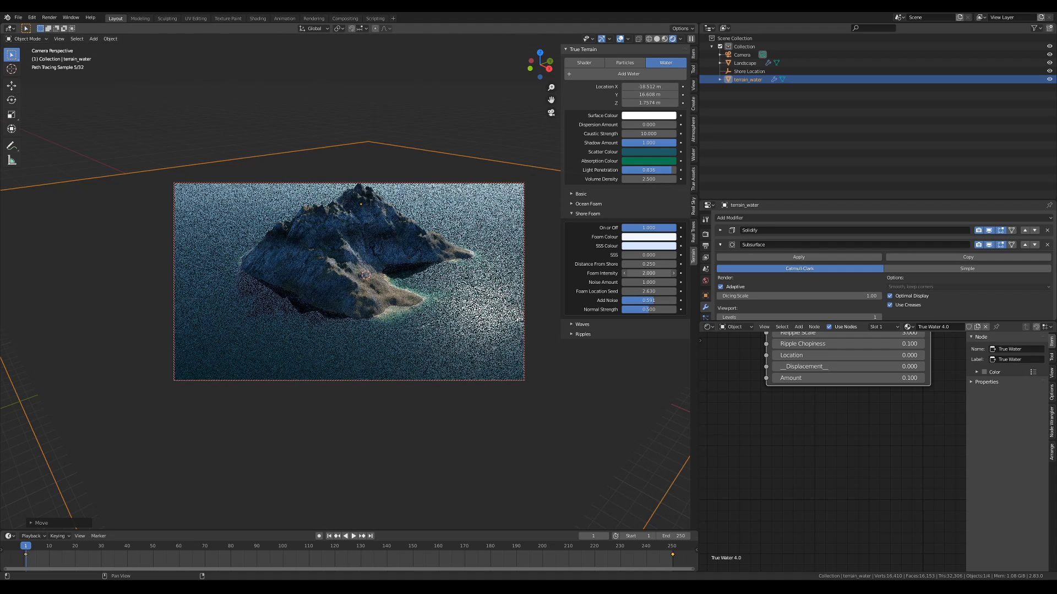
key(BackSpace)
text(10)
key(Return)
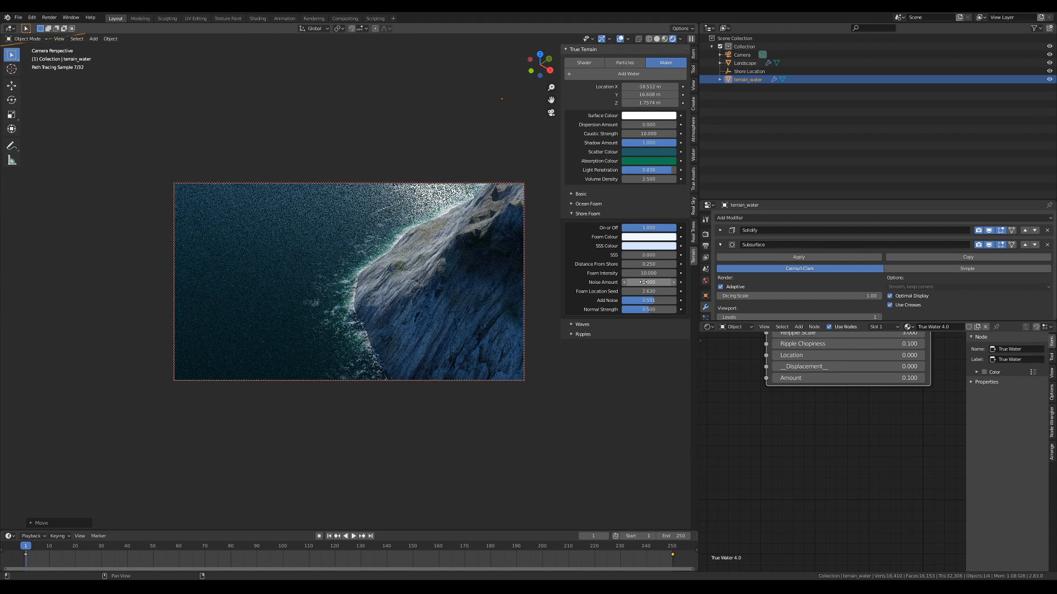
Step: Raise the shore foam's Noise Amount to 10 and lower Add Noise to 0.315
click(646, 282)
text(2)
key(Return)
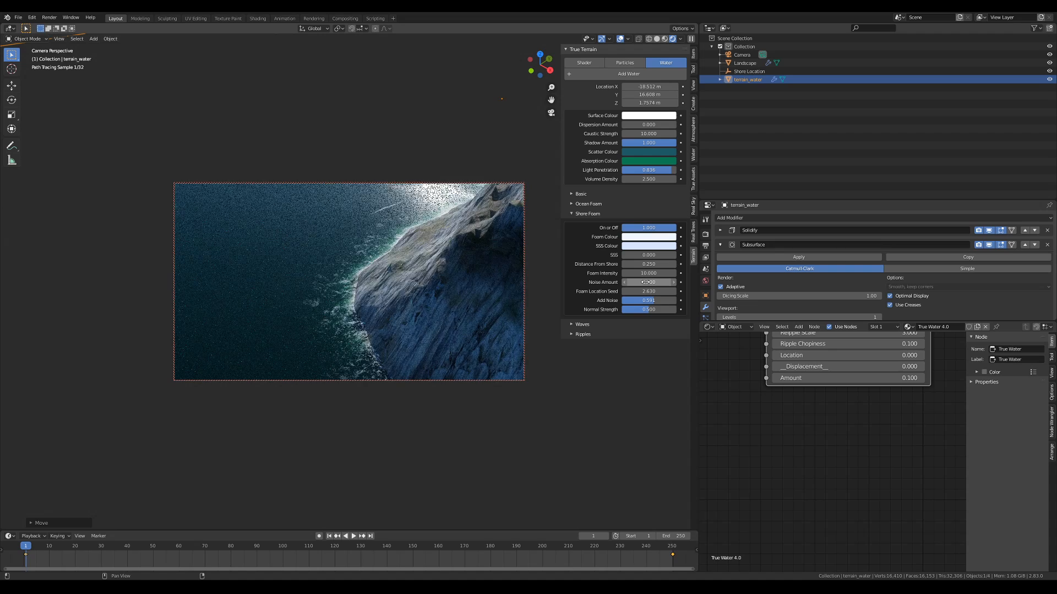
click(646, 282)
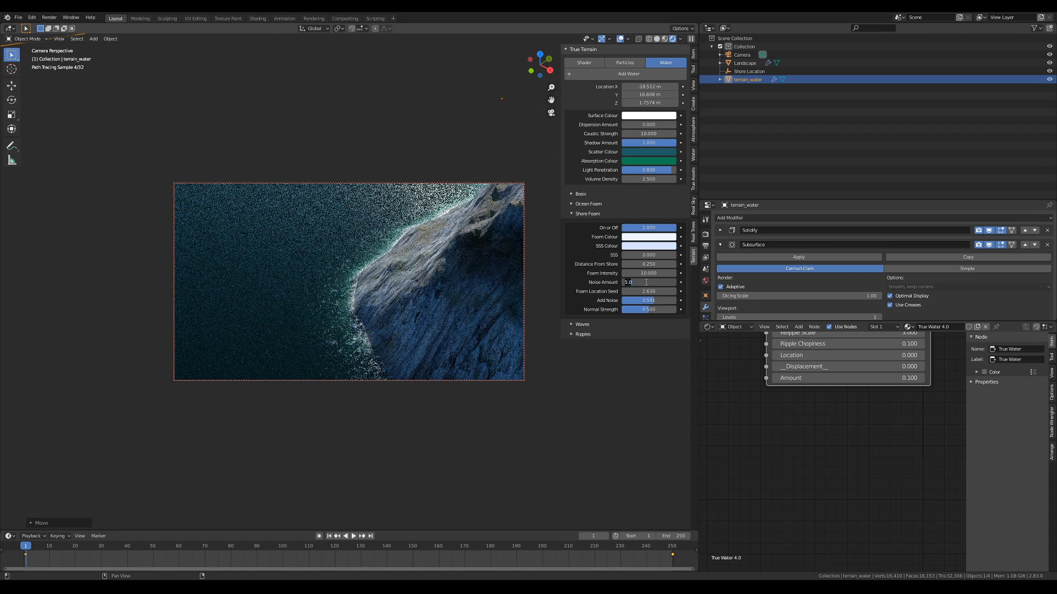
text(10)
key(Return)
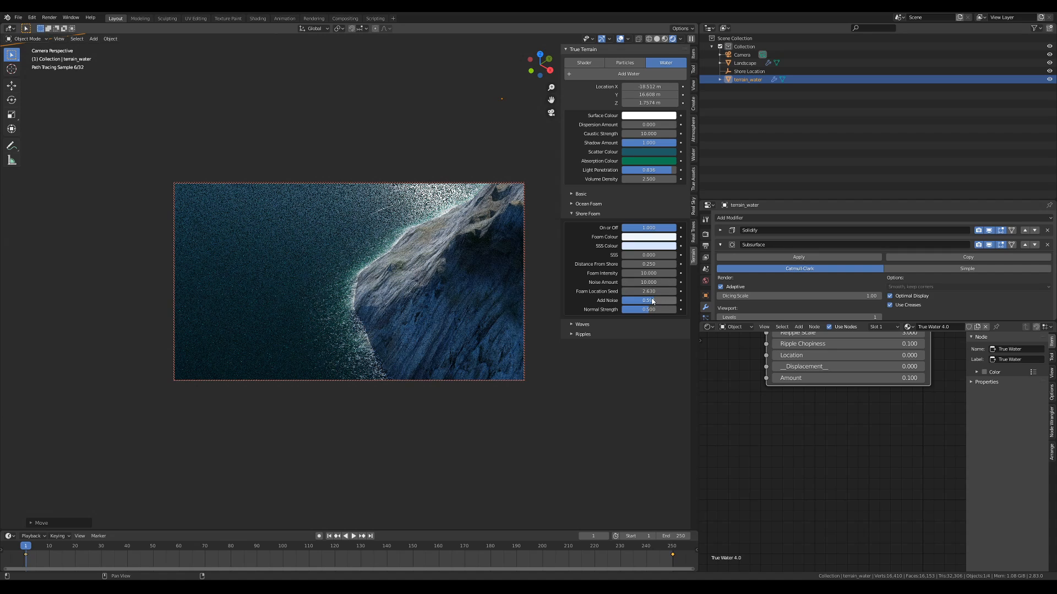
drag(654, 300, 642, 303)
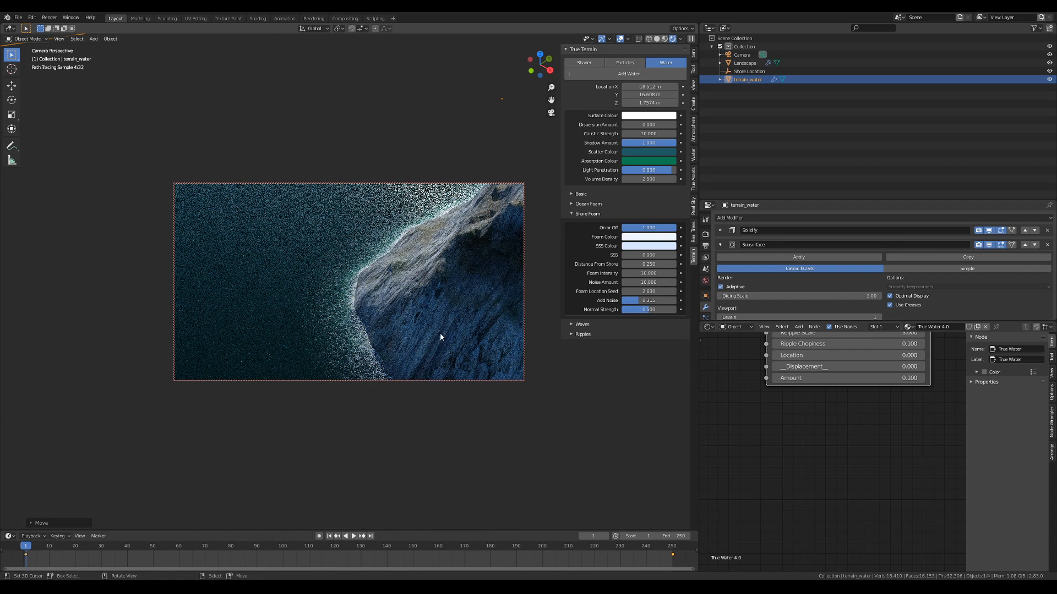
Step: Add a cube in the open water off the island, enlarge it and rotate it freely to test the foam
mouse_move(358, 333)
middle_down()
mouse_move(408, 319)
mouse_move(344, 284)
mouse_move(414, 278)
mouse_move(385, 286)
mouse_move(432, 236)
middle_up()
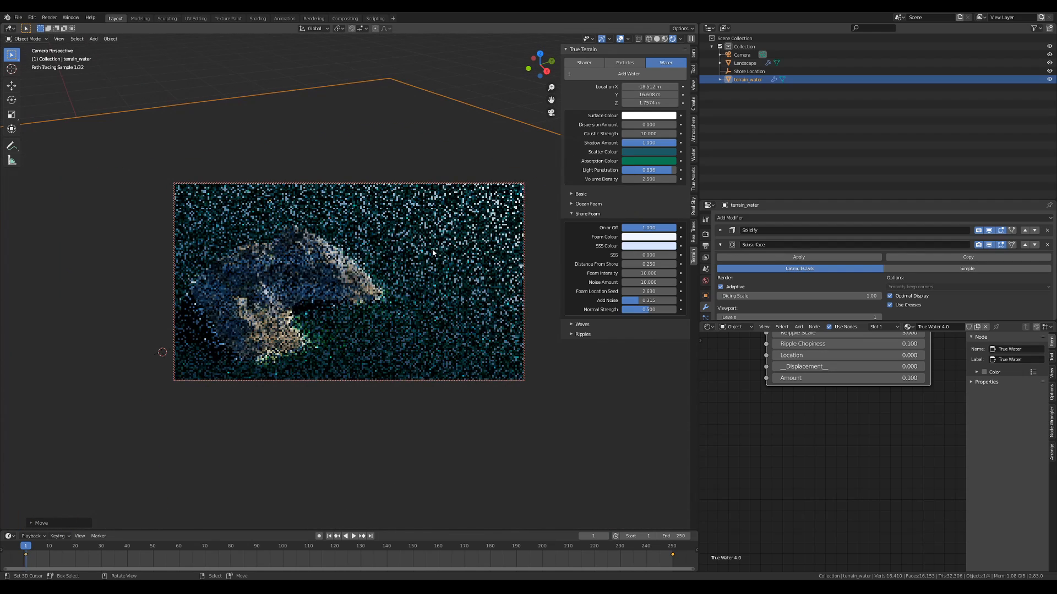
key(shift+a)
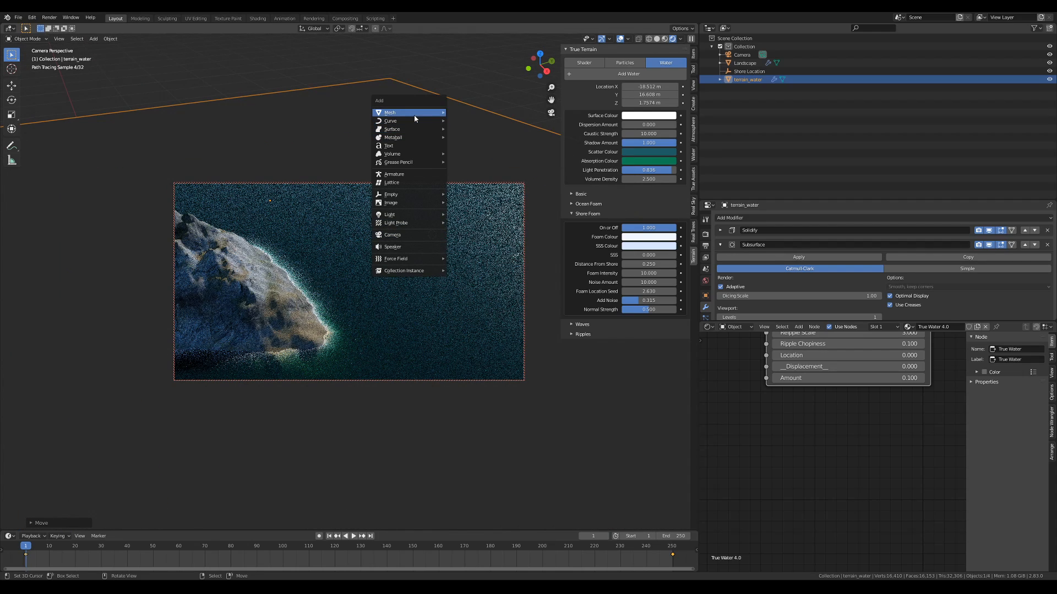
mouse_move(410, 112)
click(477, 121)
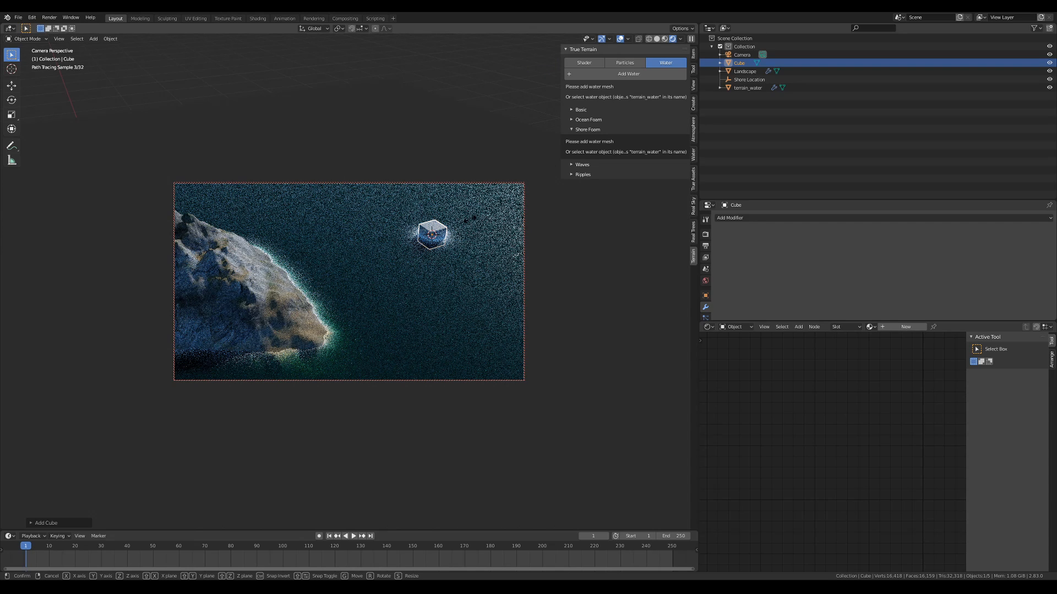
key(s)
click(464, 237)
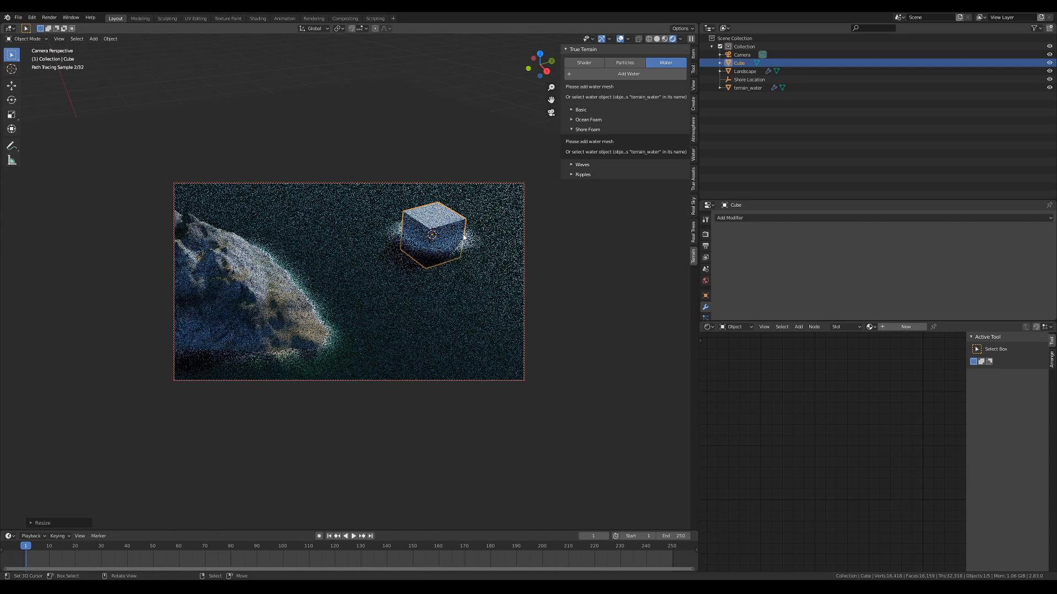
key(r)
key(r)
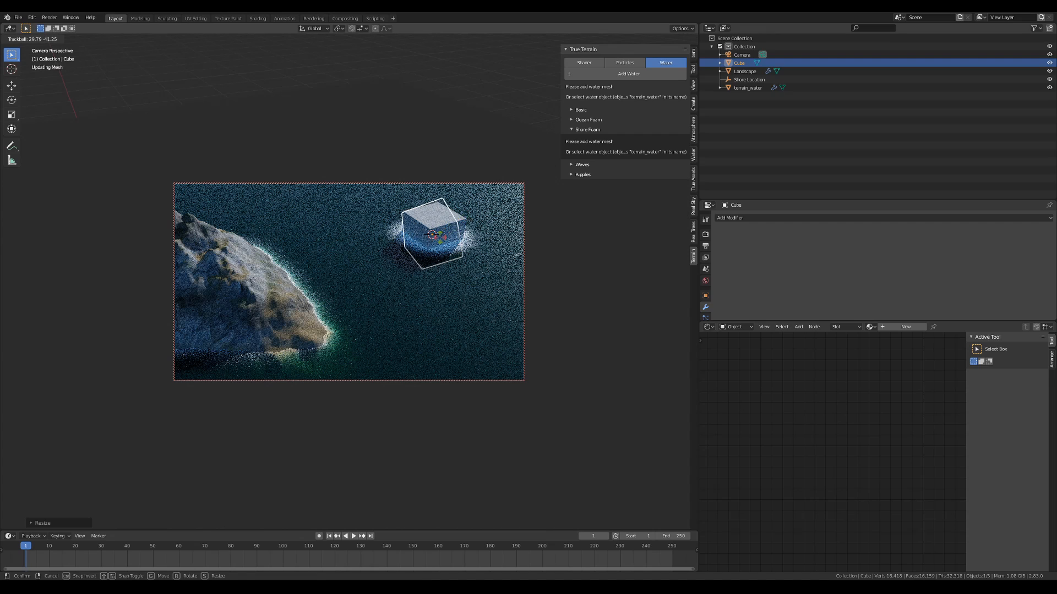
click(529, 282)
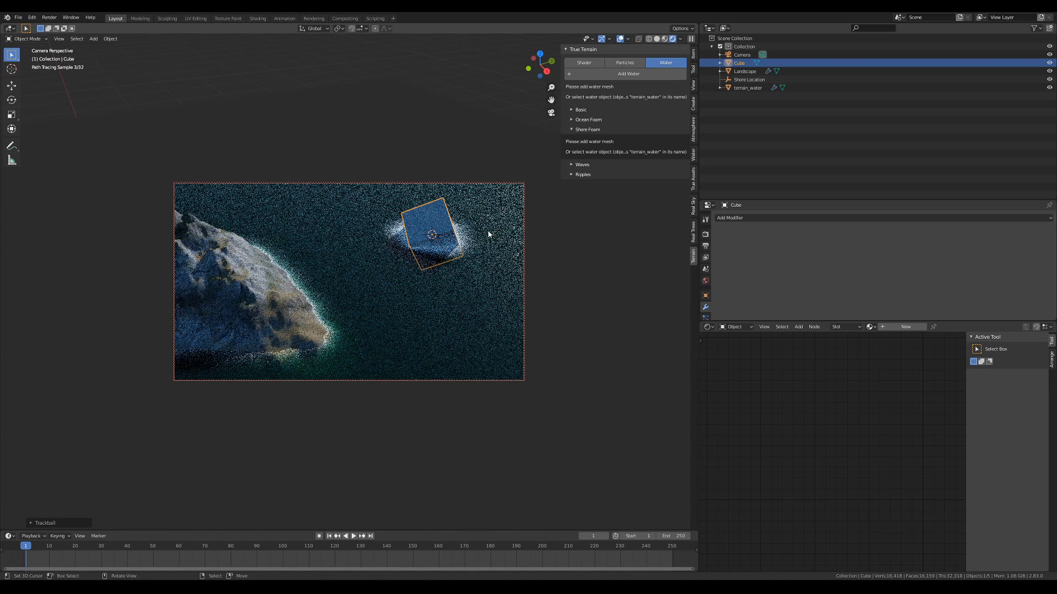
Step: Move the test cube horizontally across the water surface and delete it
key(g)
key(shift+z)
click(497, 282)
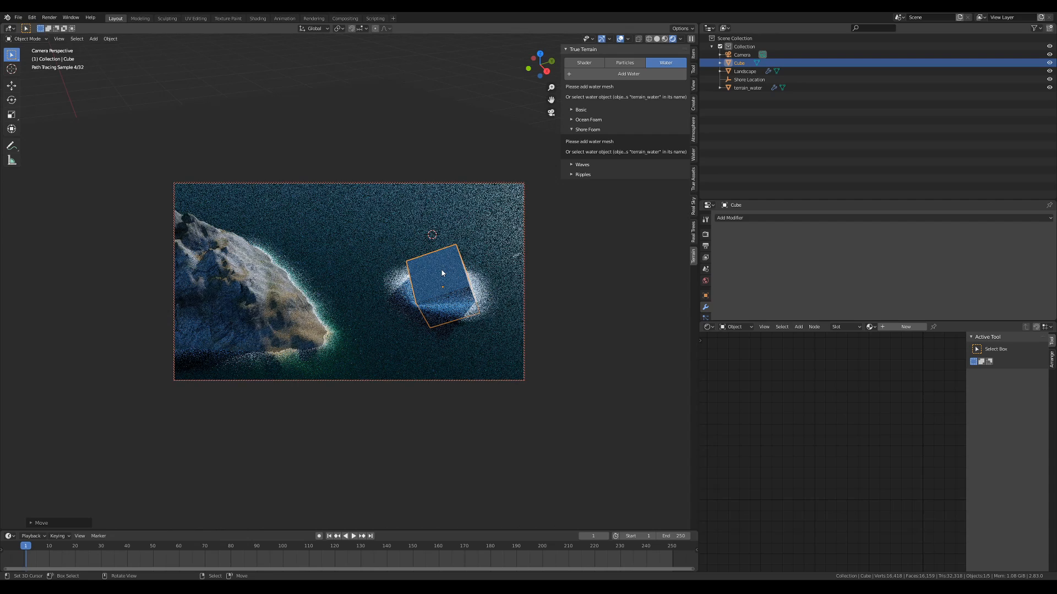
key(Delete)
Step: Select the water object and set its True Water 4.0 material's displacement method to Displacement and Bump
shift+middle_drag(355, 295, 448, 269)
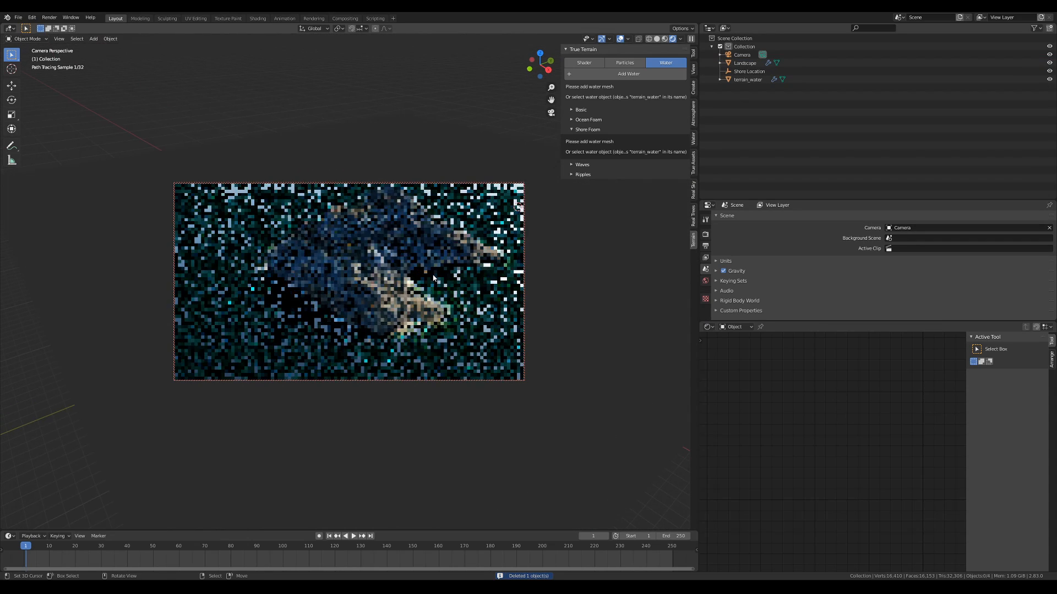
click(430, 163)
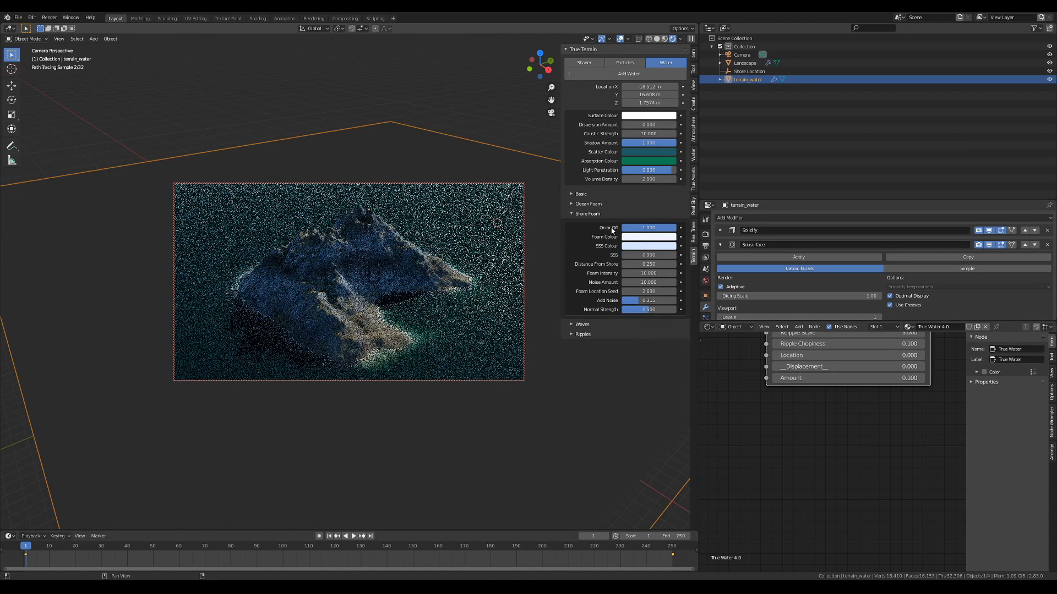
drag(742, 322, 742, 439)
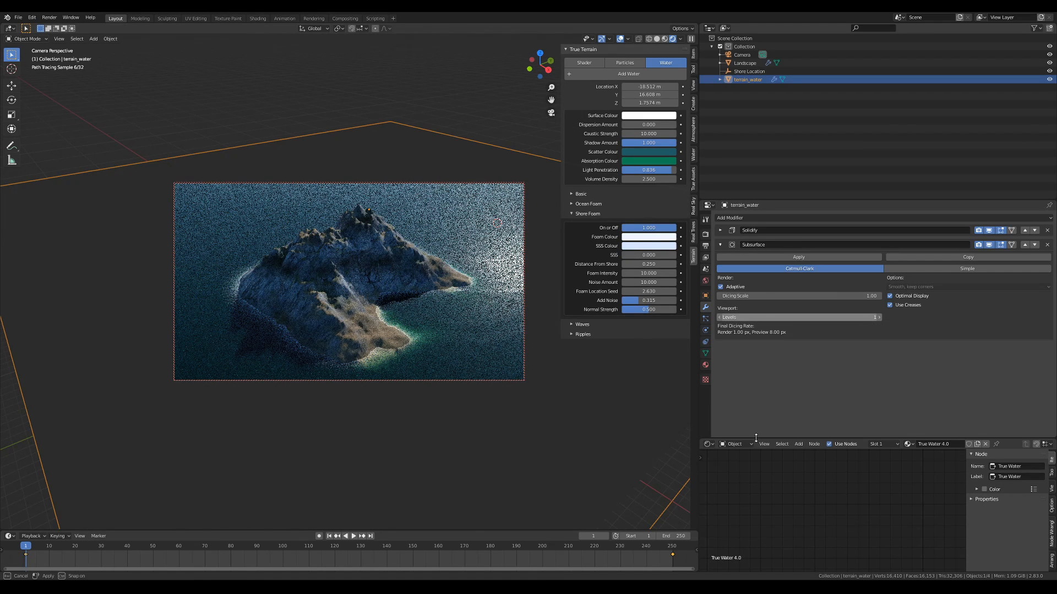
click(705, 365)
click(725, 267)
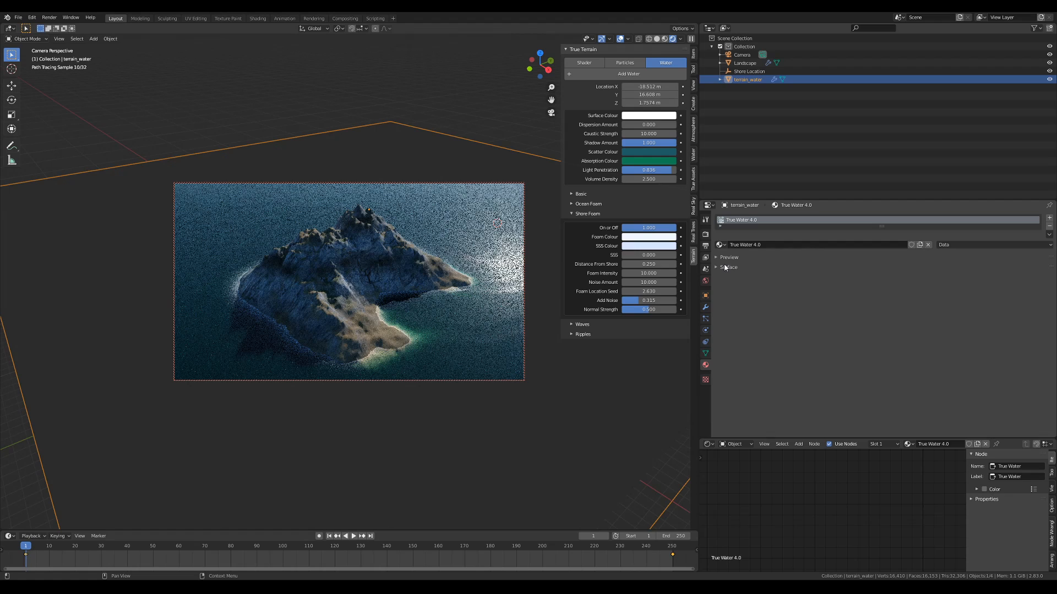
click(745, 288)
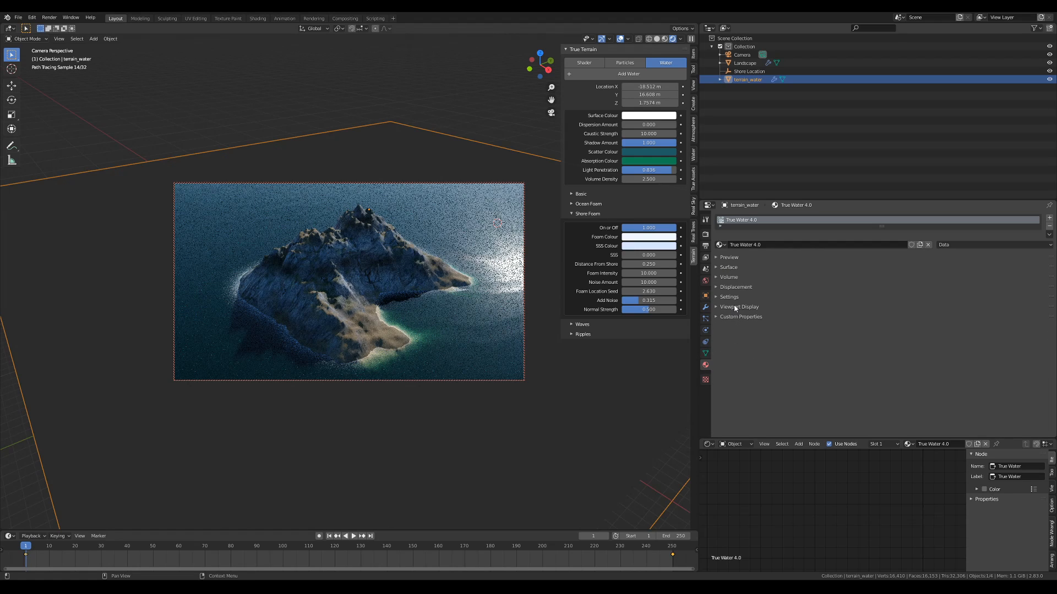
click(729, 297)
click(916, 353)
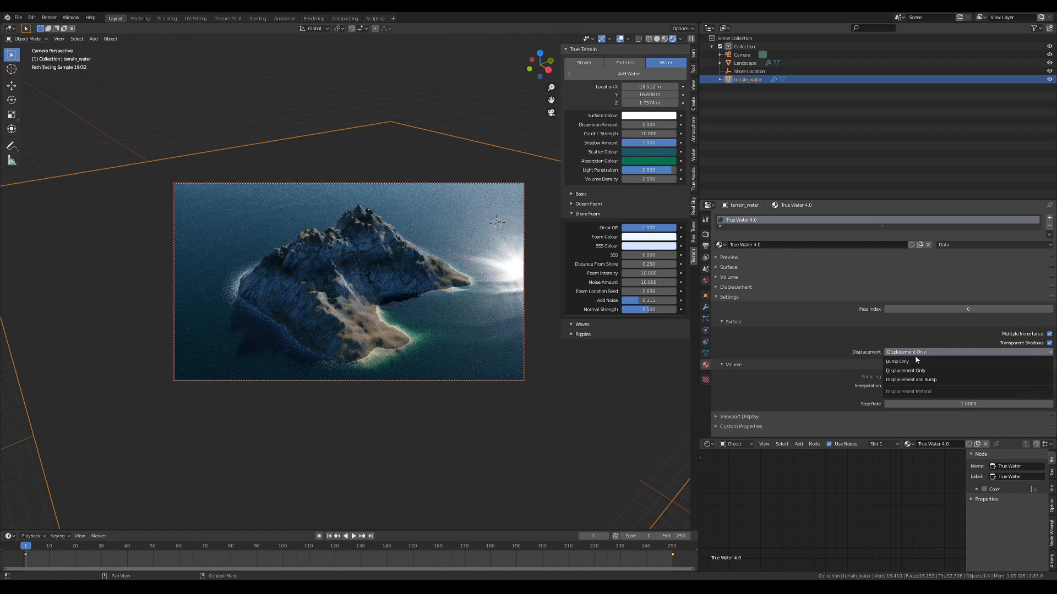
click(945, 381)
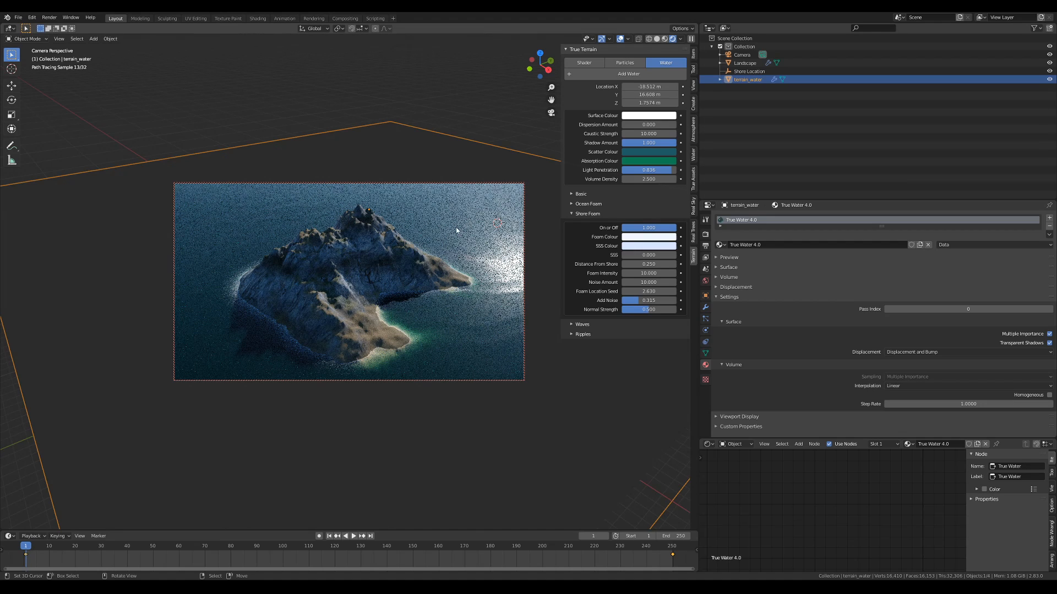
Step: Turn off viewport display of the subdivision modifier on the water object
scroll(451, 226, down, 1)
middle_drag(451, 225, 465, 221)
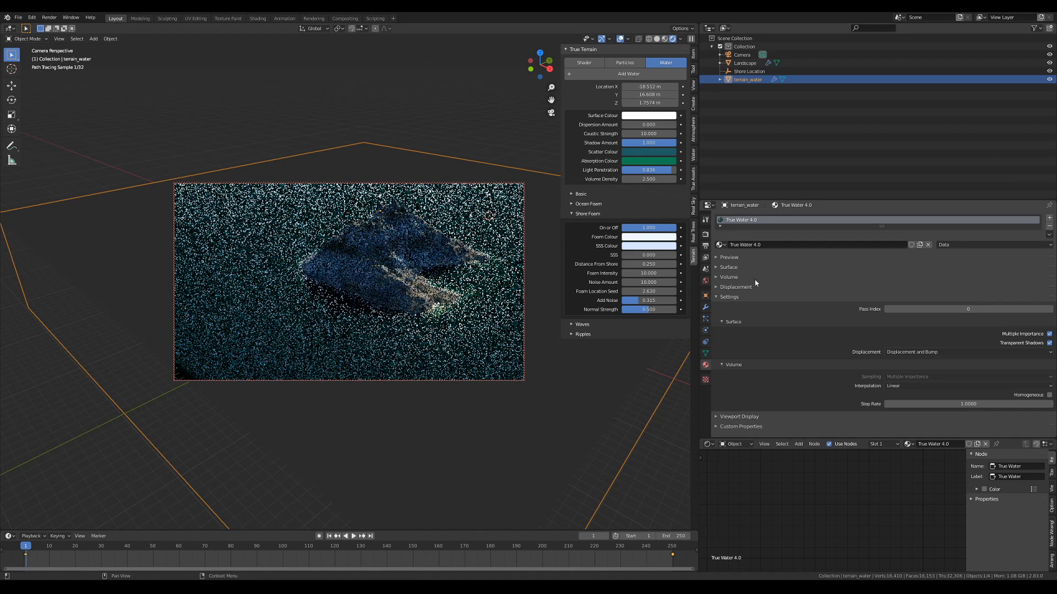
click(705, 307)
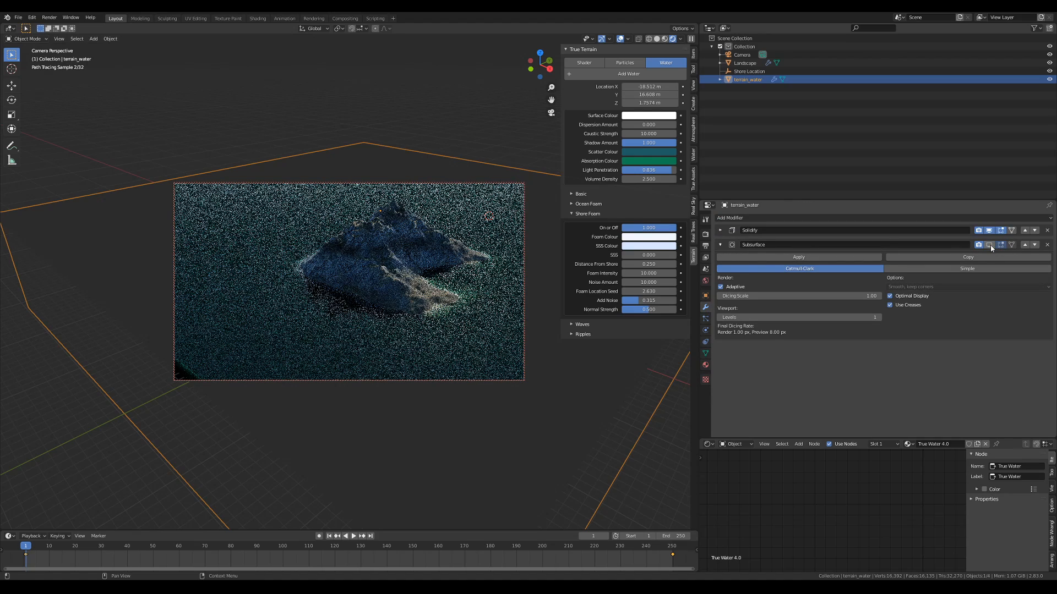
Step: Set the water's basic Displacement Amount to 1
shift+middle_drag(479, 322, 448, 306)
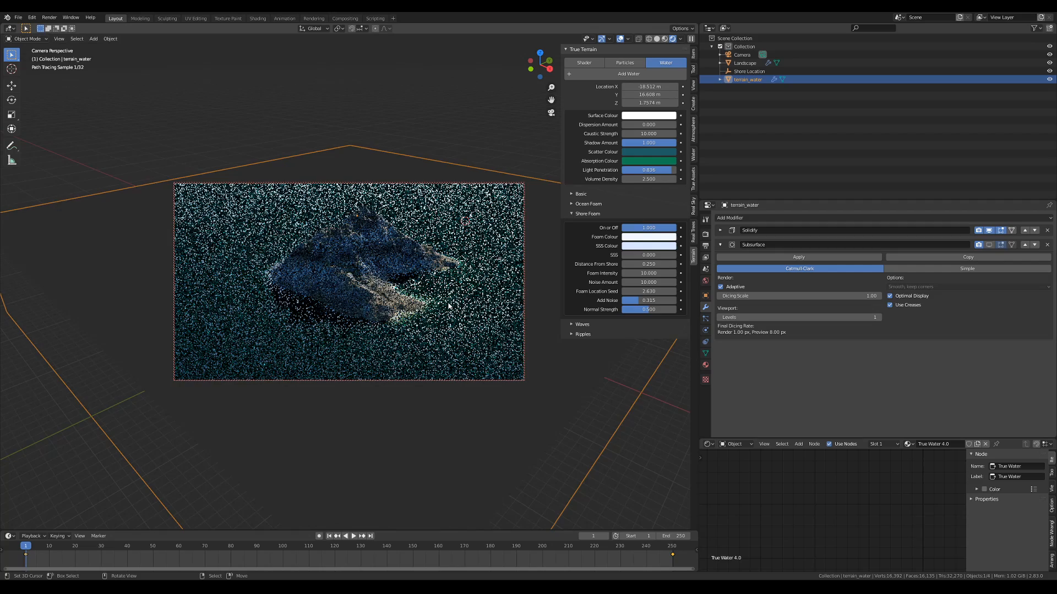
scroll(448, 307, up, 1)
click(594, 195)
click(650, 208)
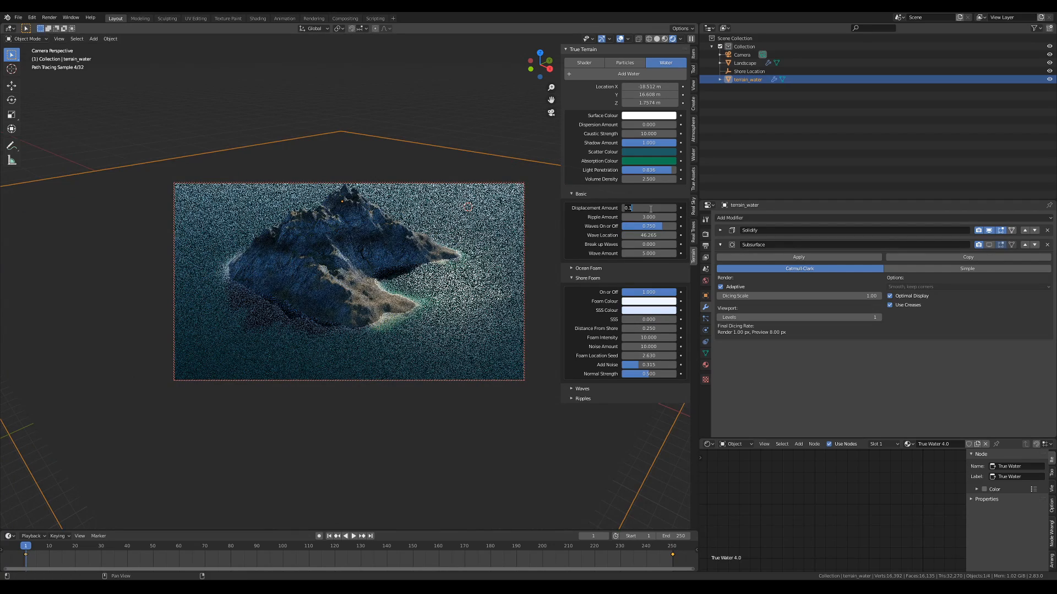
key(Return)
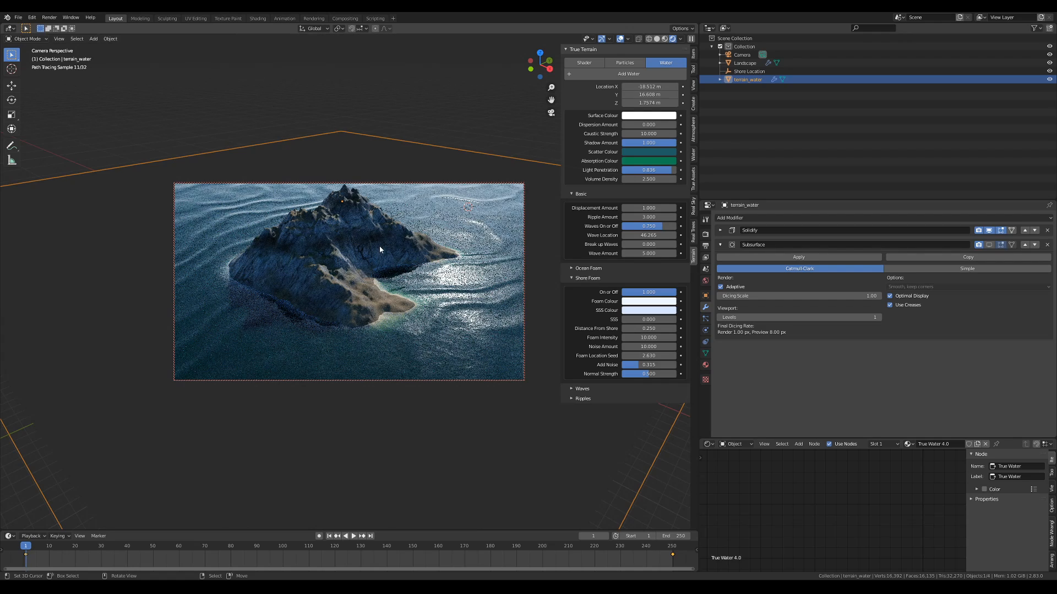
scroll(379, 246, down, 4)
shift+middle_drag(393, 230, 394, 257)
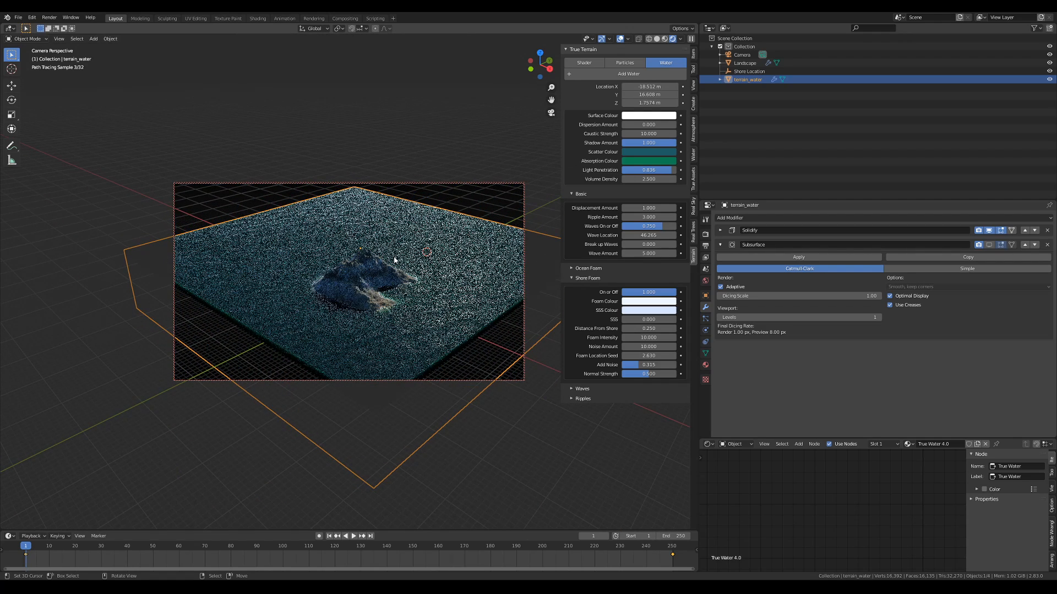
Step: Expand the water's Waves settings and connect the True Water node's Animation Debug output to the Material Output's Surface input
click(582, 279)
click(584, 290)
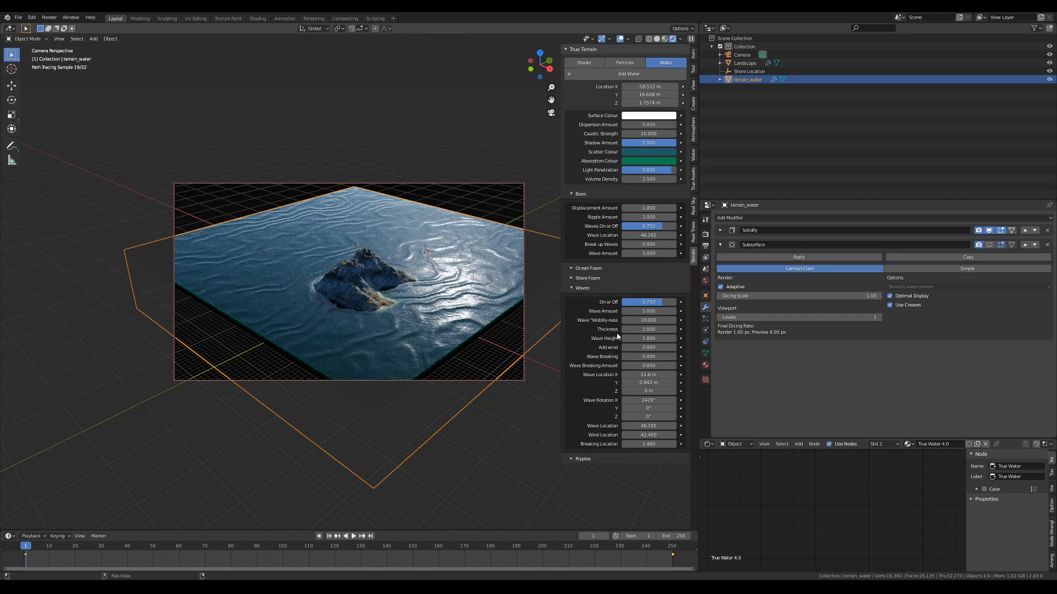
drag(814, 440, 814, 285)
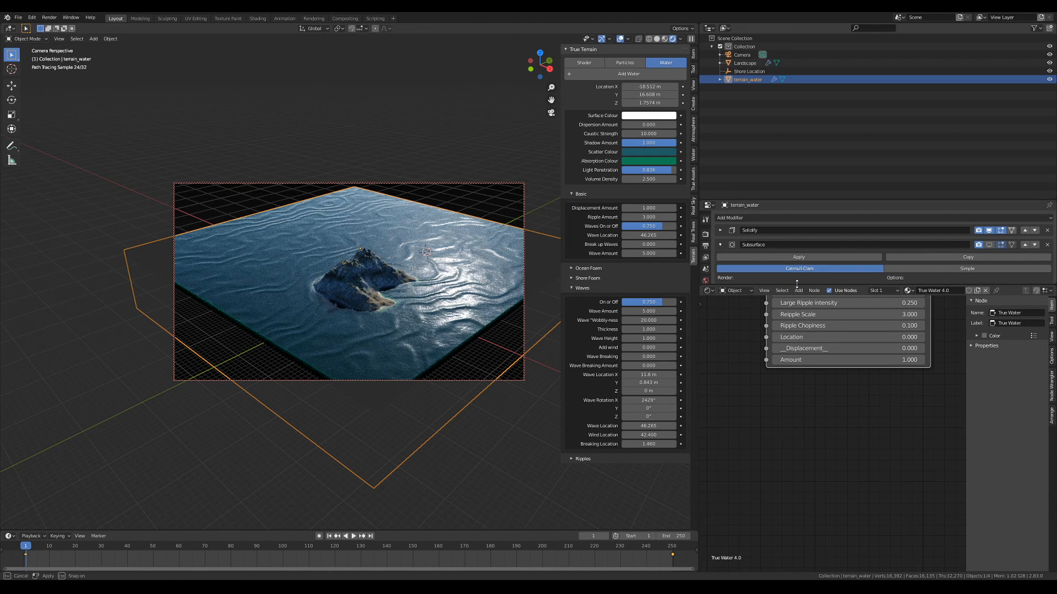
scroll(786, 389, down, 3)
middle_drag(835, 345, 823, 519)
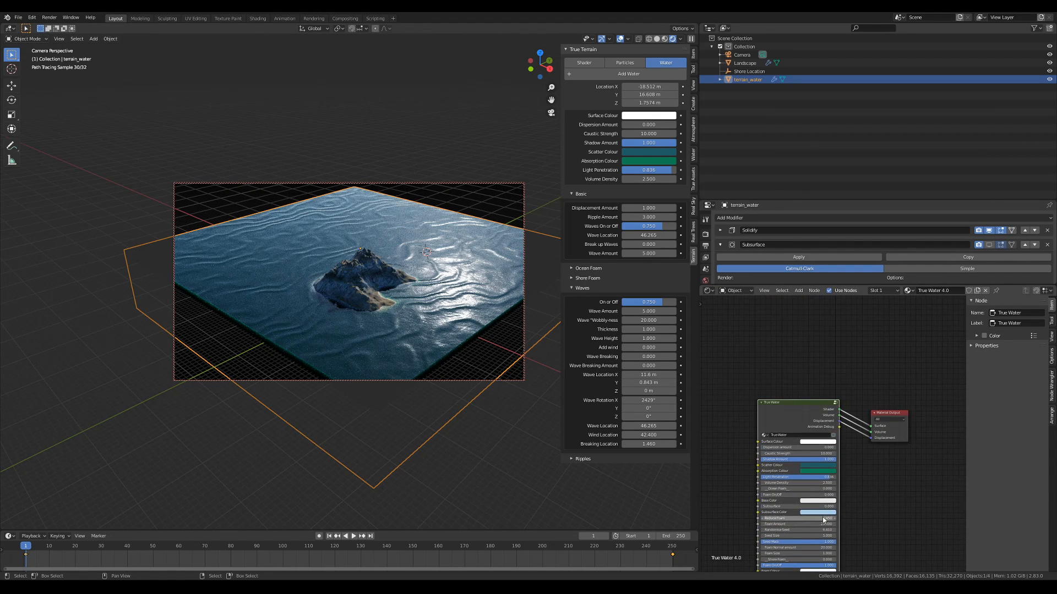
scroll(819, 424, up, 14)
middle_drag(819, 429, 769, 407)
scroll(778, 406, down, 2)
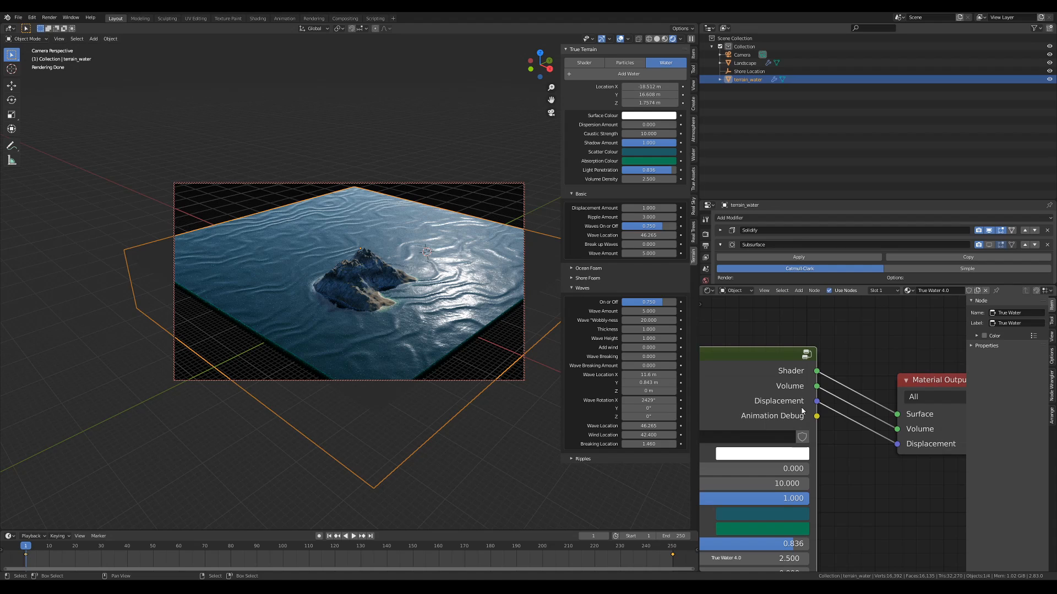
drag(817, 417, 897, 414)
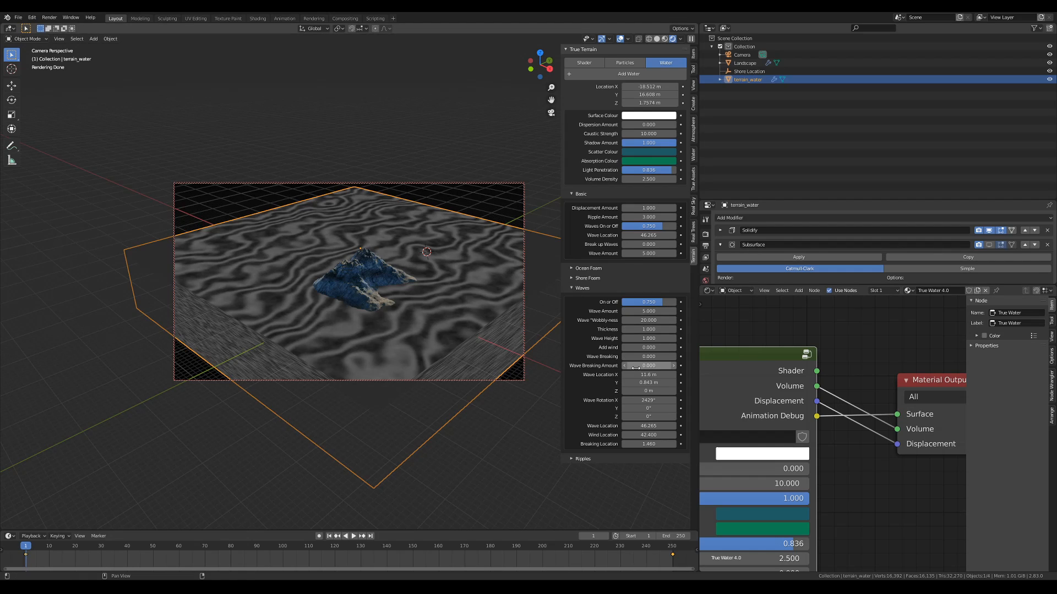
Step: Set the waves' Wave Breaking to 1 and Wave Breaking Amount to 4.290
drag(641, 366, 676, 356)
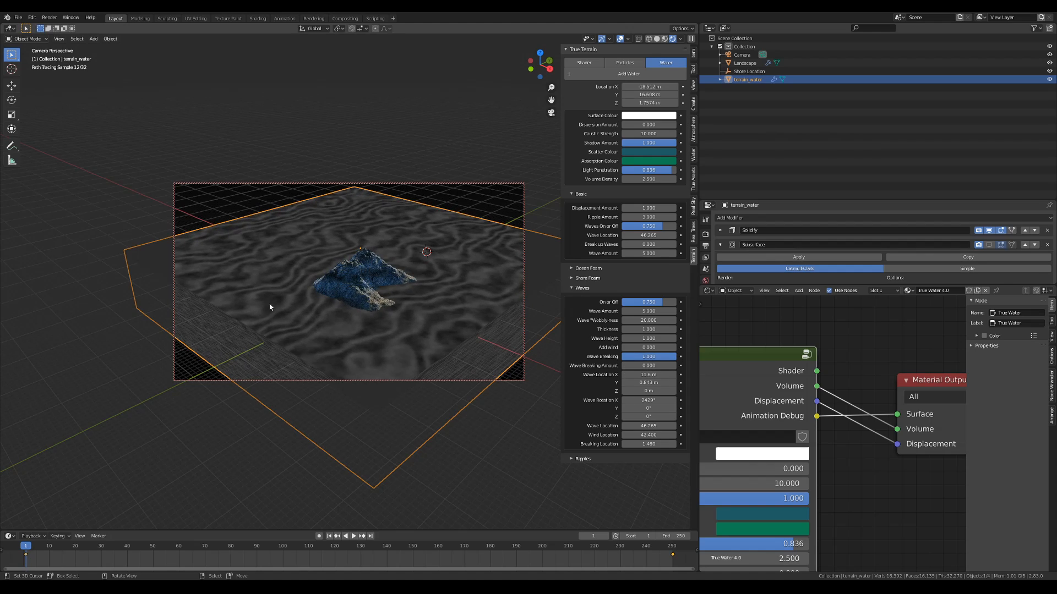
click(654, 366)
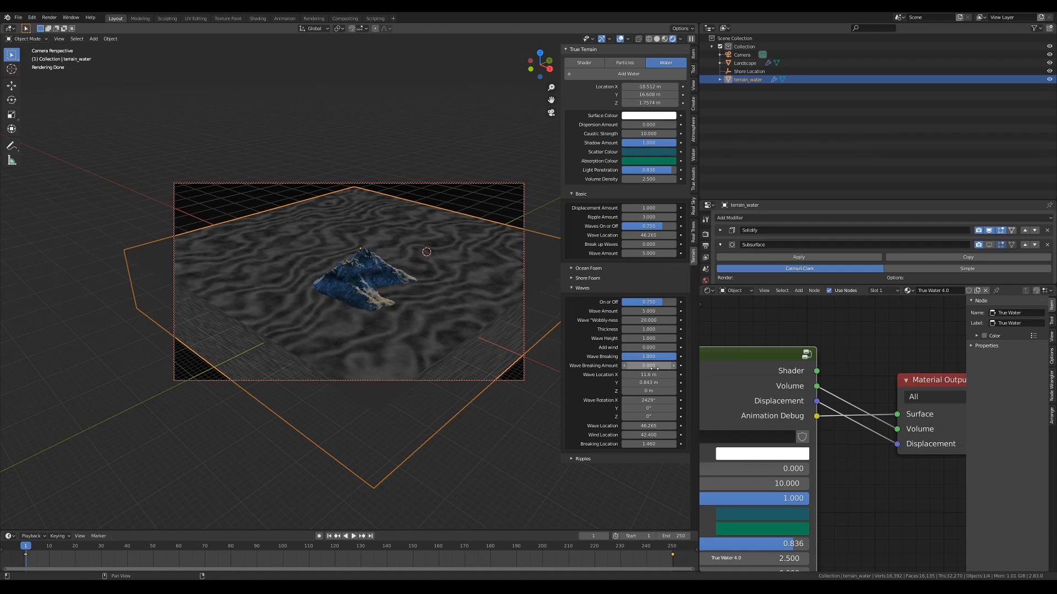
text(0.0)
key(Return)
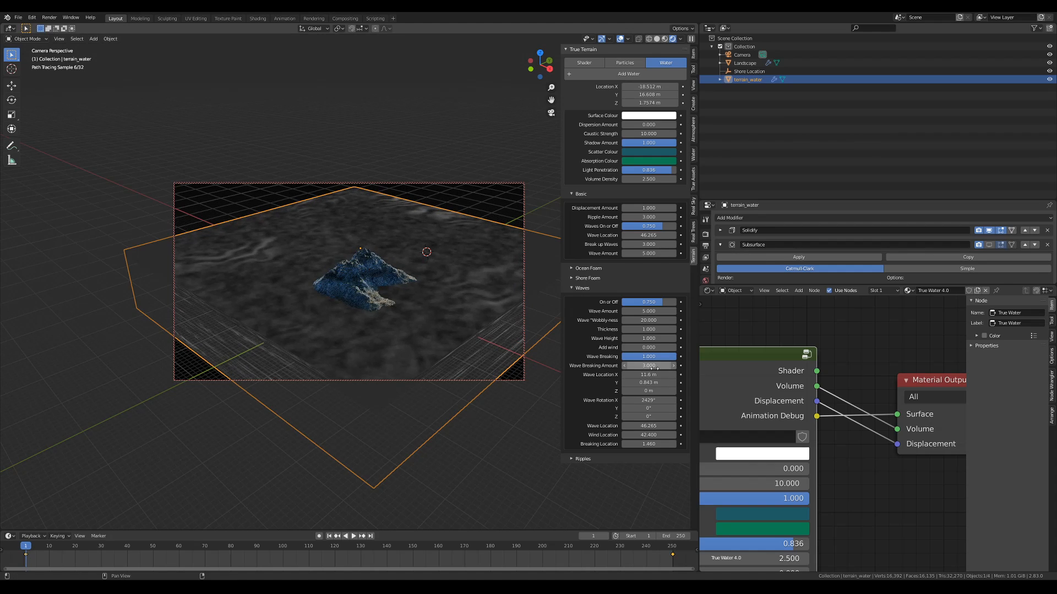
drag(654, 366, 696, 366)
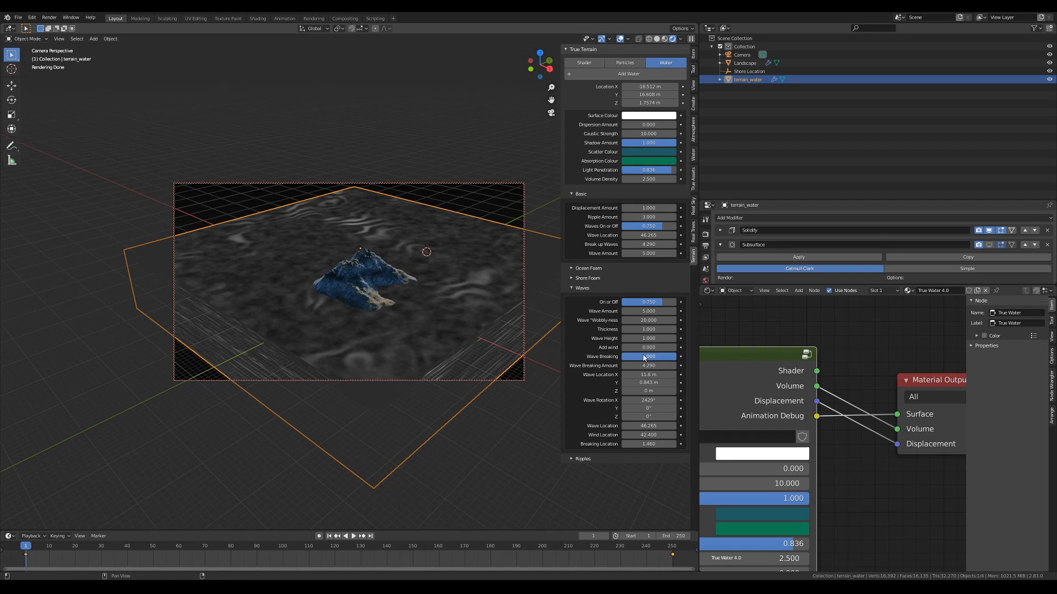
Step: Insert a keyframe on Wave Breaking at frame 1 and raise the Breaking Location to shift the wave breakup pattern
key(i)
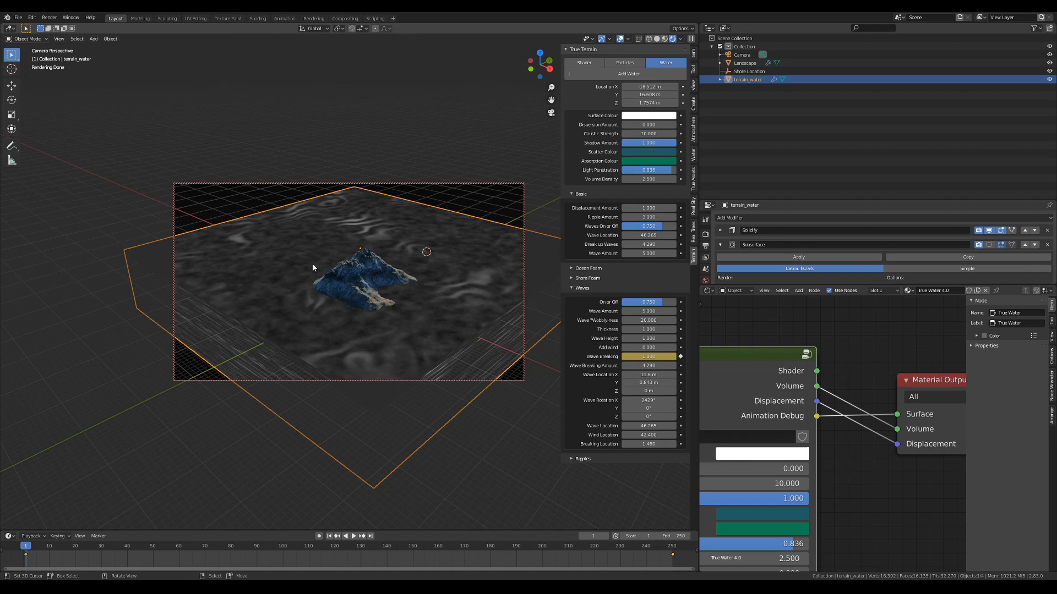
middle_drag(451, 287, 424, 279)
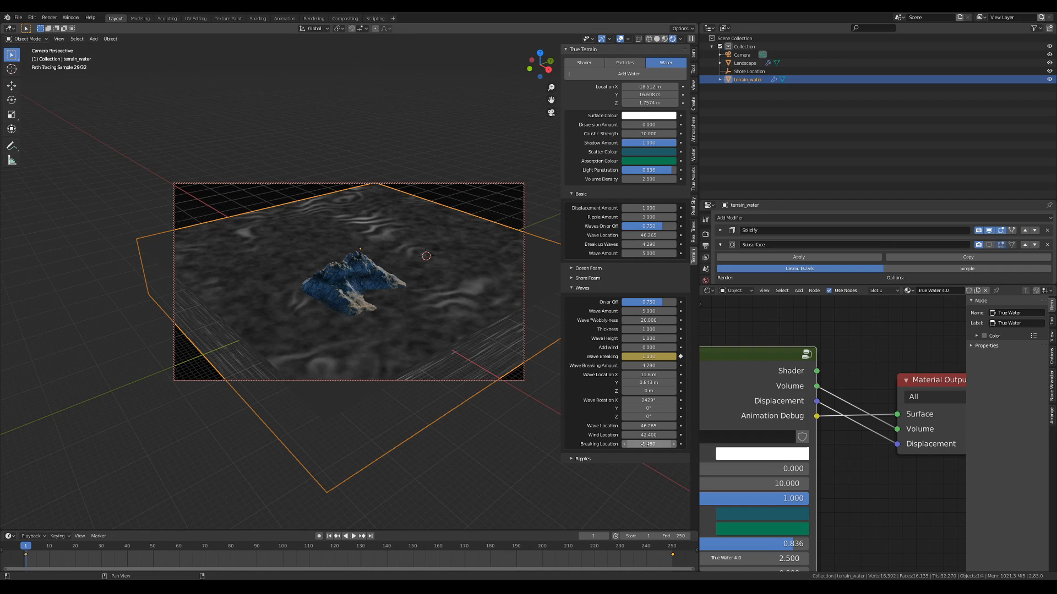
mouse_move(645, 444)
mouse_down()
mouse_move(655, 444)
mouse_move(624, 444)
mouse_up()
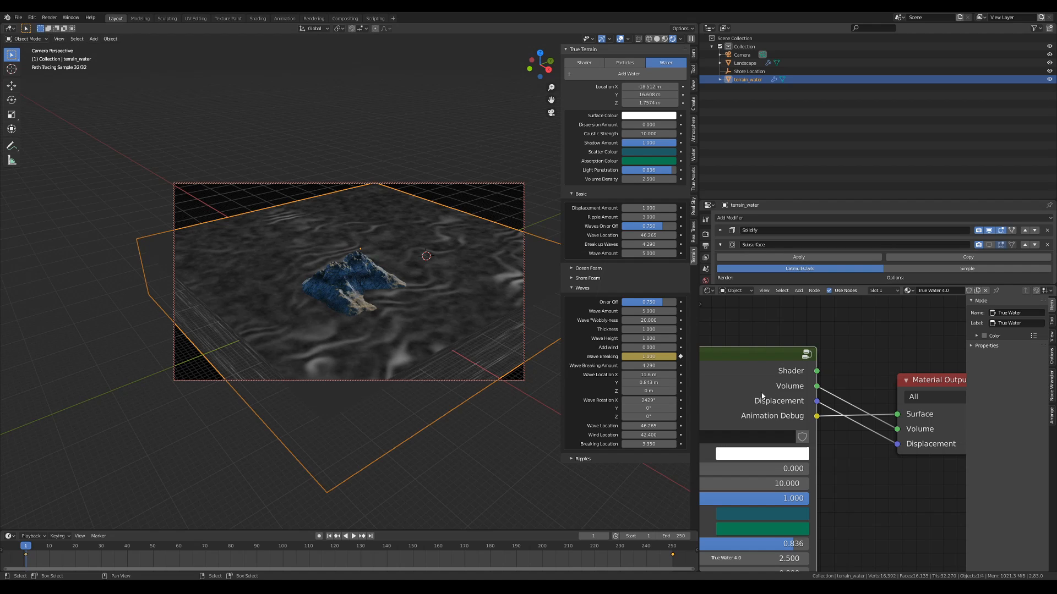
mouse_move(393, 308)
middle_down()
mouse_move(420, 305)
mouse_move(394, 301)
mouse_move(404, 305)
middle_up()
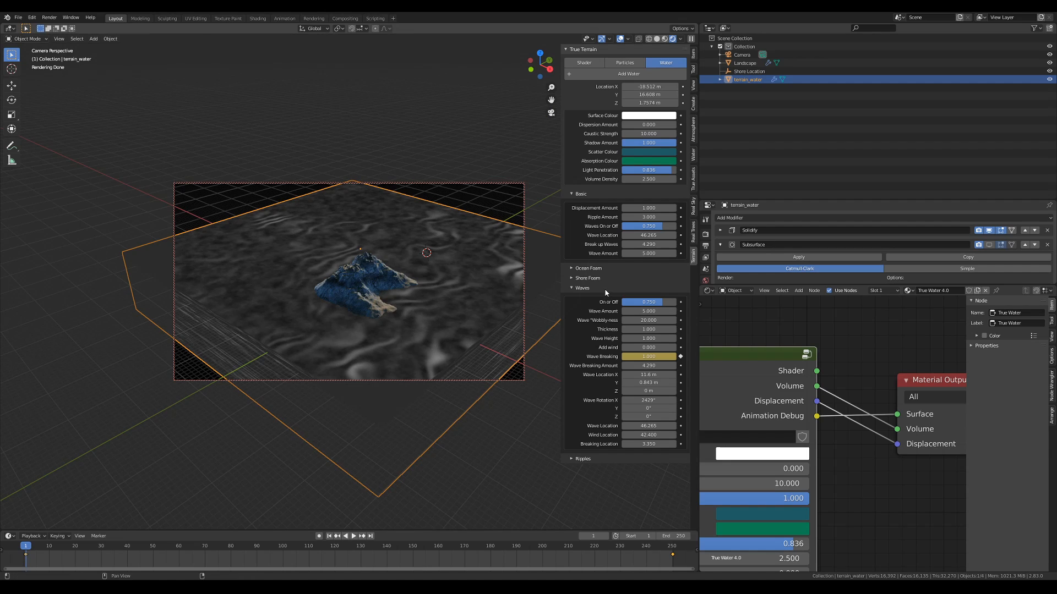
Step: Set the waves' Add wind to 1 to preview the wind pattern across the water
scroll(438, 351, up, 6)
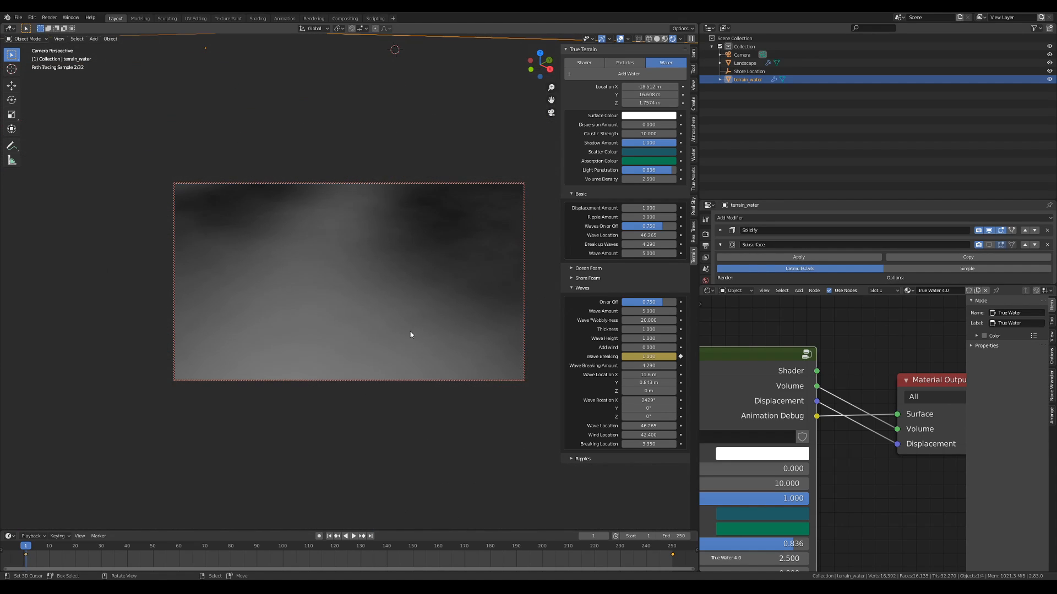
scroll(411, 334, down, 5)
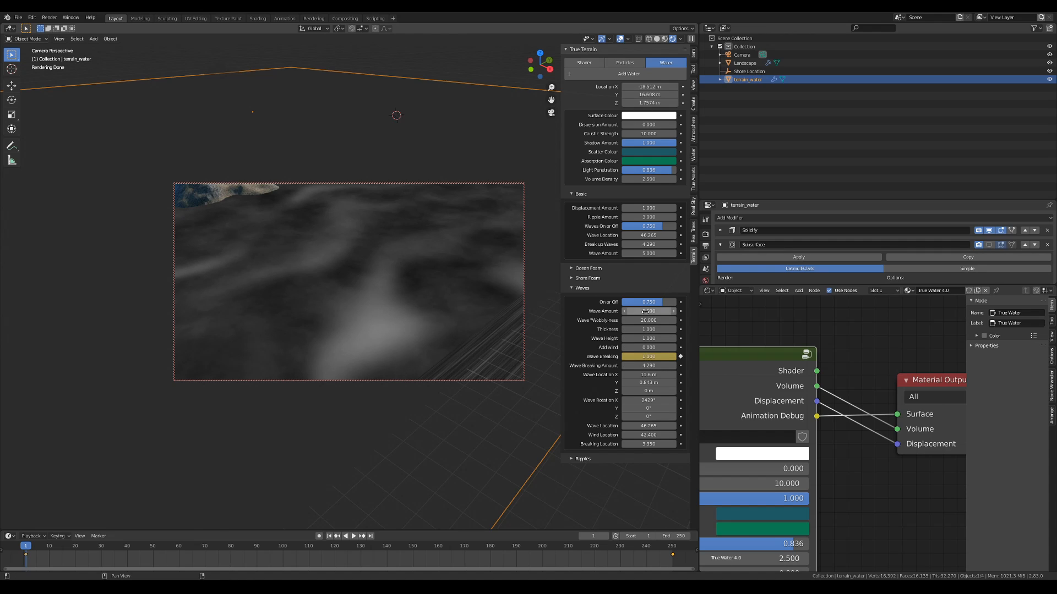
drag(640, 345, 676, 345)
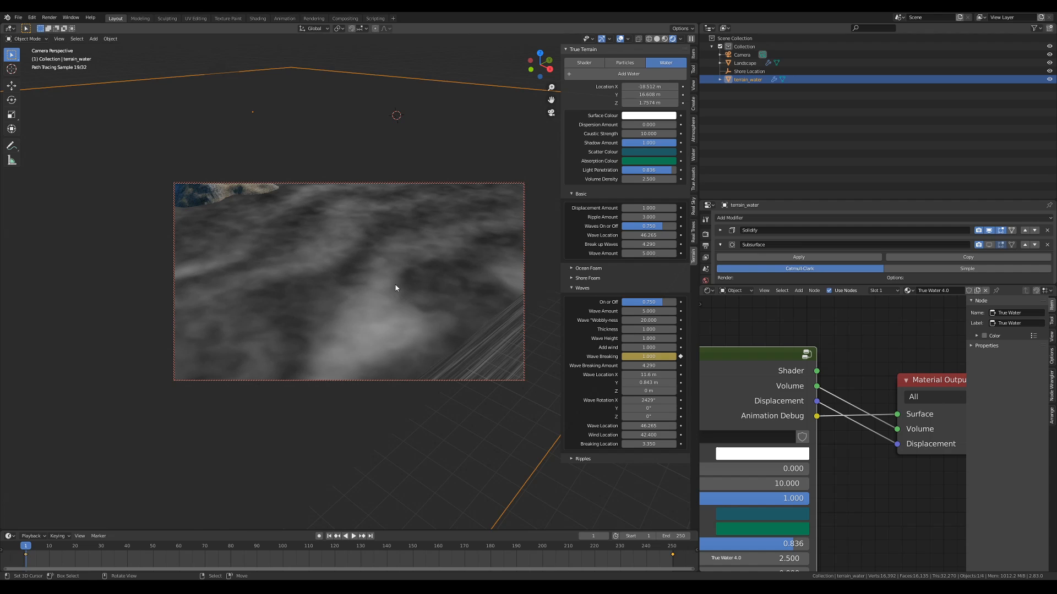
scroll(420, 298, down, 2)
shift+middle_drag(372, 259, 418, 288)
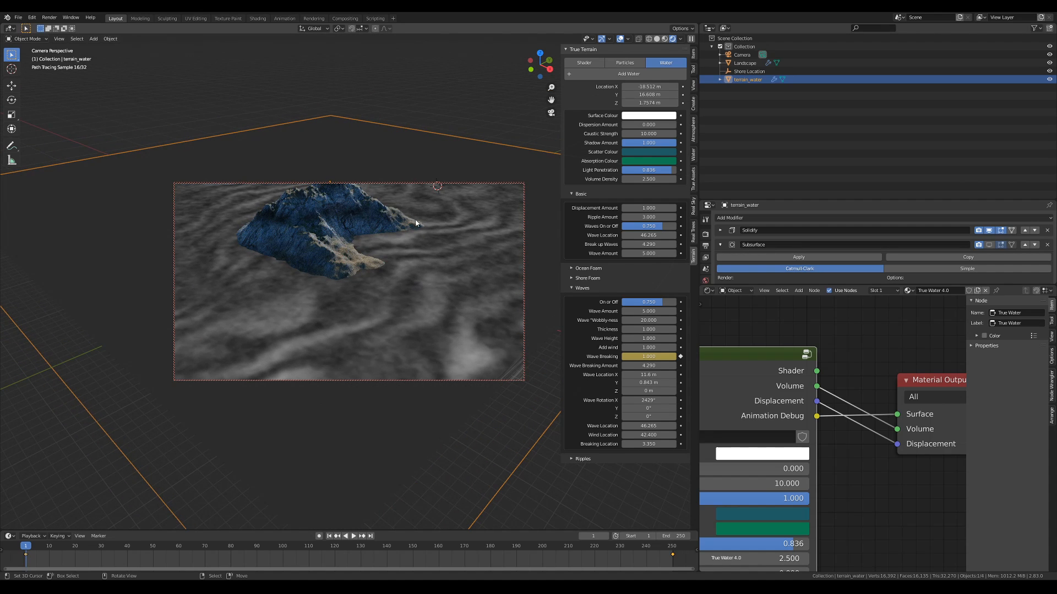
middle_drag(415, 223, 430, 265)
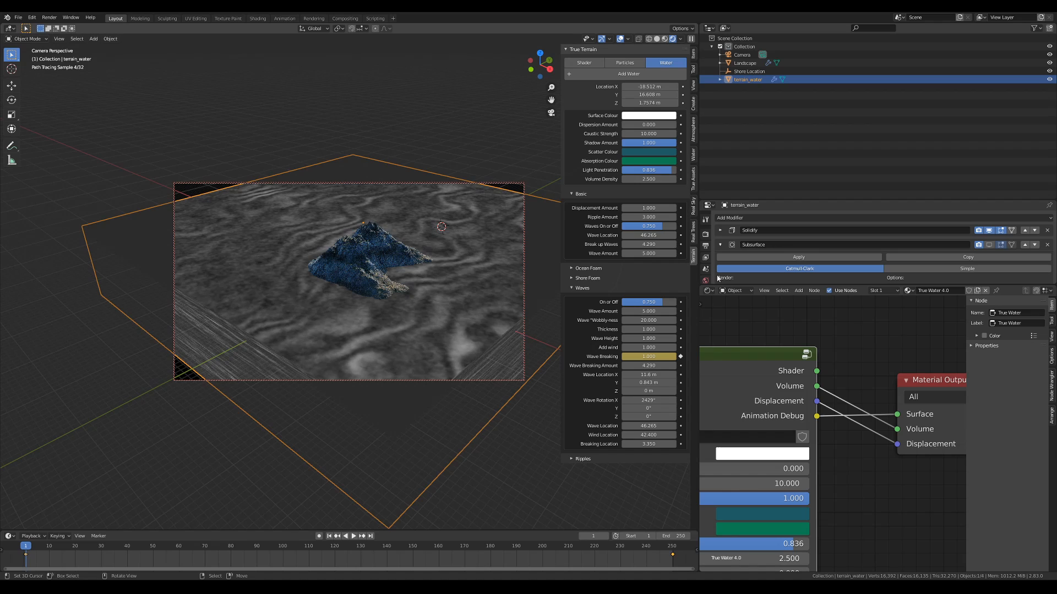
Step: Reconnect the True Water node's Shader output to the Material Output's Surface input and set Add wind to 0.5
ctrl+shift+click(755, 374)
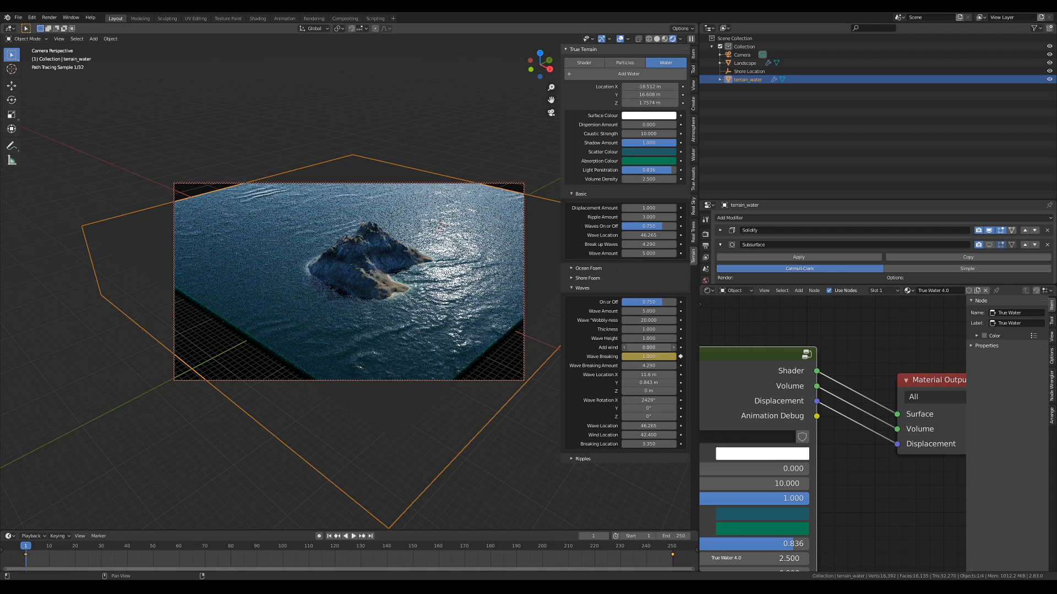
drag(652, 348, 652, 349)
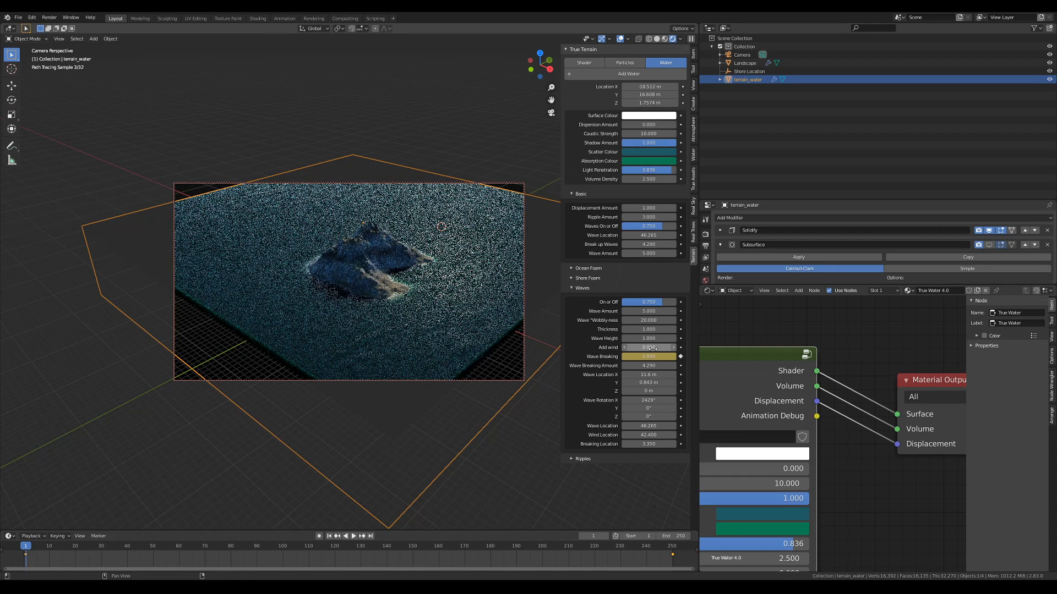
click(654, 349)
text(0.0)
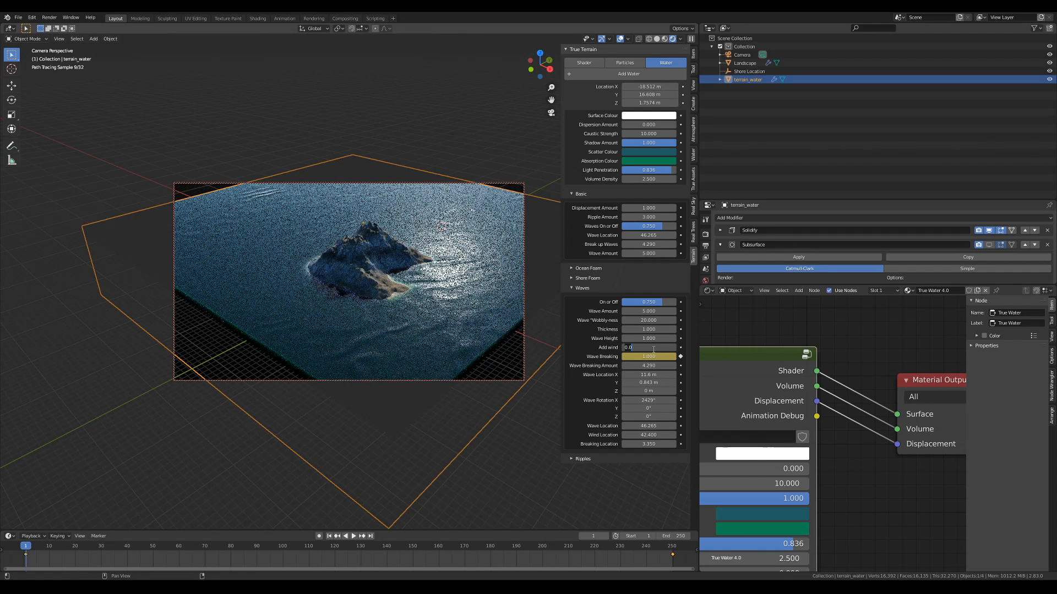
key(Return)
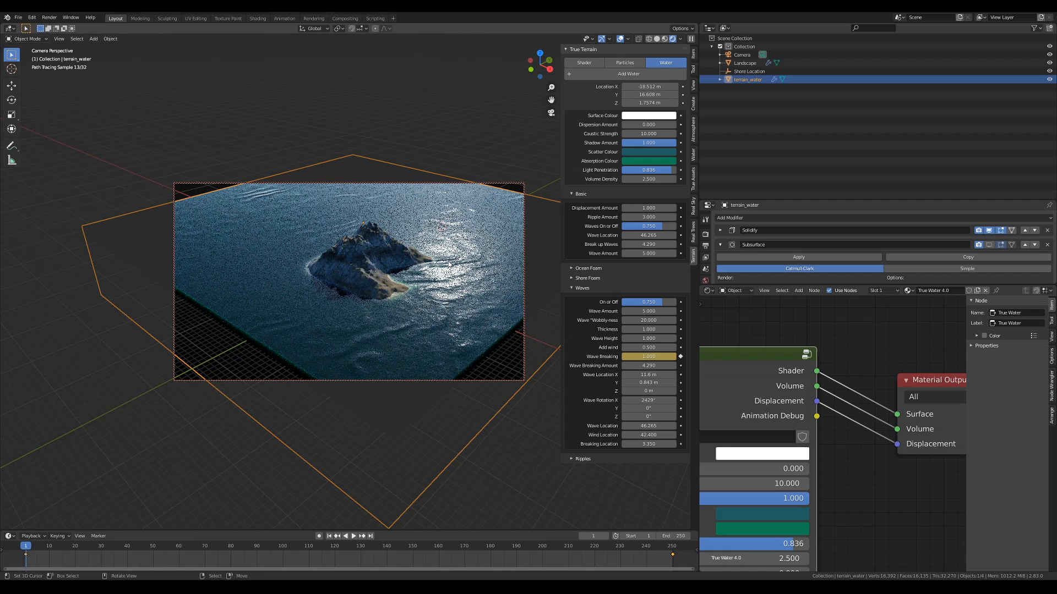
Step: Set the waves' Wave Amount to 20 and Wave Wobblyness to 10
click(649, 310)
text(5.0)
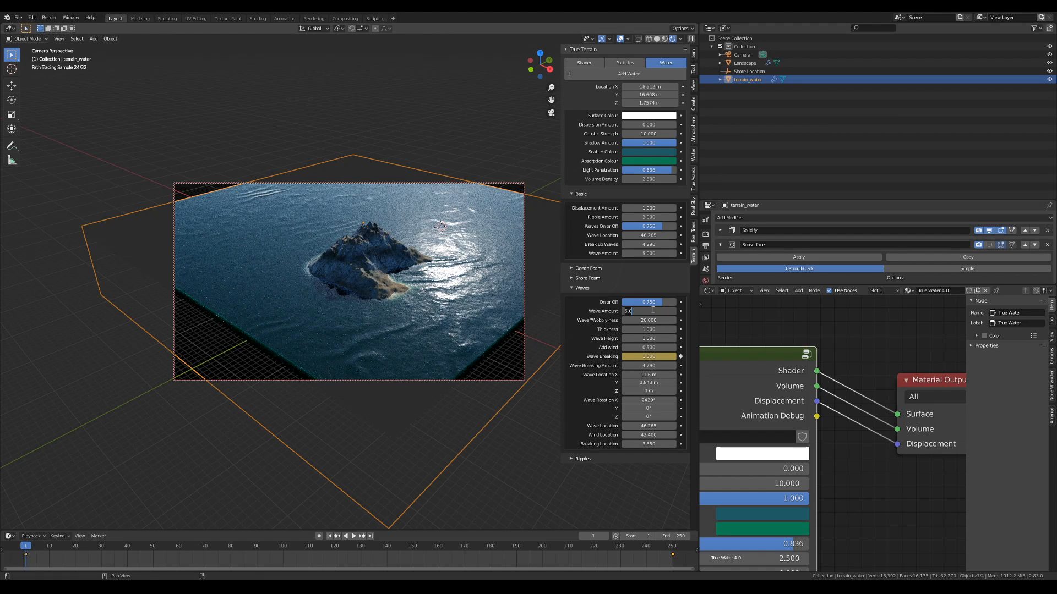
text(20)
key(Return)
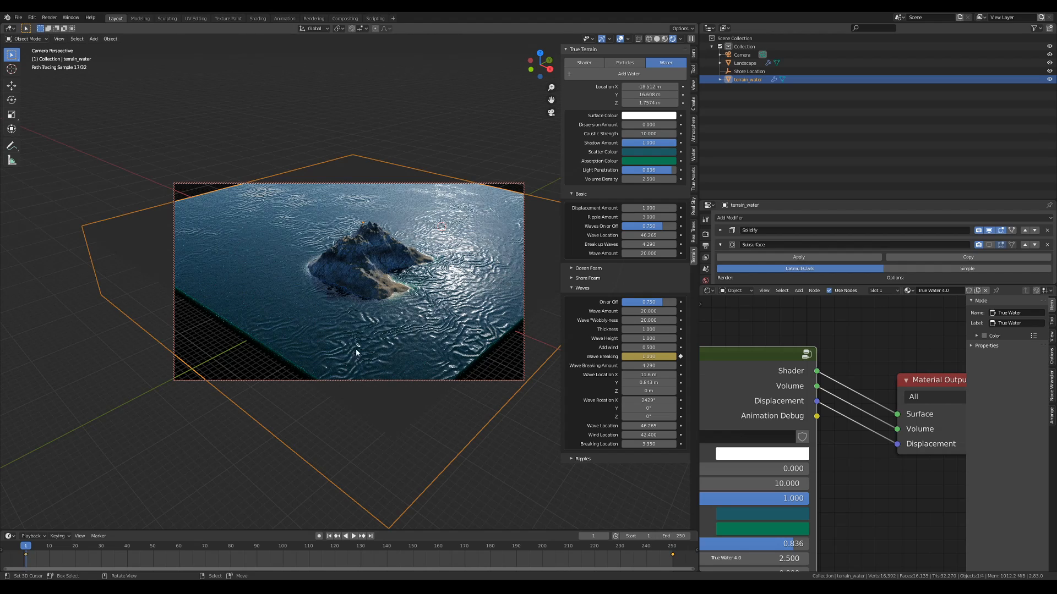
click(651, 320)
text(10)
key(Return)
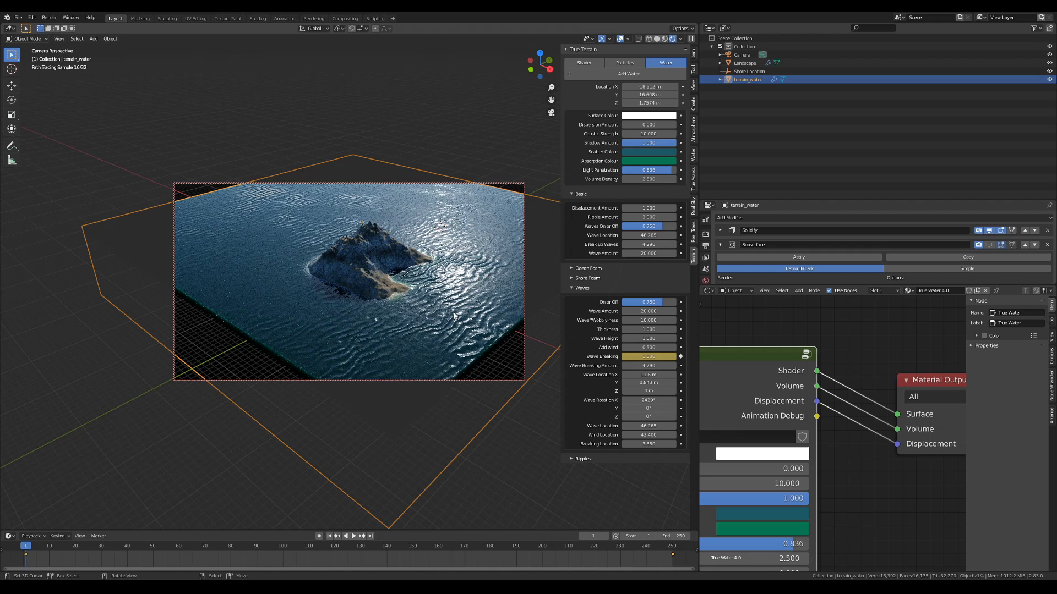
Step: Turn on the water's ocean foam by setting its On or Off value to 1
click(581, 289)
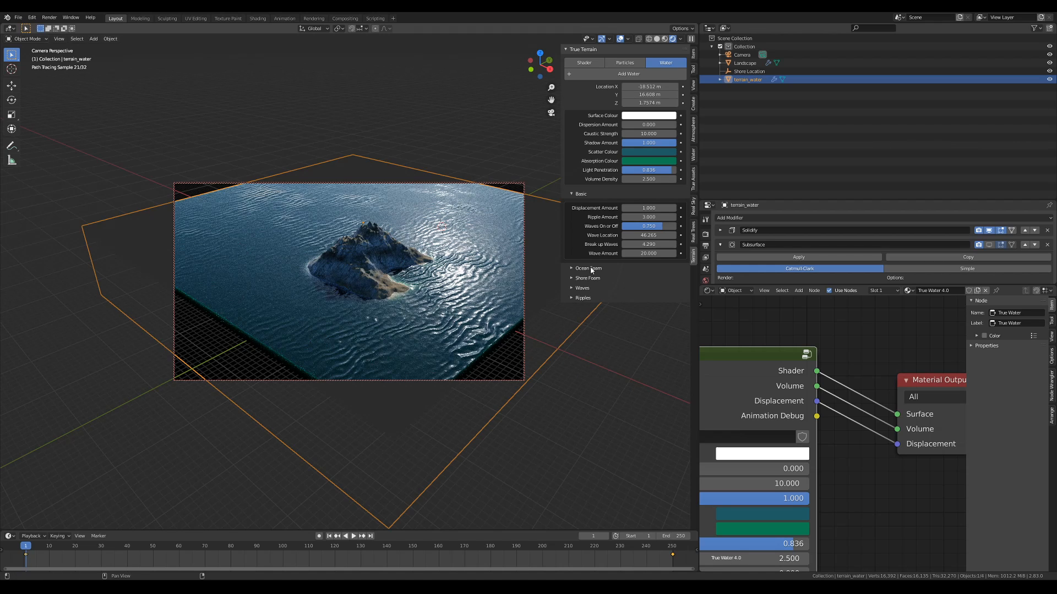
click(588, 268)
drag(641, 282, 676, 283)
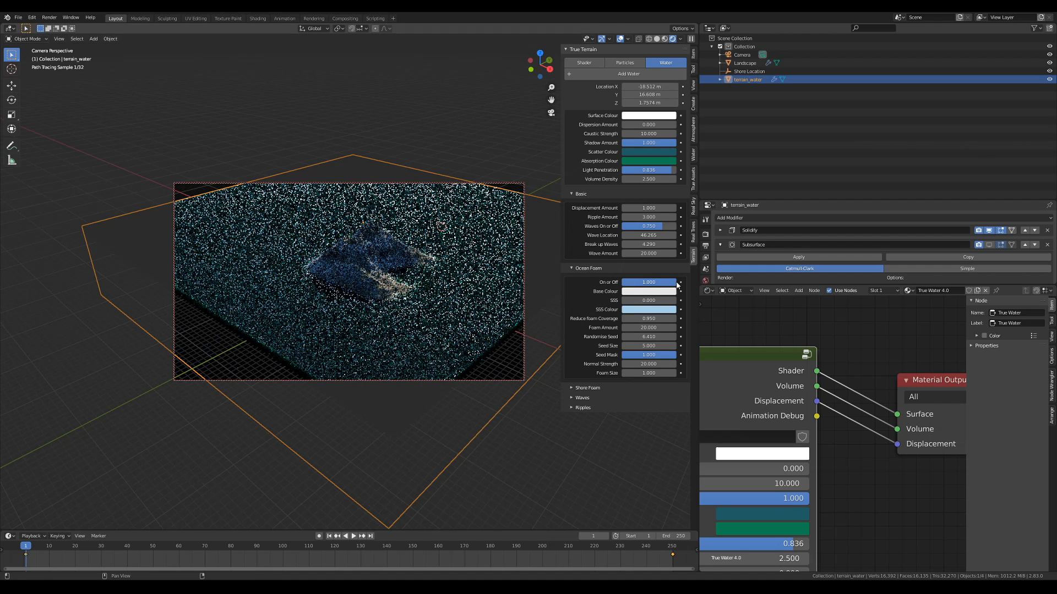
Step: From the top view, set the ocean foam's Reduce Foam Coverage to 0.300, Randomise Seed to 6.910 and Seed Size to 2.800
middle_drag(423, 283, 418, 298)
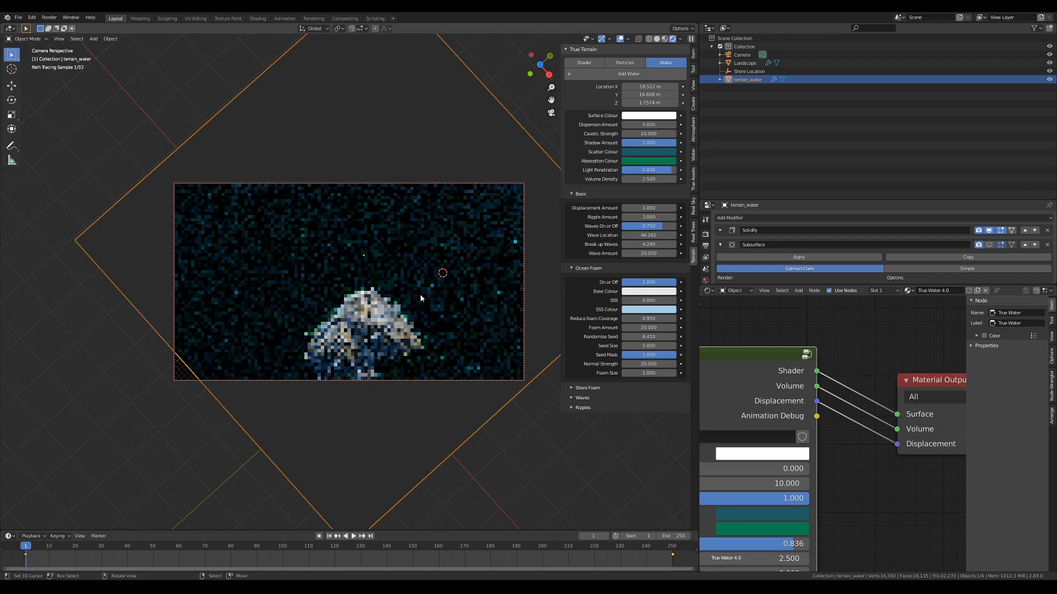
key(KP_7)
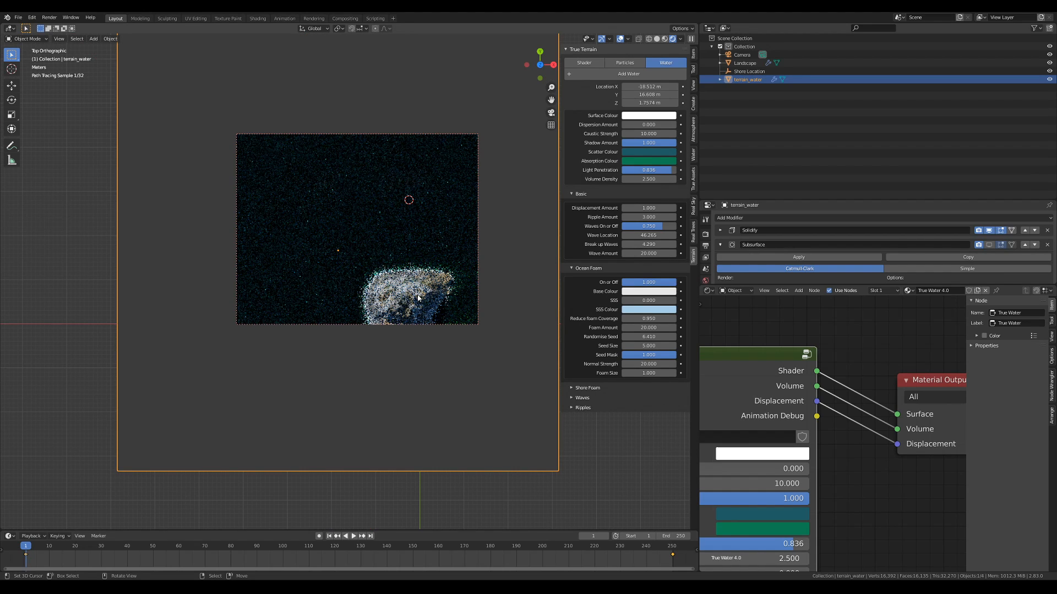
scroll(418, 298, down, 4)
shift+middle_drag(418, 298, 394, 255)
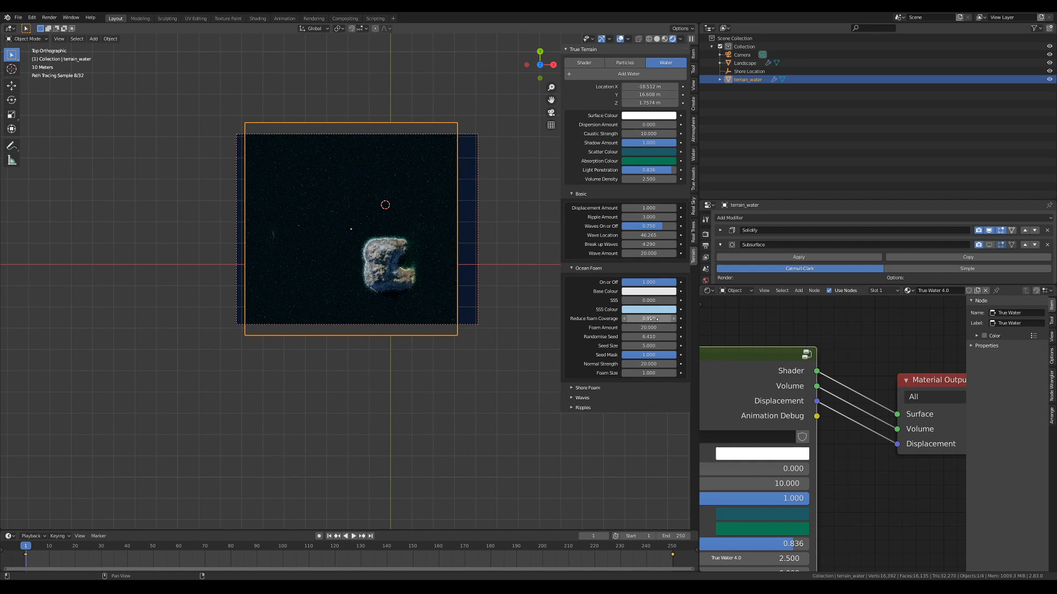
drag(654, 318, 581, 318)
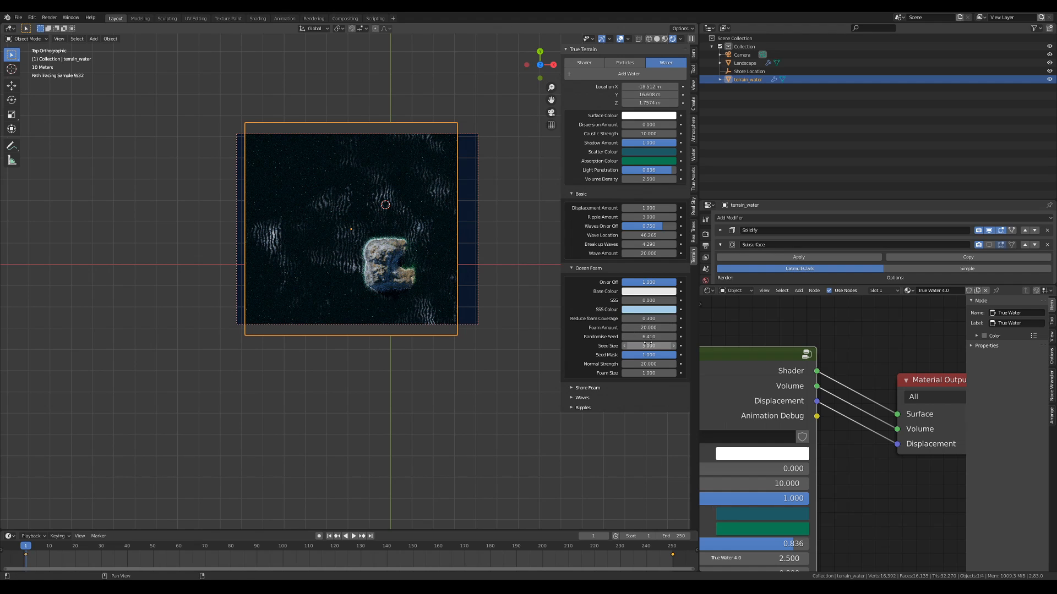
drag(648, 337, 642, 346)
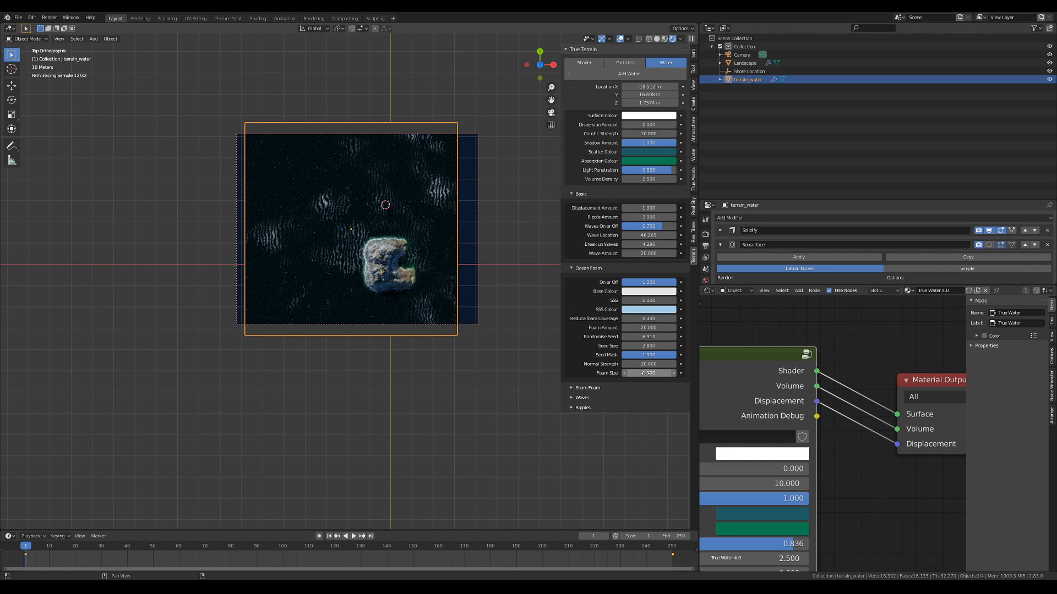
Step: Try ocean foam sizes of 23.200, 1 and 0.1 in close-up, and set Foam Size to 10
drag(648, 373, 648, 373)
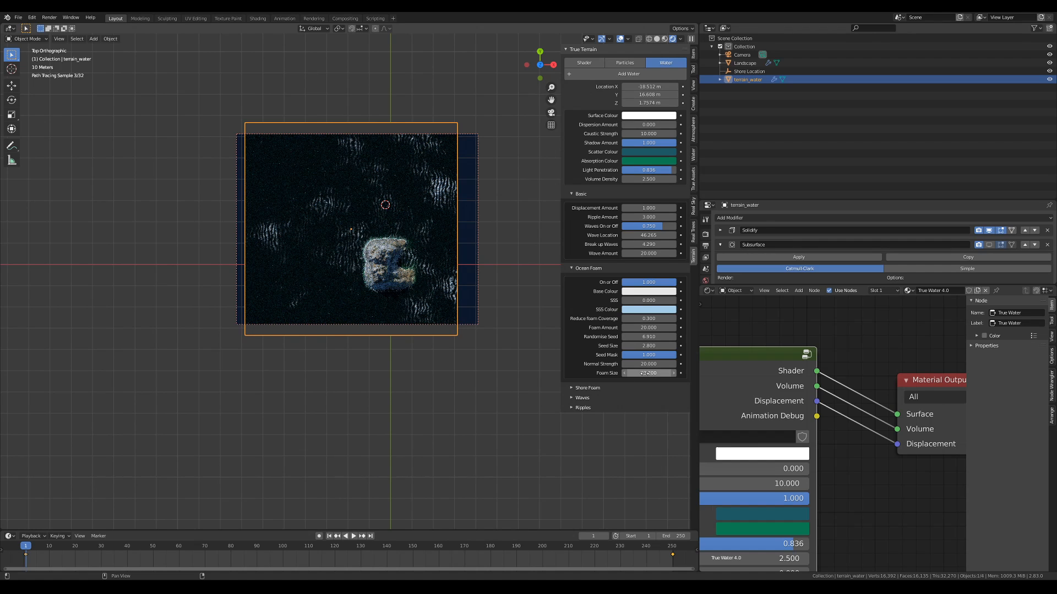
scroll(431, 200, up, 10)
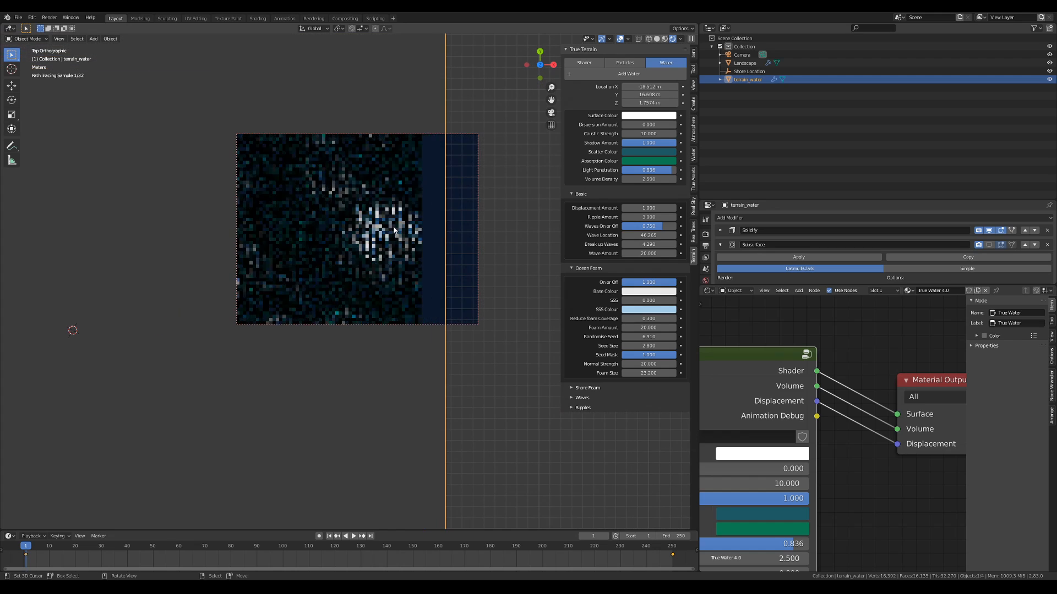
scroll(394, 230, up, 6)
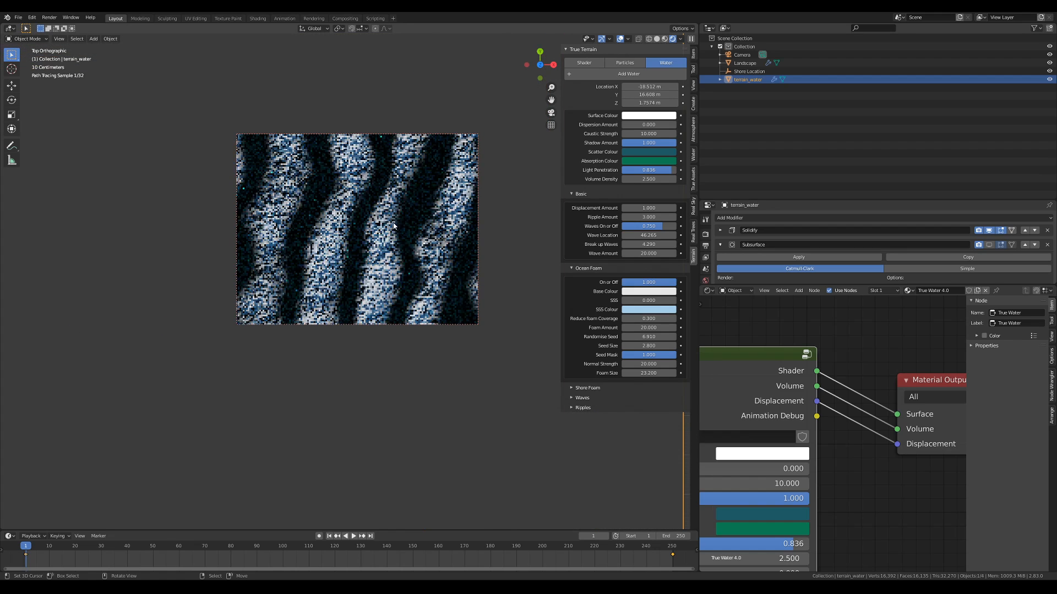
click(648, 372)
text(1)
key(Return)
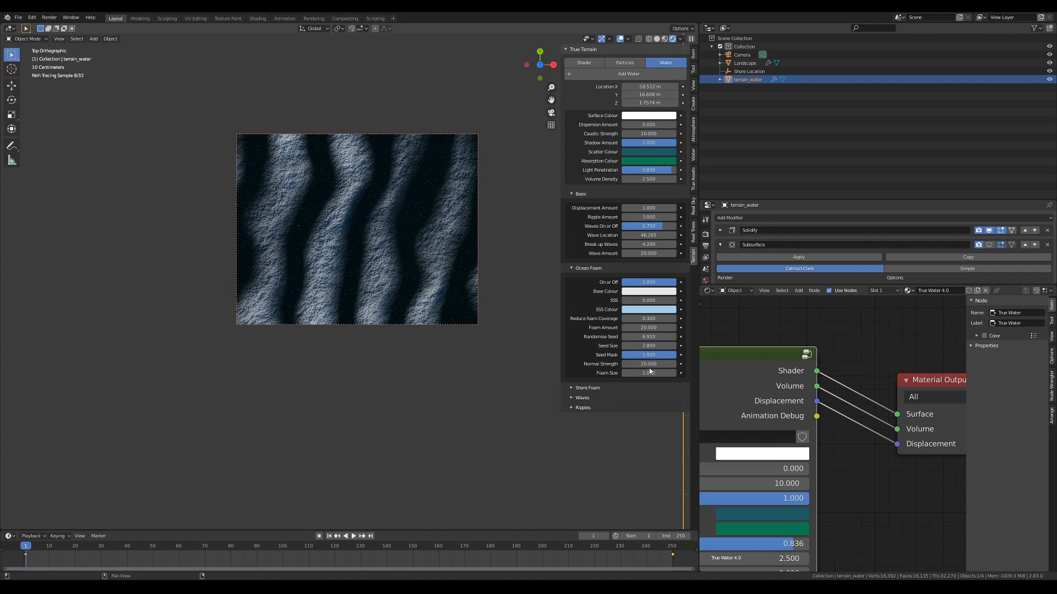
click(650, 372)
key(Return)
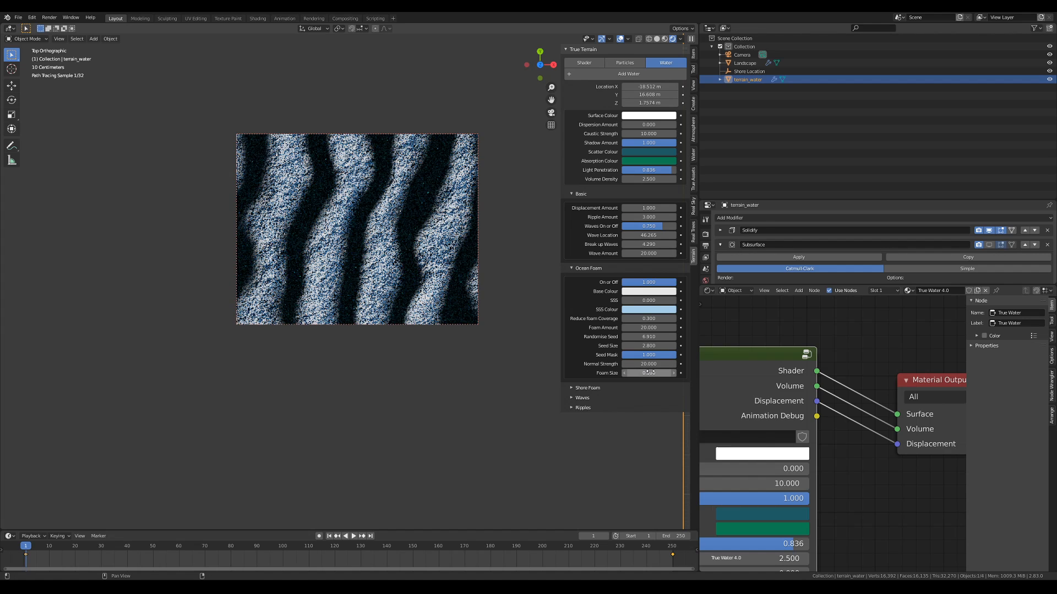
click(650, 372)
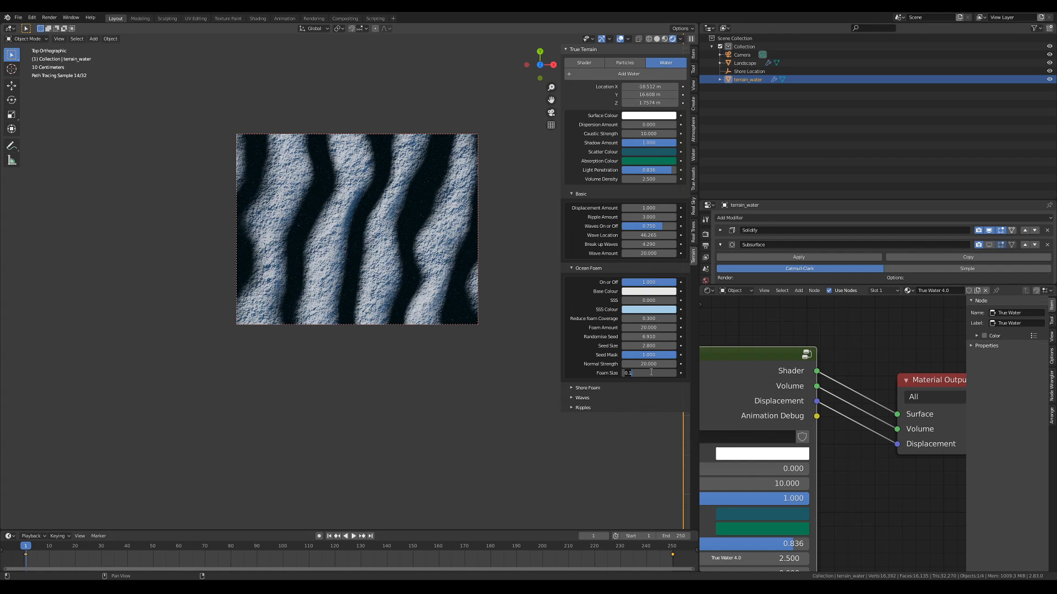
text(10)
key(Return)
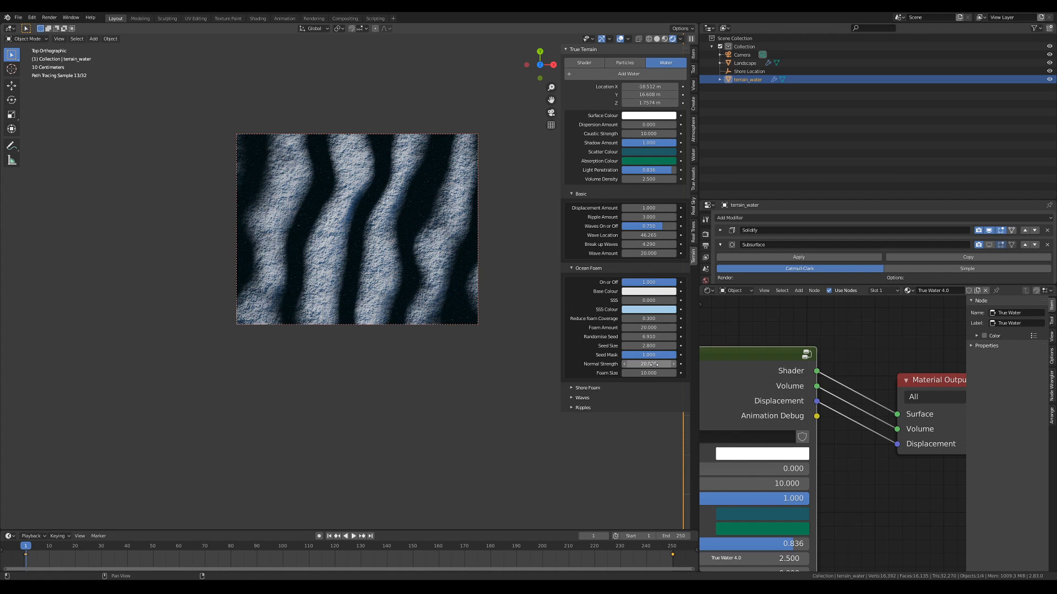
Step: Try ocean foam Normal Strength values of 1 and 0.1, and set it to 0.5
click(654, 363)
key(Return)
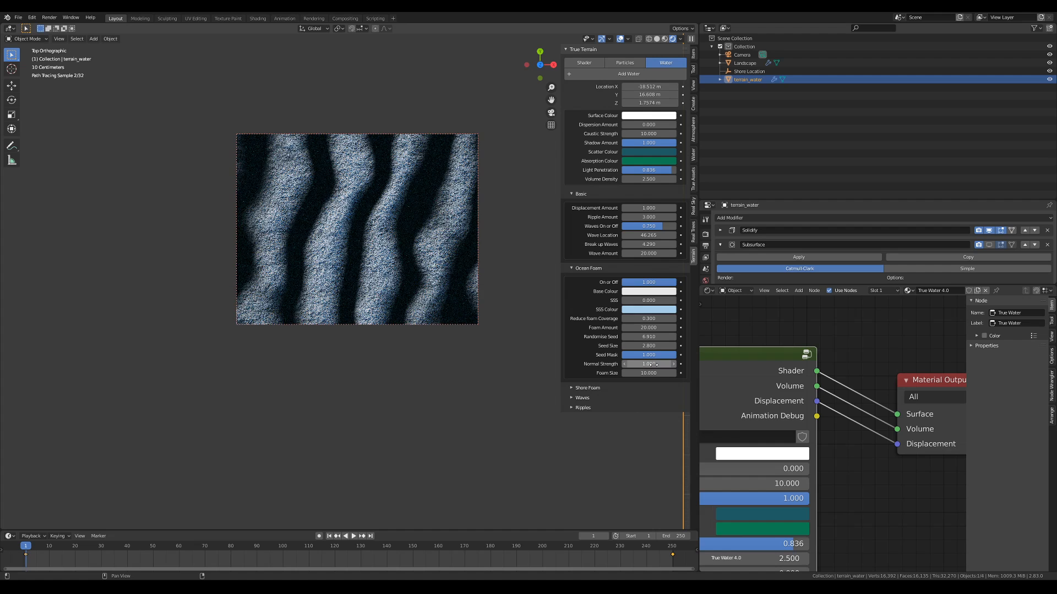
click(652, 364)
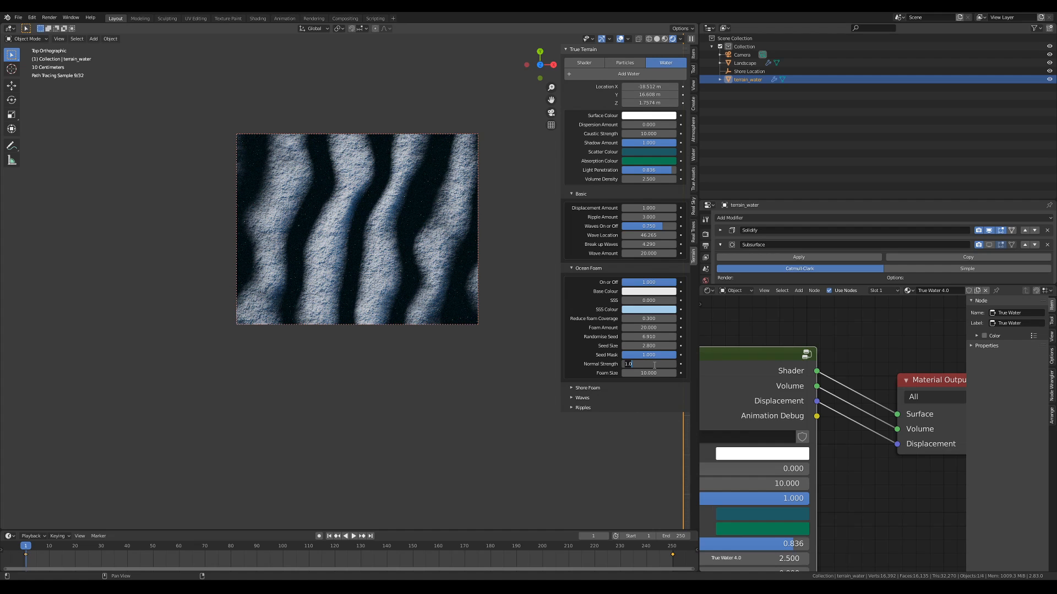
text(0.1)
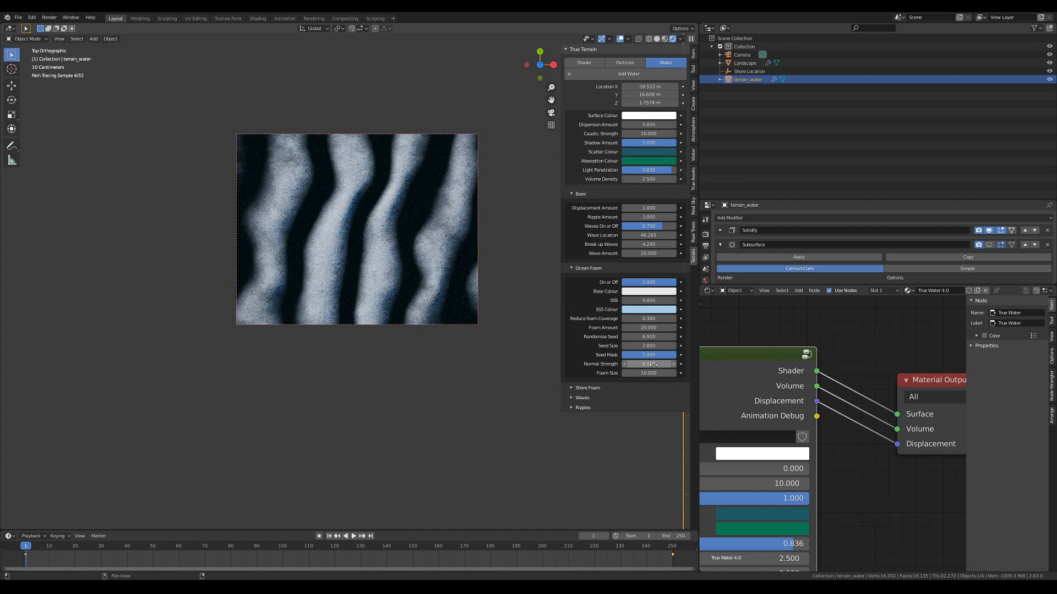
key(Return)
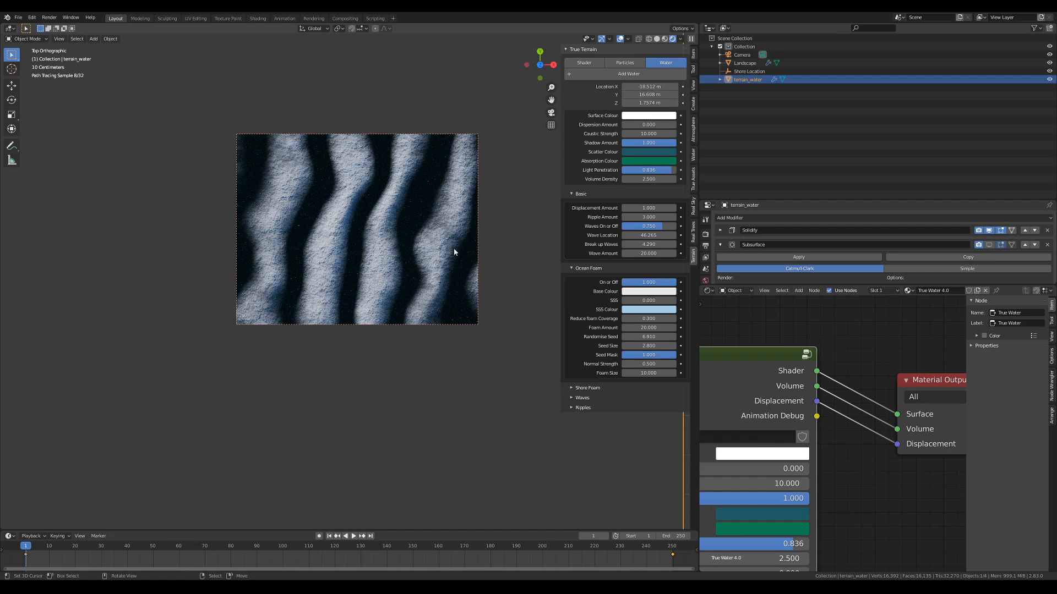
Step: Set the ocean foam's Foam Amount to 5 and check the island and water from the camera view
double_click(653, 329)
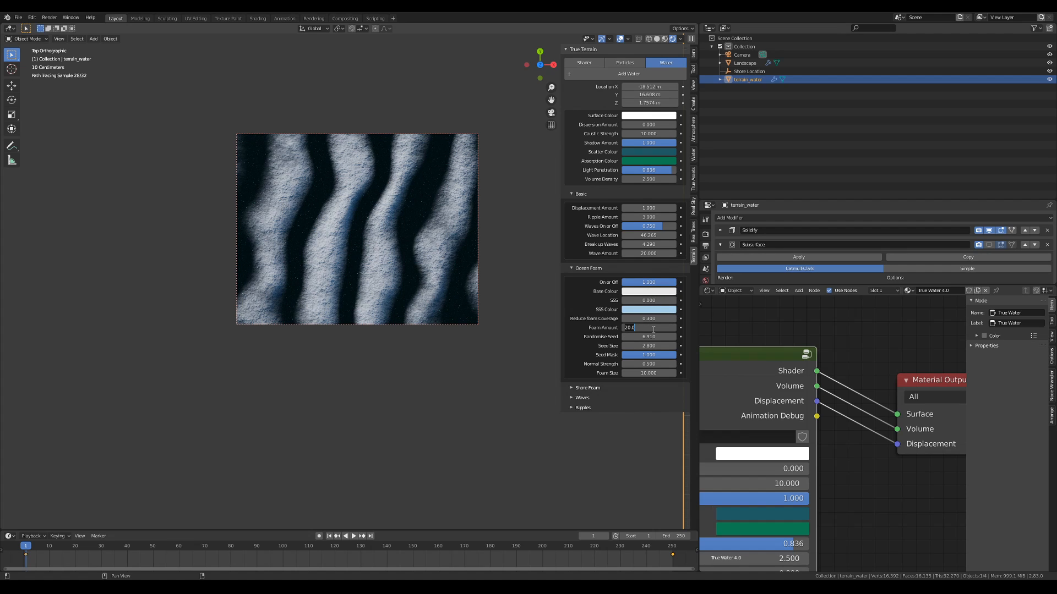
text(5)
key(Return)
scroll(440, 182, down, 3)
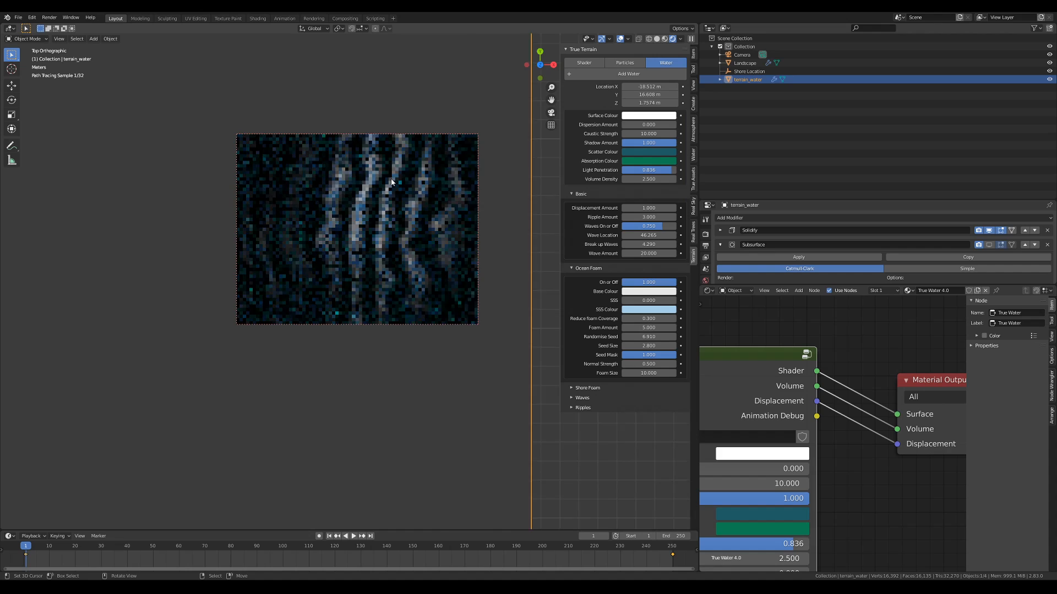
scroll(384, 200, down, 5)
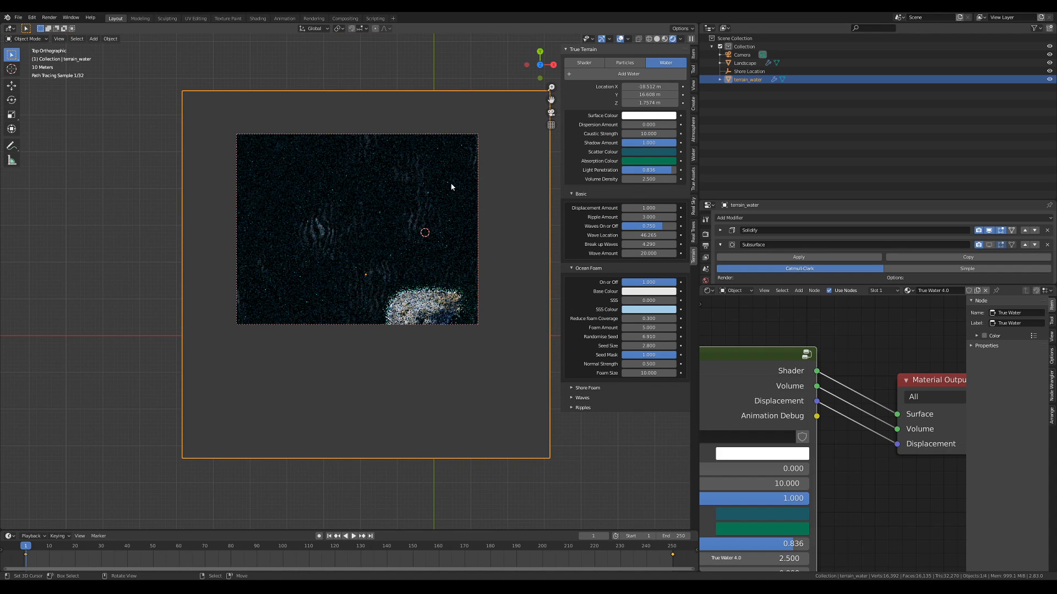
key(KP_0)
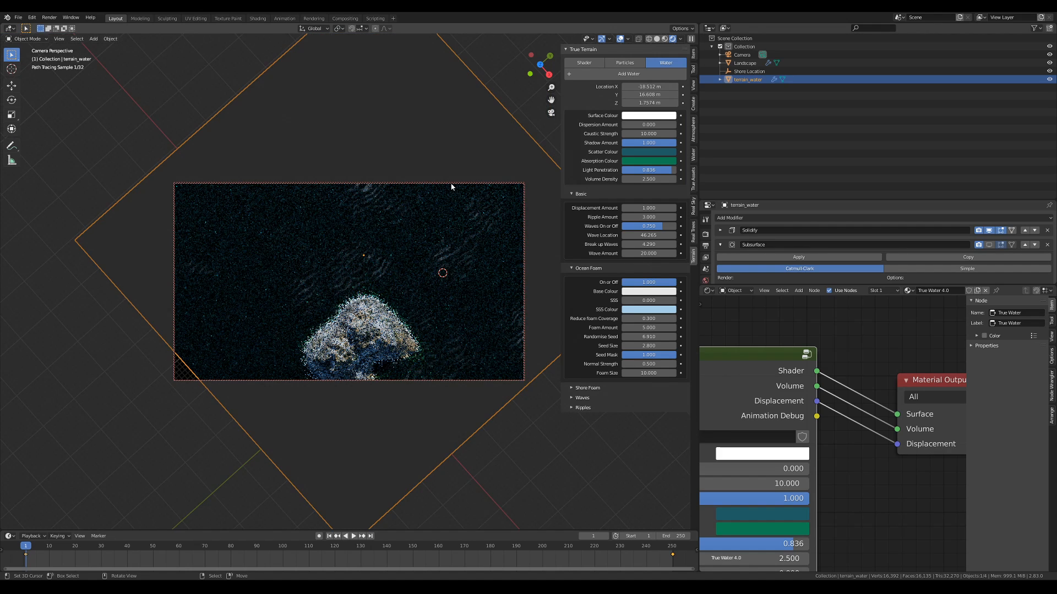
middle_drag(393, 288, 388, 249)
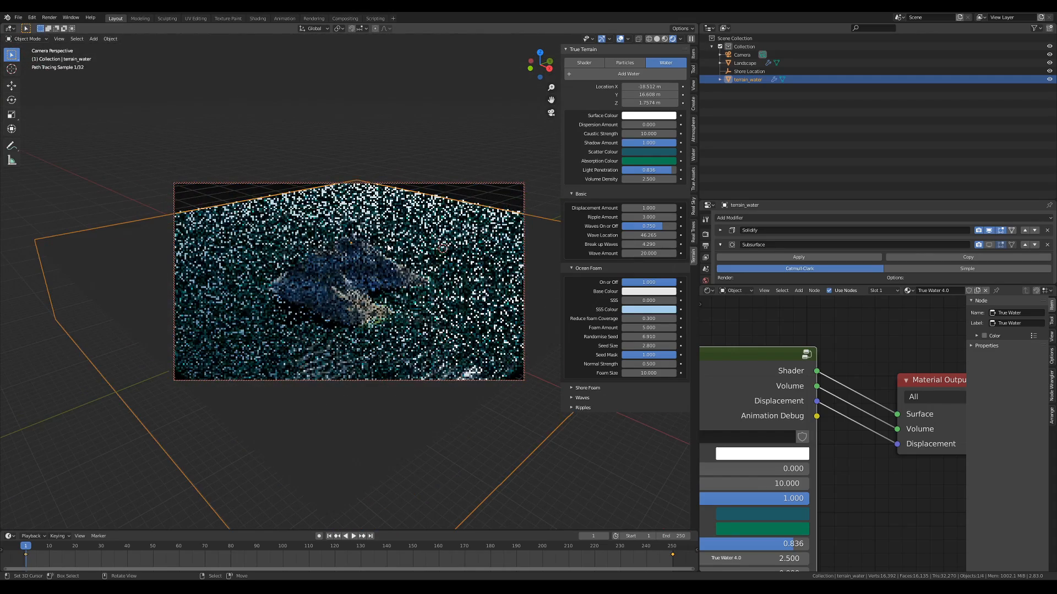
scroll(391, 248, up, 3)
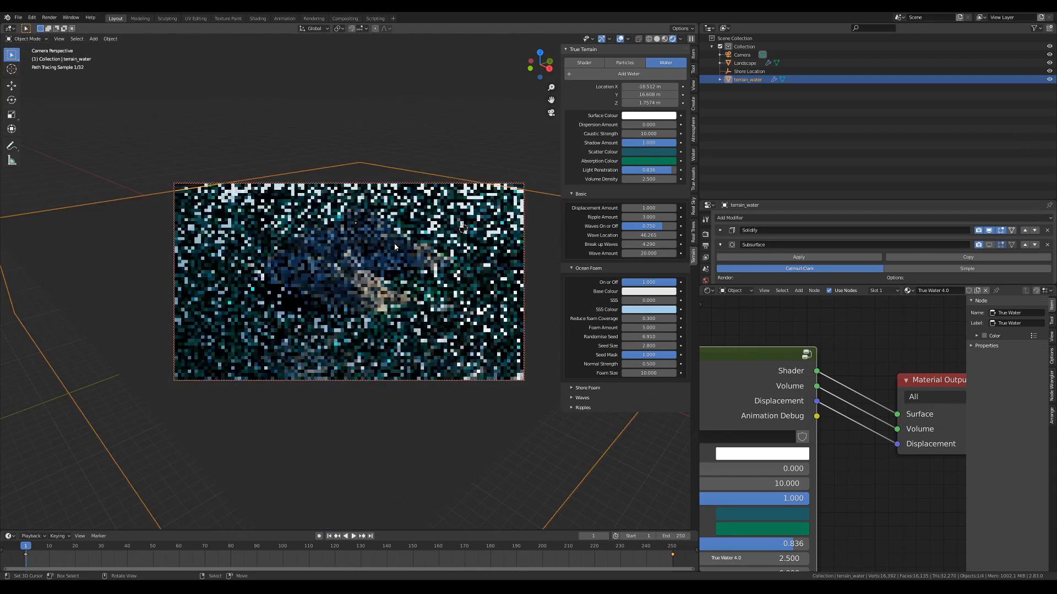
scroll(396, 248, down, 2)
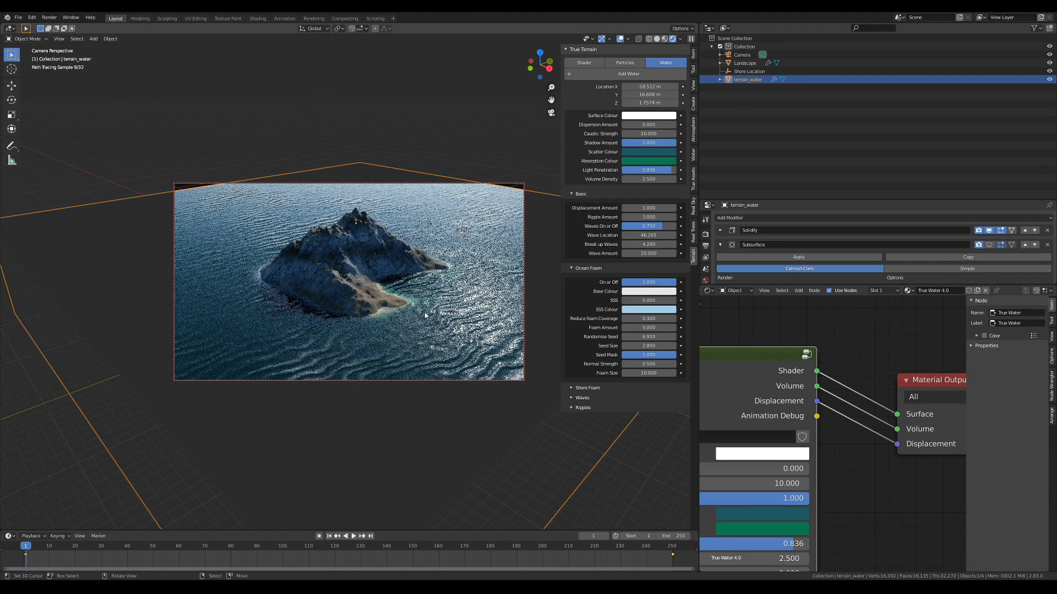
Step: Turn off the water's waves by setting their On or Off value to 0
click(592, 268)
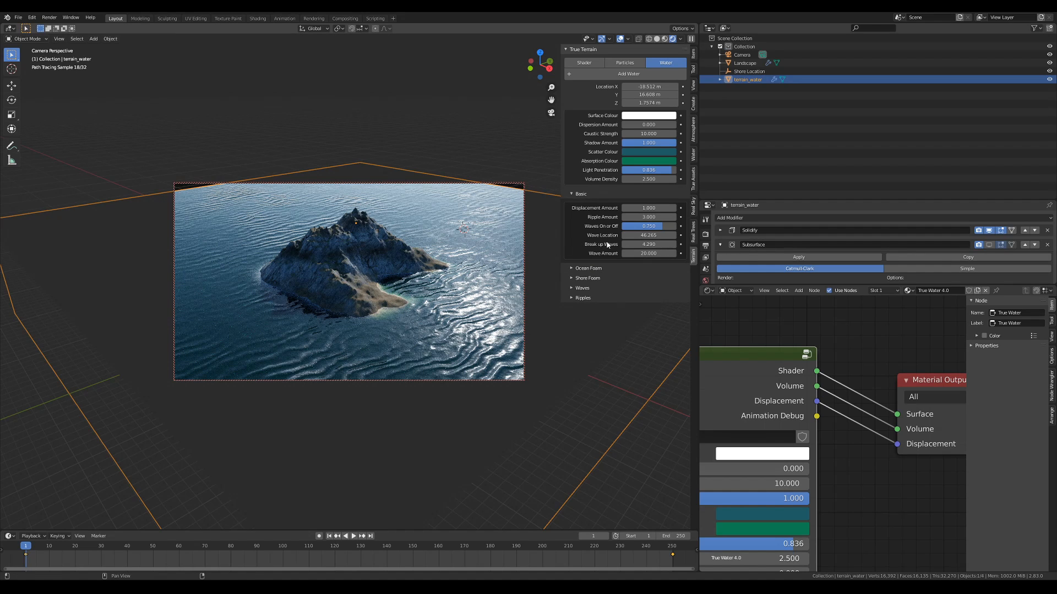
click(587, 278)
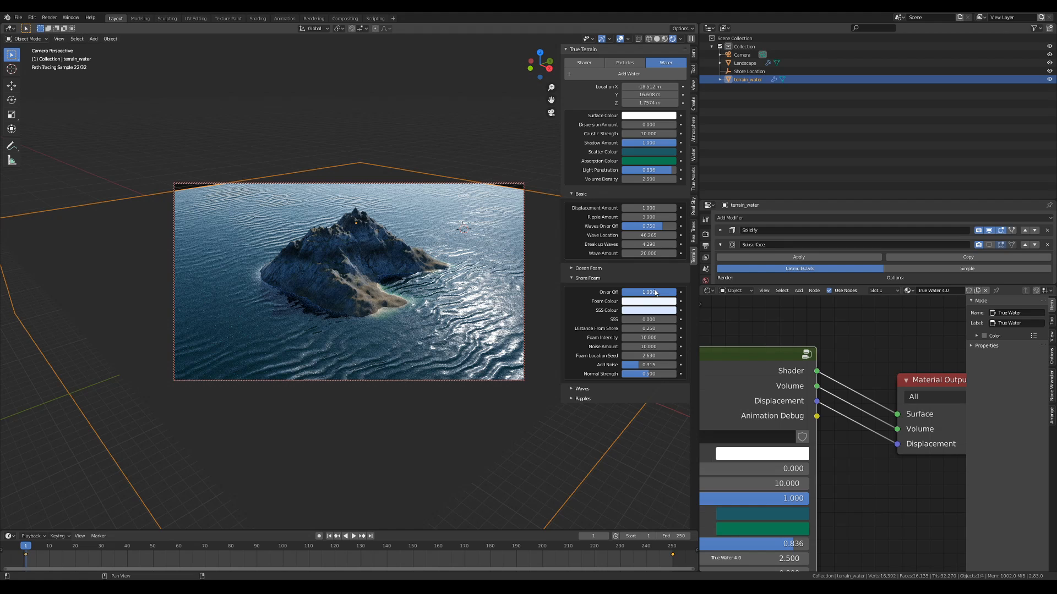
click(590, 277)
click(587, 288)
drag(654, 303, 621, 301)
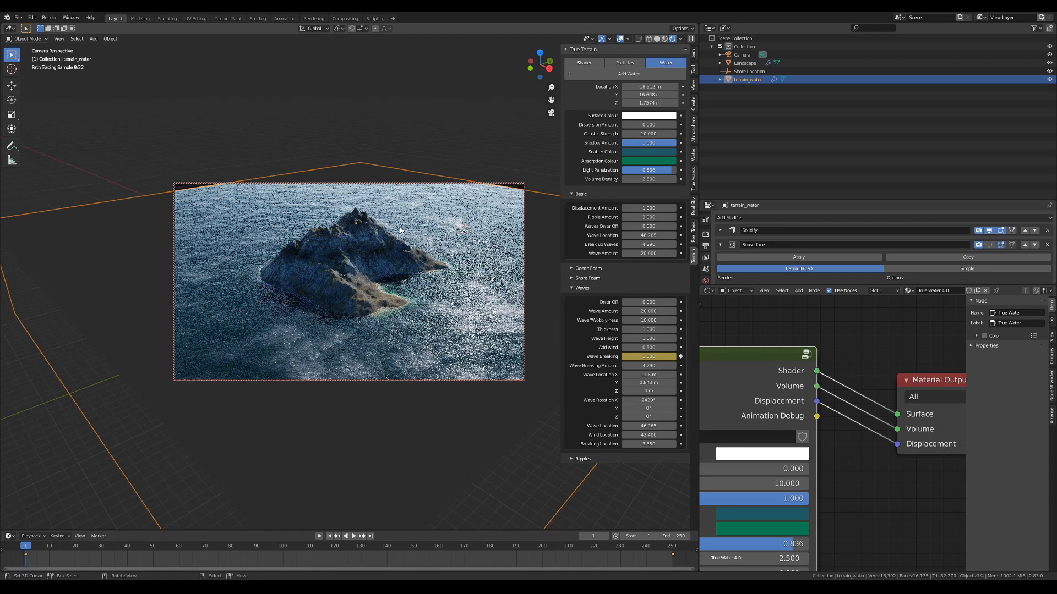
click(583, 287)
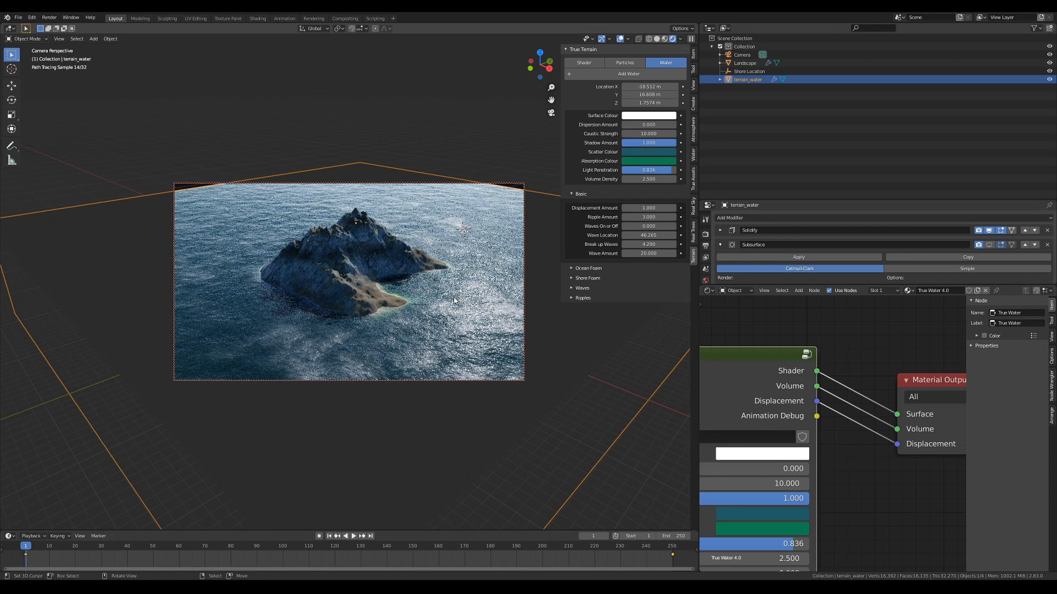
Step: Adjust the ocean foam from above and in camera view: Reduce Foam Coverage 0.720, Foam Amount 20, Randomise Seed 17.010 and Seed Size 20
key(KP_7)
scroll(454, 301, down, 7)
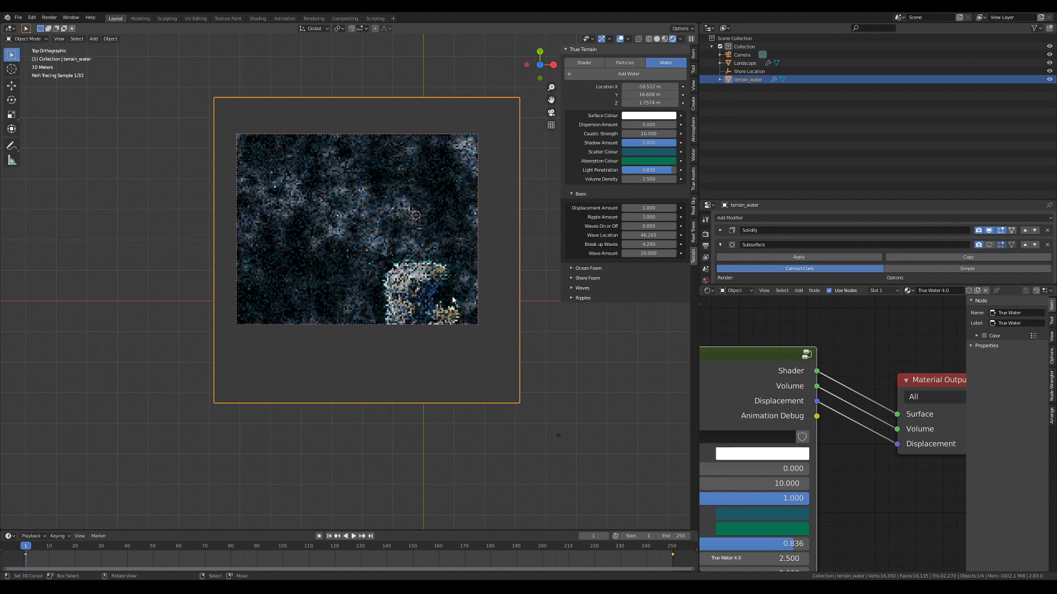
shift+middle_drag(454, 301, 419, 279)
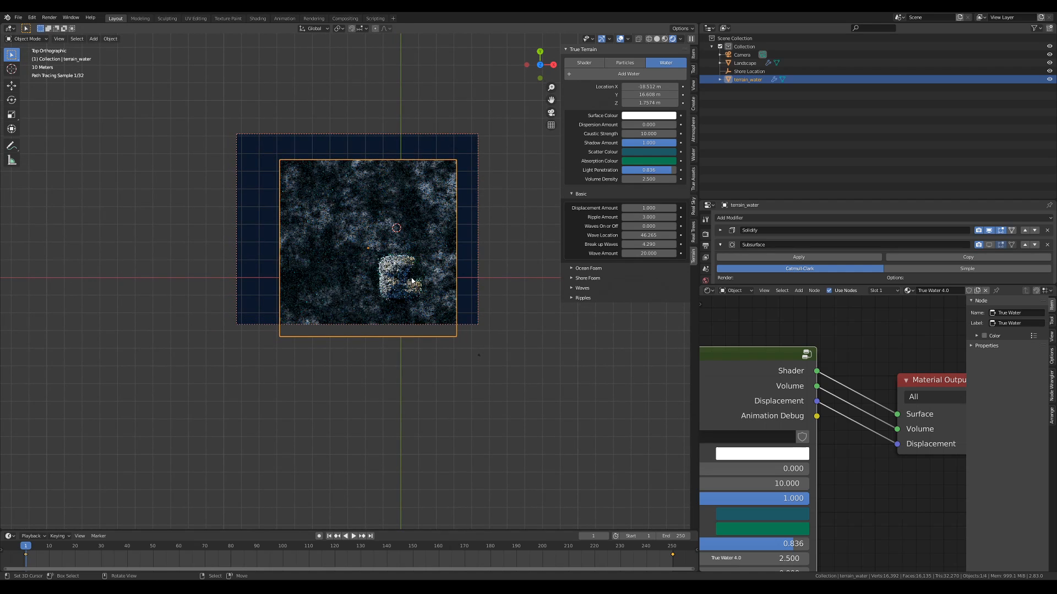
click(594, 269)
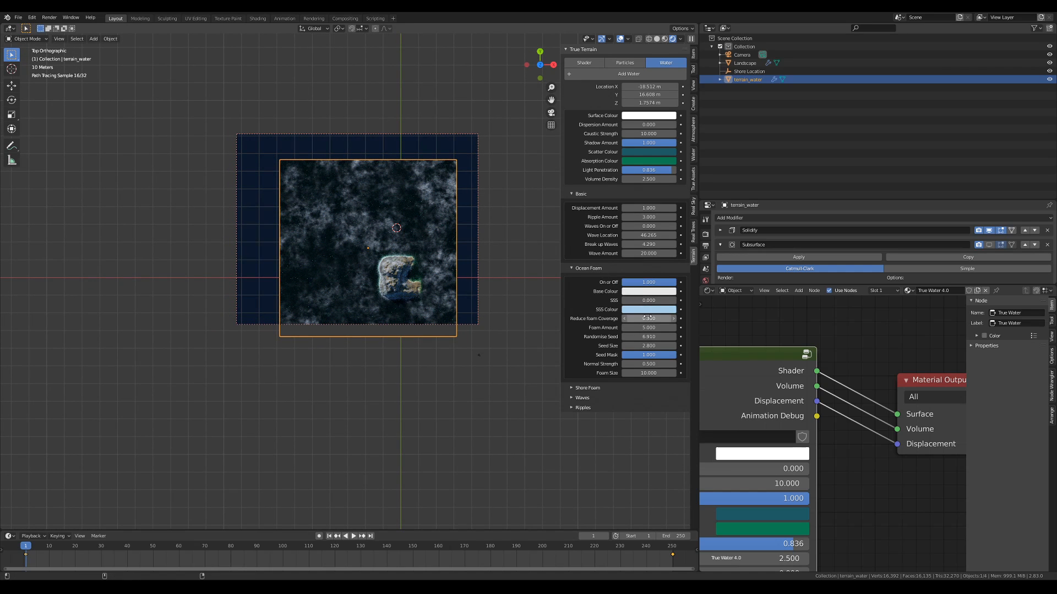
mouse_move(649, 317)
mouse_down()
mouse_move(681, 318)
mouse_move(647, 327)
mouse_move(660, 328)
mouse_up()
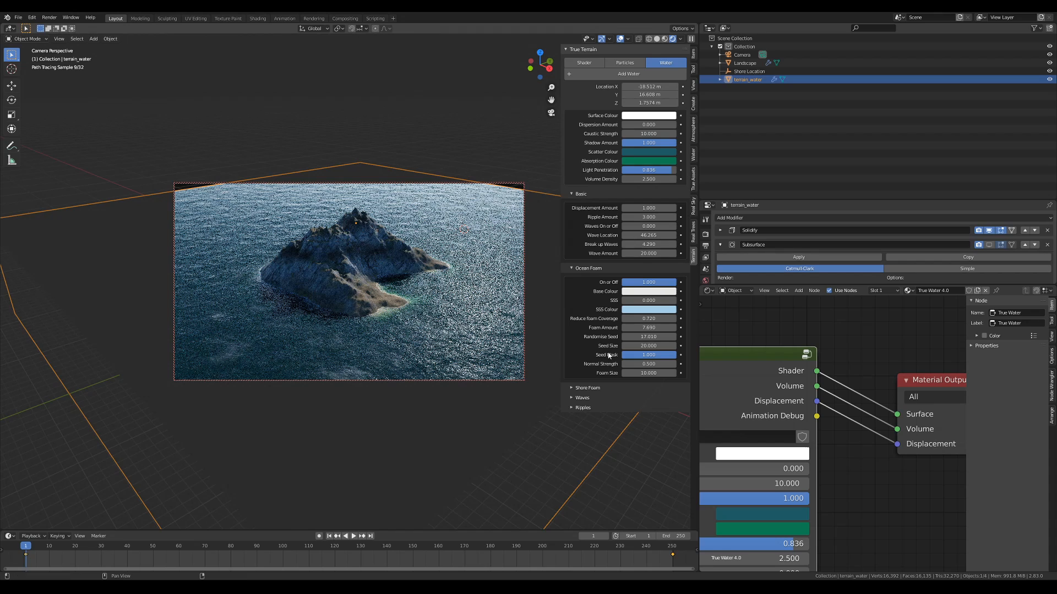
click(650, 327)
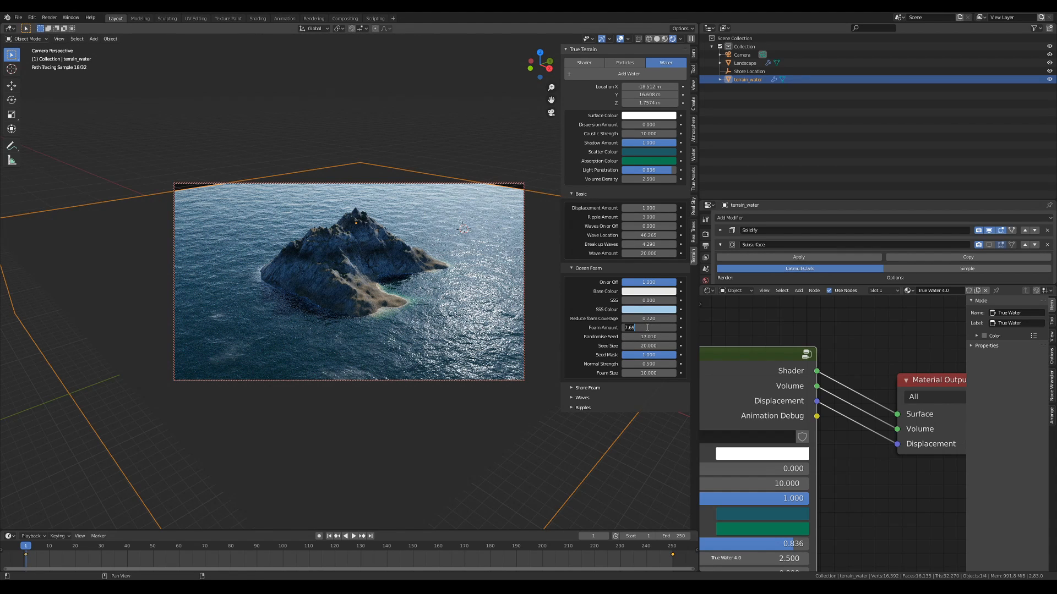
key(Return)
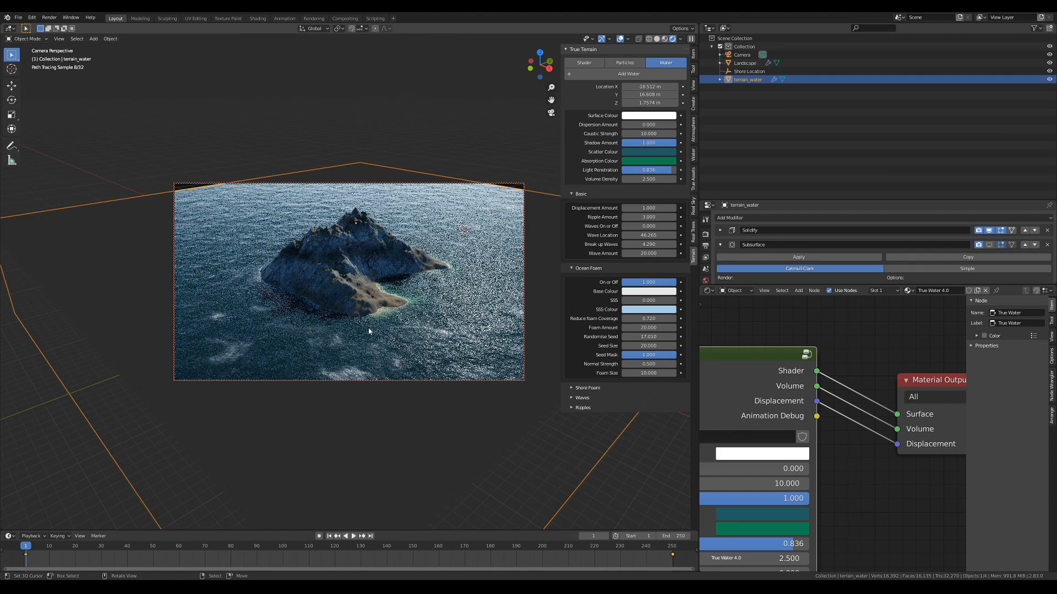
Step: Enable the water's Subsurface modifier in the viewport, set Displacement Amount to 5, and view the island from a higher angle
click(989, 245)
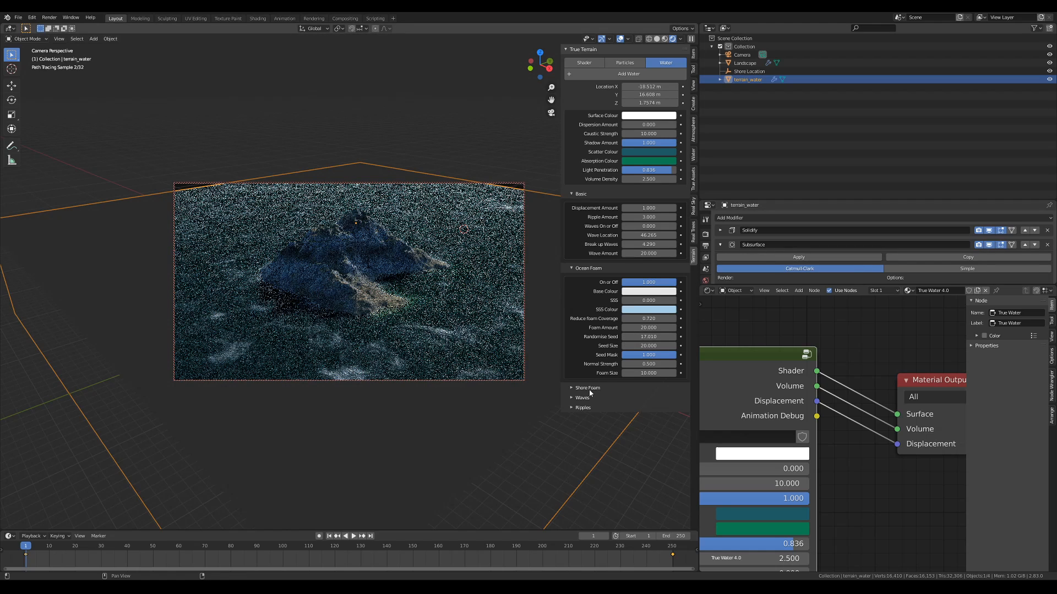
click(649, 208)
text(5)
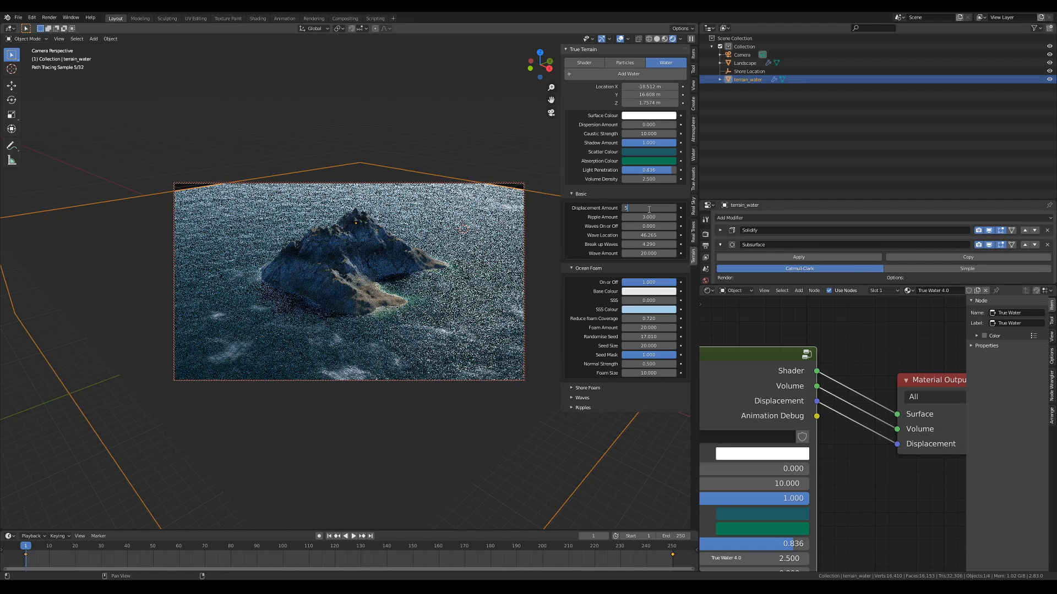
key(Return)
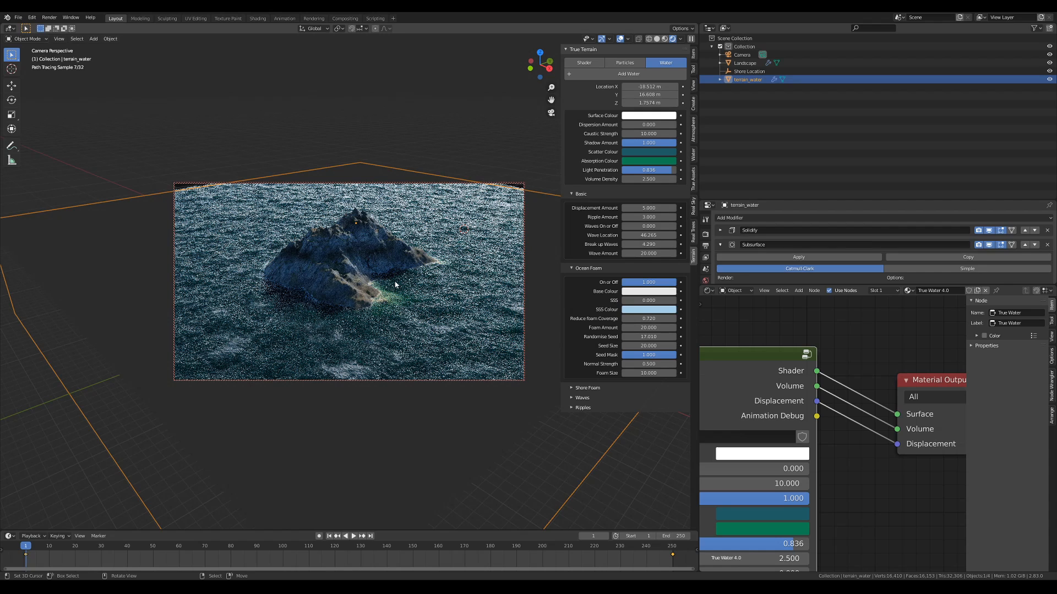
mouse_move(394, 277)
middle_down()
mouse_move(393, 288)
mouse_move(404, 271)
middle_up()
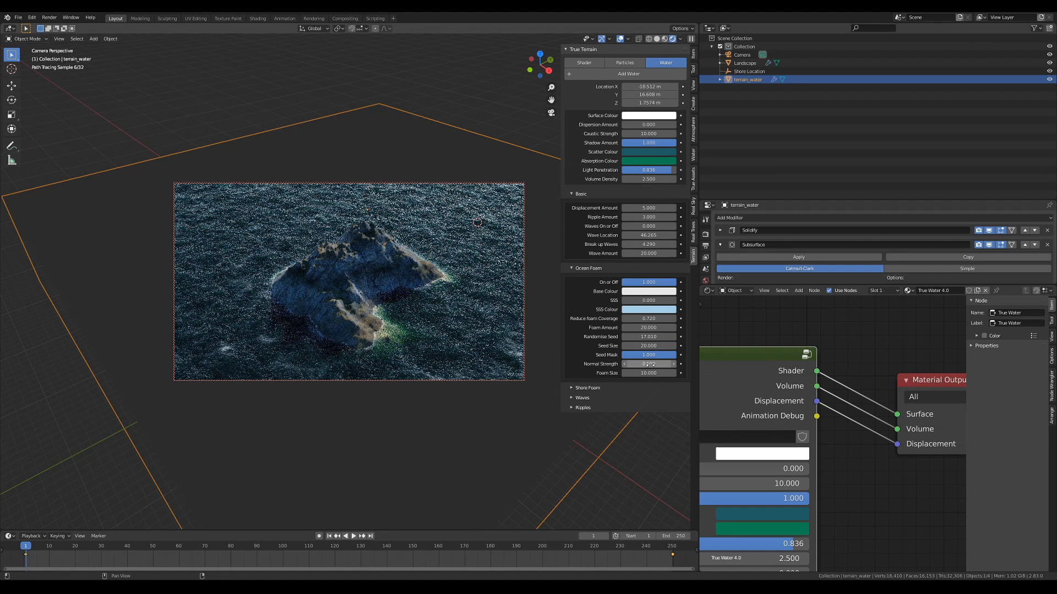
Step: Set the water ripples to Micro Detail Intensity 0.1, Large Ripple Intensity 0.05 and Ripple Amount 20
click(585, 409)
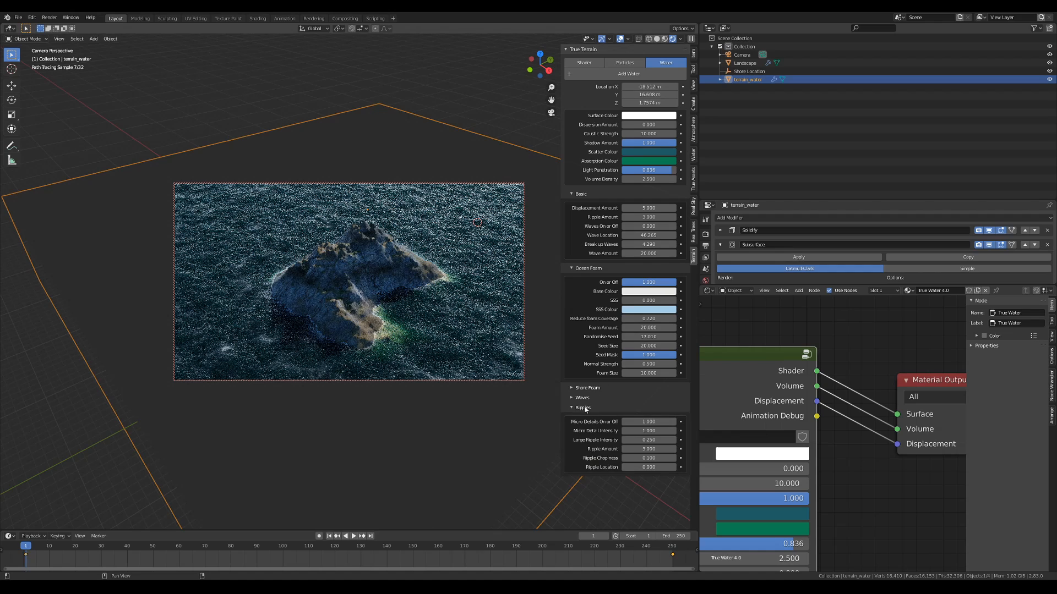
click(653, 431)
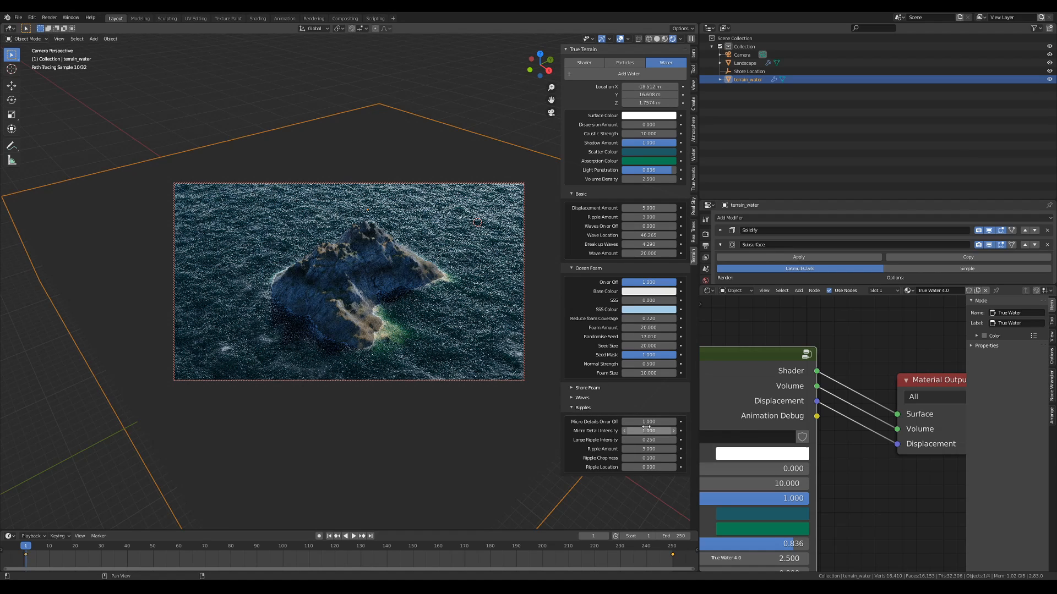
text(1.0)
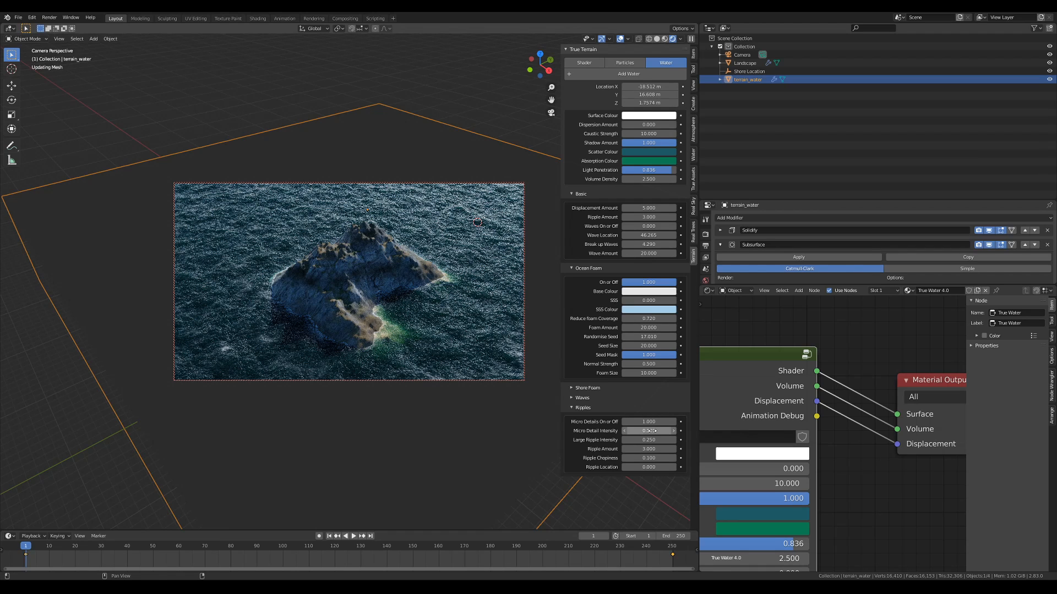
key(Return)
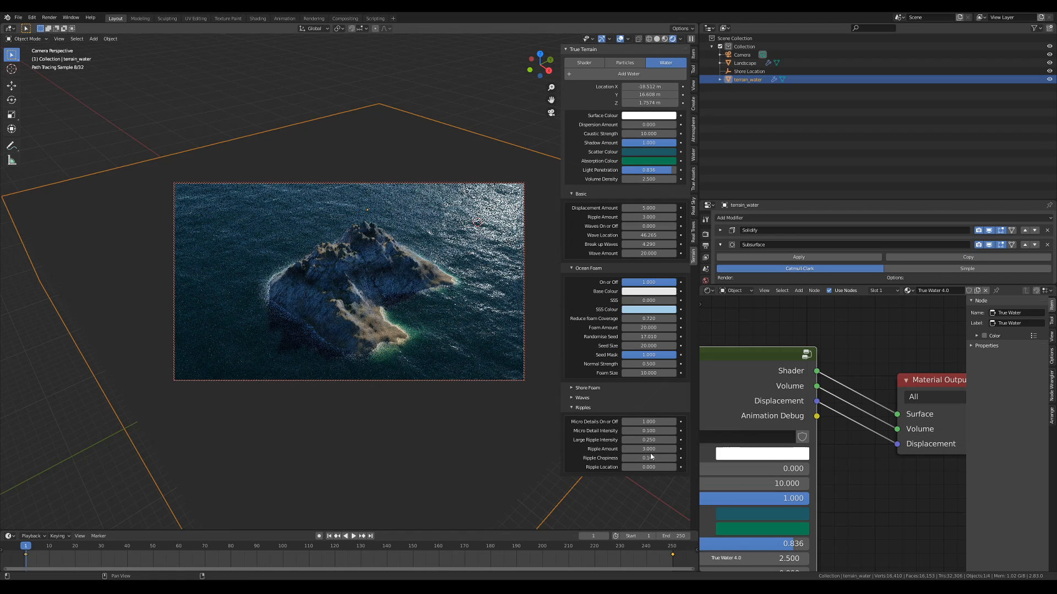
click(650, 449)
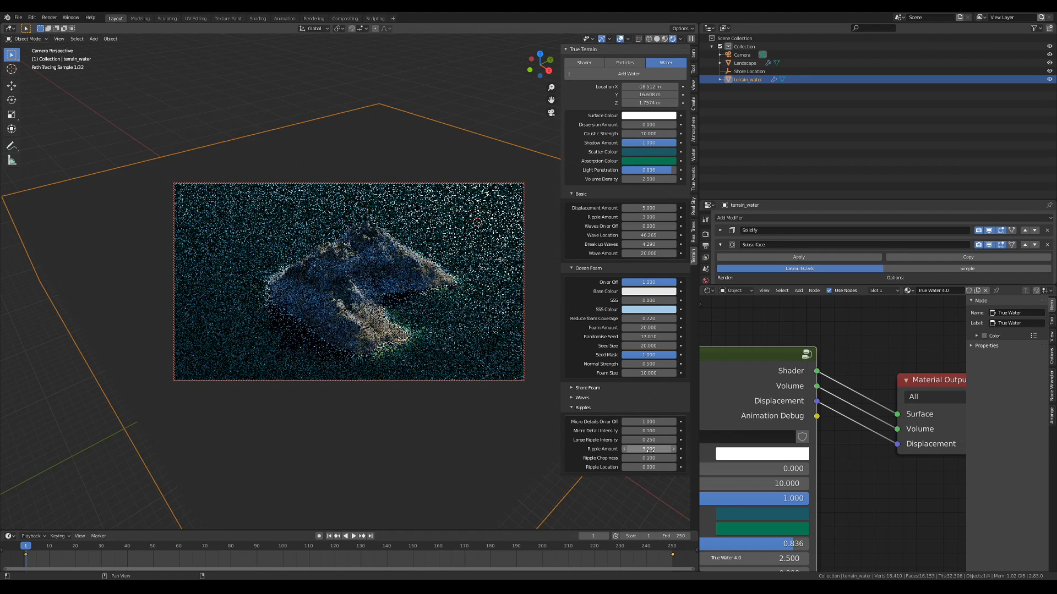
text(50)
key(Return)
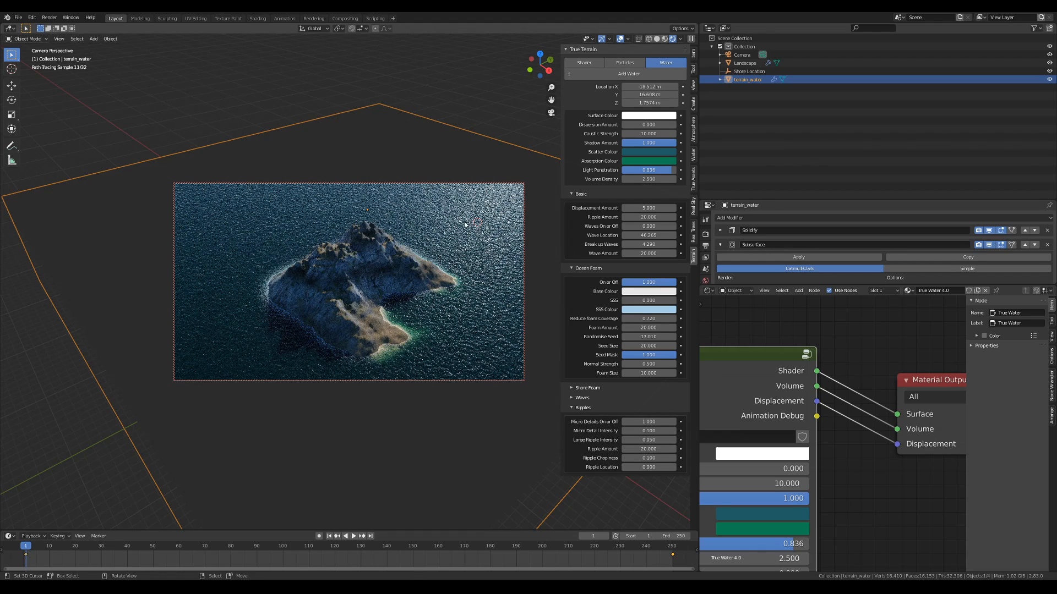
Step: Turn the waves partly on with an On or Off value of 0.239 and set Wave Height to 0.25
click(586, 398)
drag(628, 414, 636, 414)
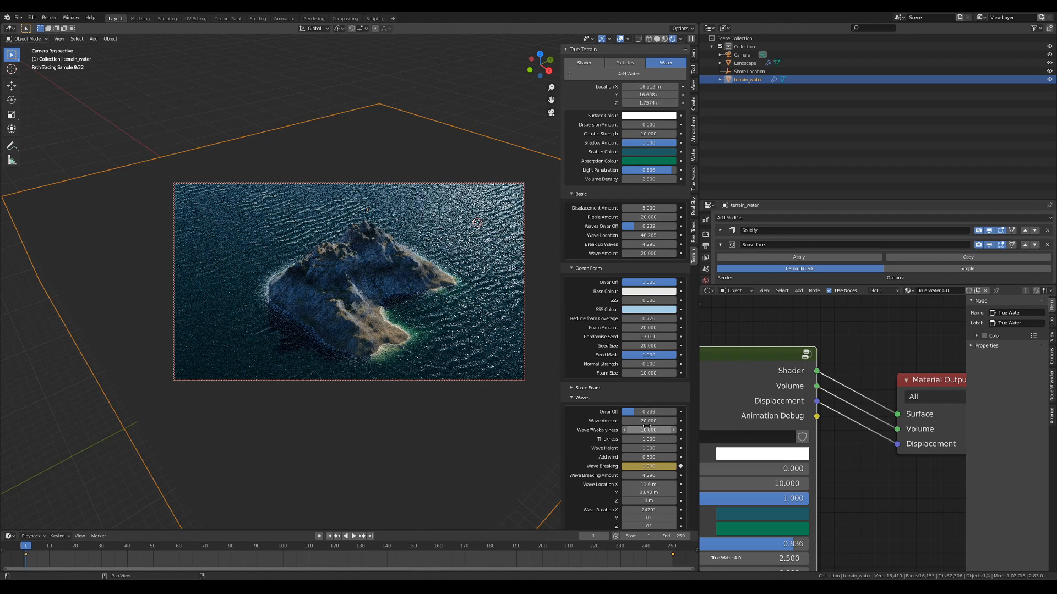
click(650, 448)
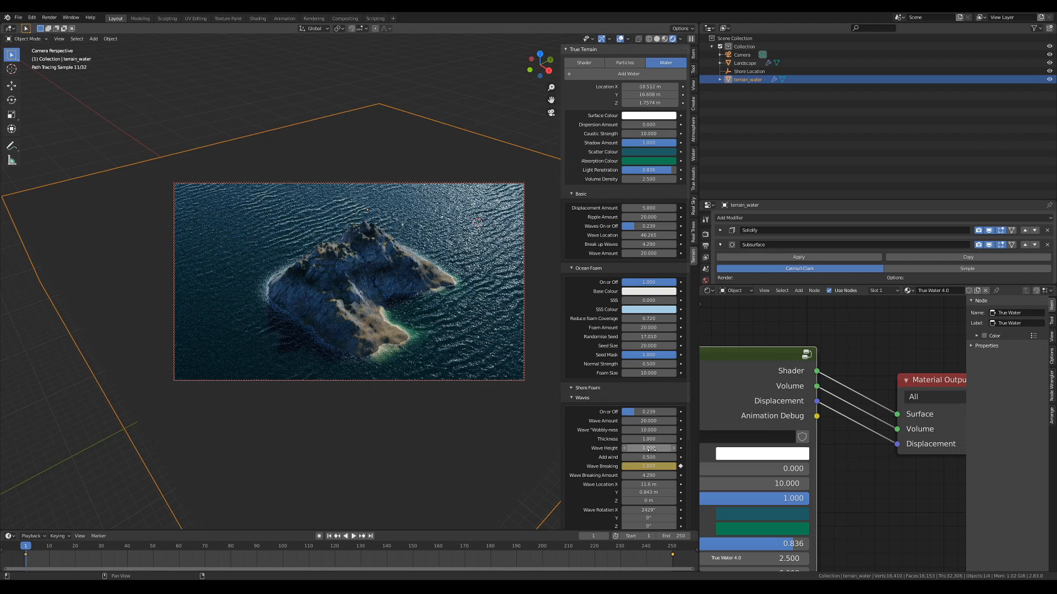
text(1.0)
key(Return)
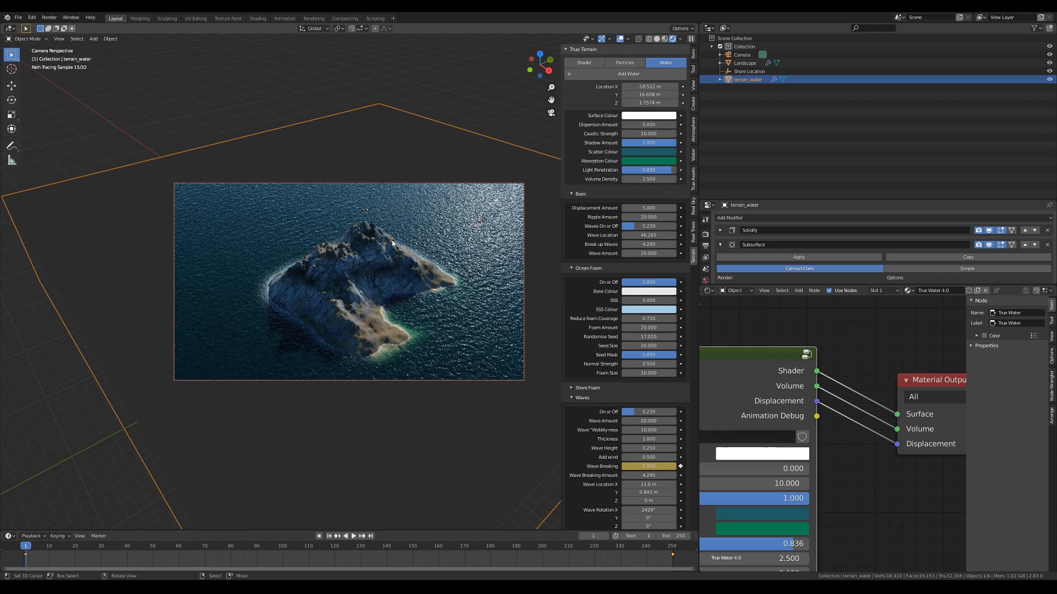
Step: Connect the True Water node's Animation Debug output to Surface and turn off the Subsurface modifier in the viewport
drag(817, 416, 897, 414)
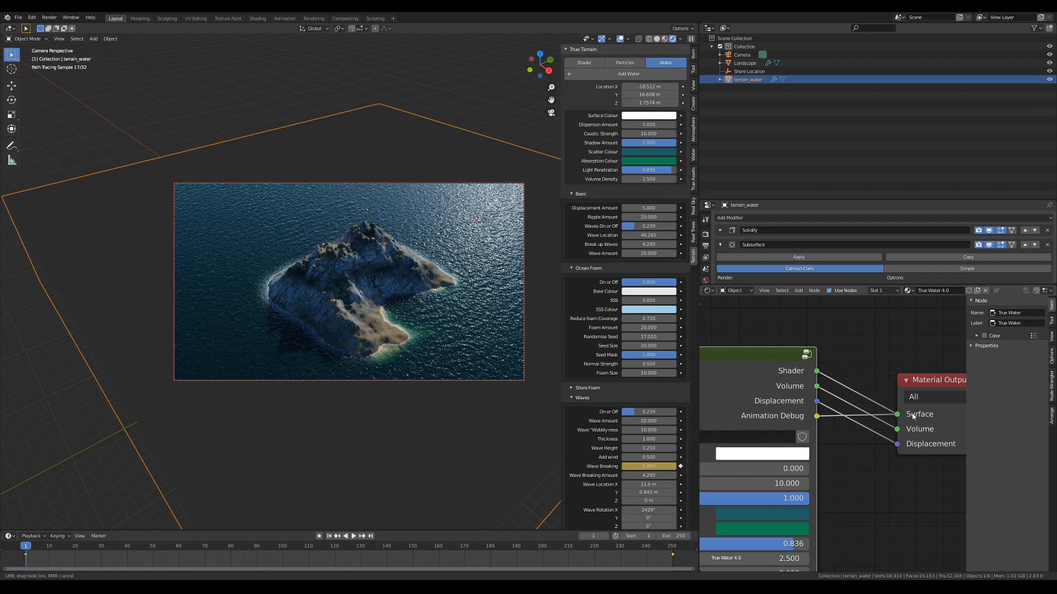
click(989, 245)
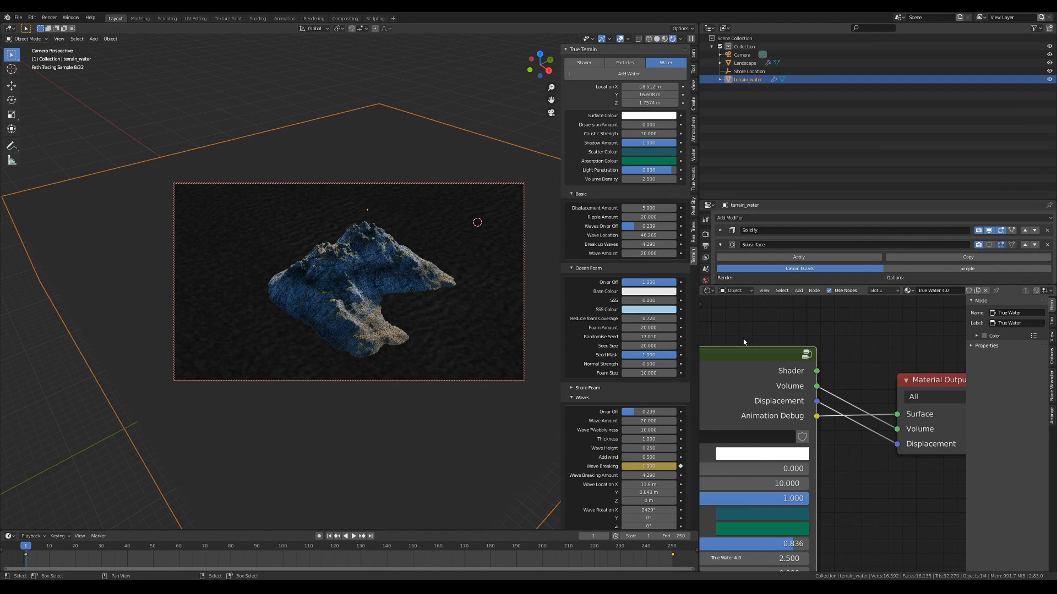
drag(588, 268, 581, 194)
Step: Set the wave location X and Y and the separate Wave Location value to 0, and keyframe them at frame 1
click(648, 310)
text(0)
key(Tab)
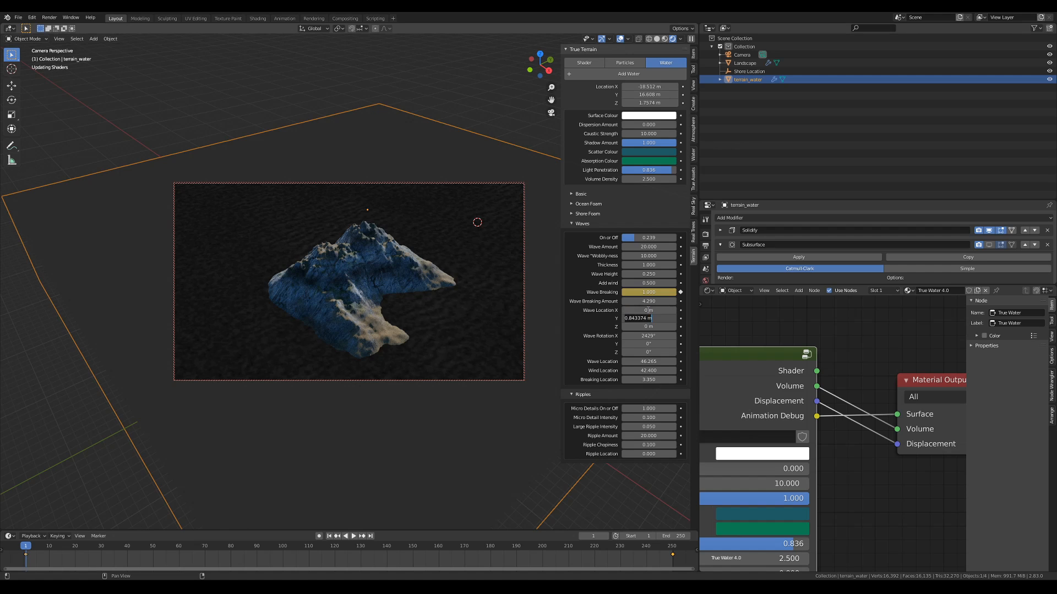
text(0)
key(Return)
key(i)
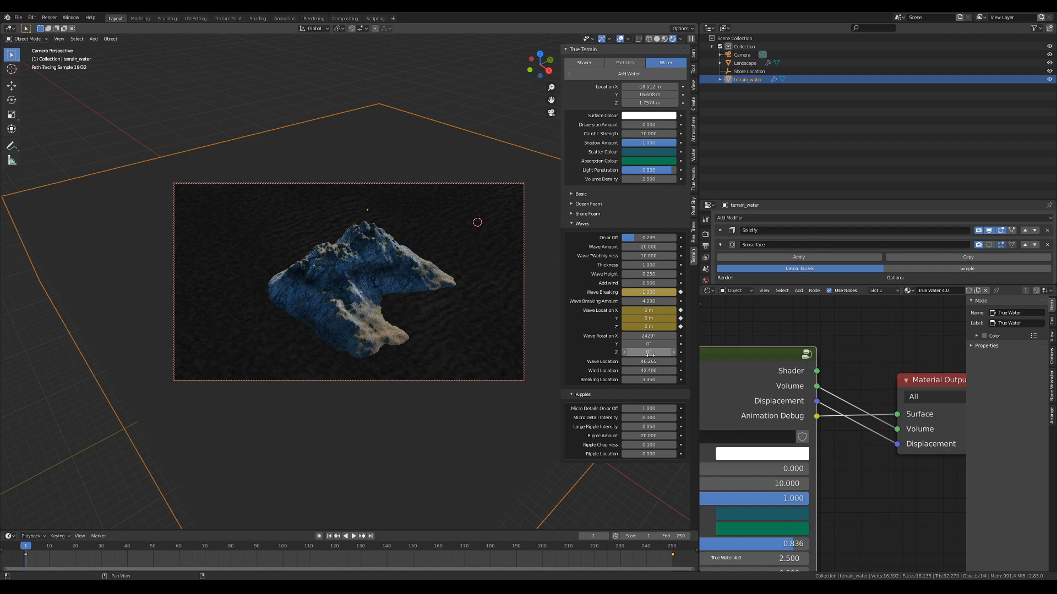
key(i)
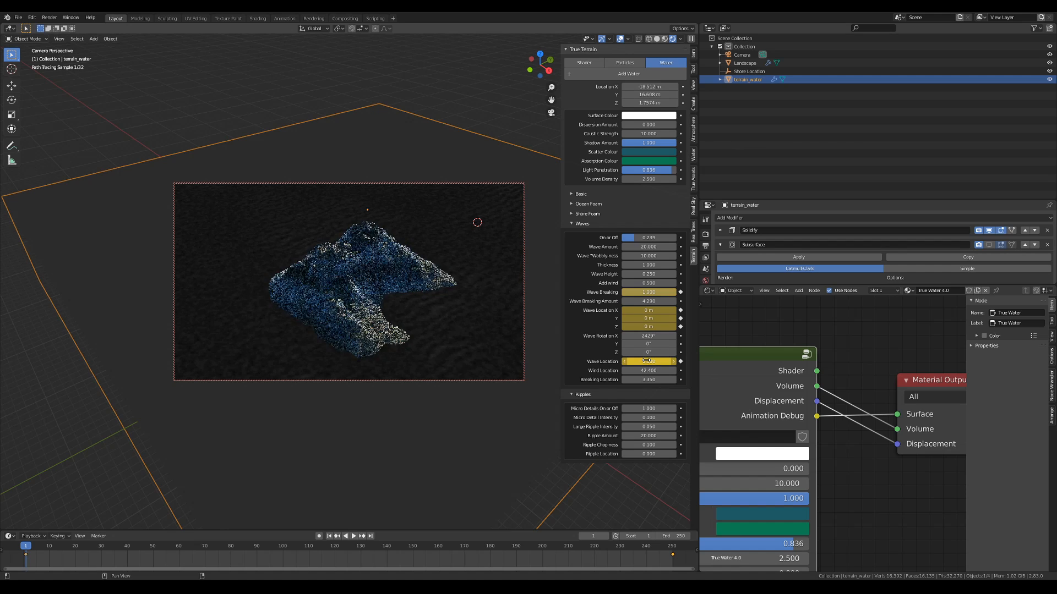
Step: At frame 250, keyframe the Wave Location value at 100 and the wave location vector at X 150 m and Y 20 m
key(shift+Right)
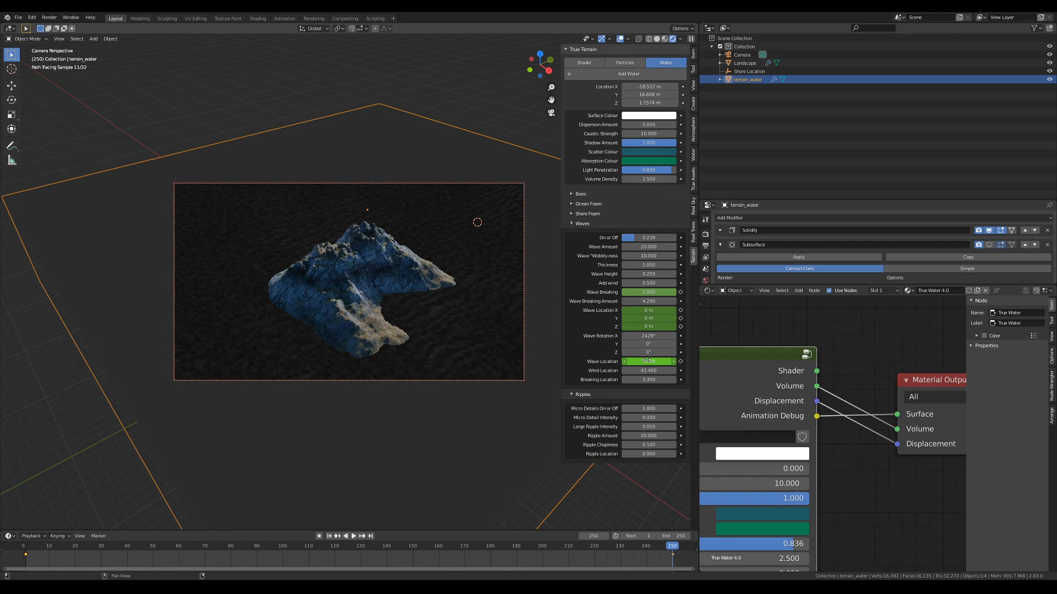
click(647, 361)
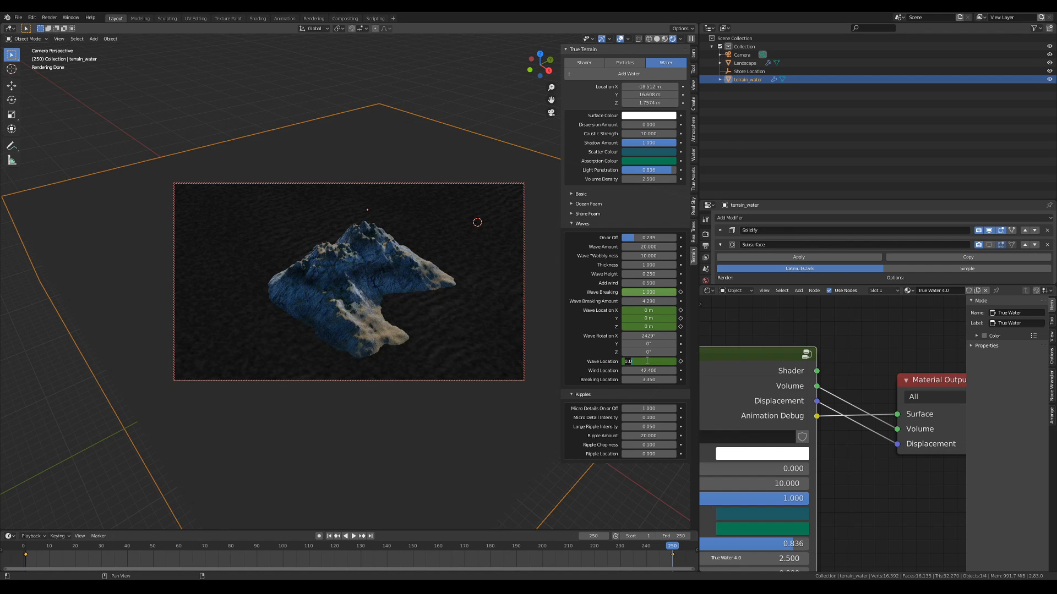
text(100)
key(Return)
click(650, 310)
text(150)
key(Return)
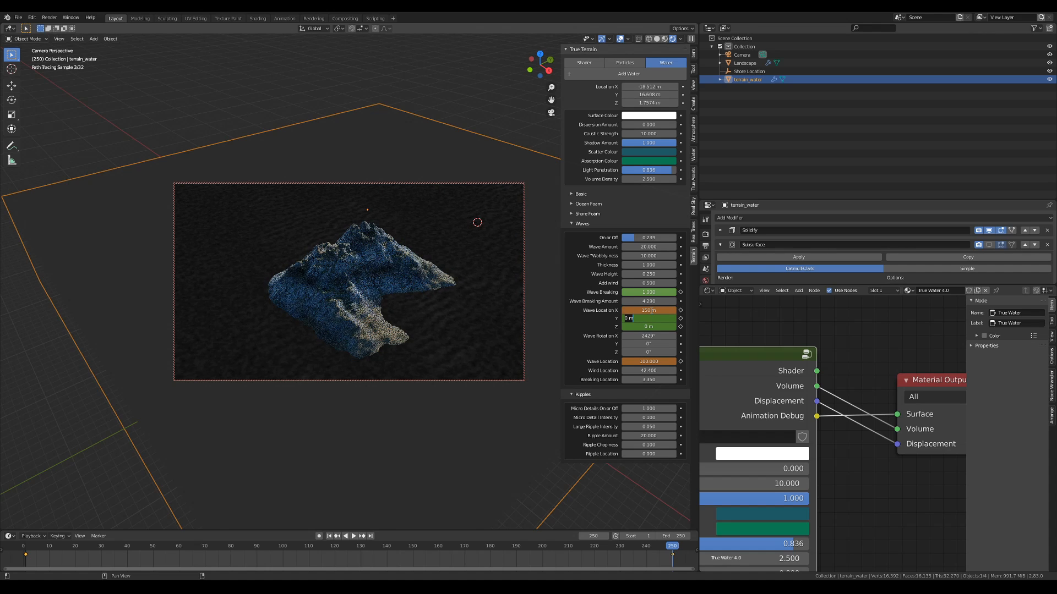
key(i)
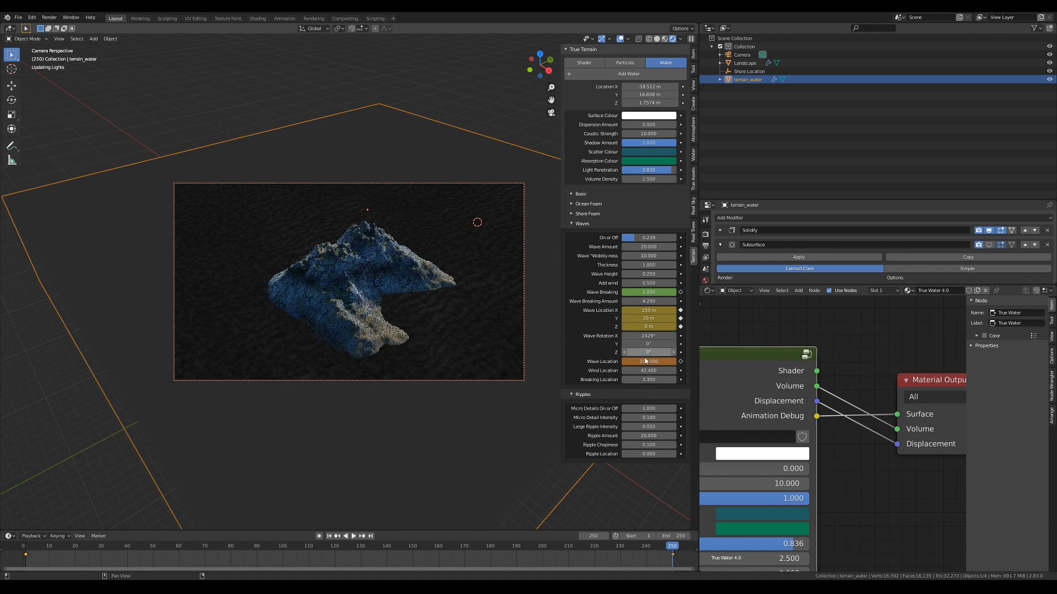
key(i)
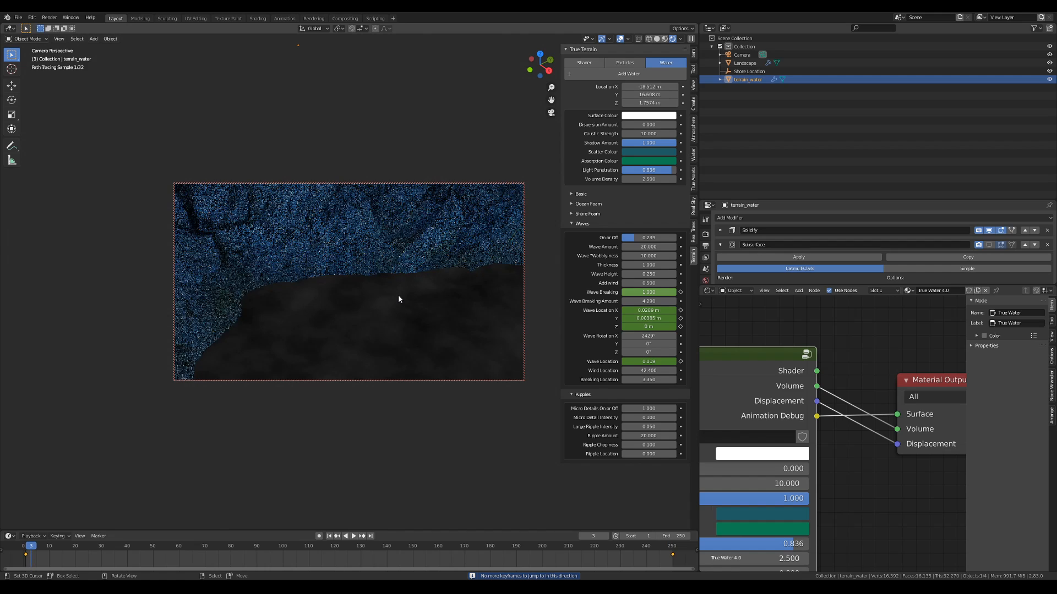
Step: Step through the first frames to check the wave motion, and reconnect the water's Shader output to Surface
key(Right)
key(Right)
key(Right)
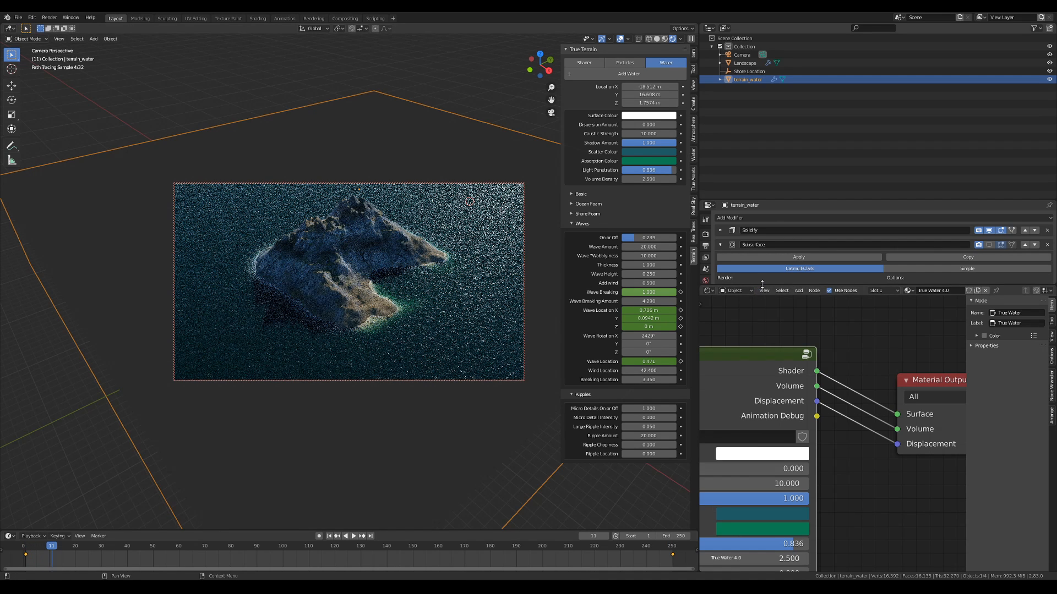
Step: Split off a Graph Editor area and set the water animation's keyframe interpolation to Linear
drag(762, 285, 706, 241)
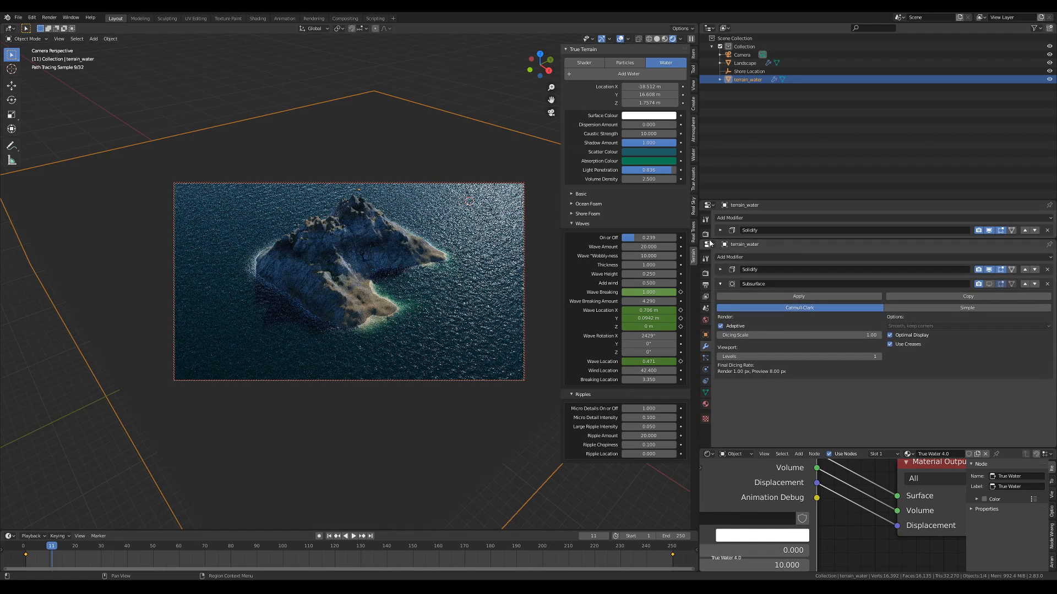
click(711, 245)
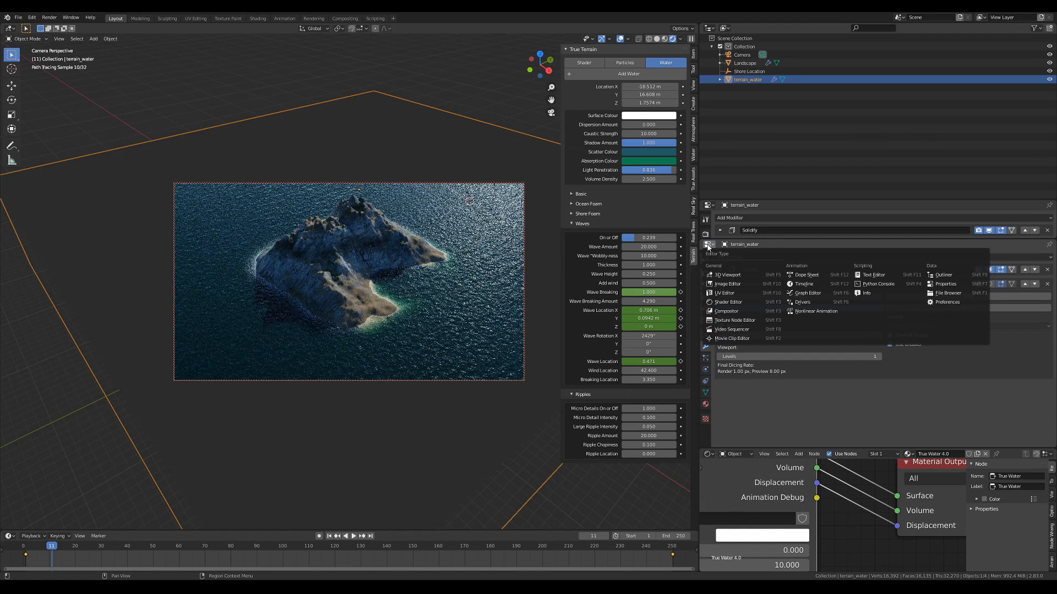
click(807, 293)
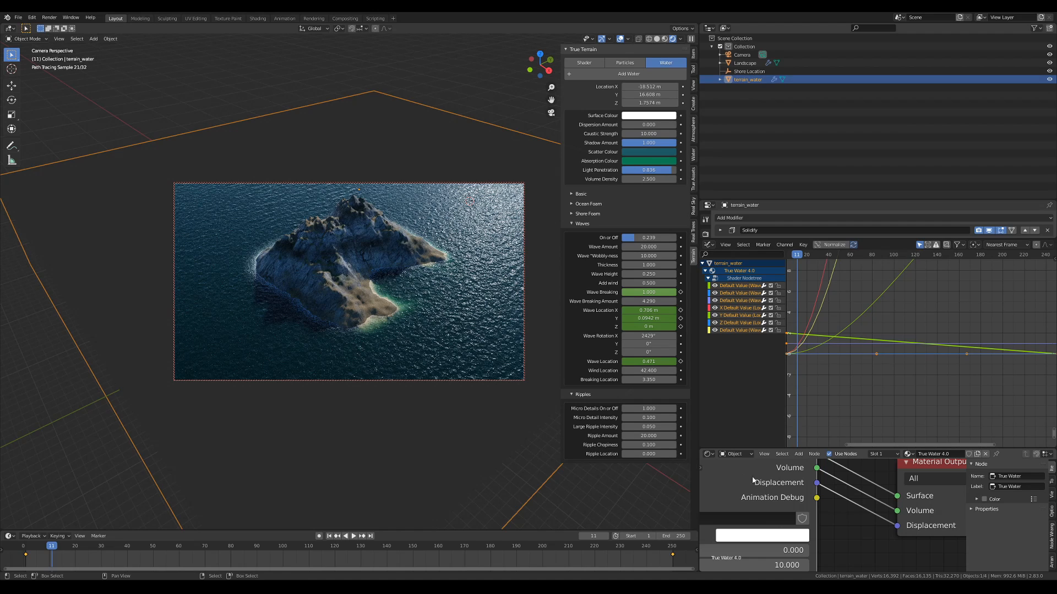
key(t)
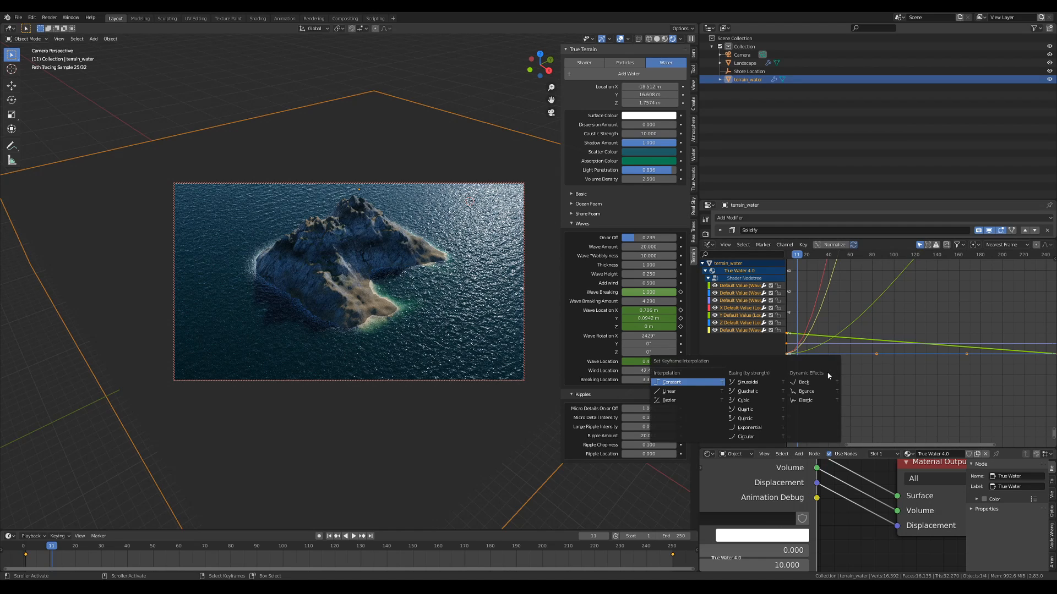
click(688, 391)
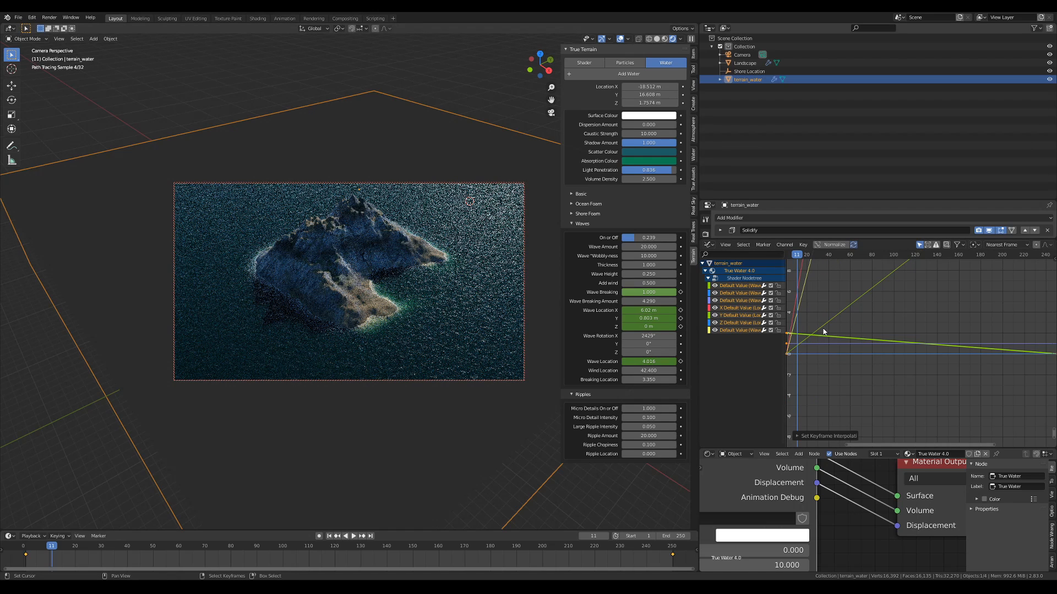
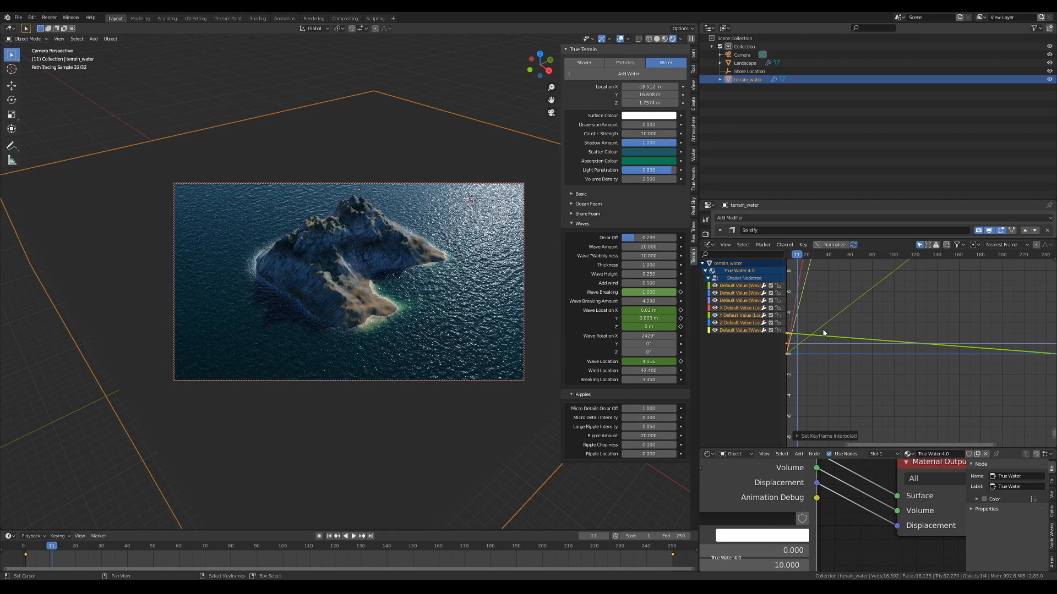
Step: Raise the water's ocean foam coverage reduction, set its Foam Amount to 100, and inspect the foam around the island
click(588, 204)
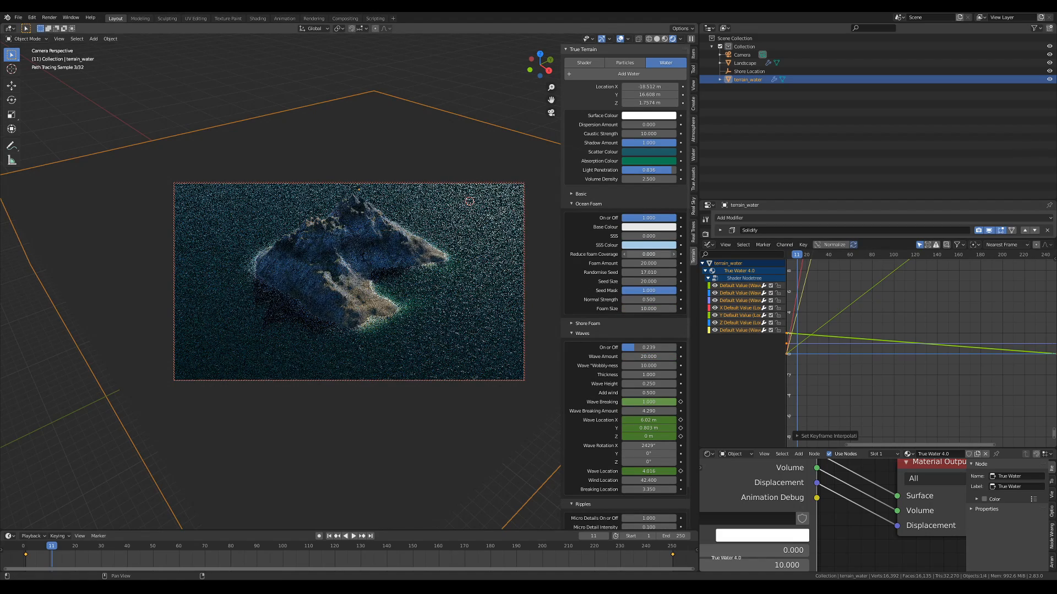
drag(644, 254, 668, 255)
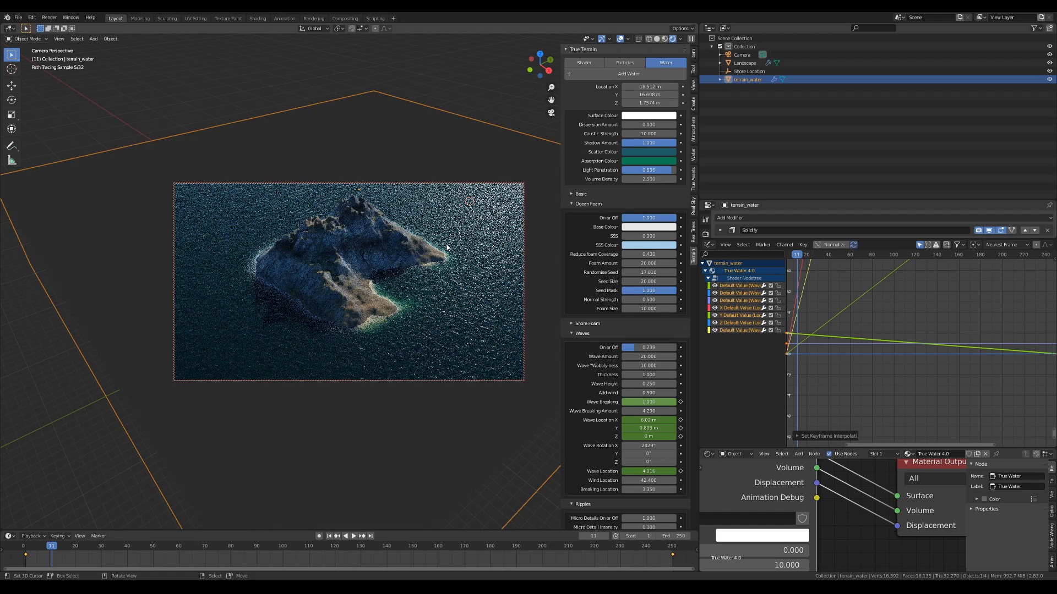
mouse_move(641, 263)
mouse_down()
mouse_move(665, 264)
mouse_move(643, 263)
mouse_up()
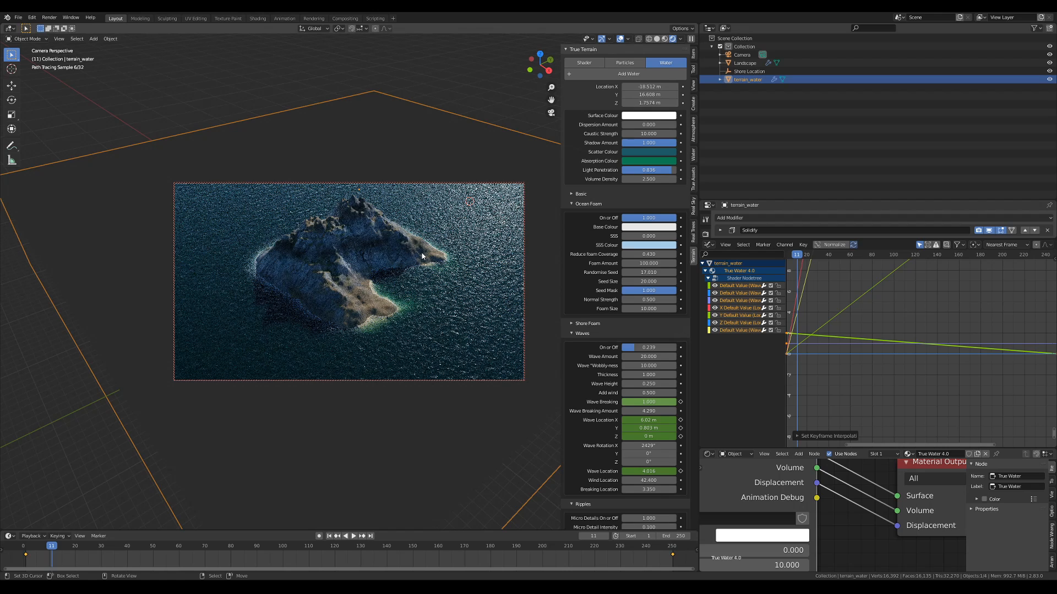
scroll(410, 263, down, 5)
middle_drag(410, 263, 417, 230)
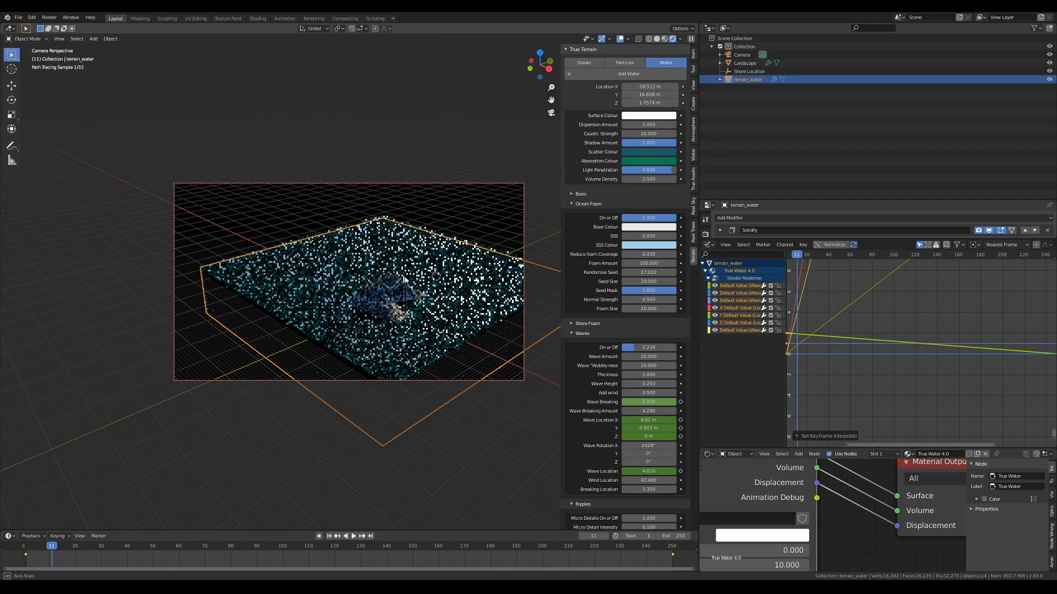
scroll(406, 278, up, 4)
scroll(408, 295, up, 3)
scroll(412, 297, up, 2)
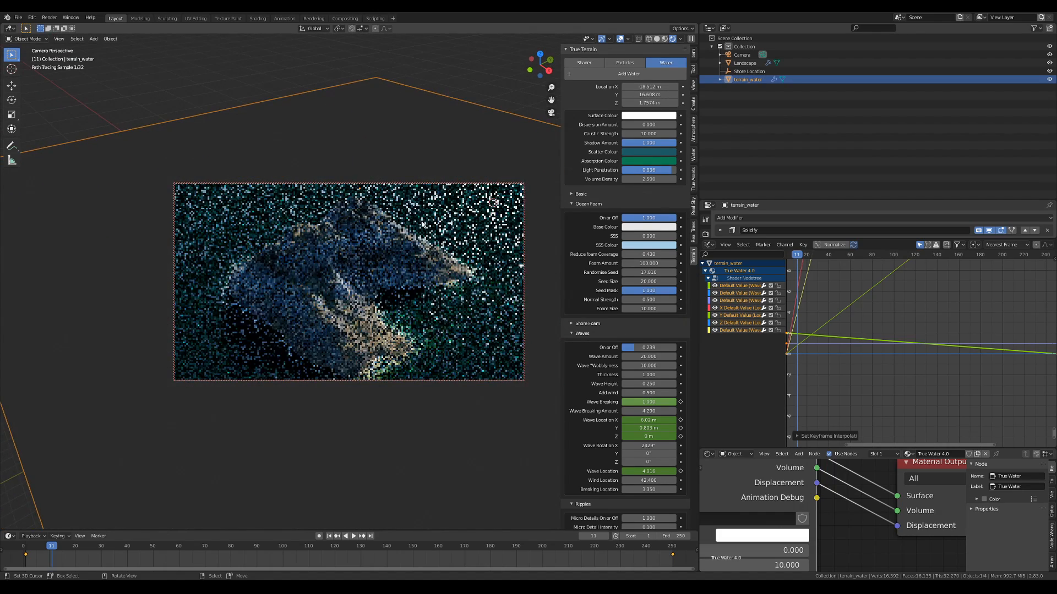
scroll(422, 226, down, 1)
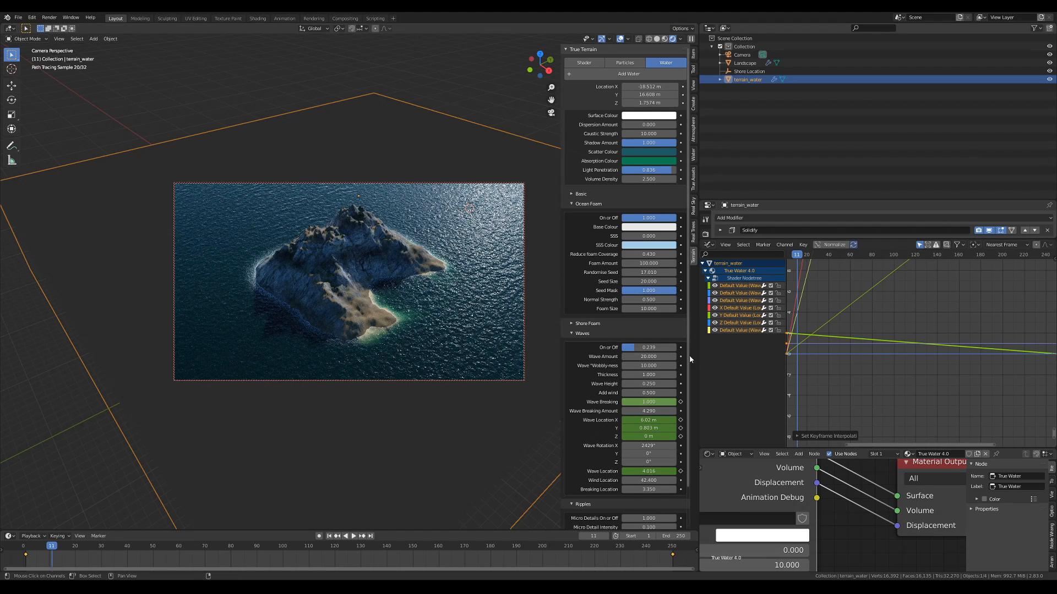
Step: Look through the Basic water settings and the terrain shader's Eevee Fix option, folding away the opened sections
click(582, 333)
click(584, 343)
click(589, 205)
click(584, 196)
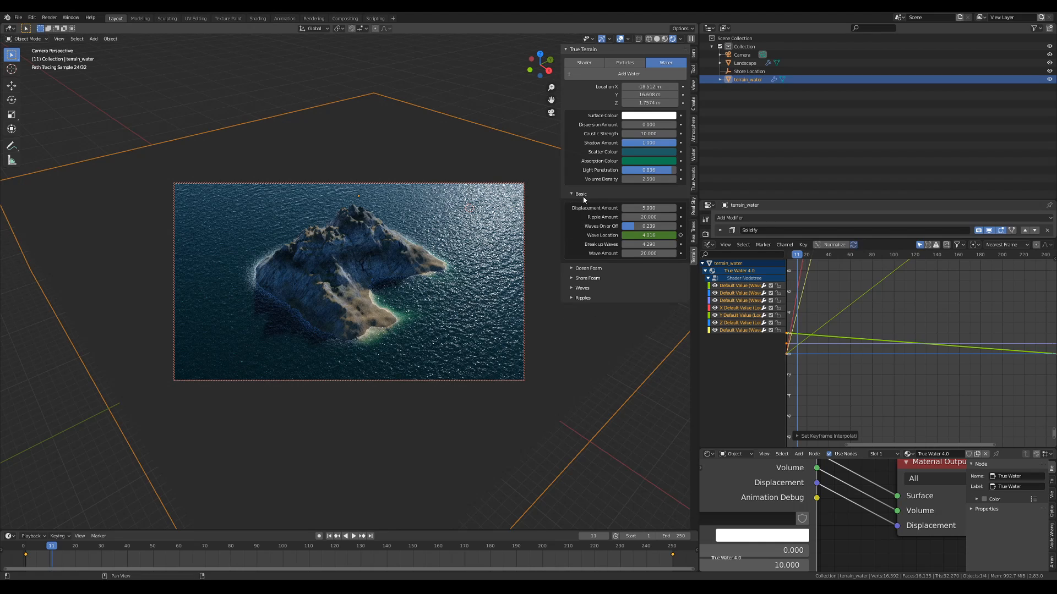
click(584, 197)
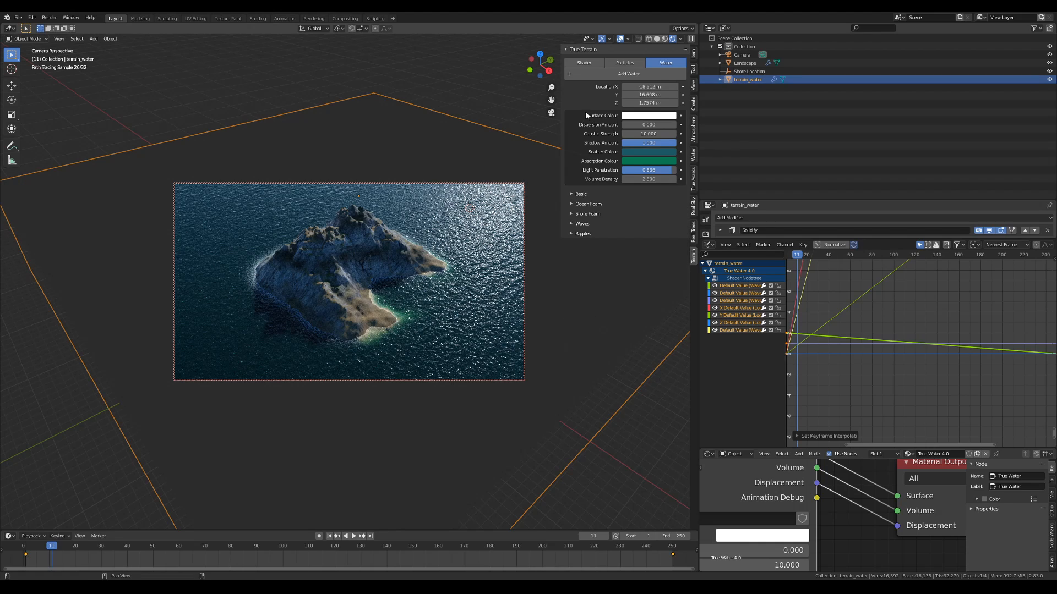
click(618, 64)
click(590, 64)
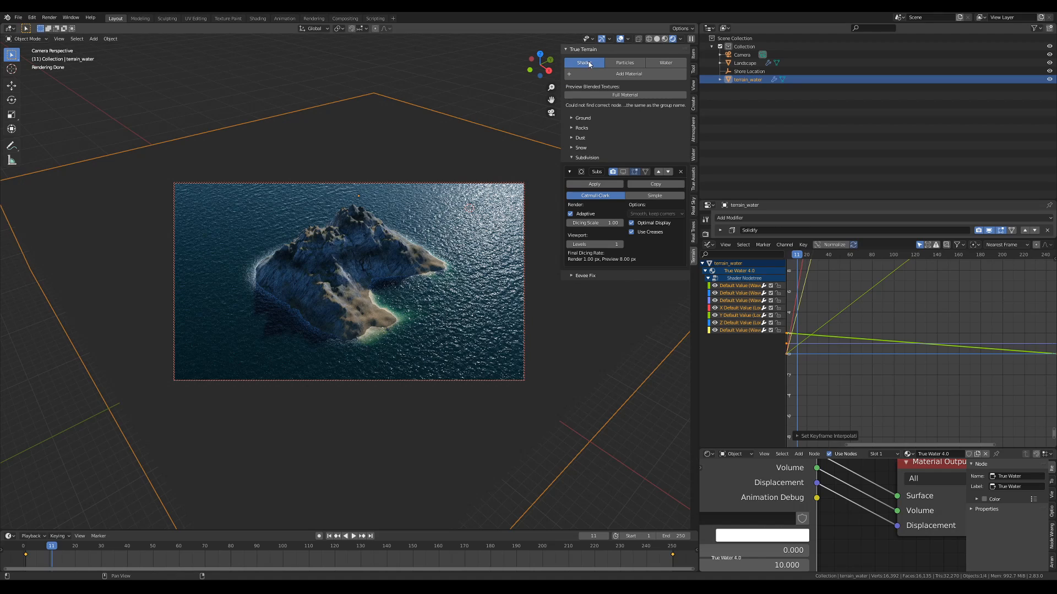
click(590, 280)
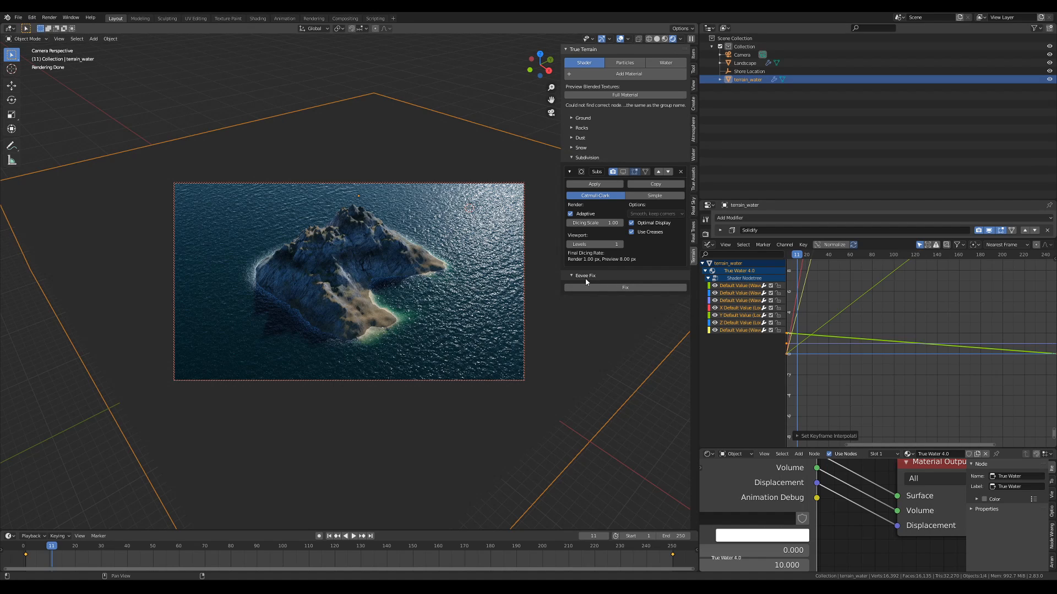
click(583, 158)
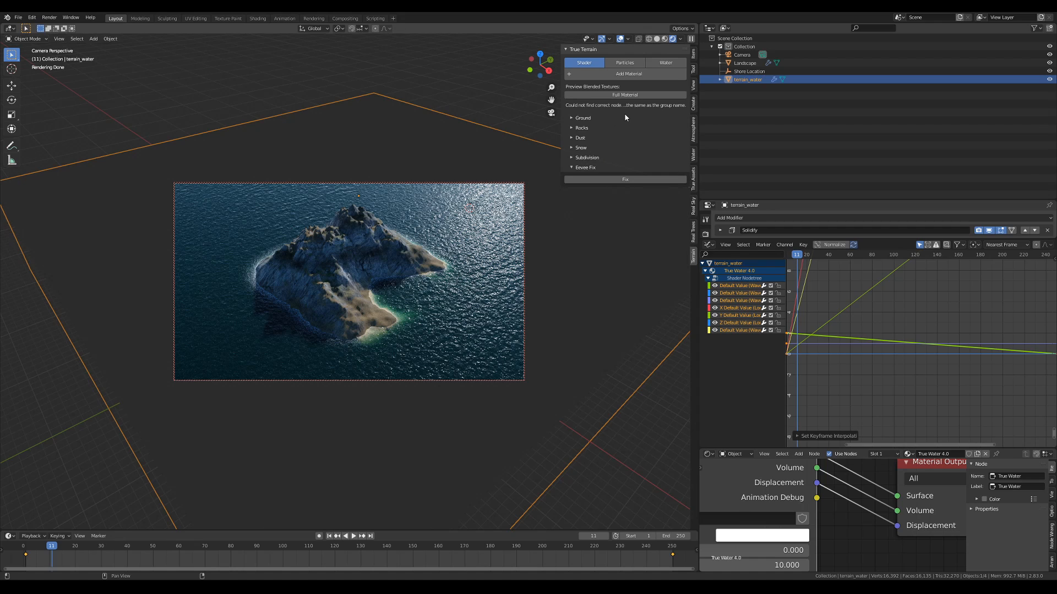
Step: Select the landscape in solid view and enable the particle defaults with an Emission Number of 10
click(625, 63)
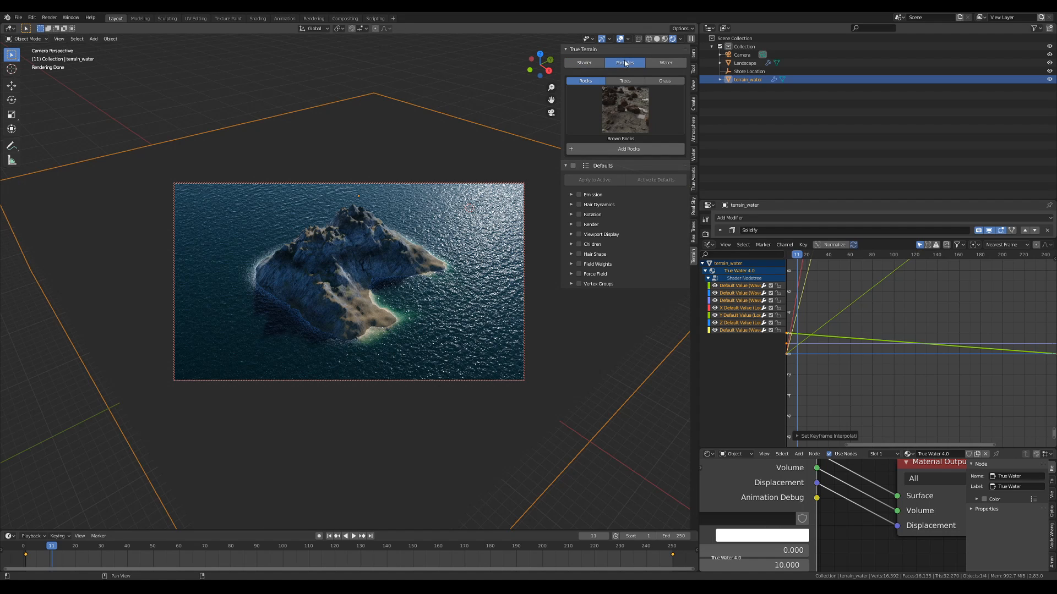
click(363, 271)
key(shift+z)
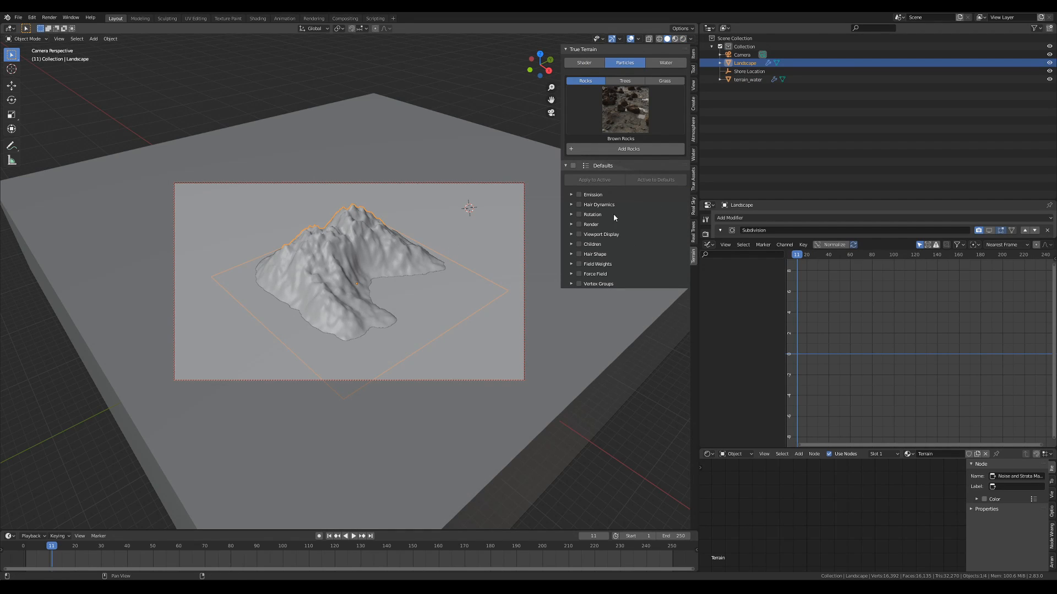
click(573, 166)
click(584, 195)
click(578, 195)
click(649, 206)
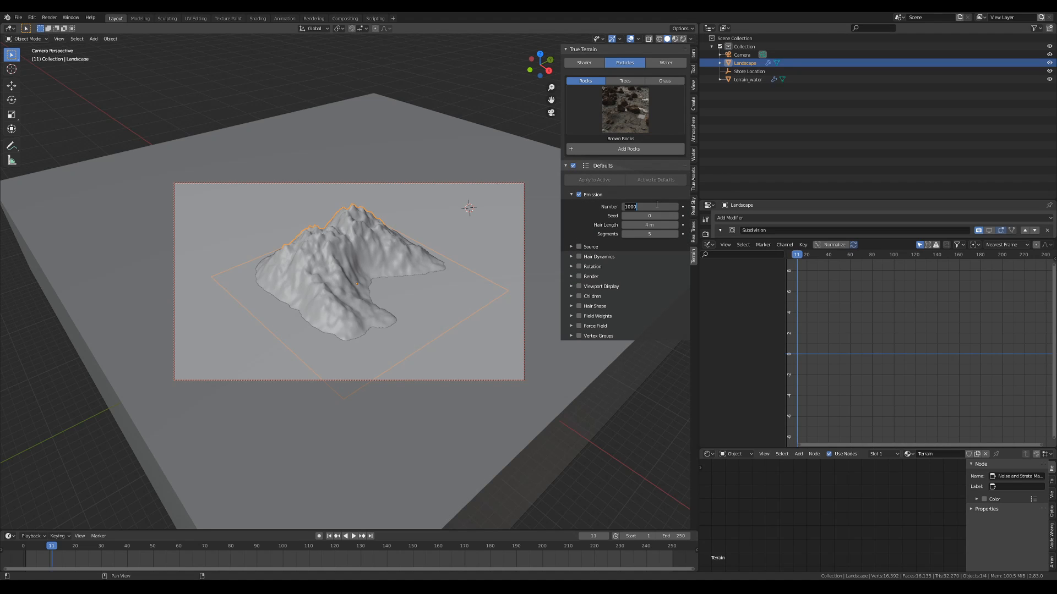
text(10)
key(Return)
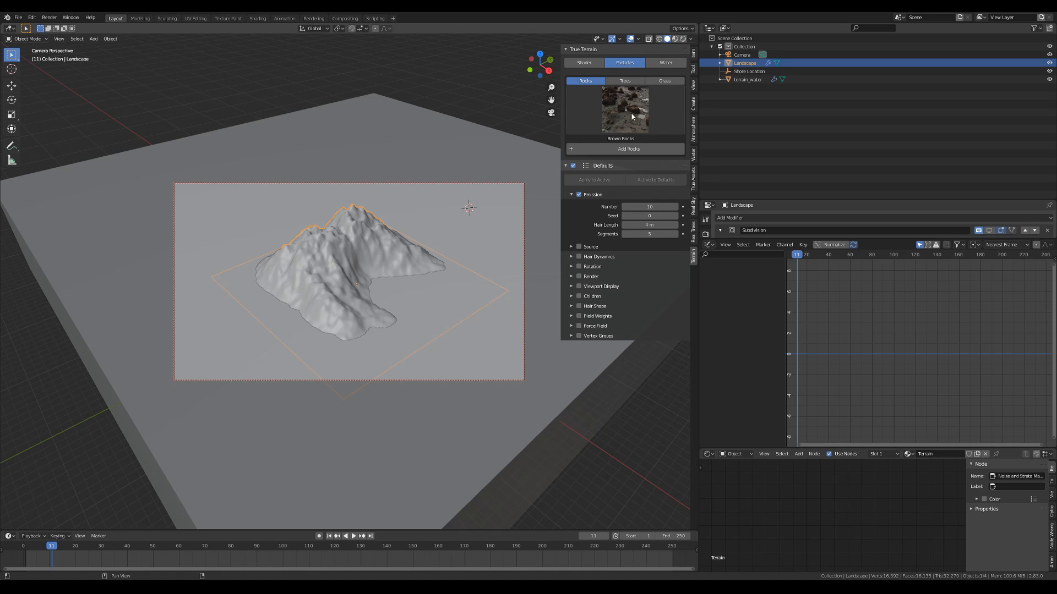
Step: Add low-detail Elm Tree particles to the landscape and apply defaults with Object Rotation enabled to them
click(625, 80)
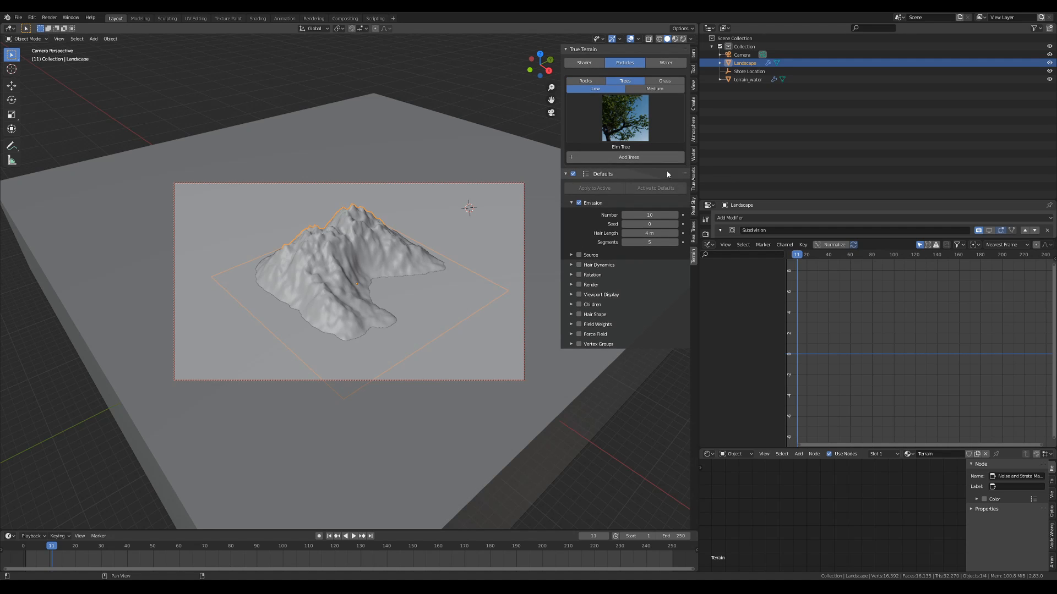
click(628, 157)
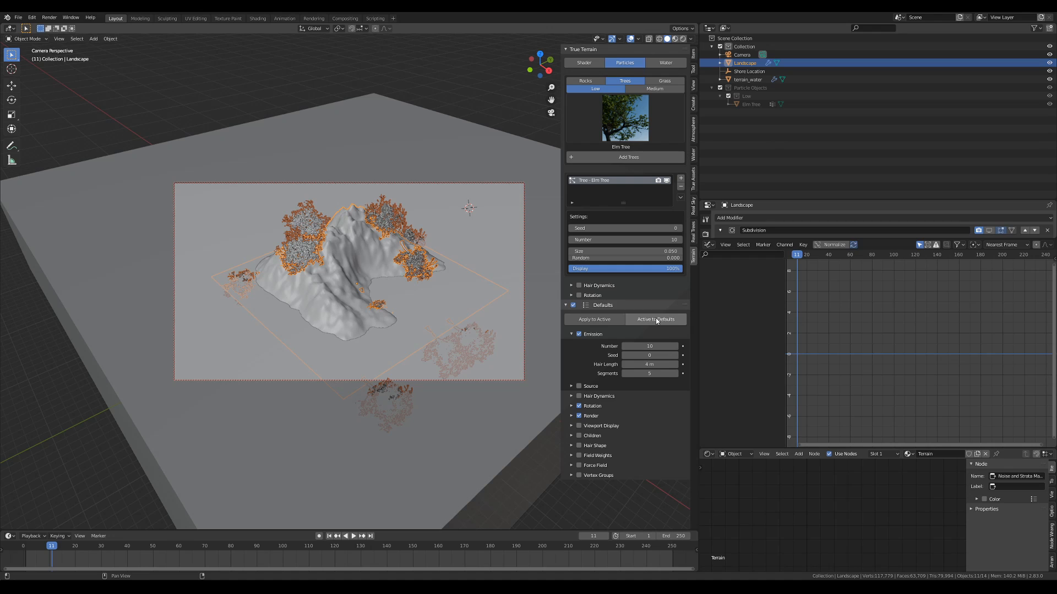
click(593, 416)
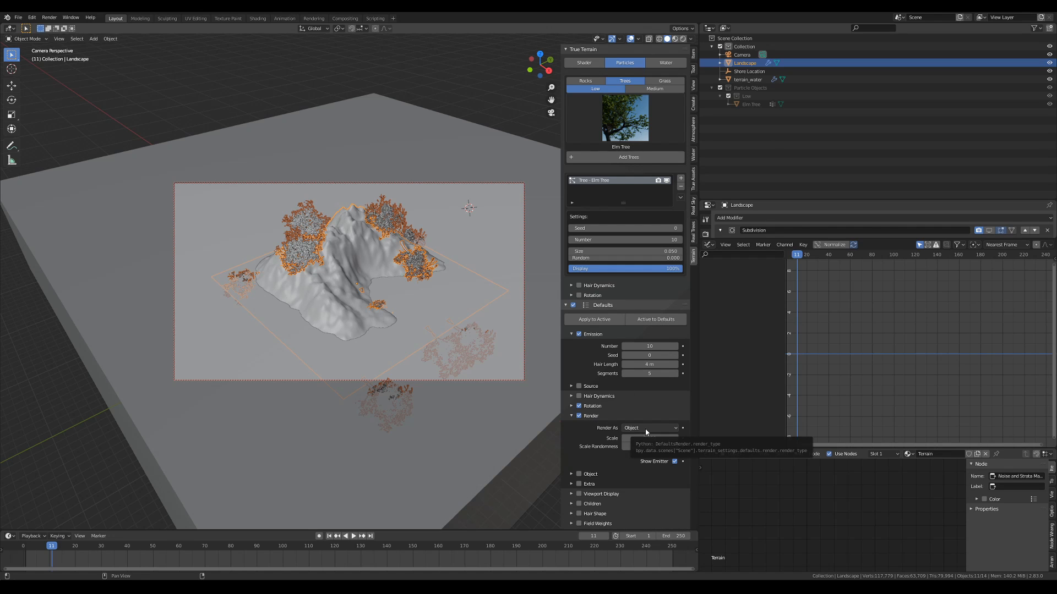
click(589, 474)
click(578, 474)
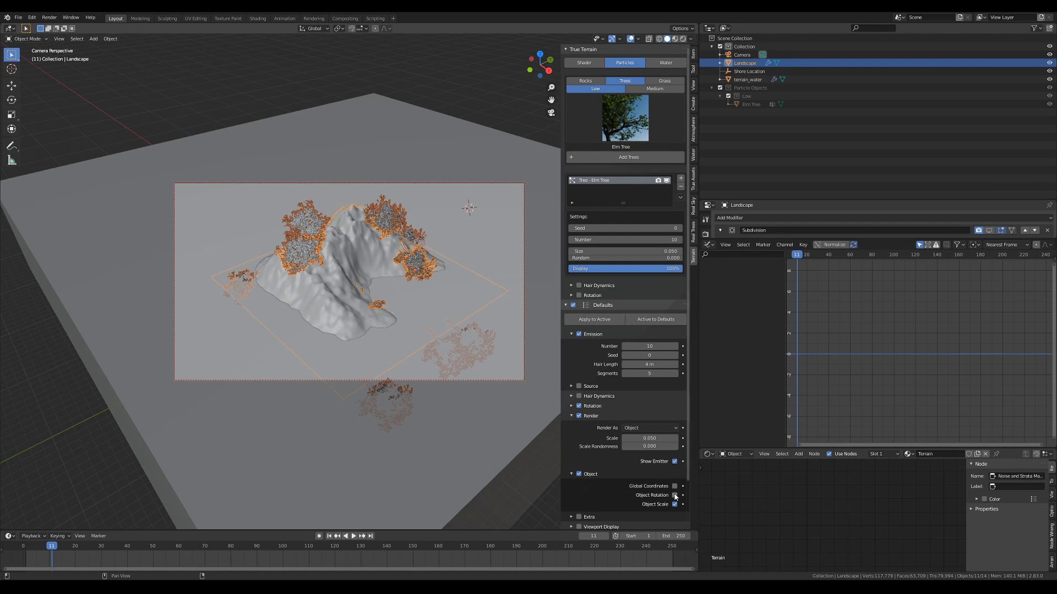
click(602, 320)
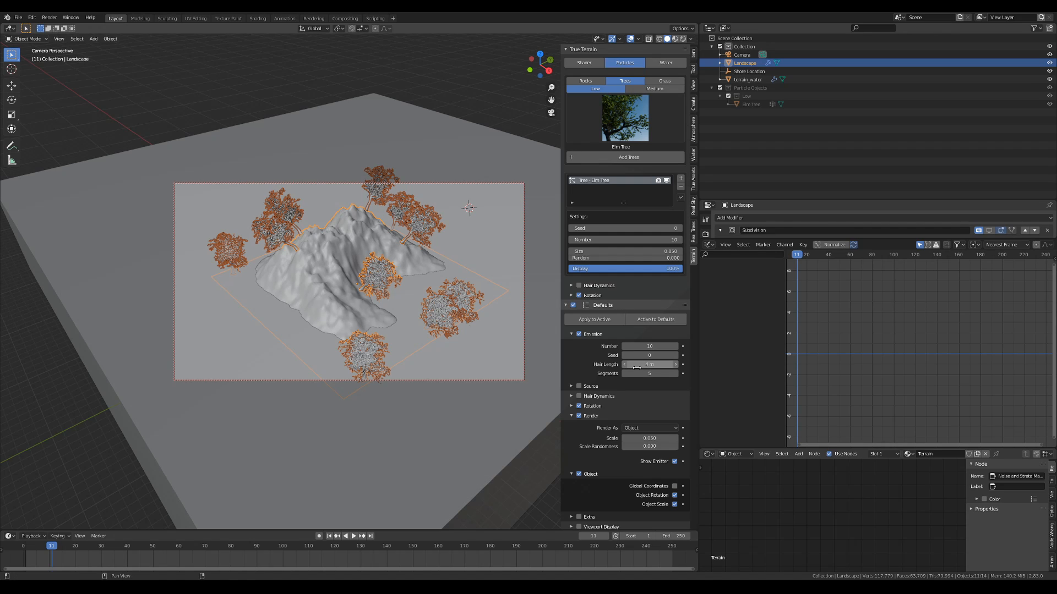
Step: Collapse the particle defaults and show the elm tree's full particle settings in an enlarged Properties editor
click(565, 306)
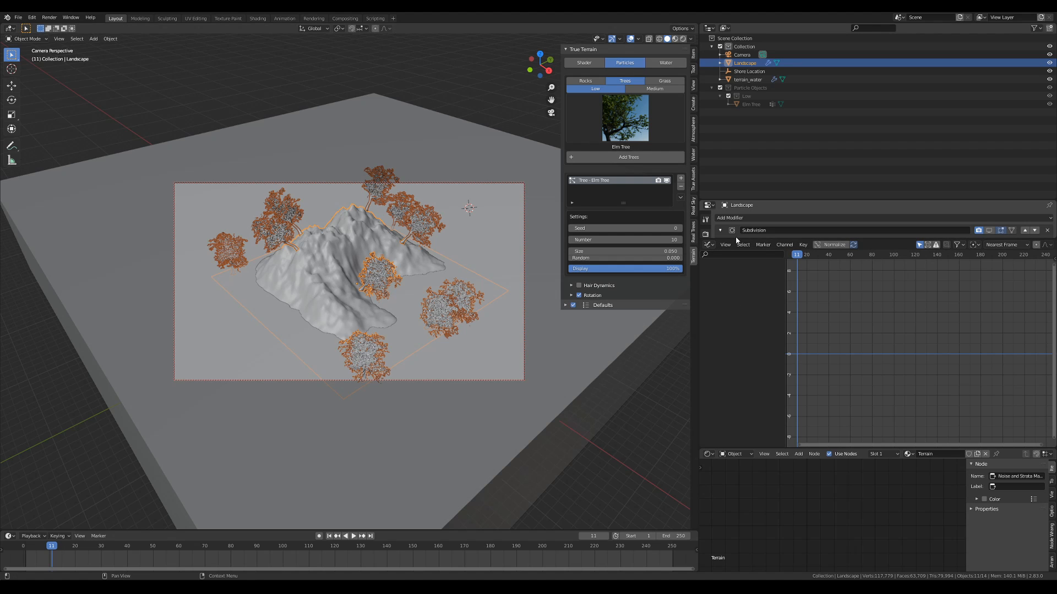
drag(736, 239, 736, 387)
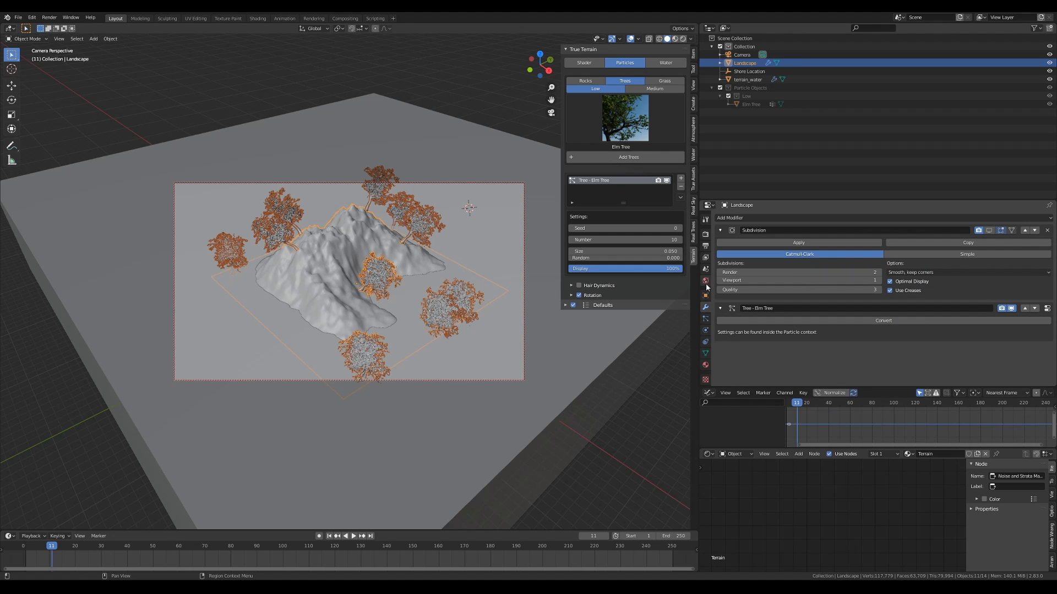
click(706, 319)
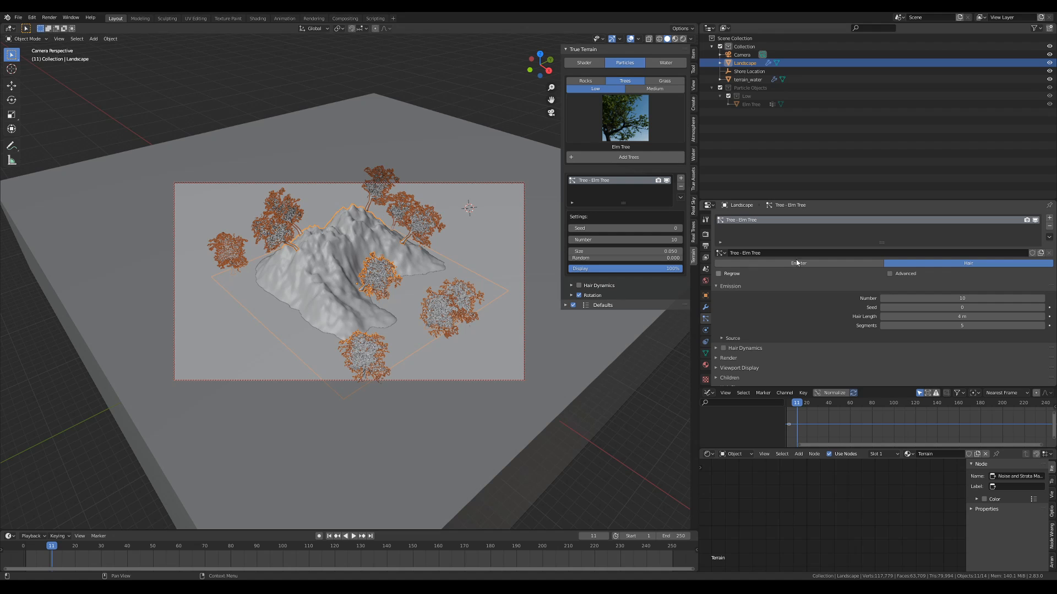
Step: Try an elm tree Number of 1000 on the landscape and return it to 10
click(638, 240)
text(1000)
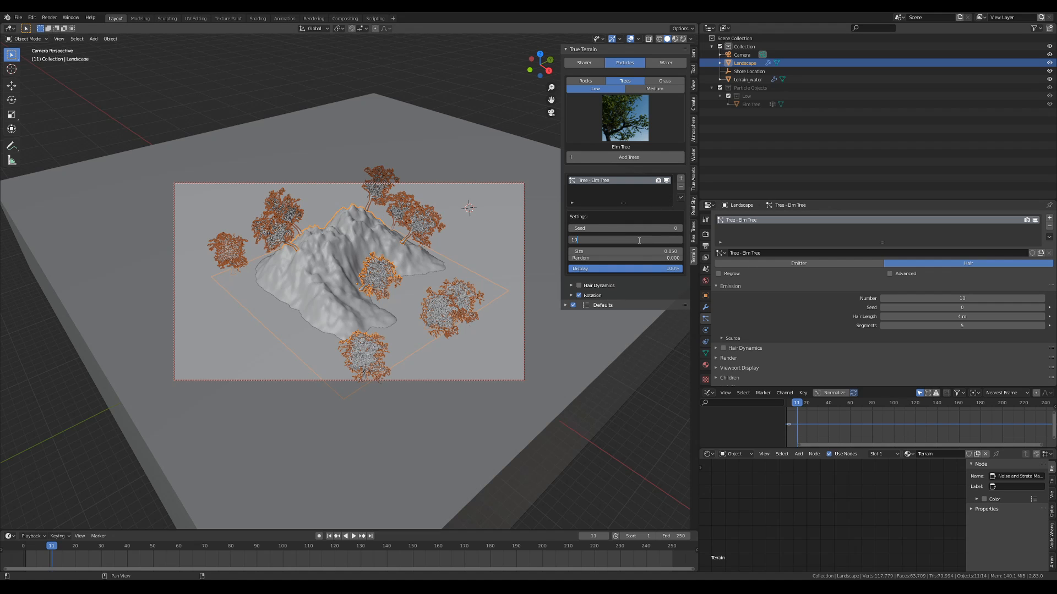
key(Return)
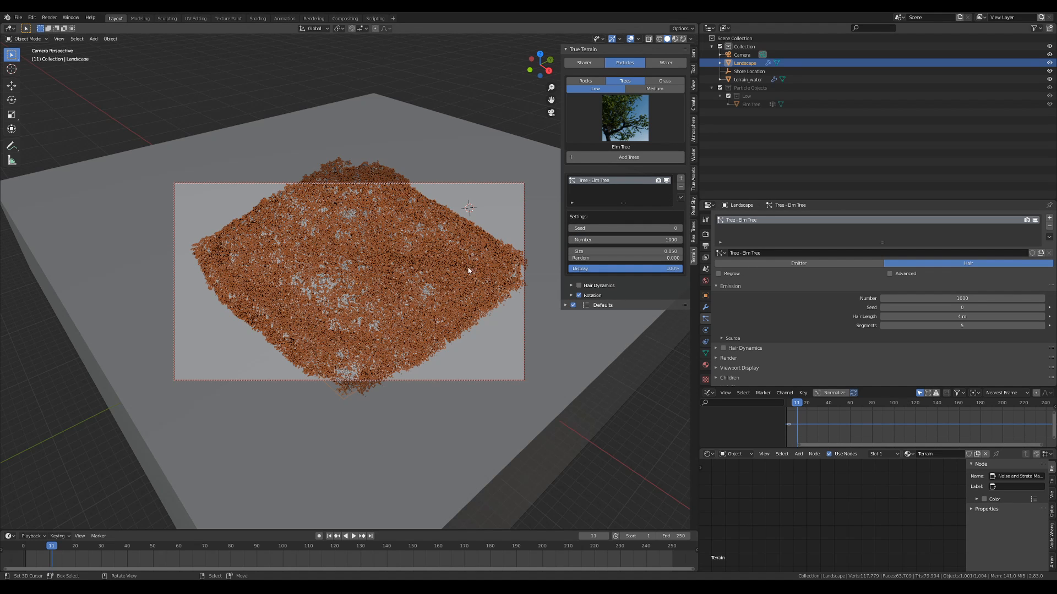
middle_drag(308, 264, 447, 264)
click(644, 241)
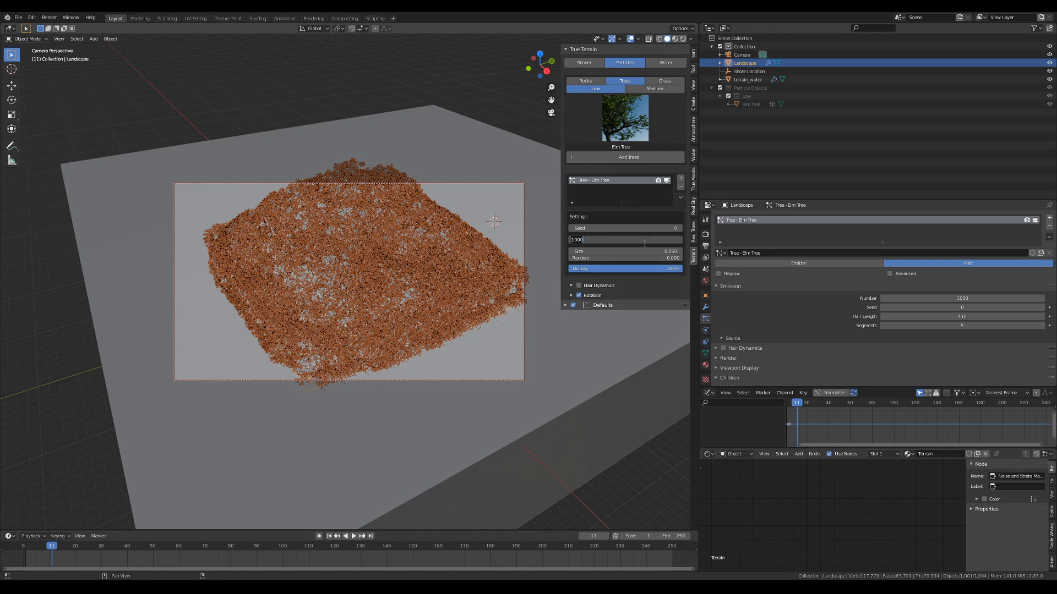
text(10)
key(Return)
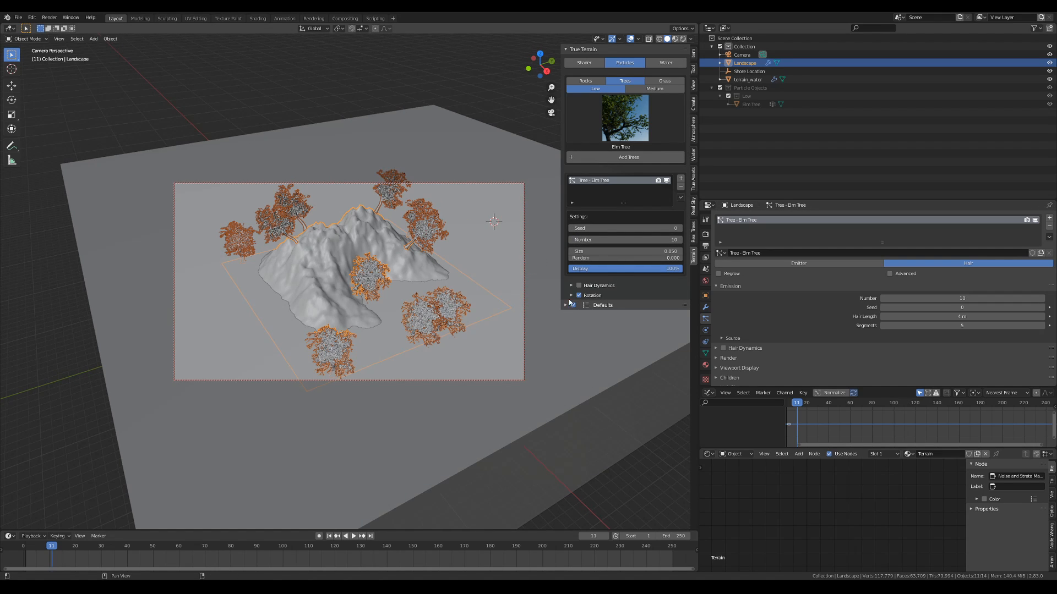
Step: Set the particle defaults' Viewport Display Amount to 10% and apply the defaults to the active elm tree system
click(605, 306)
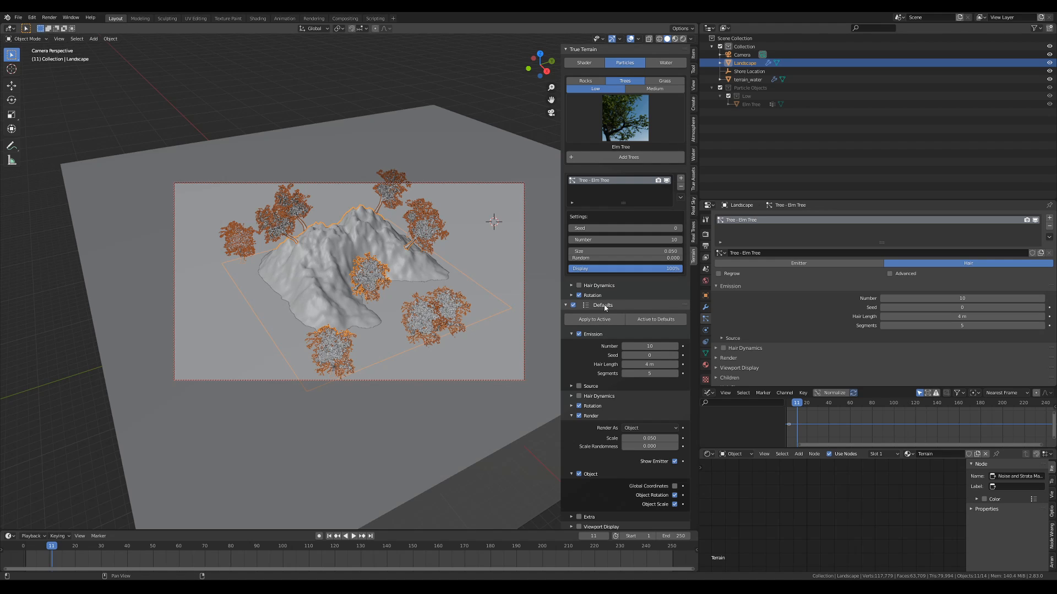
scroll(640, 444, down, 3)
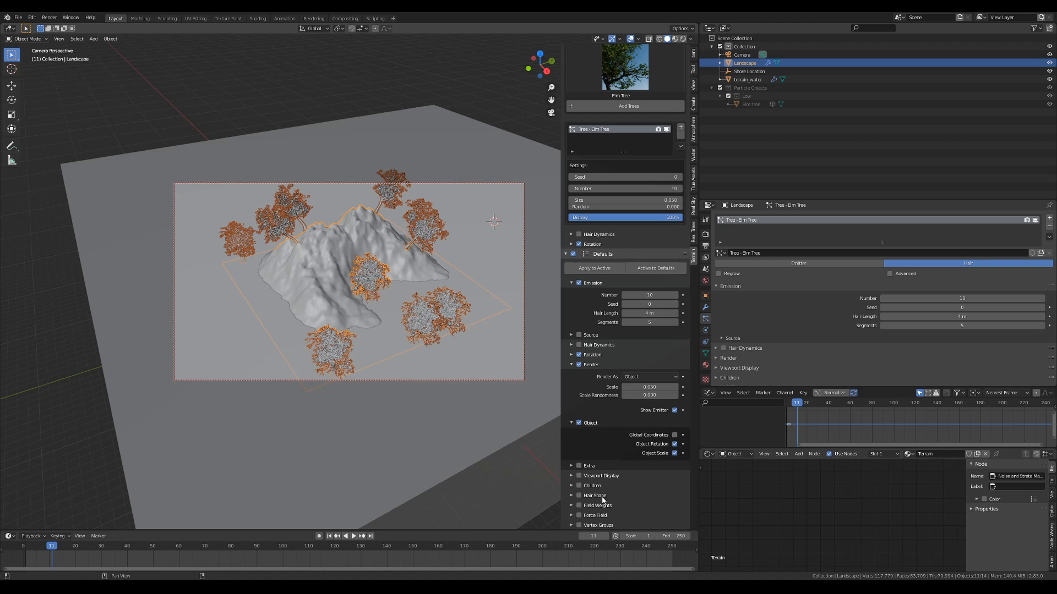
click(593, 478)
scroll(593, 478, down, 3)
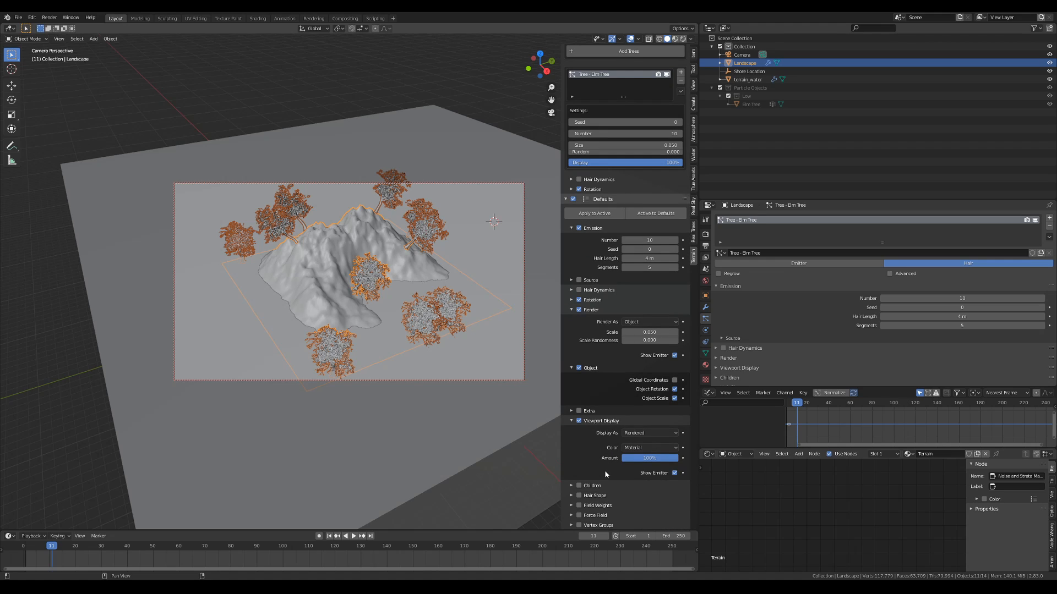
double_click(660, 460)
text(10)
key(Return)
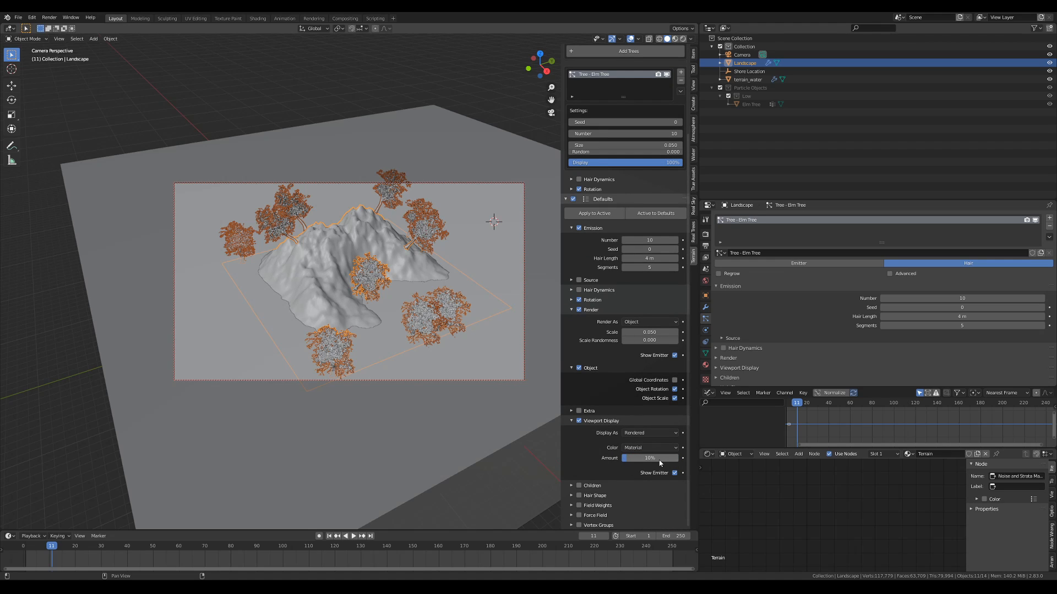
click(607, 213)
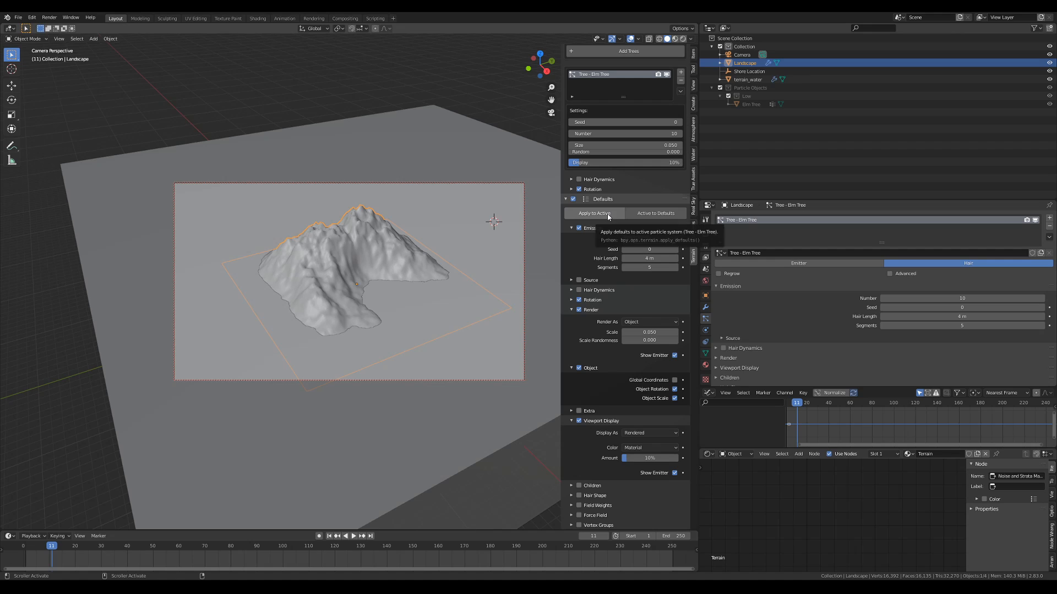
Step: Raise the particle defaults' Number to 20801 and apply the defaults to the active elm tree system
drag(649, 240, 677, 240)
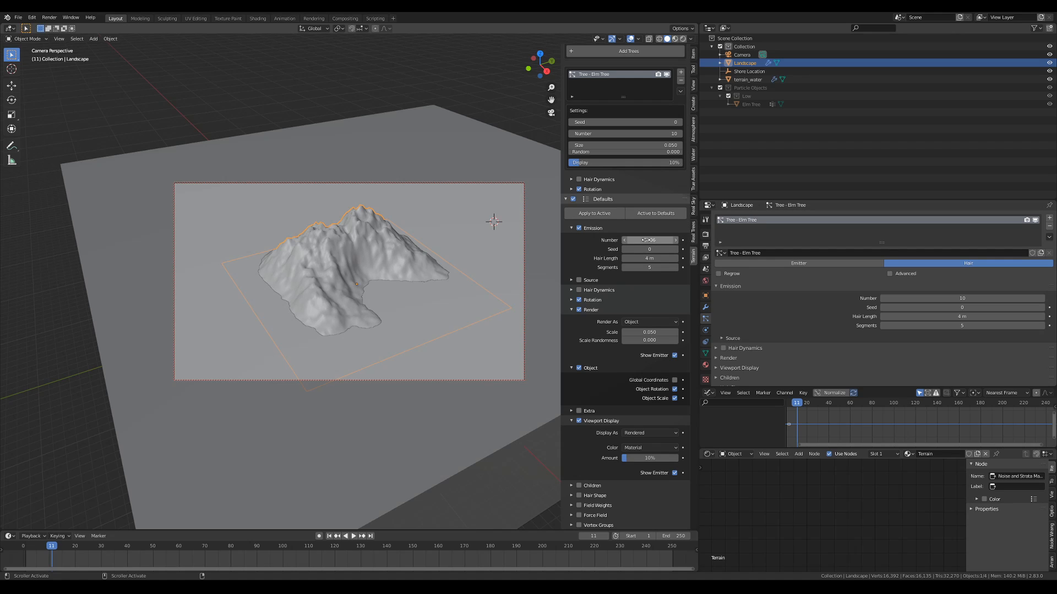
drag(649, 240, 677, 240)
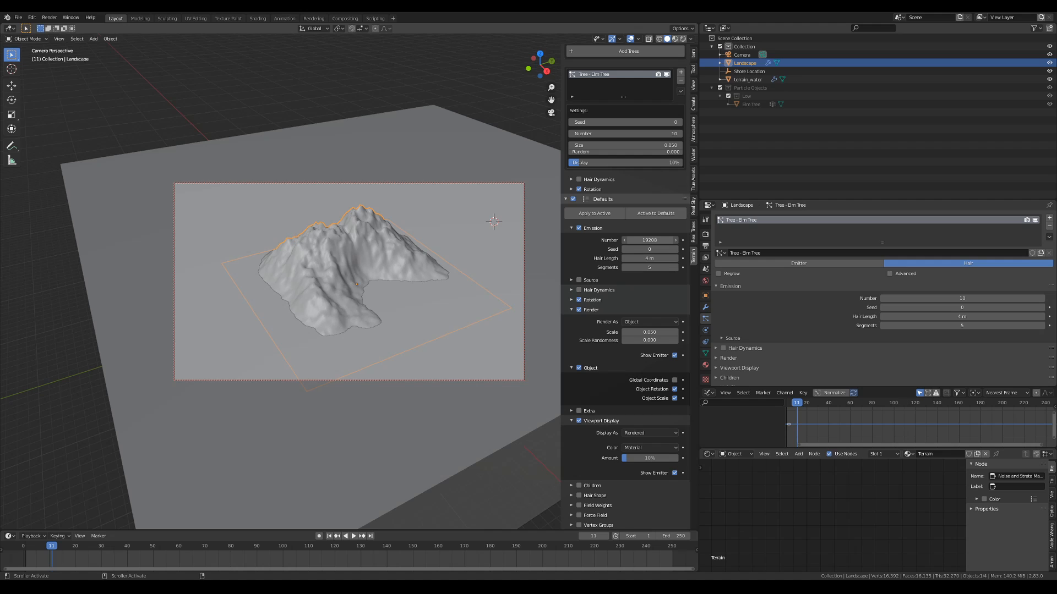
click(603, 214)
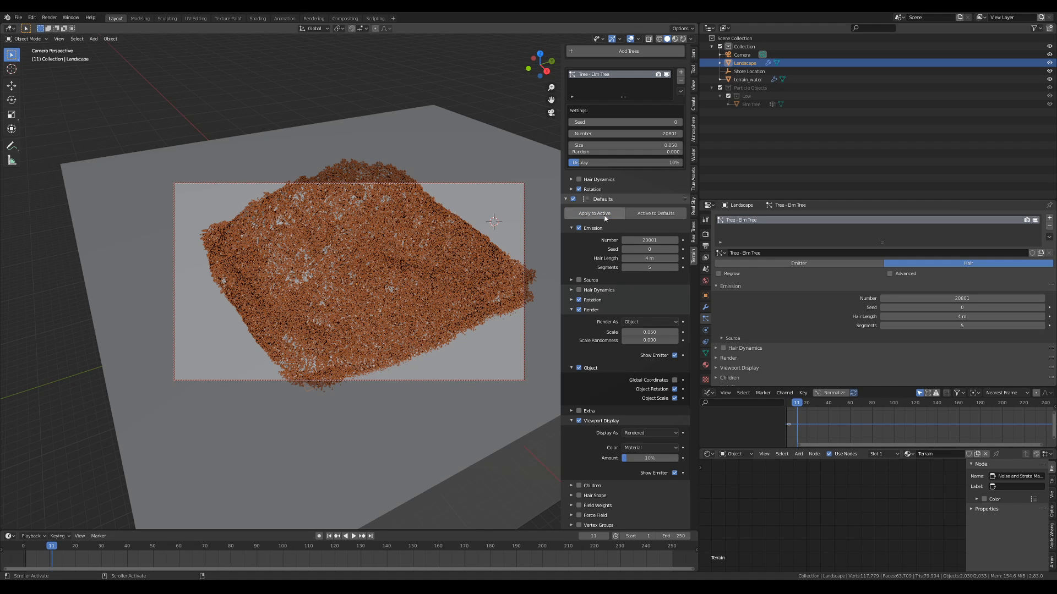
Step: Set the particle defaults' Number to 1000 and apply the defaults to the active elm tree system
click(648, 241)
text(1000)
key(Return)
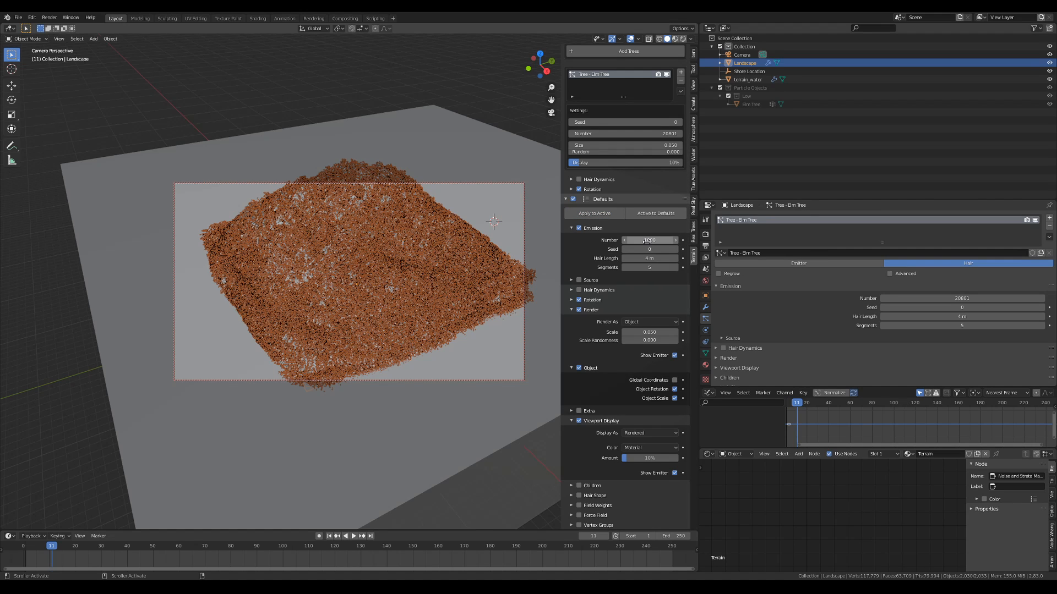
click(596, 200)
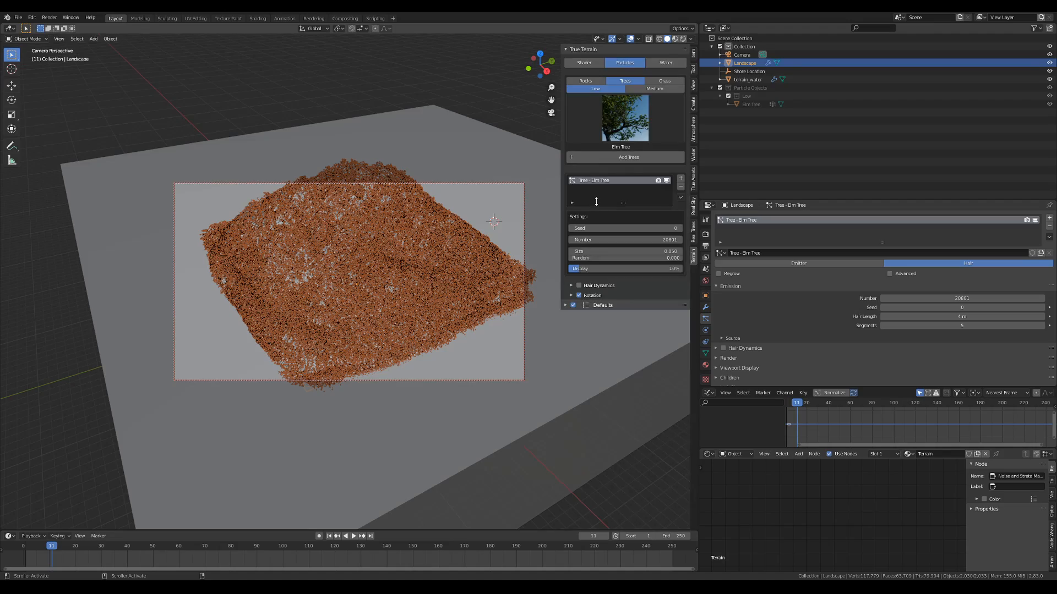
click(608, 306)
click(597, 320)
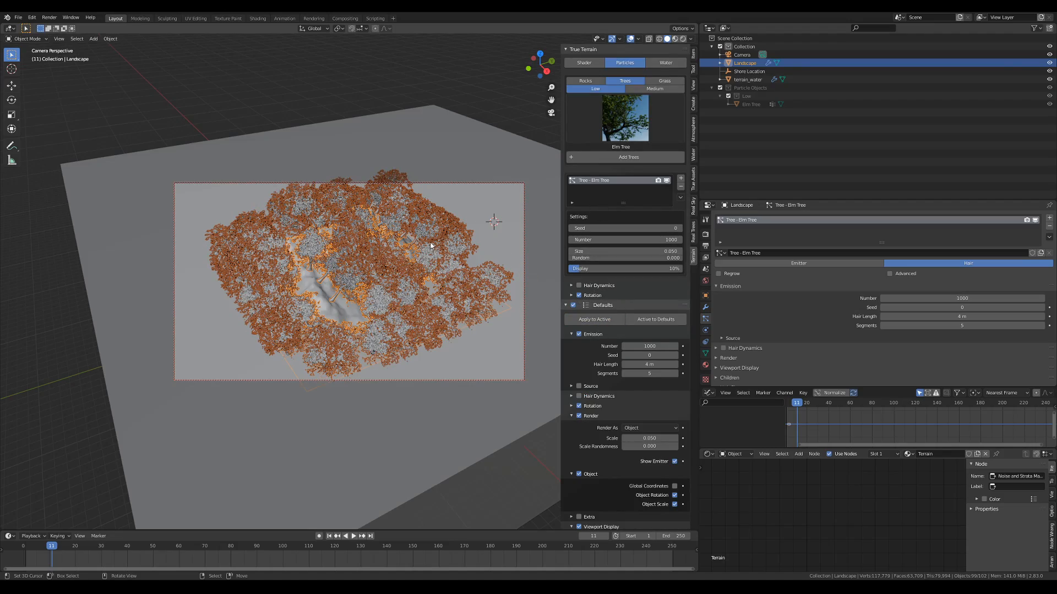
Step: Set the elm tree system's viewport Display to 1%
middle_drag(431, 246, 407, 249)
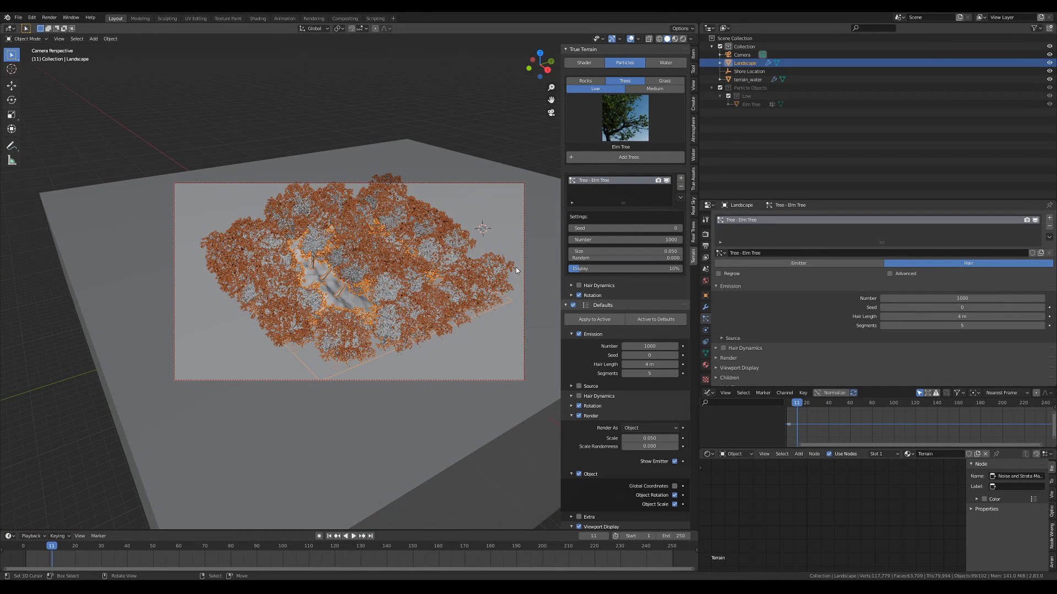
click(615, 269)
text(1)
key(Return)
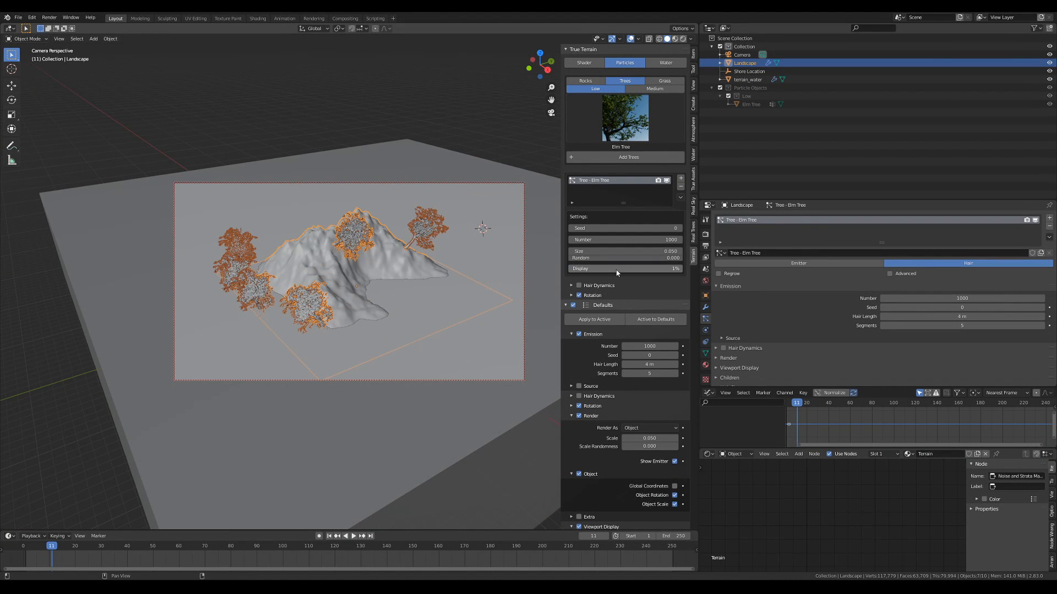
Step: Try an elm tree Number of 1000000 on the landscape
click(613, 240)
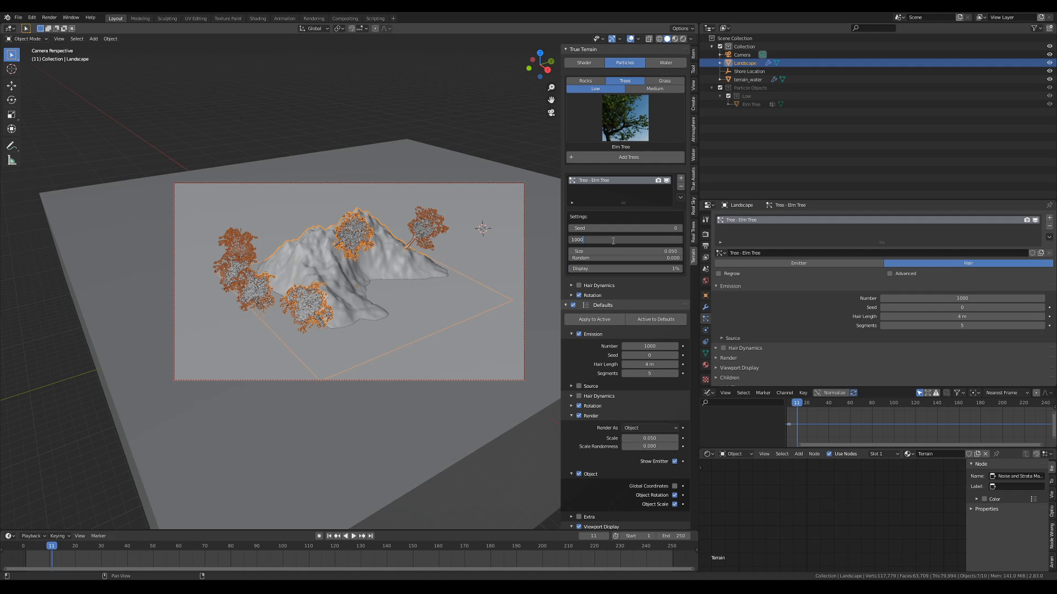
text(000)
key(Return)
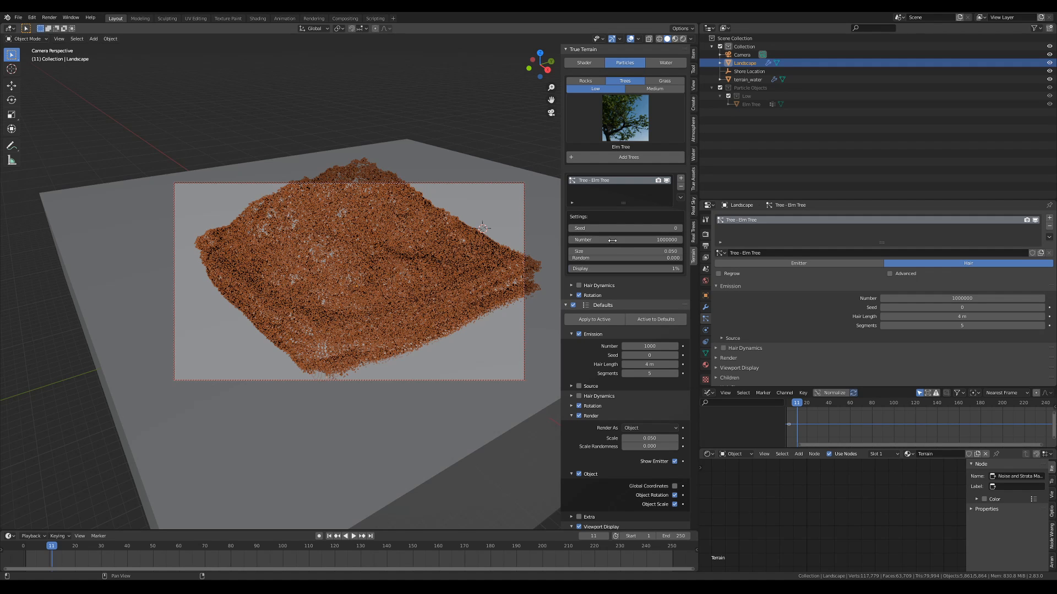
middle_drag(353, 258, 434, 262)
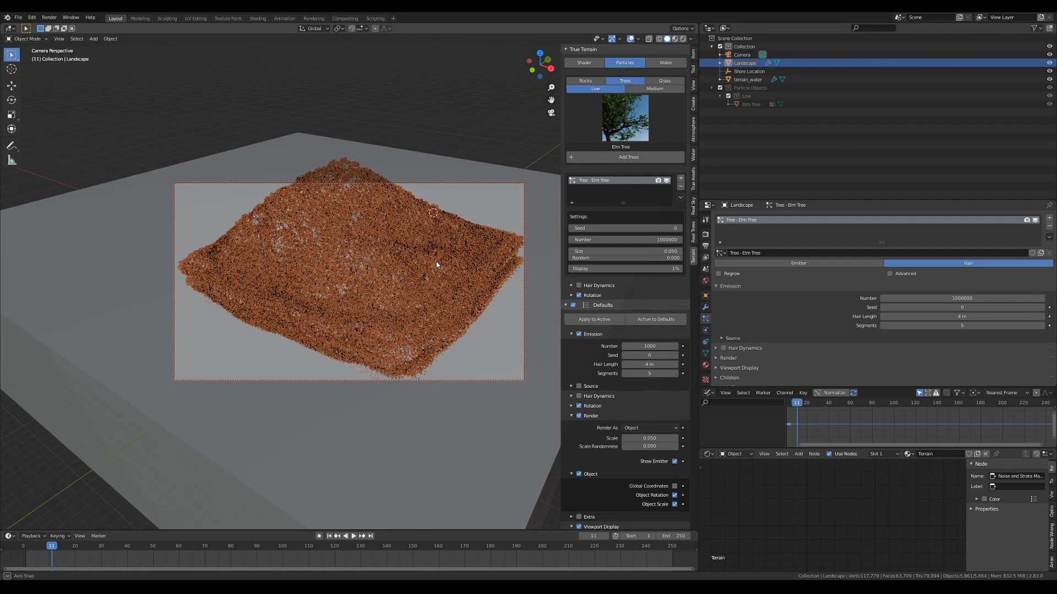
Step: Set the elm tree system's Number to 100000 and its Size to 0.005
click(623, 239)
text(100)
key(Return)
middle_drag(537, 258, 400, 240)
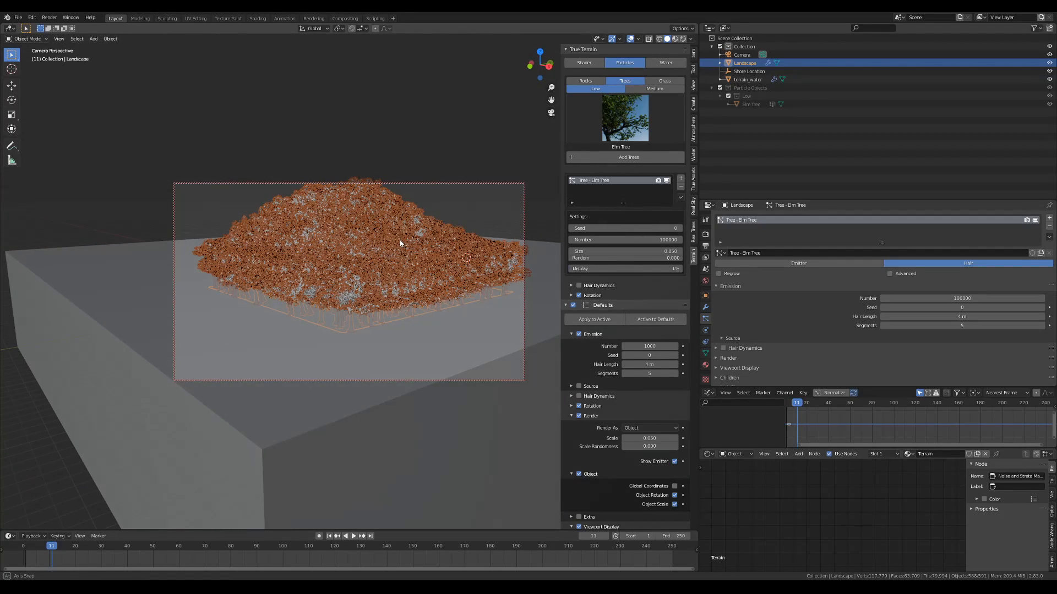
click(614, 253)
key(Return)
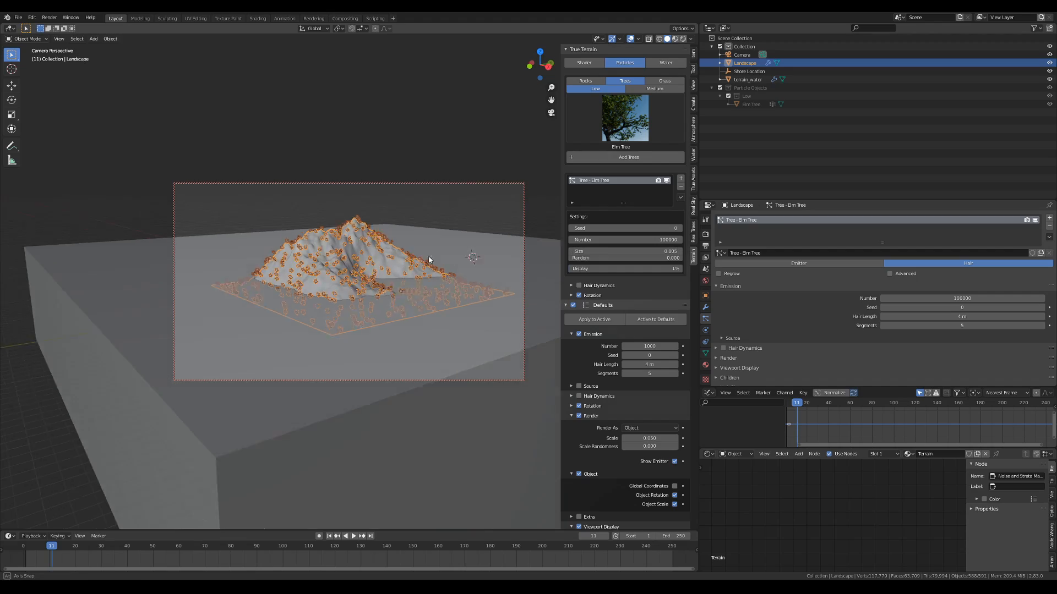
Step: Delete the terrain_water object and switch the viewport to rendered shading
scroll(431, 264, up, 6)
mouse_move(394, 283)
middle_down()
mouse_move(319, 256)
mouse_move(414, 260)
mouse_move(424, 248)
mouse_move(399, 235)
middle_up()
scroll(319, 255, down, 3)
click(428, 232)
key(x)
click(421, 231)
key(shift+z)
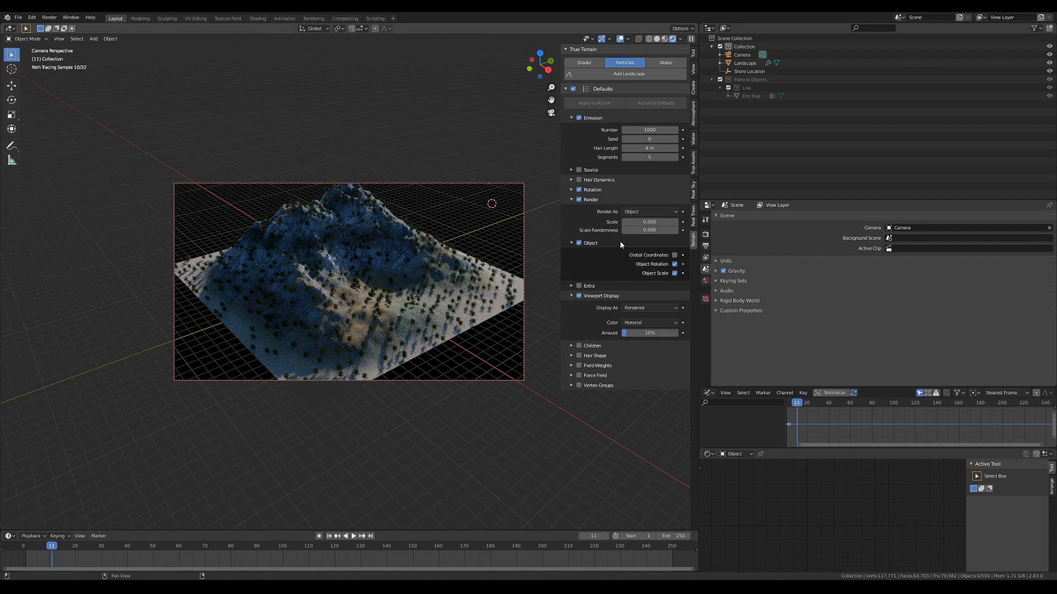
Step: Collapse the landscape's elm tree particle modifier and move the Subdivision modifier below it
click(347, 200)
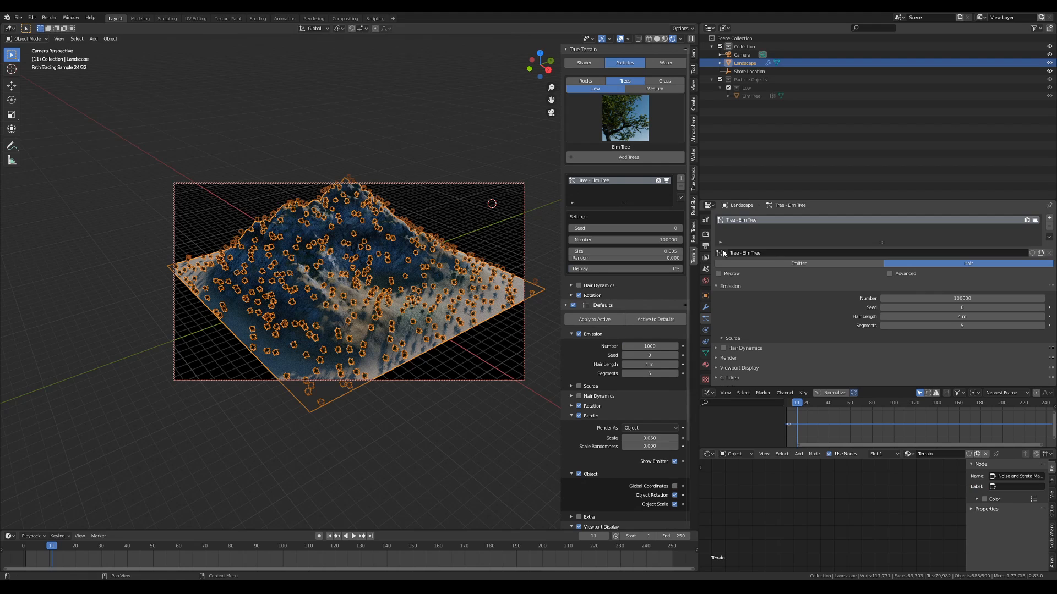
click(705, 308)
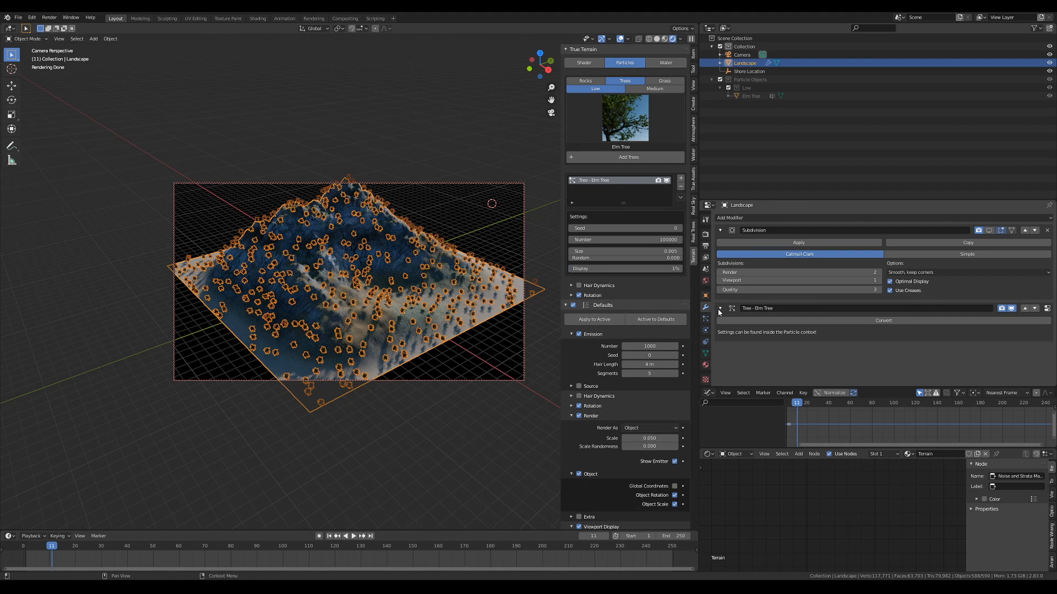
click(719, 309)
click(1035, 230)
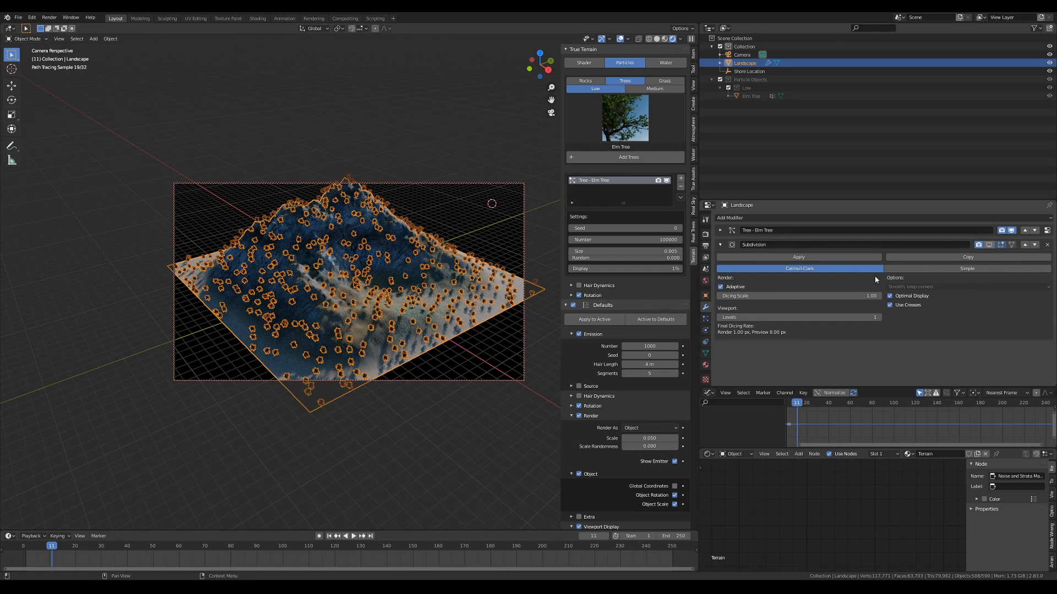
Step: Set the Displacement Strength of the landscape shader's secondary rock to 1 and show the main rock's settings
click(587, 63)
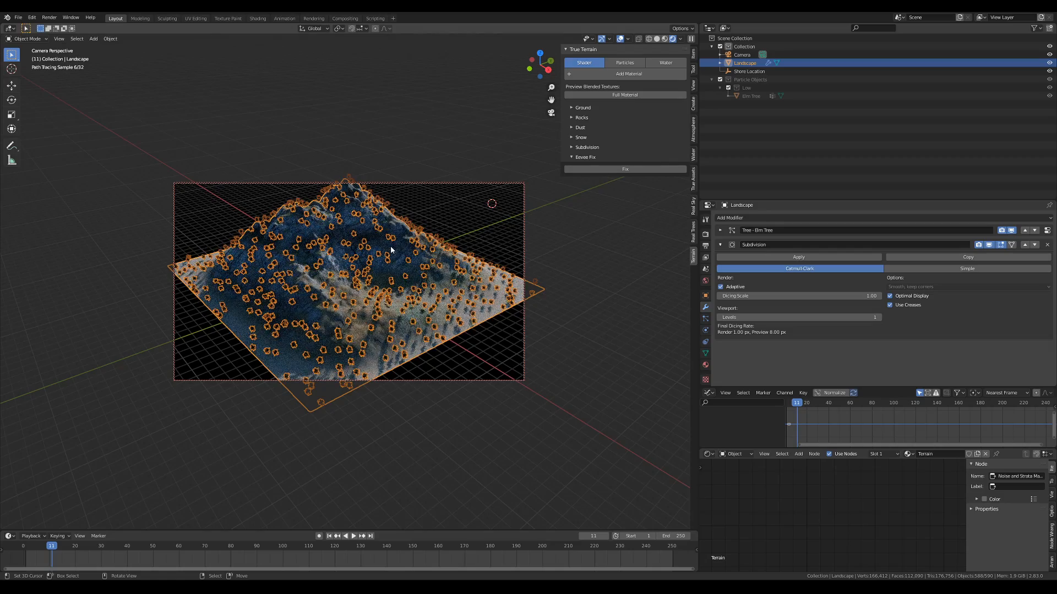
scroll(390, 248, up, 7)
scroll(390, 247, down, 4)
shift+middle_drag(391, 247, 433, 264)
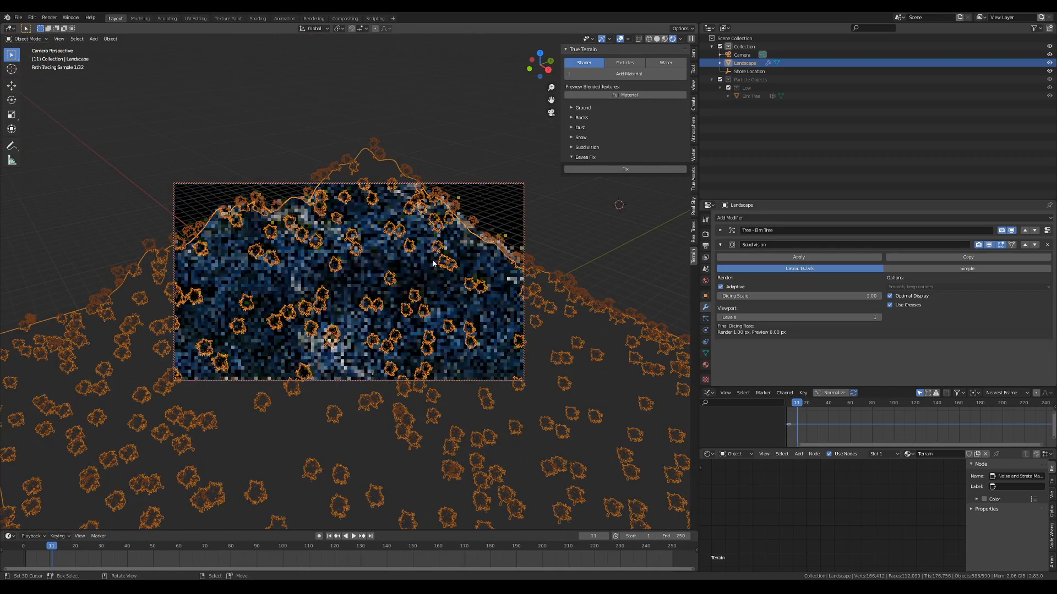
click(582, 116)
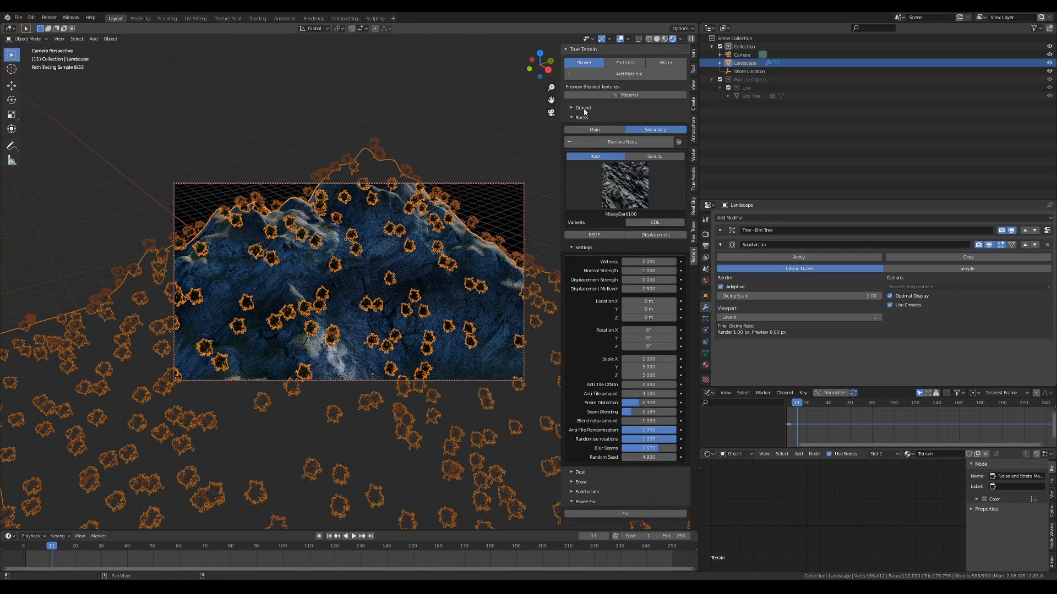
click(583, 108)
click(583, 108)
click(653, 280)
text(1)
key(Return)
click(654, 157)
click(610, 156)
click(604, 130)
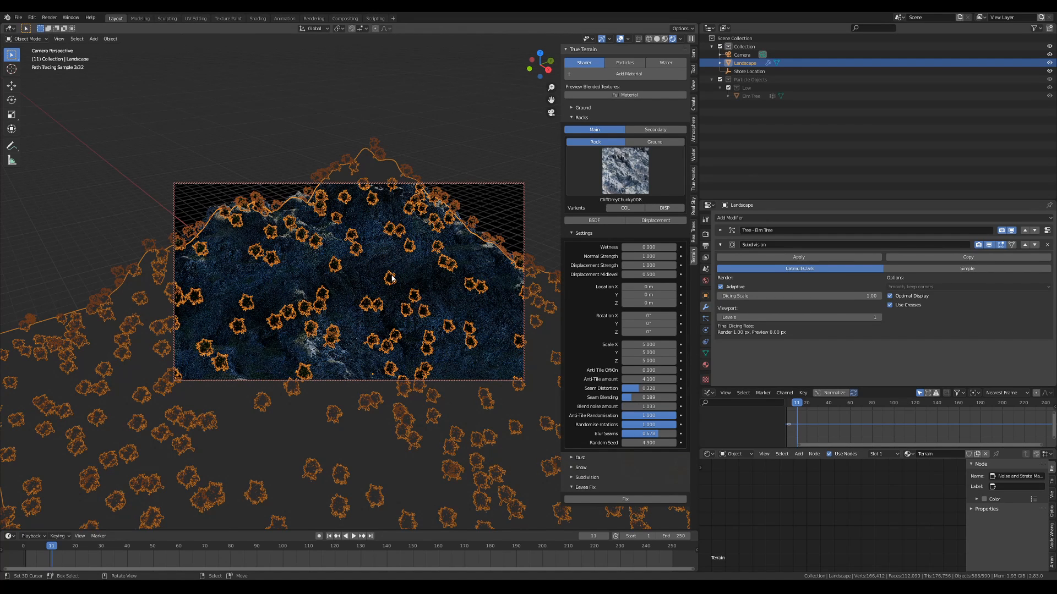
Step: Hide the viewport overlays and render the tree-covered mountain from a closer, lower camera angle in solid viewport shading
middle_drag(399, 273, 399, 300)
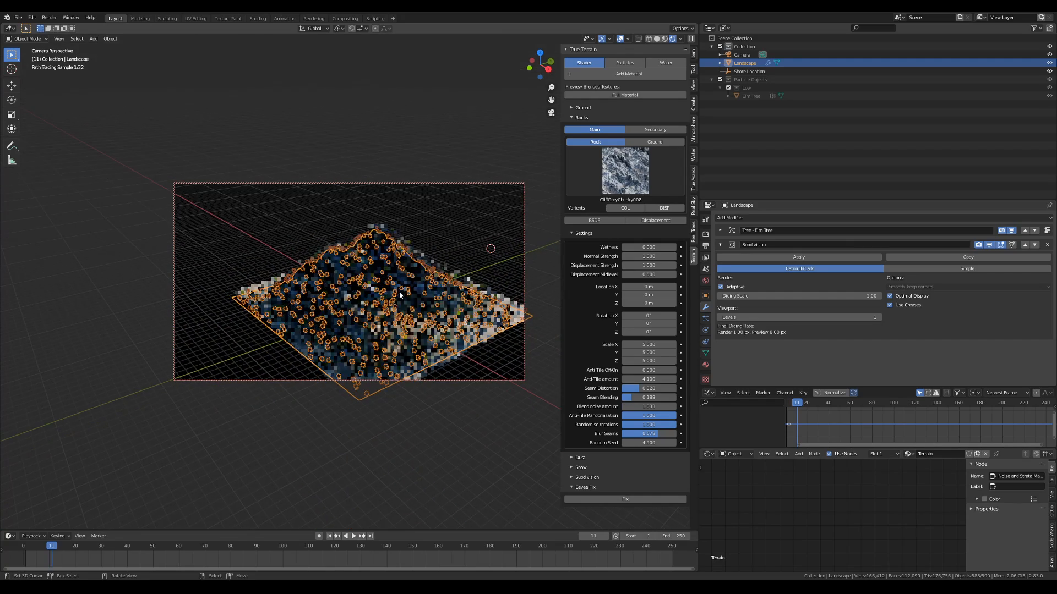
key(shift+alt+z)
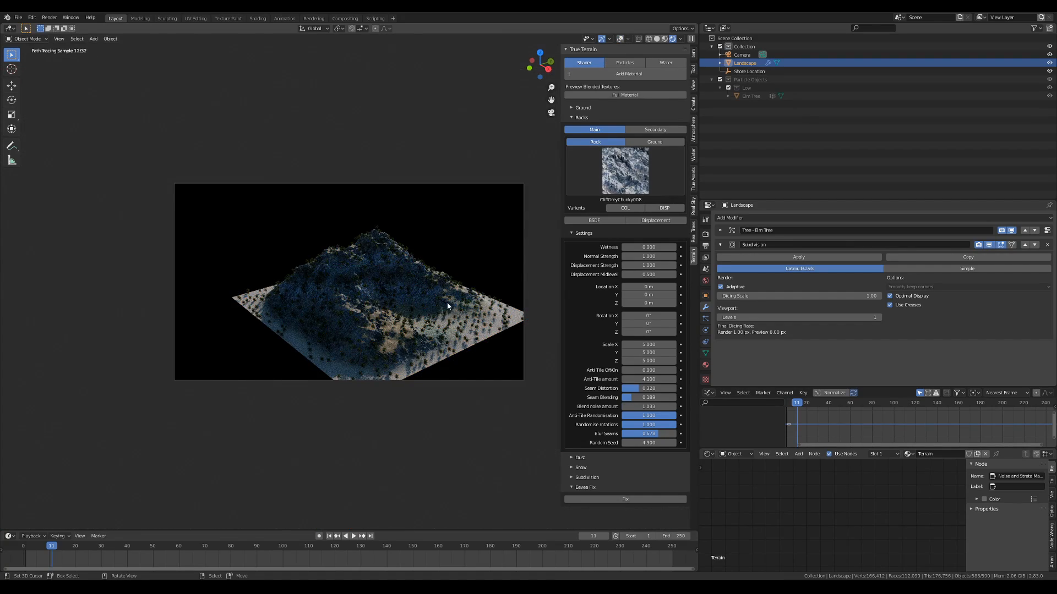
scroll(447, 302, up, 3)
middle_drag(428, 298, 362, 279)
scroll(430, 285, up, 3)
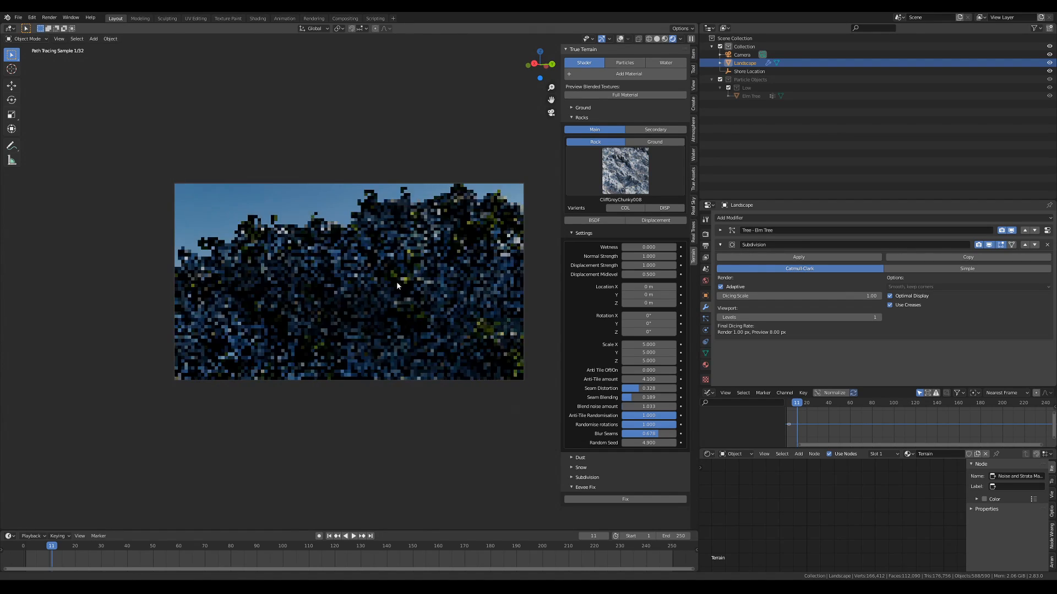
scroll(388, 286, down, 3)
shift+middle_drag(385, 284, 402, 281)
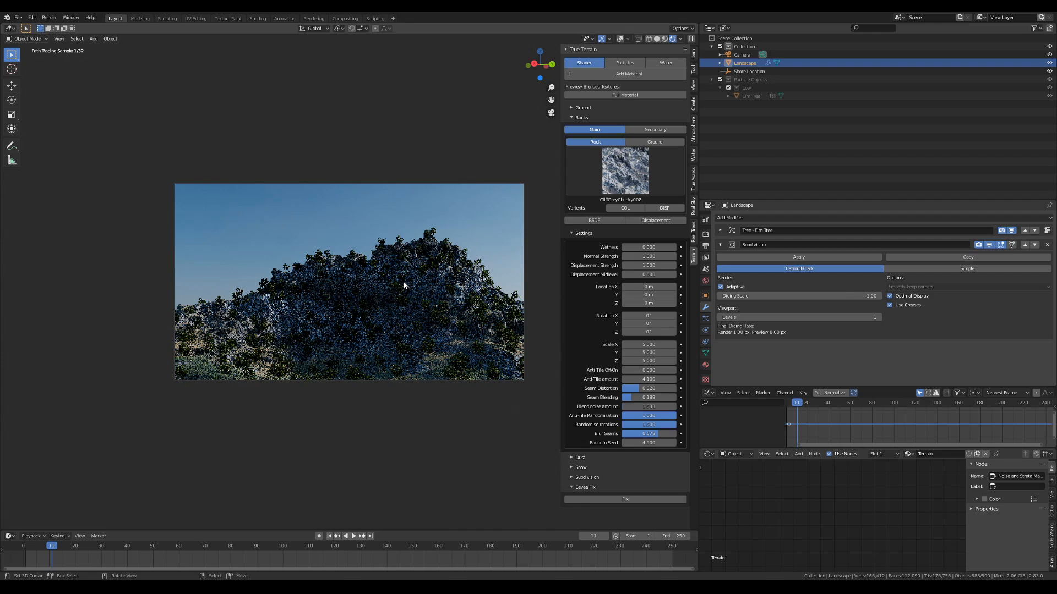
key(shift+z)
key(F12)
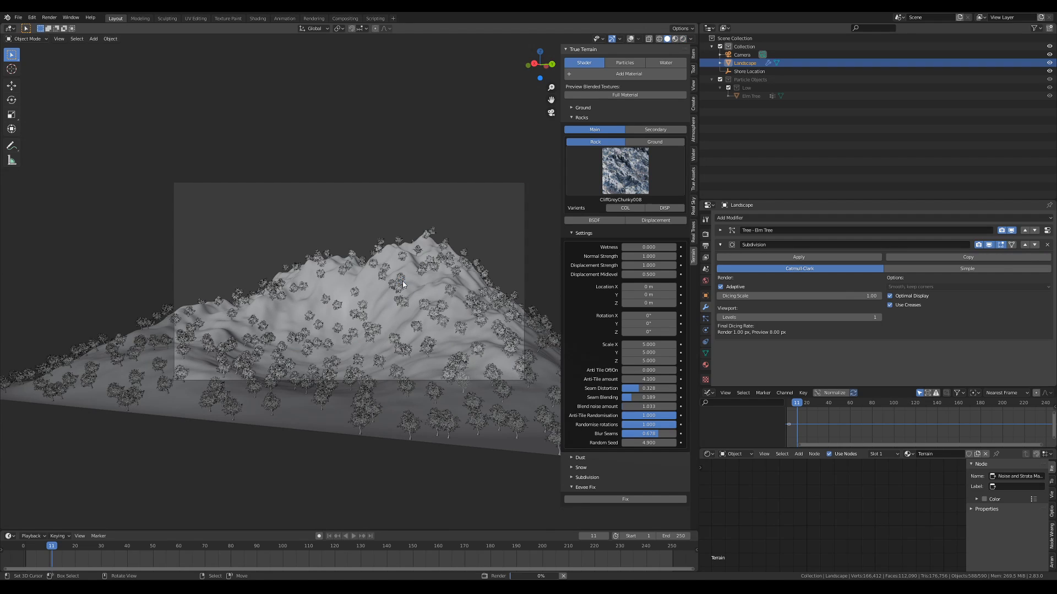